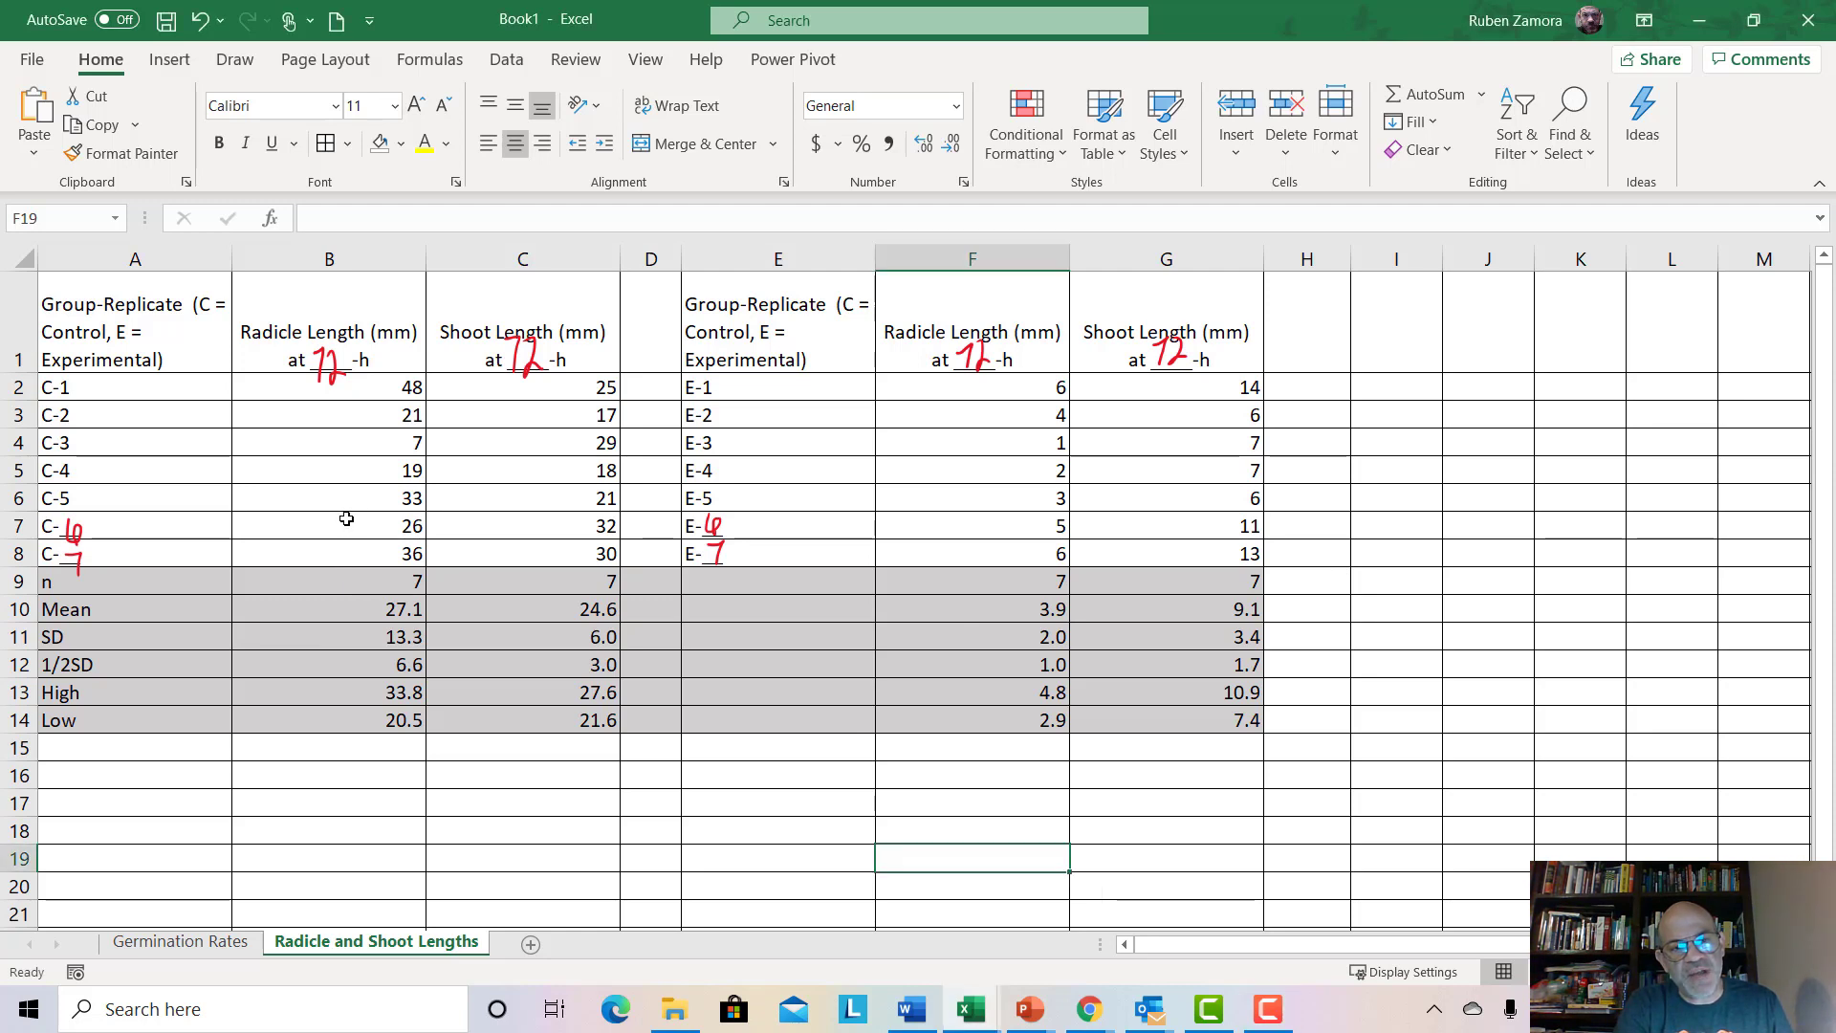
left_click(347, 518)
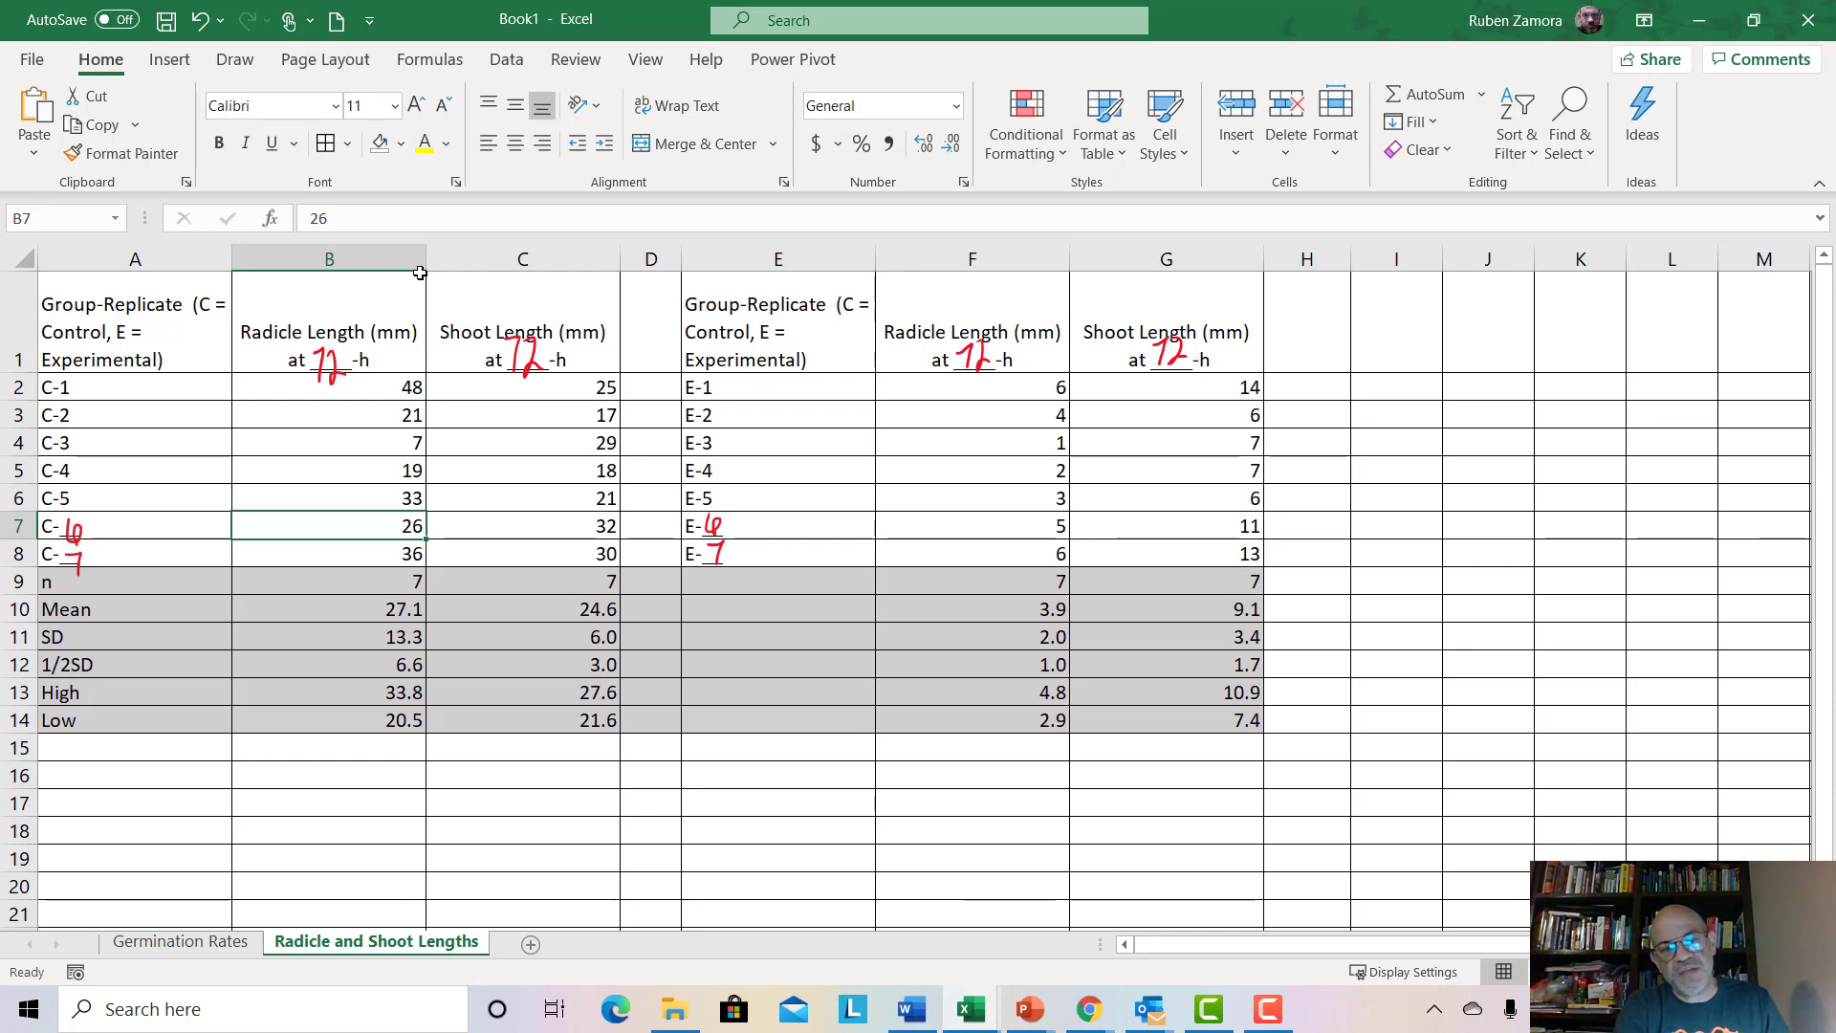
left_click(326, 475)
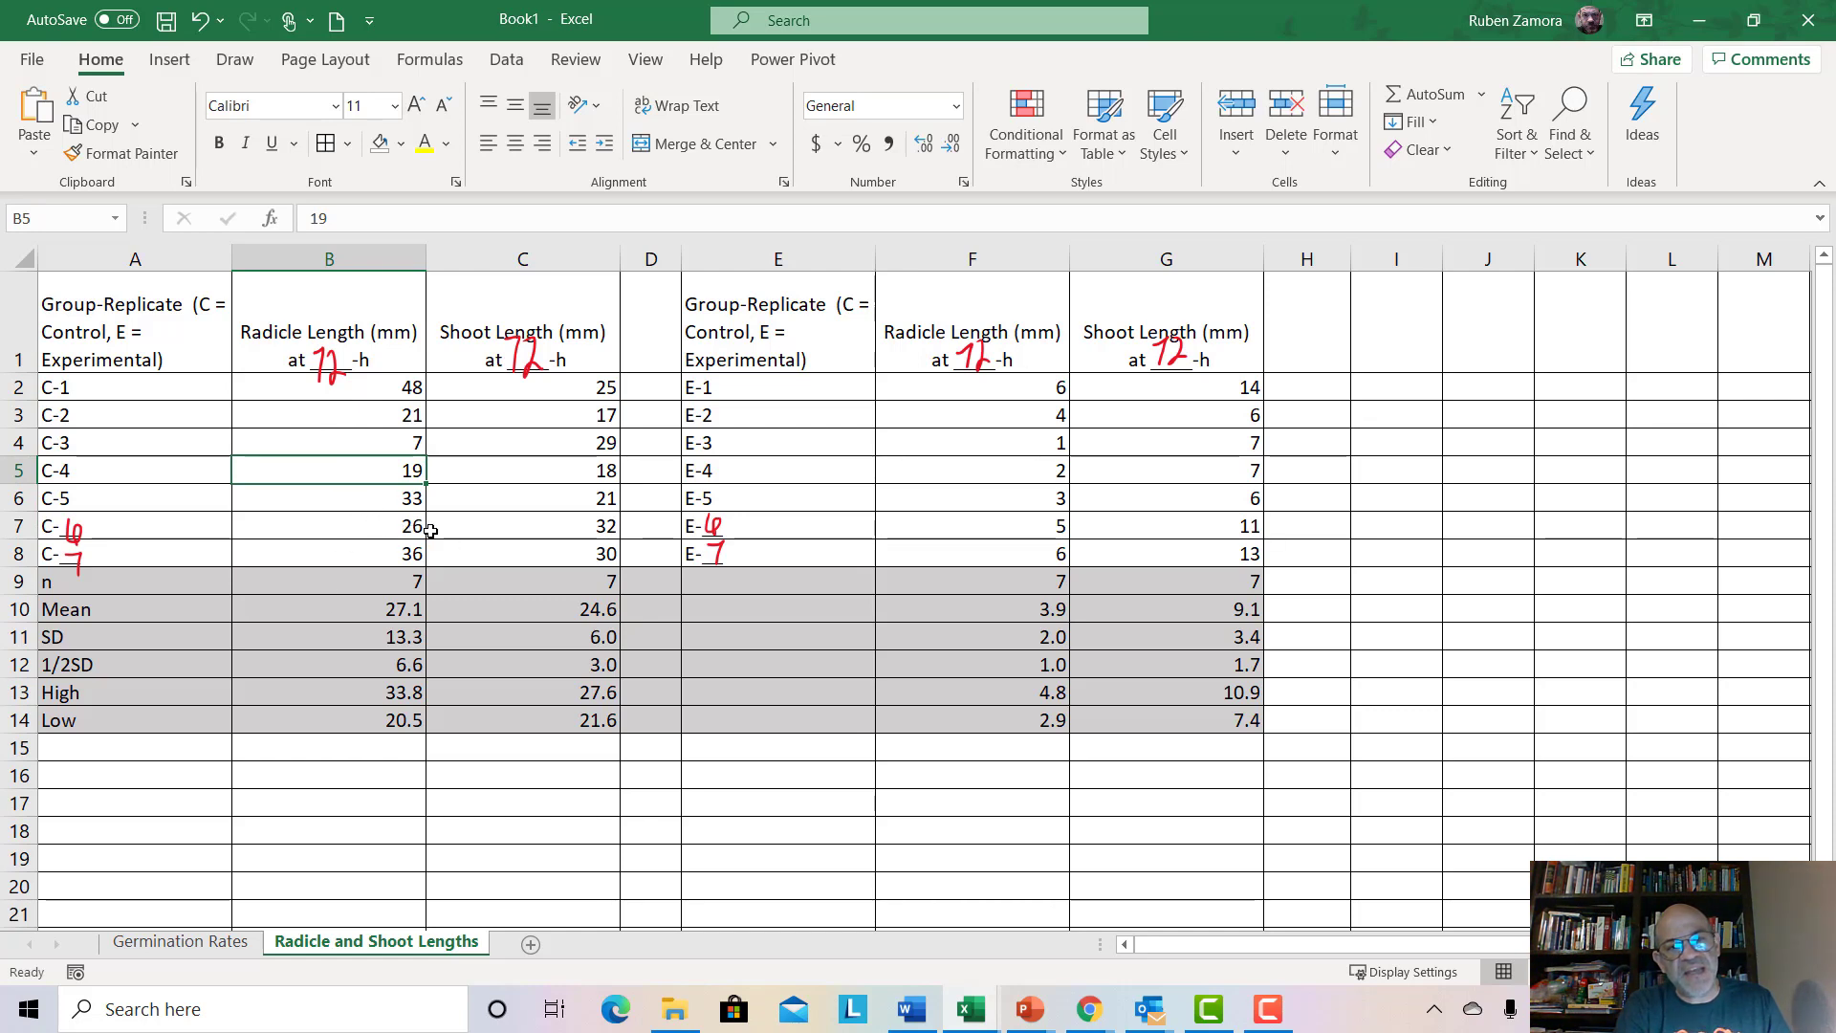
Insert an empty 2-D clustered column chart and place it beside the data table, below row 3 and starting at column H
left_click(168, 61)
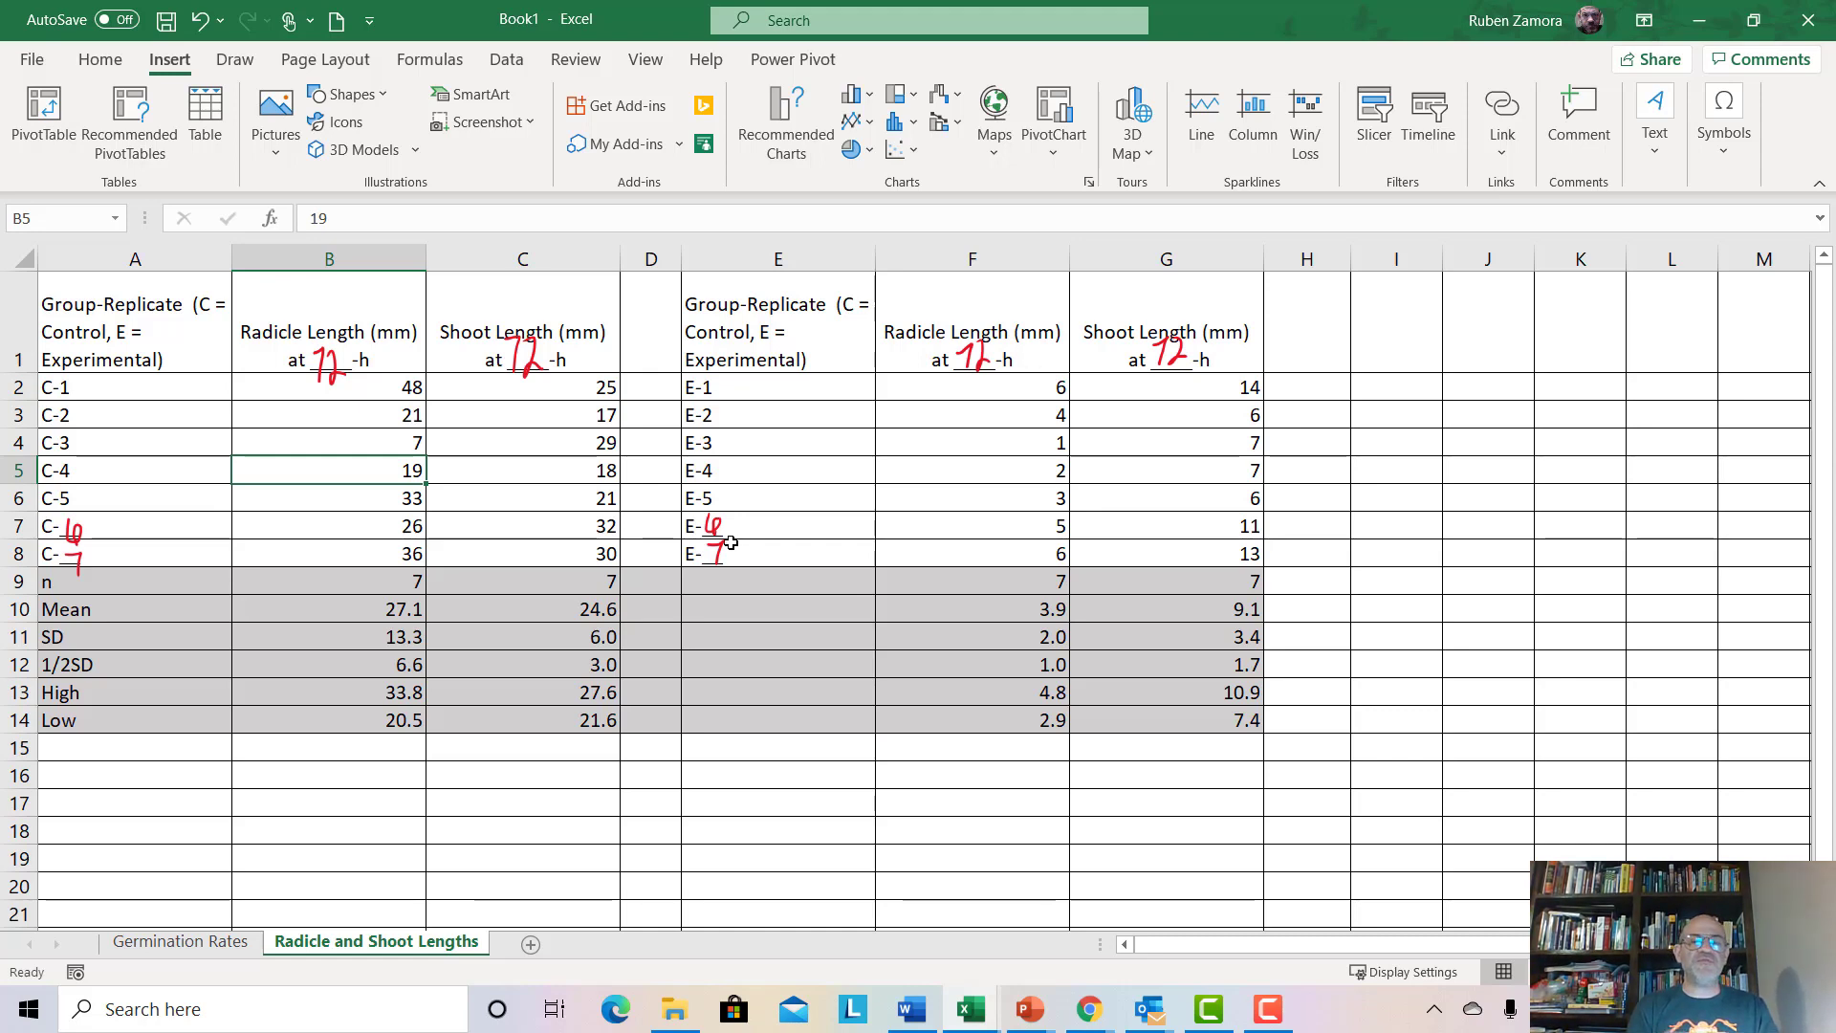
left_click(1369, 473)
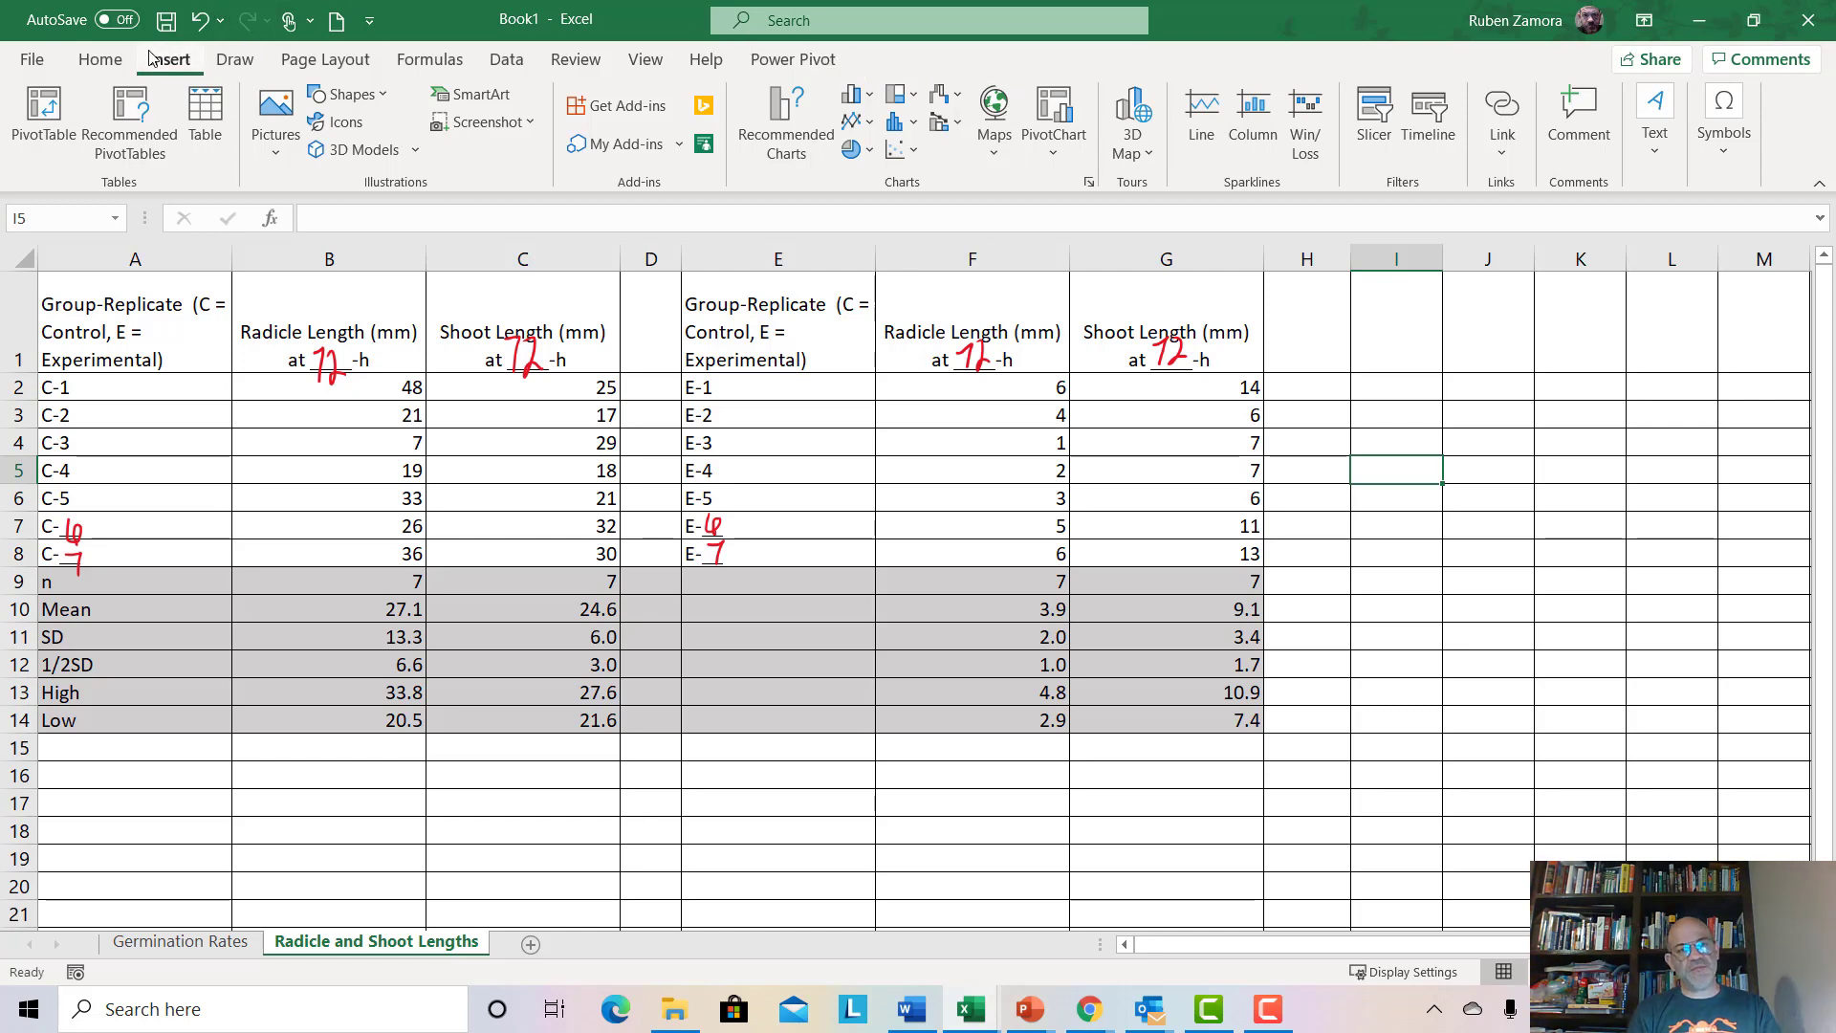
left_click(94, 59)
left_click(165, 59)
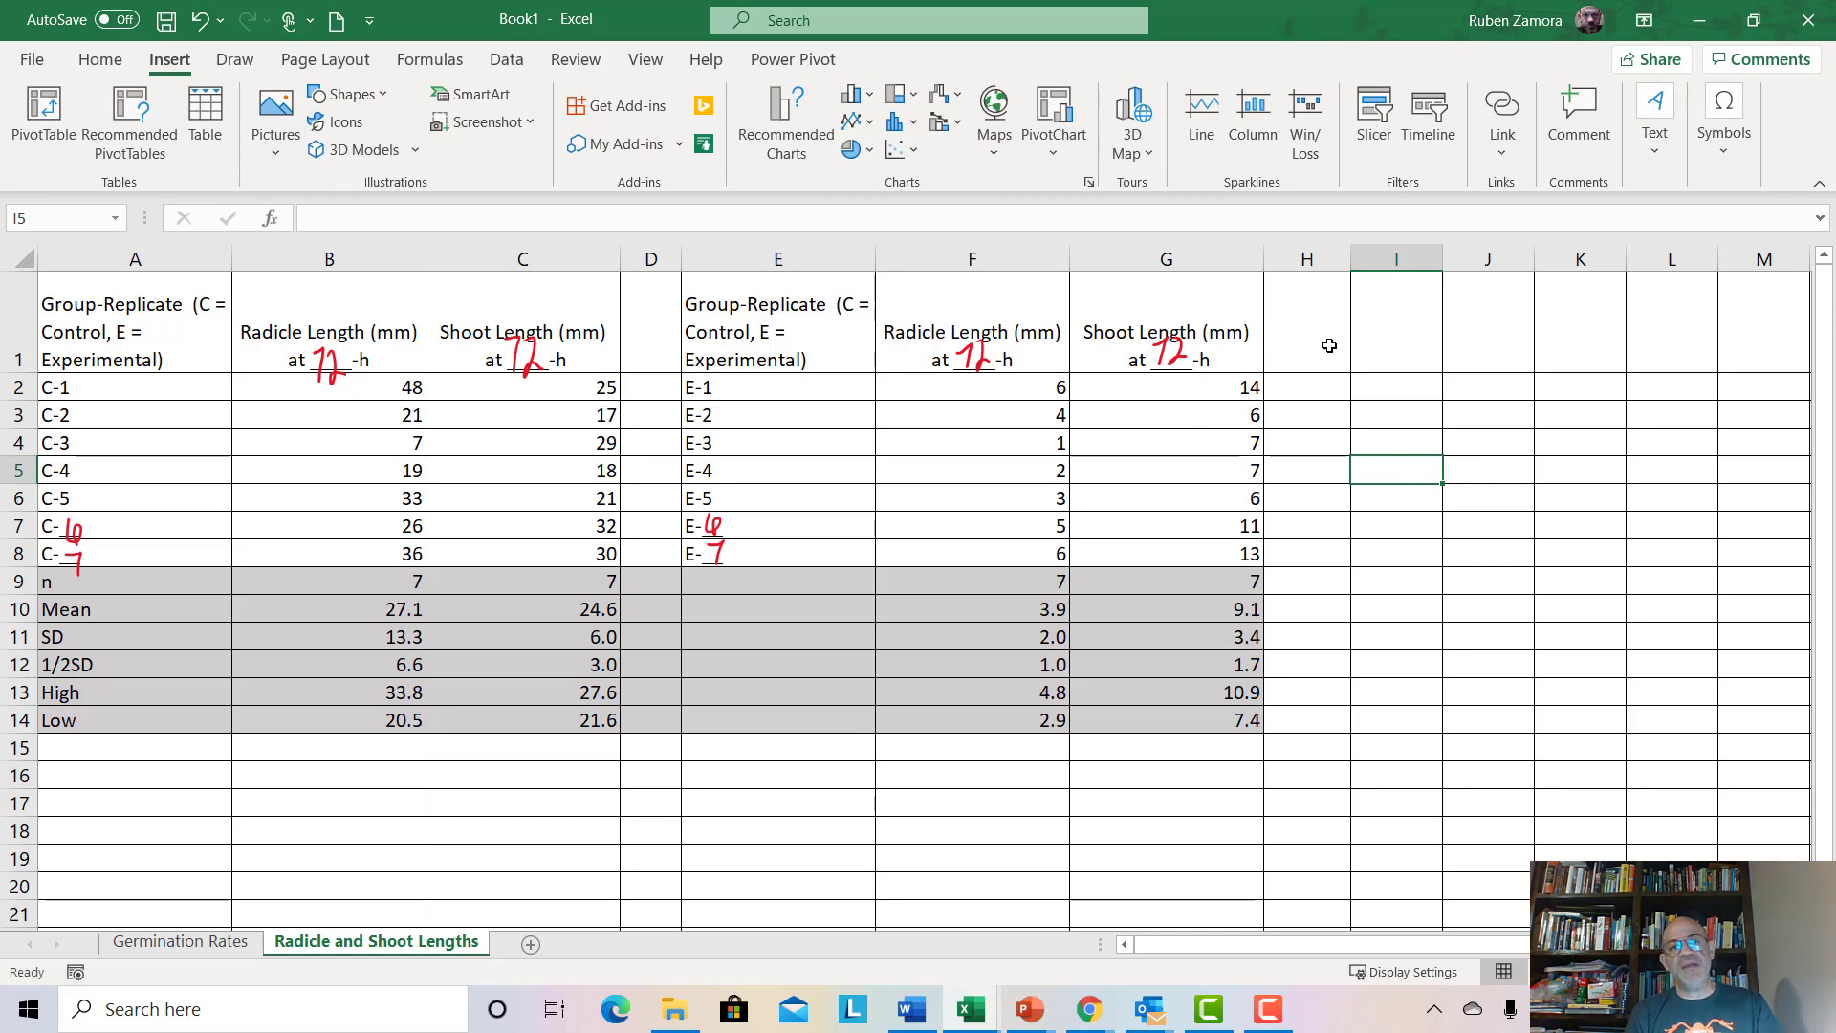
left_click(854, 97)
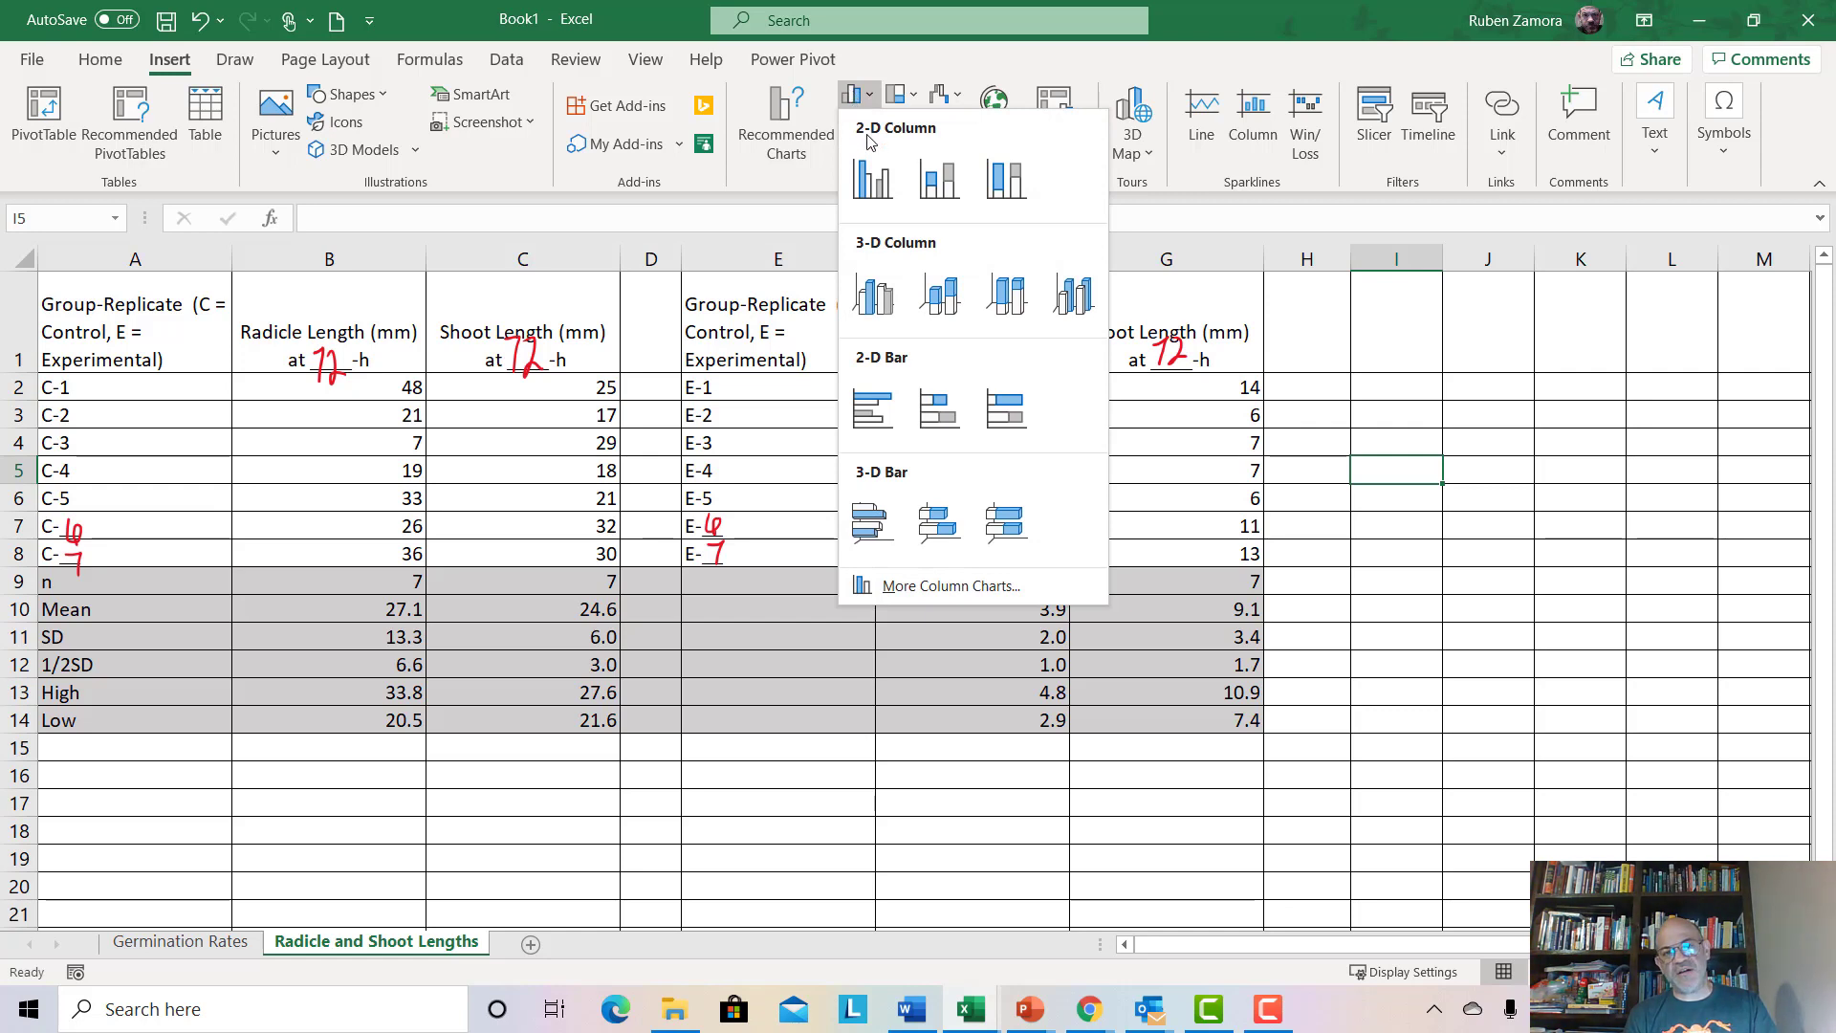
left_click(872, 180)
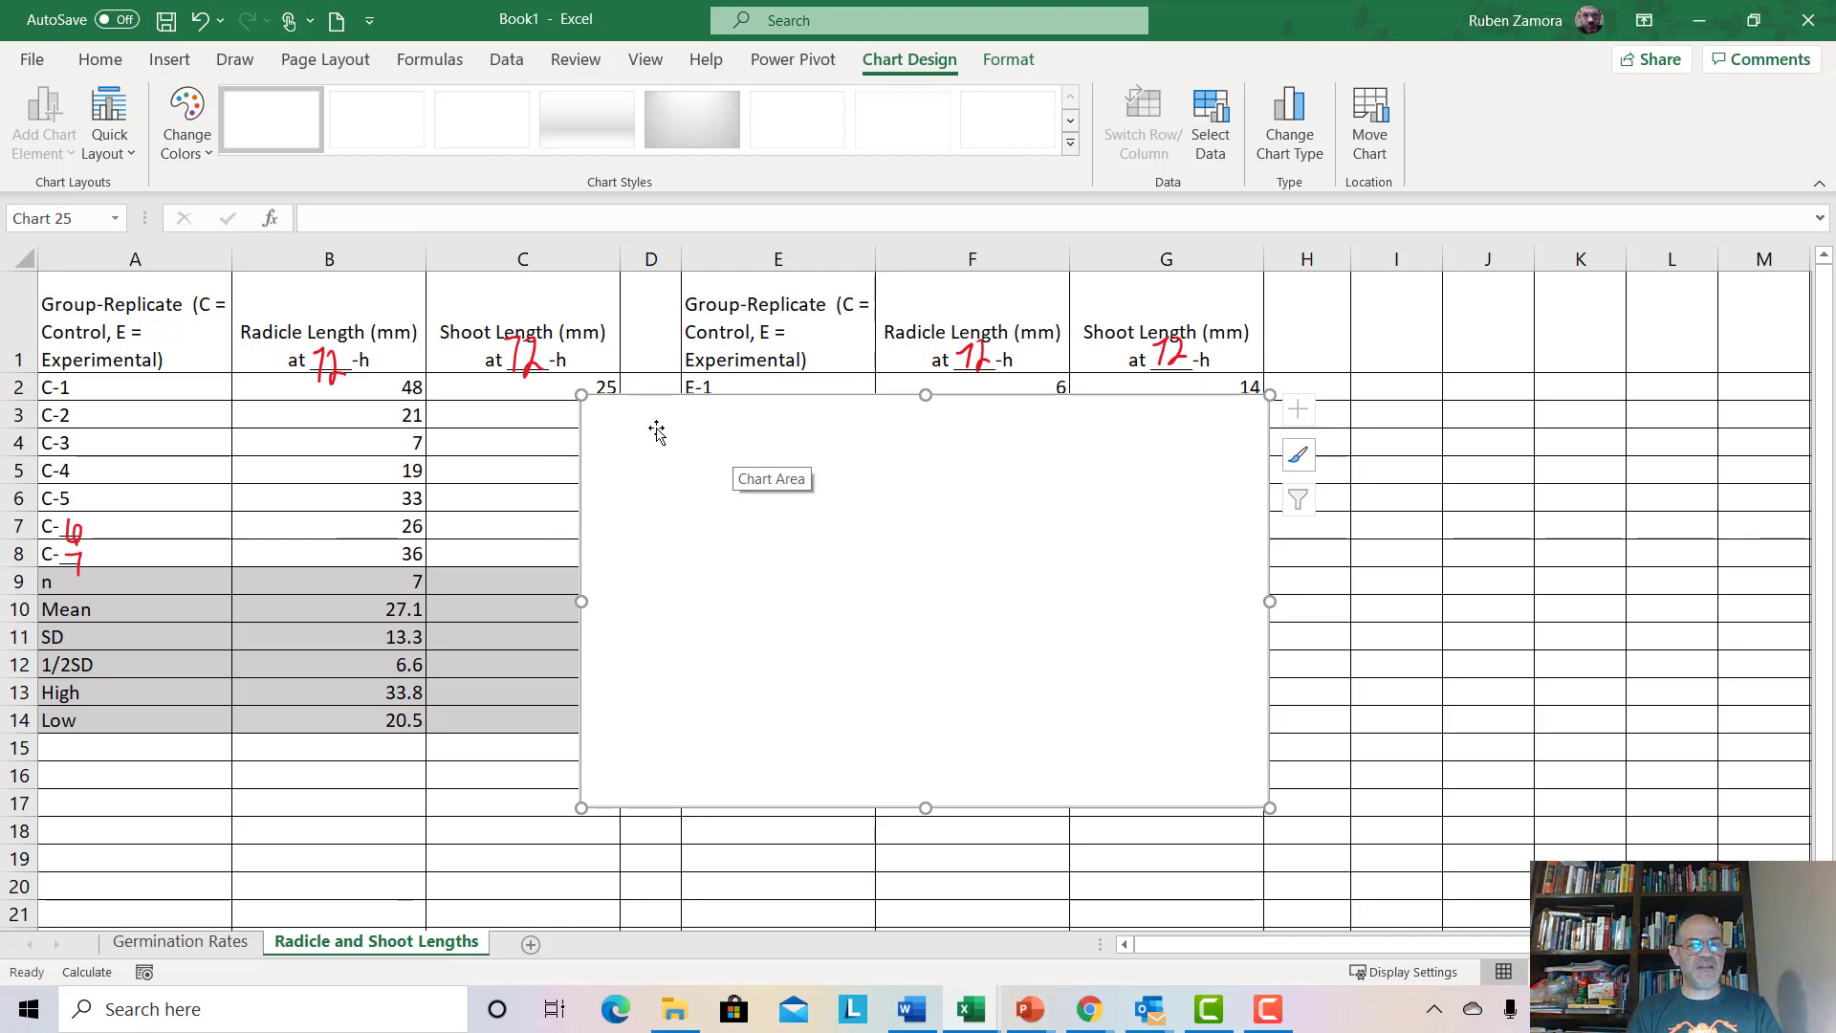
left_click_drag(657, 432, 1338, 456)
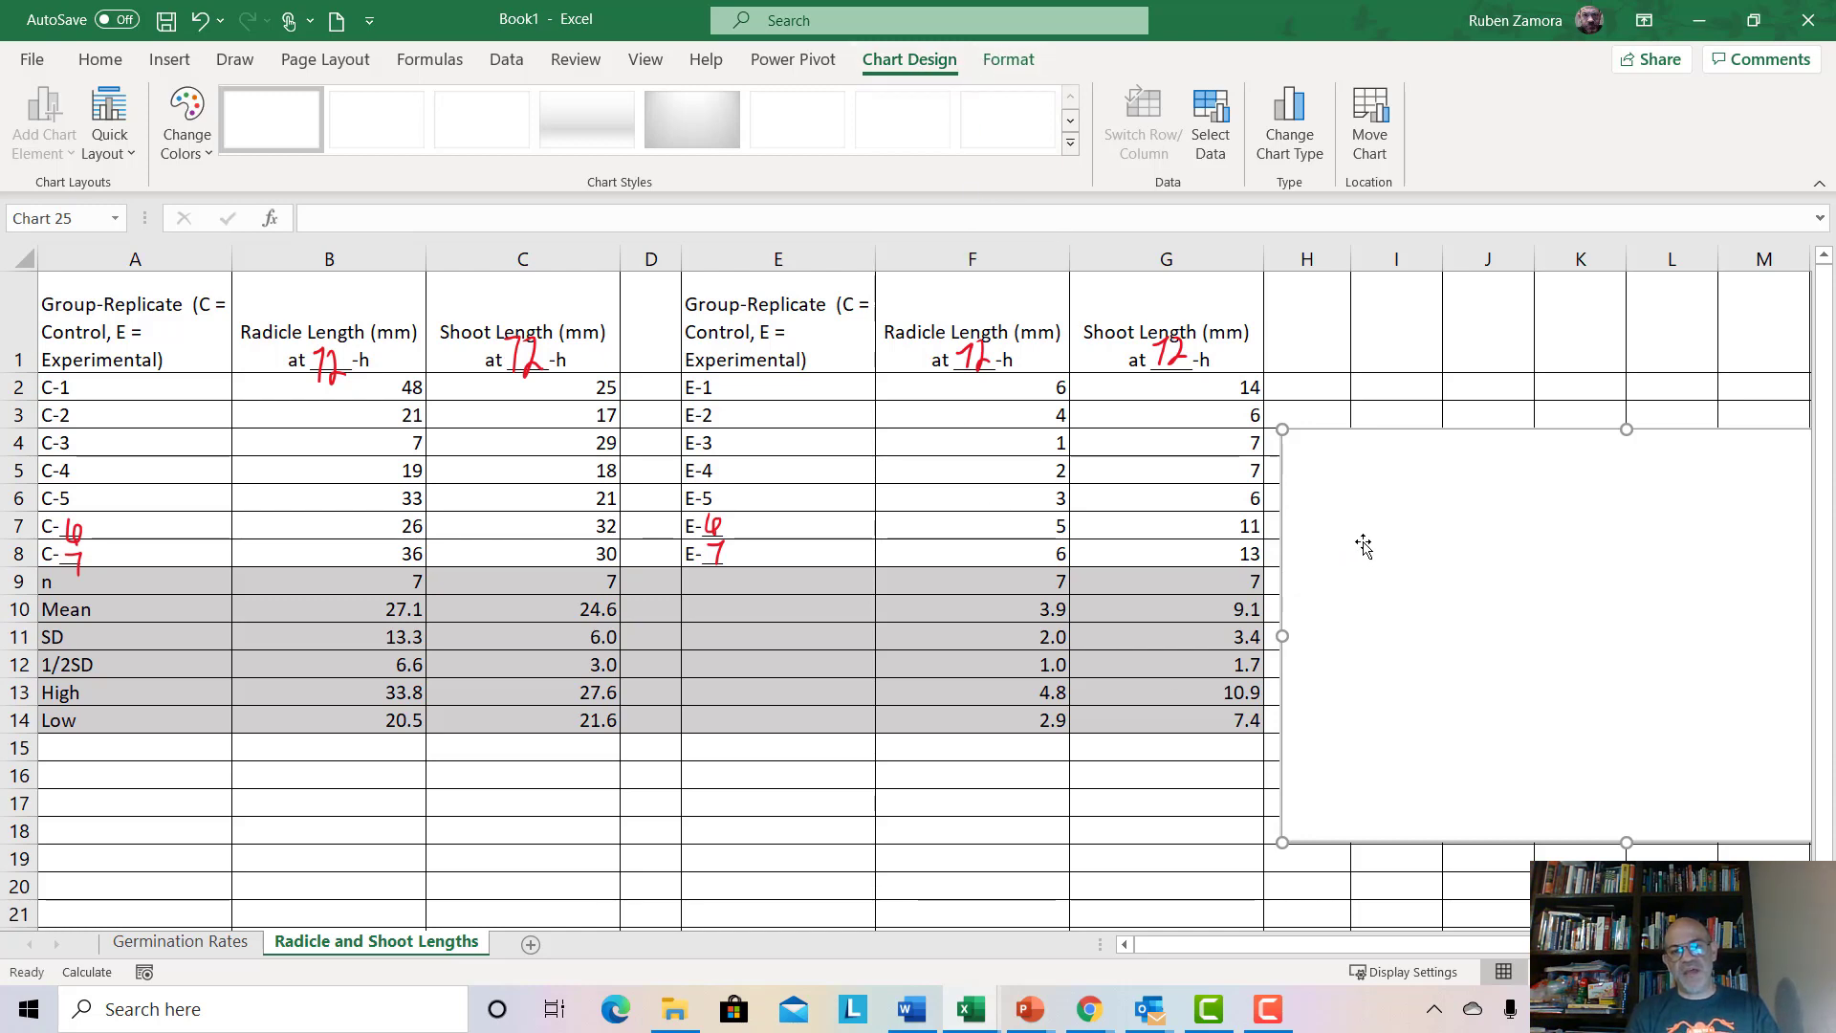
left_click(708, 834)
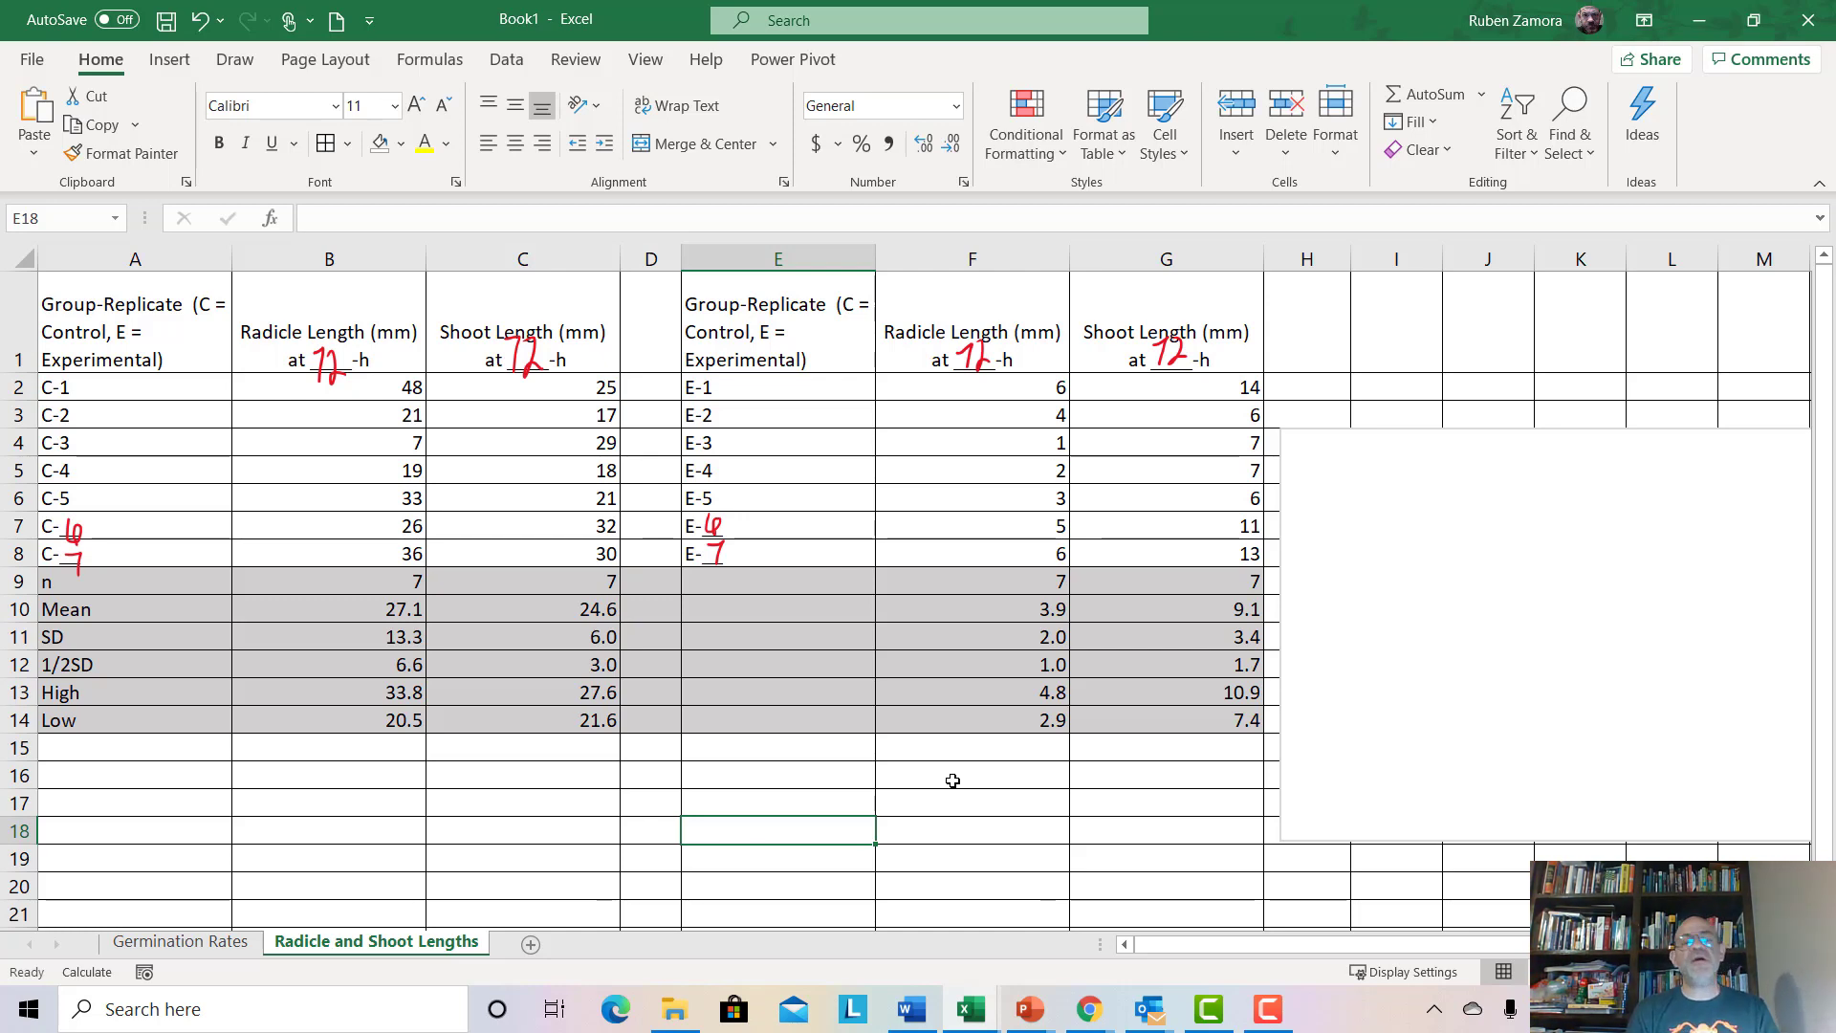
left_click(1373, 756)
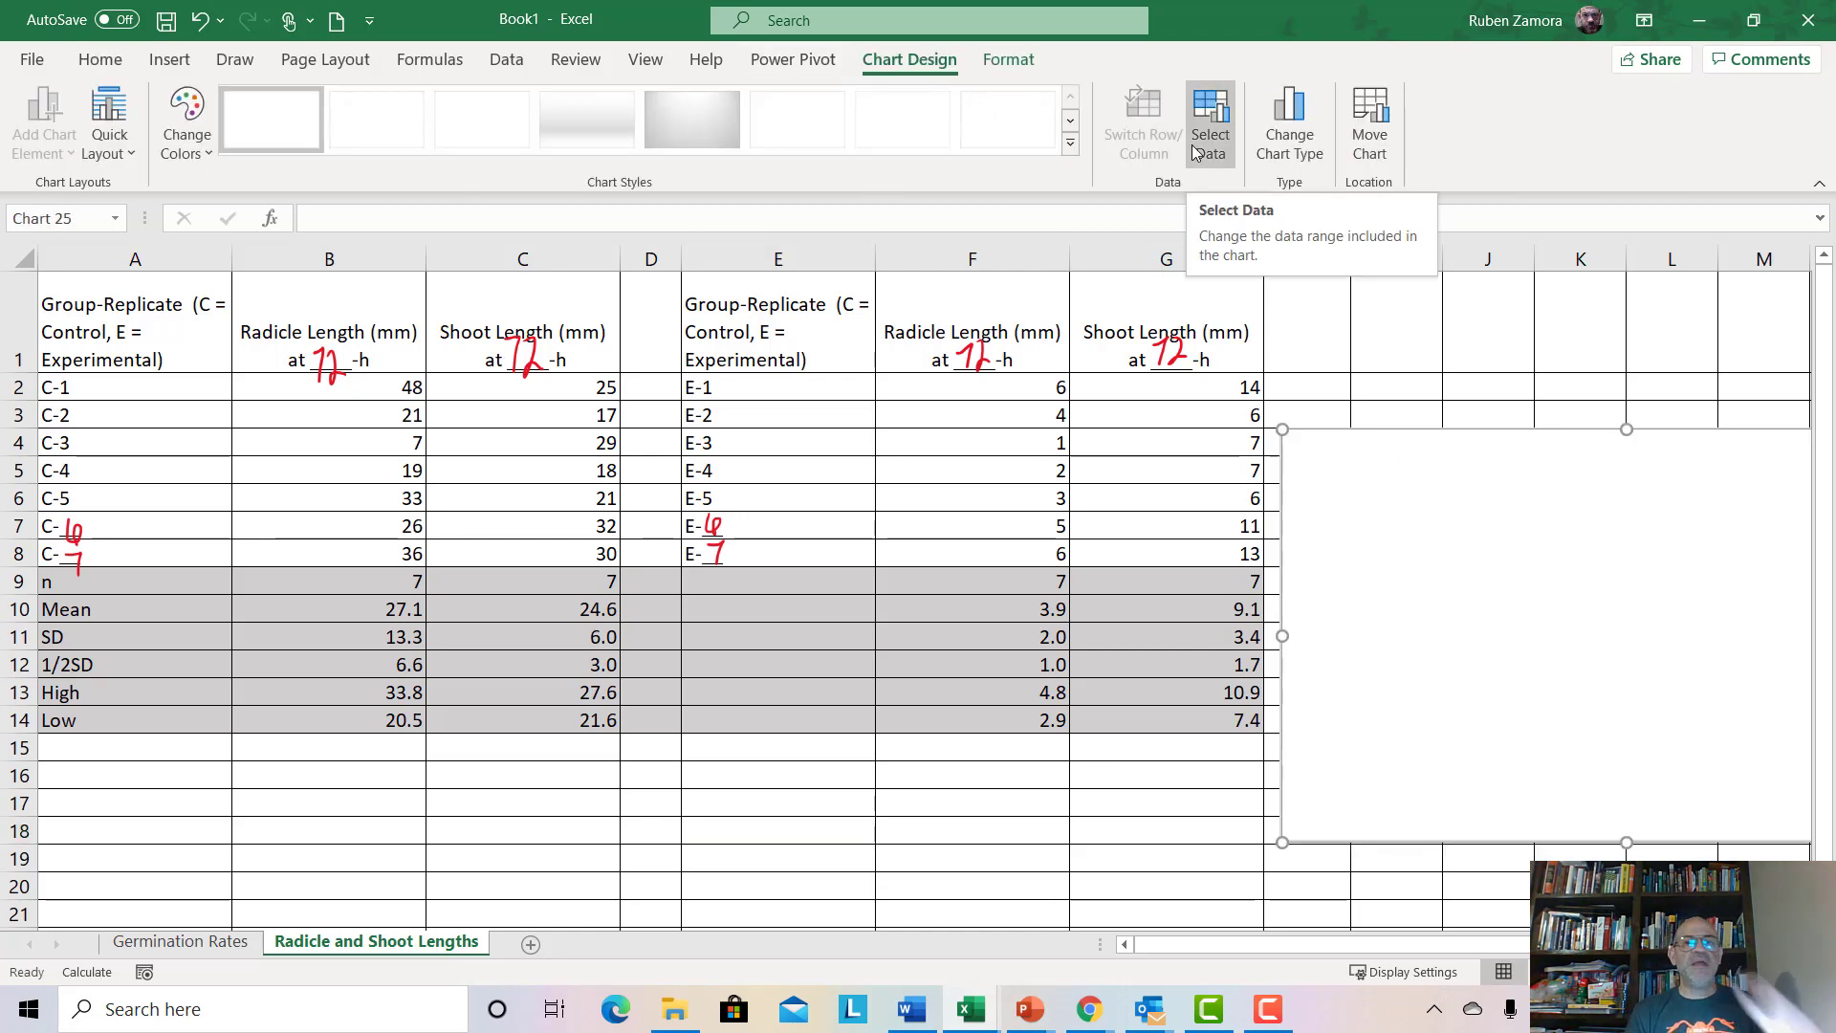
left_click(1010, 60)
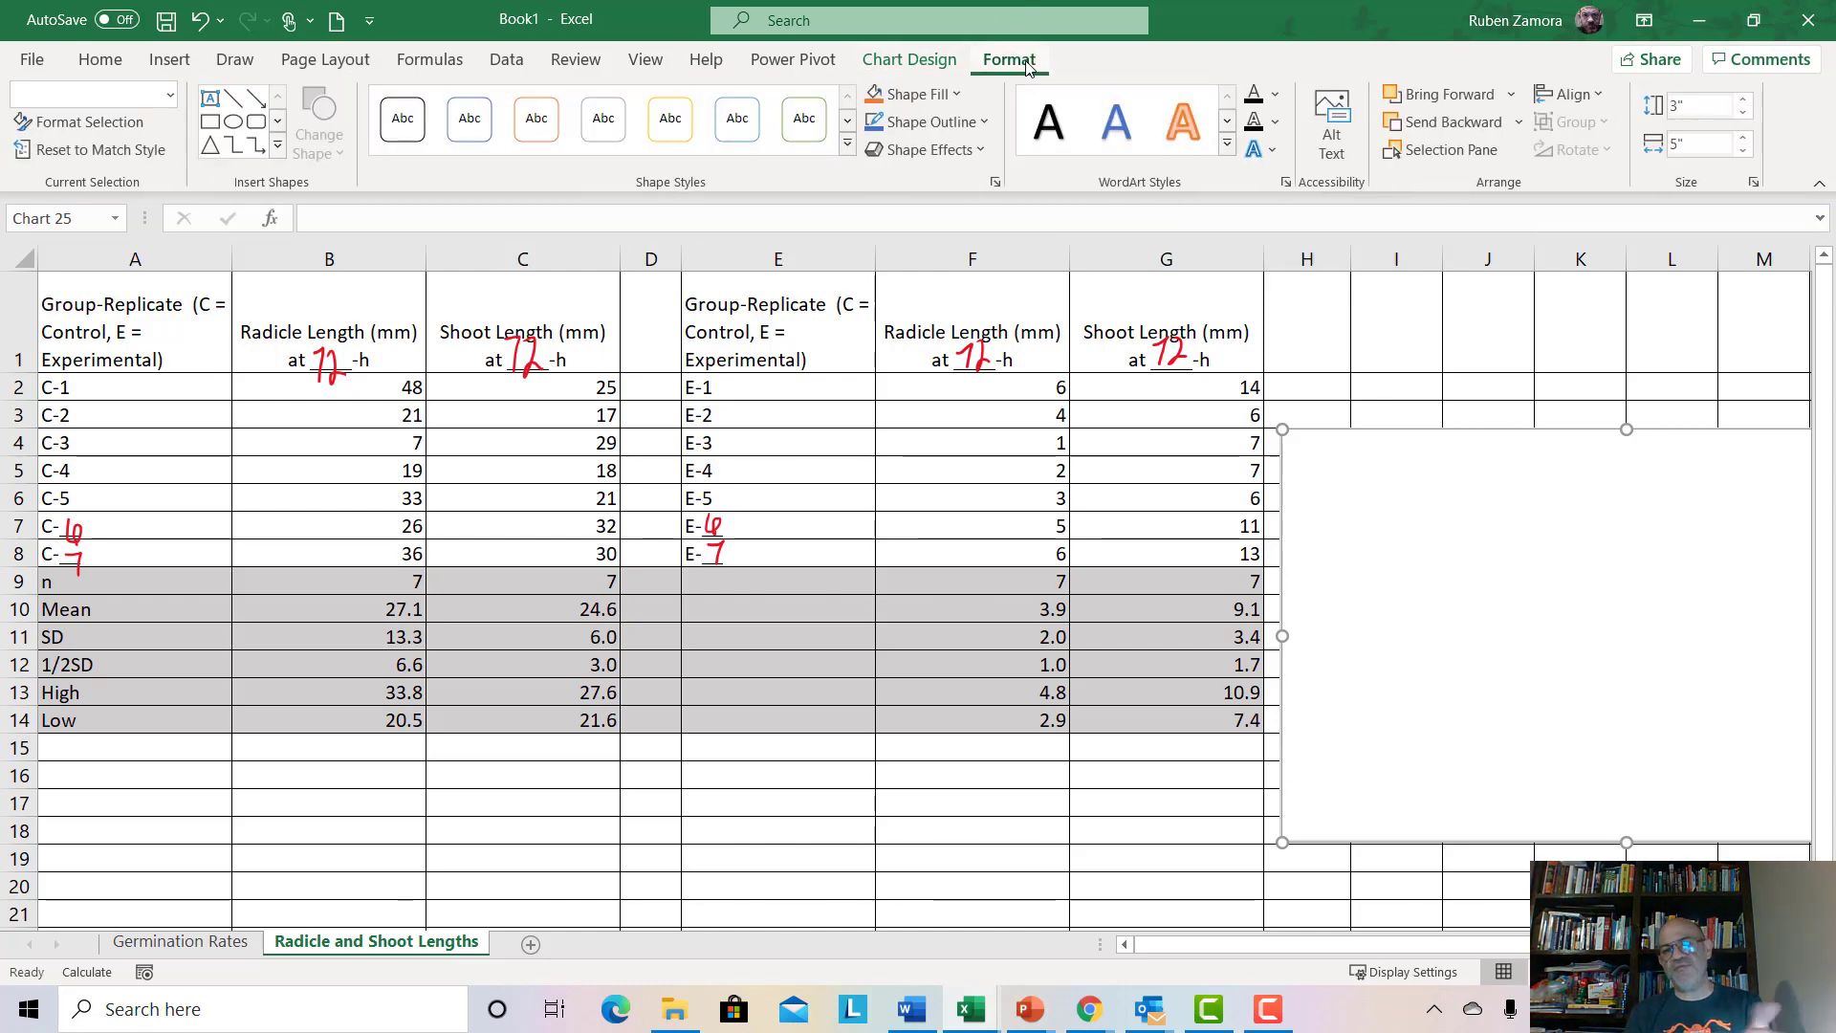
left_click(932, 60)
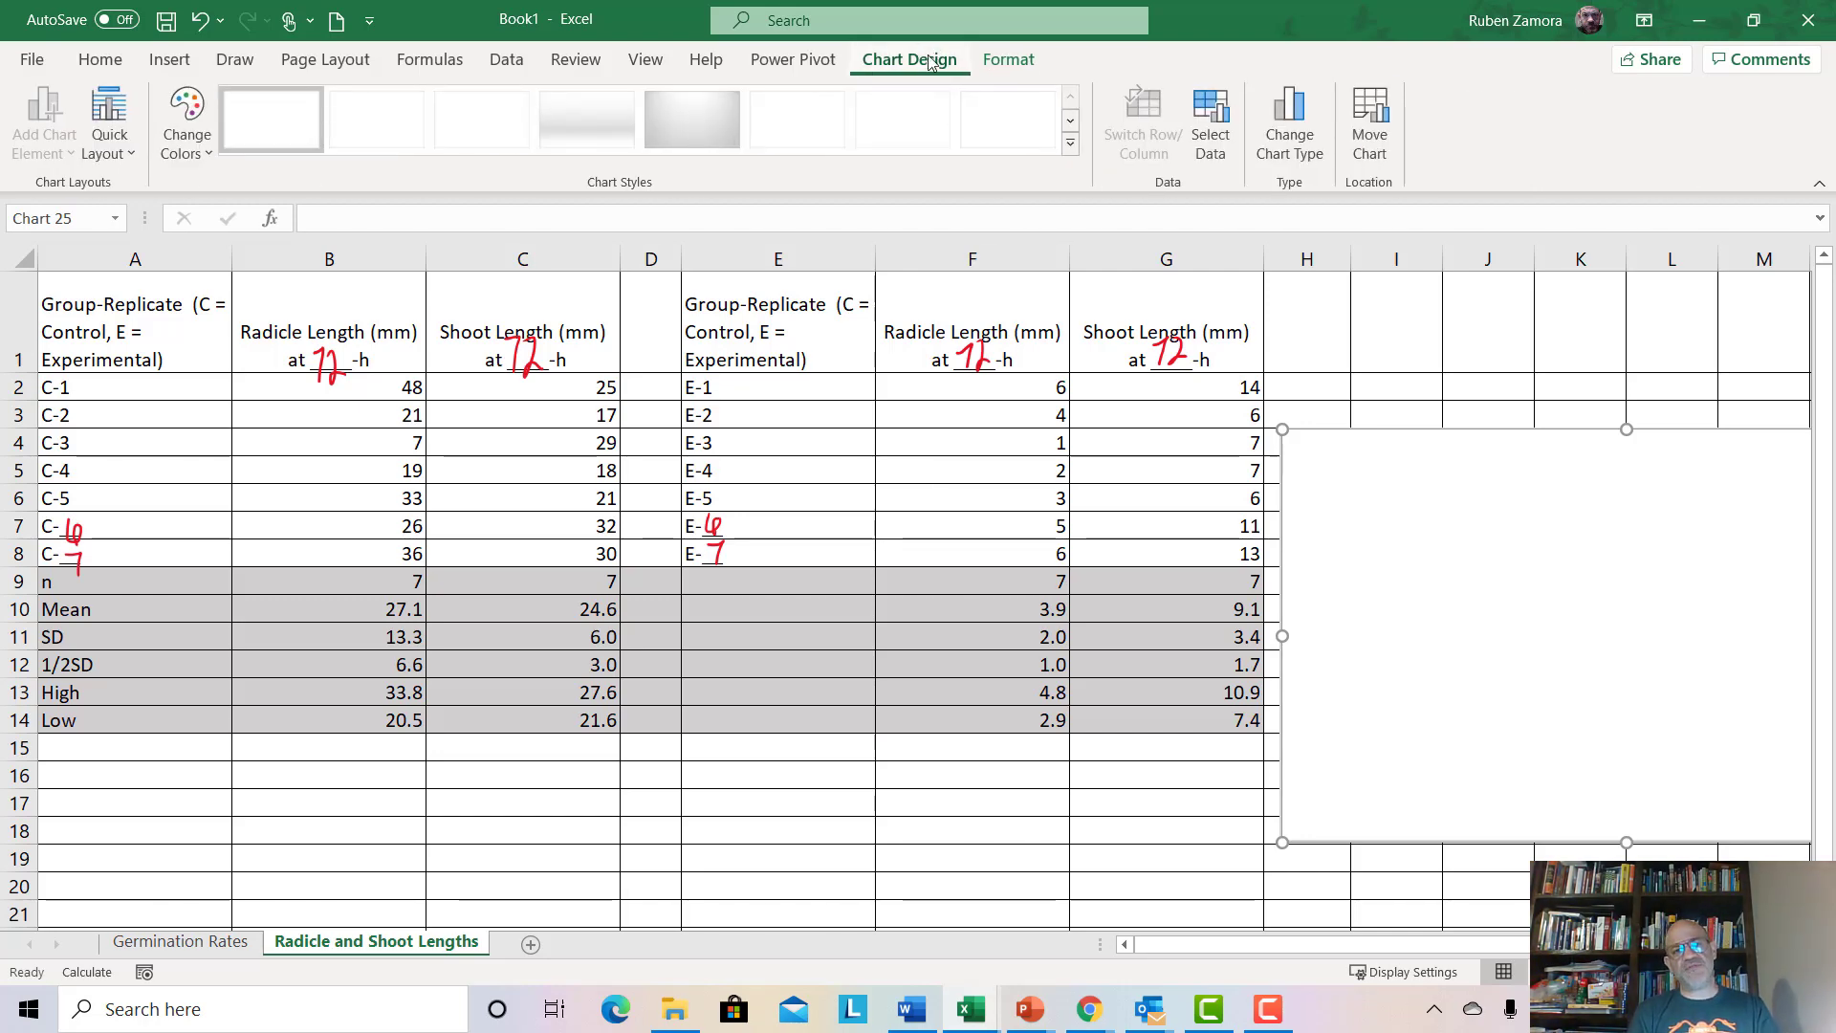
Add a chart series named Radicle Length using the control and experimental radicle means in cells B10 and F10
left_click(1220, 112)
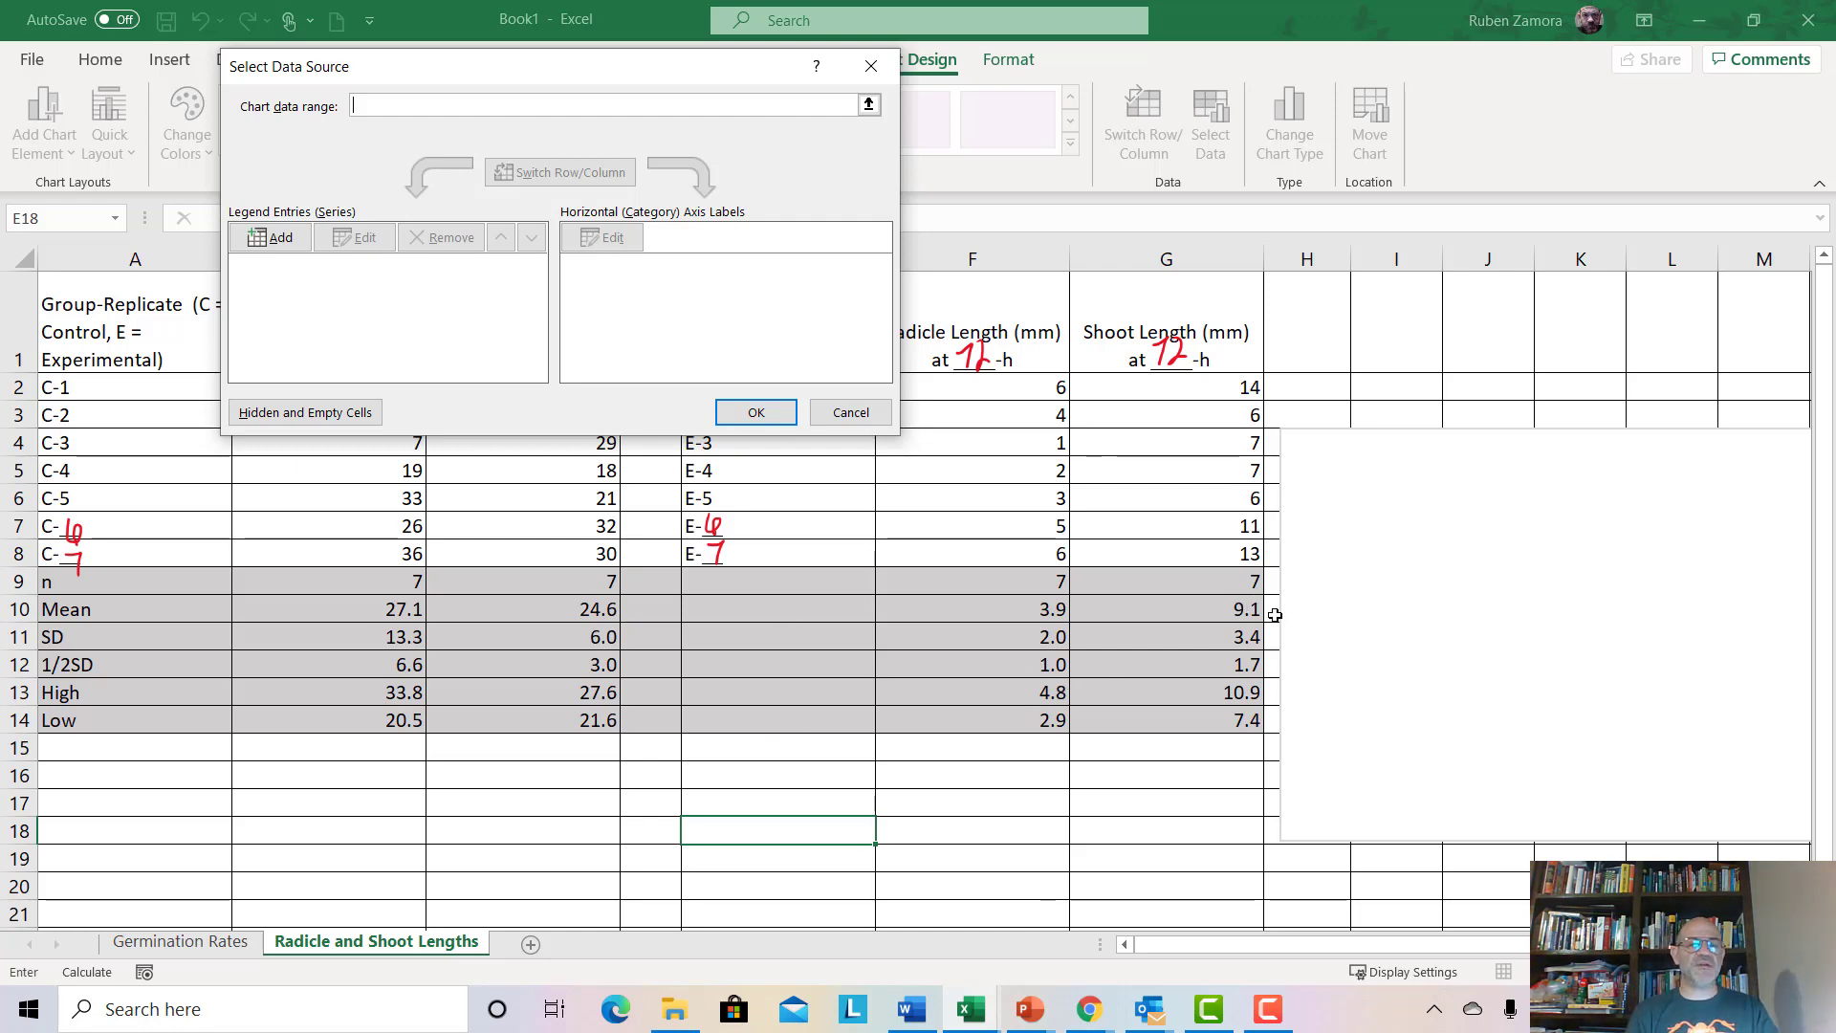
left_click(287, 238)
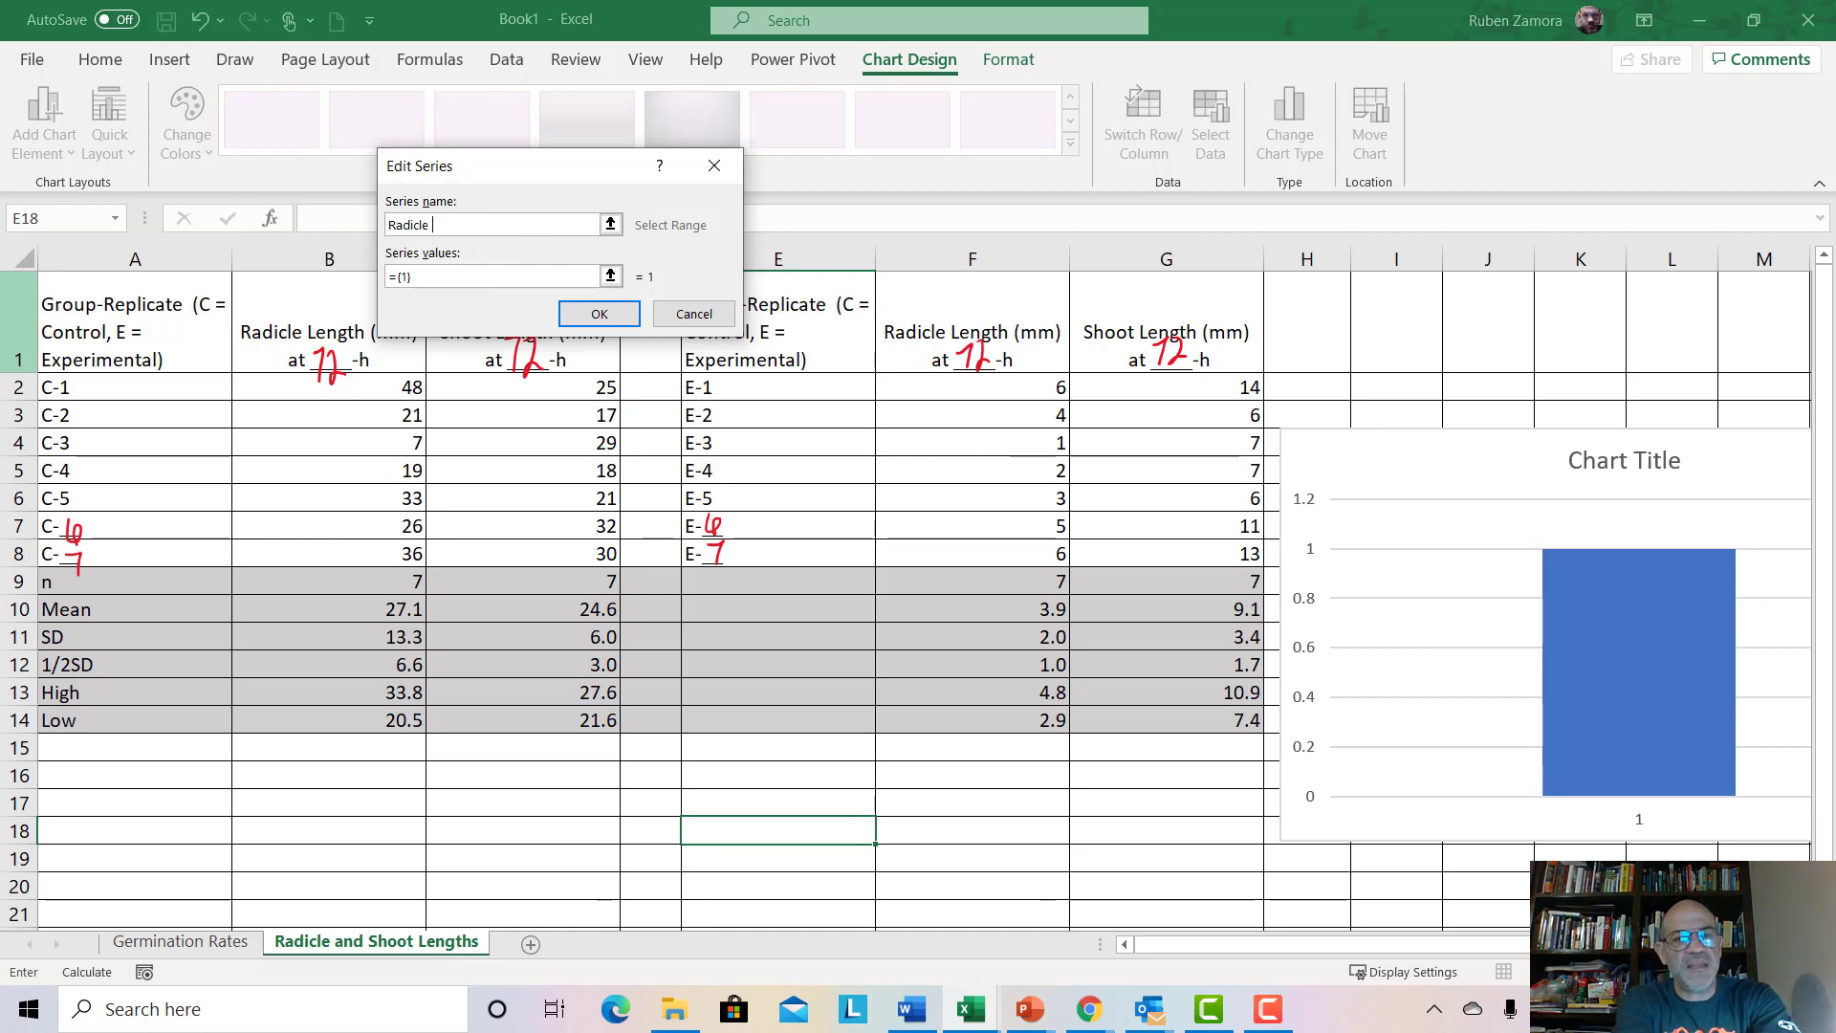
type("Length")
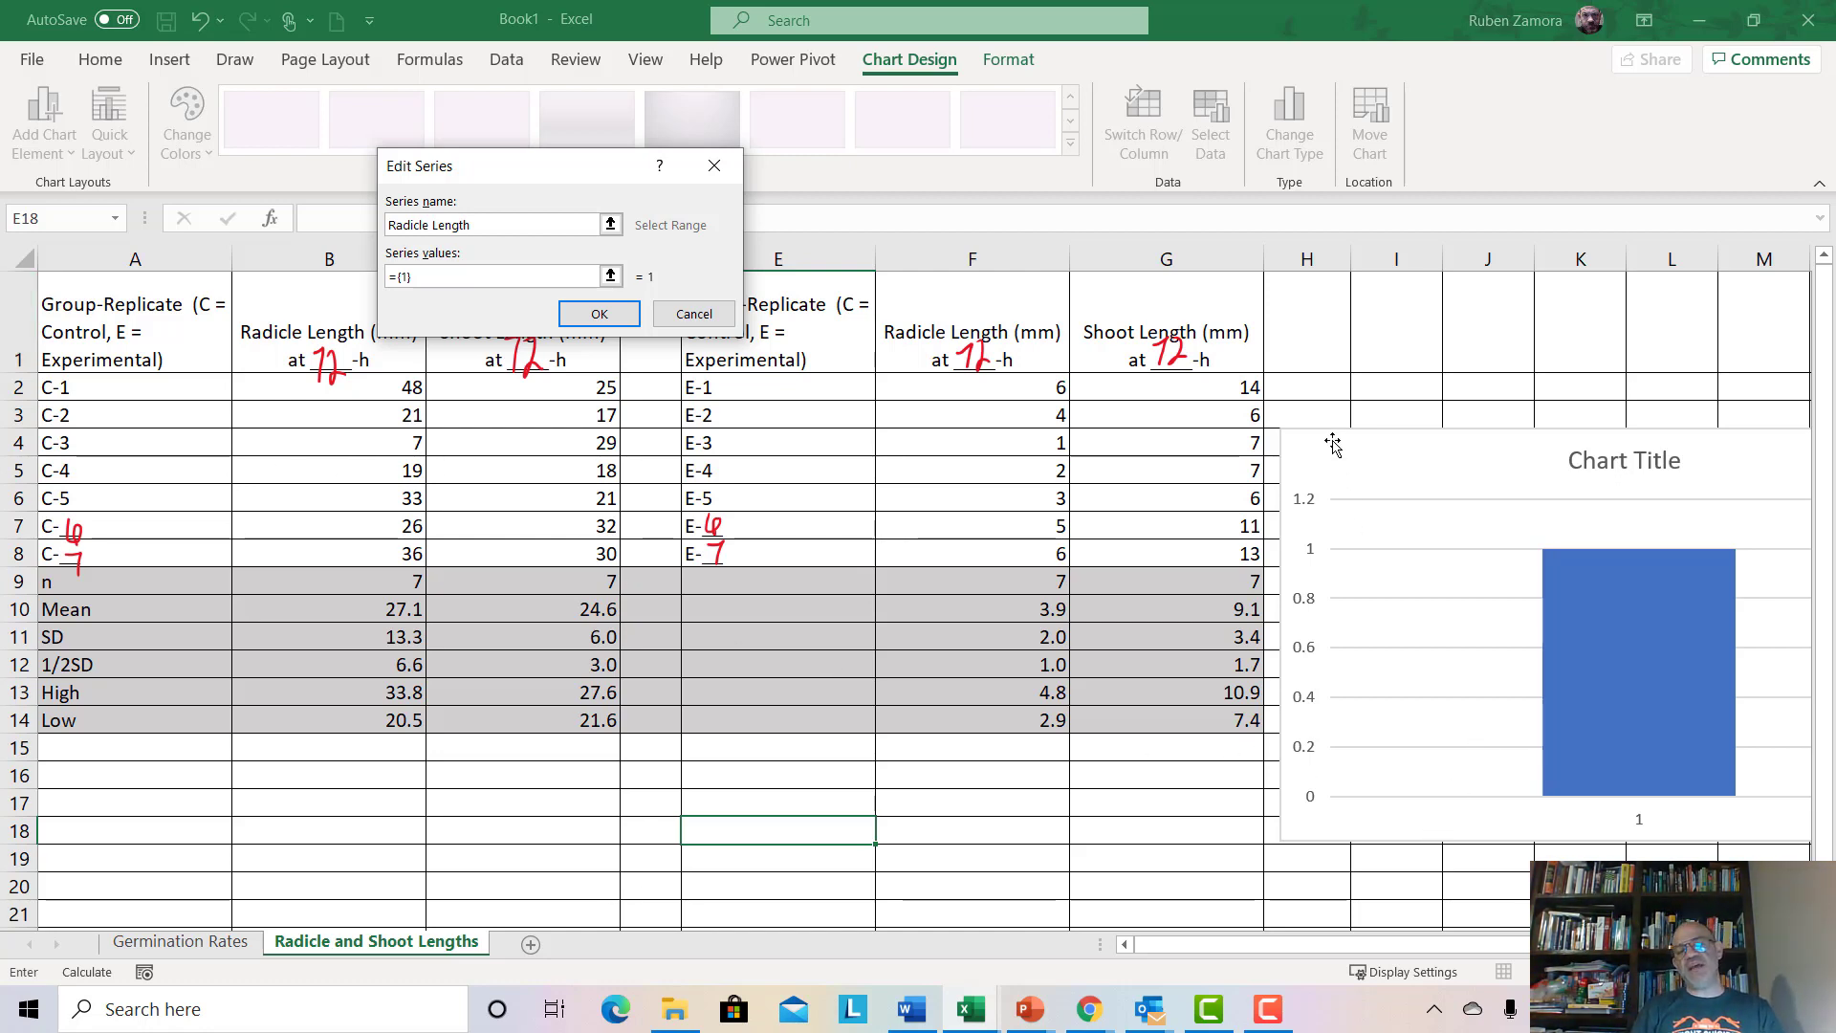
mouse_move(1645, 750)
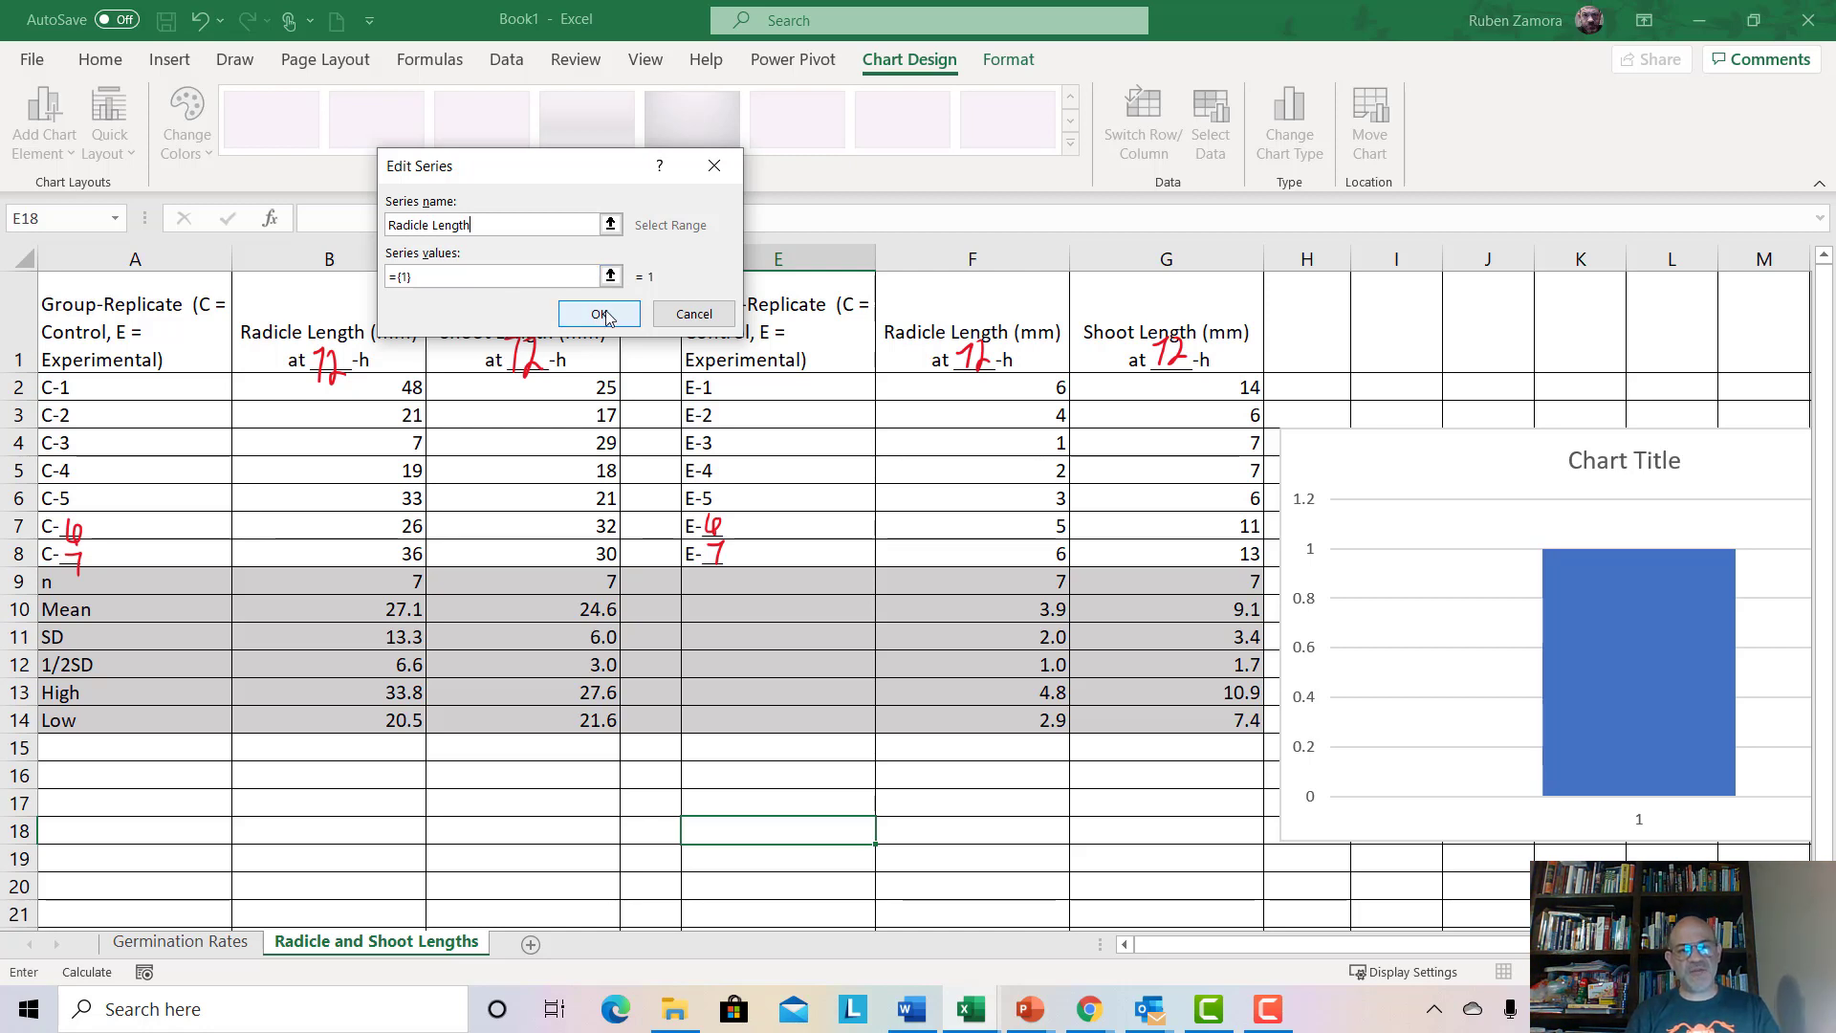
left_click(611, 276)
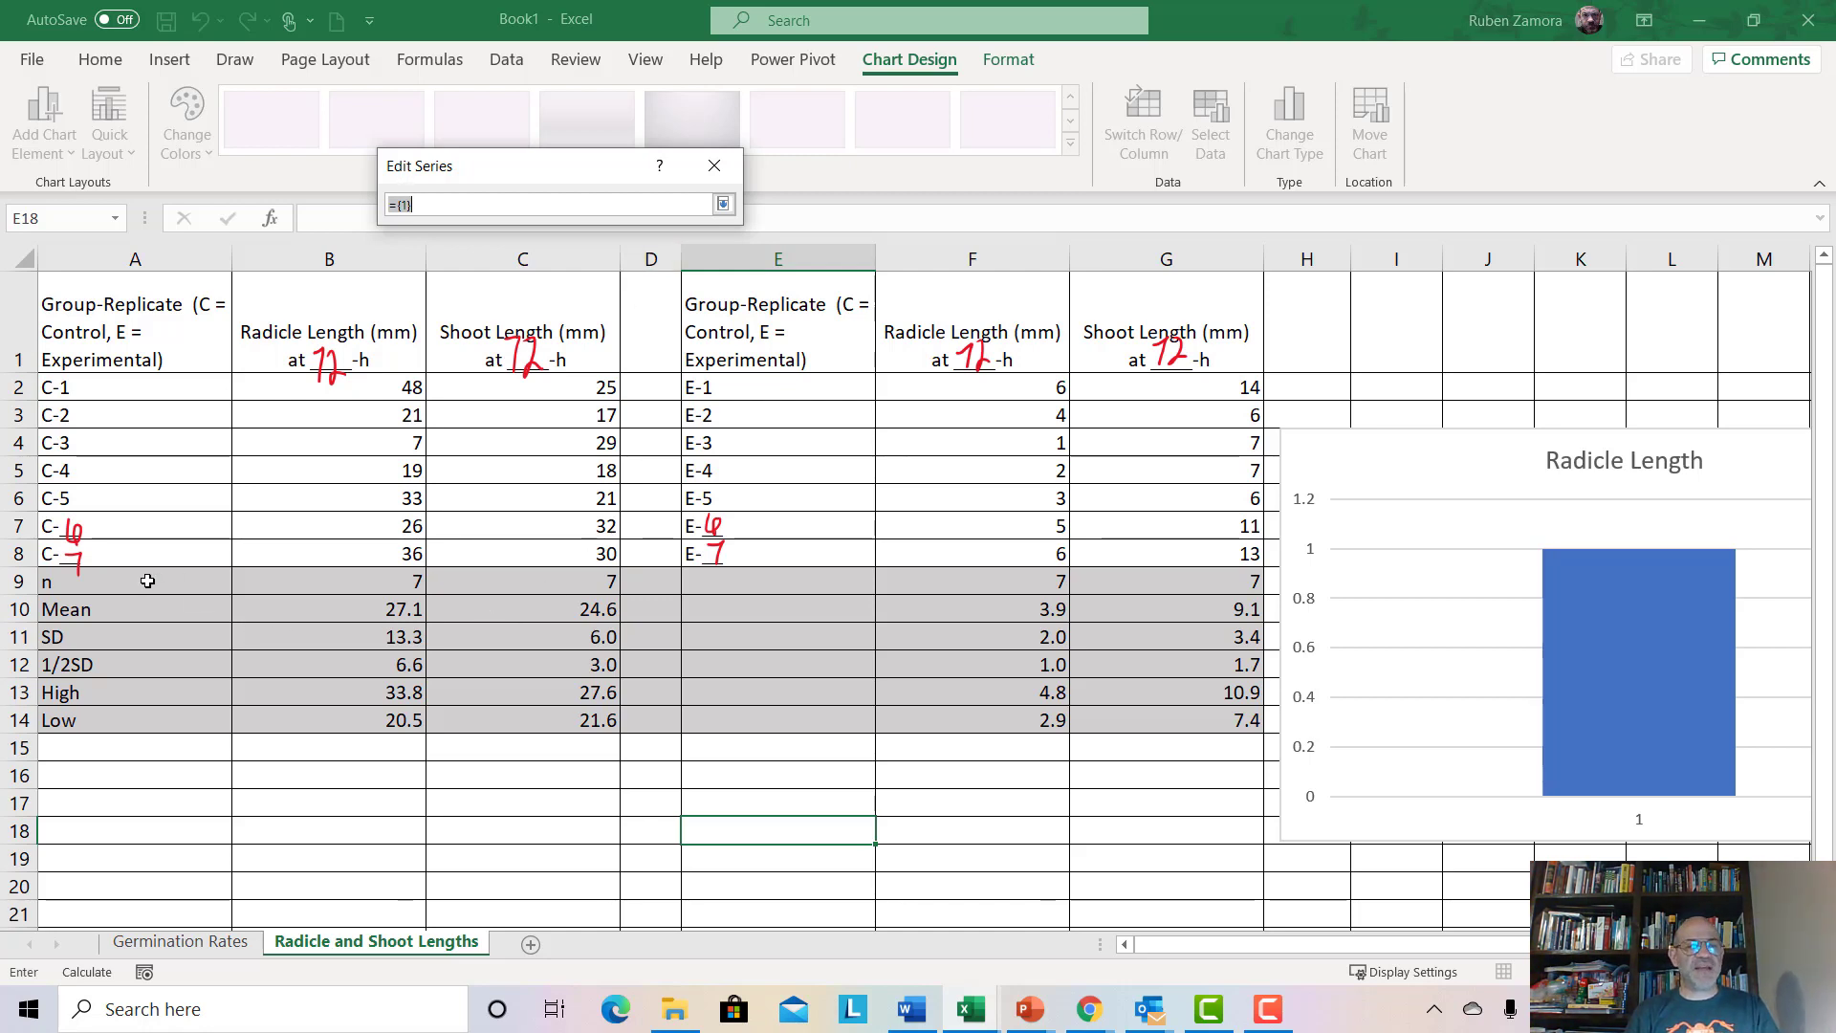
left_click(311, 612)
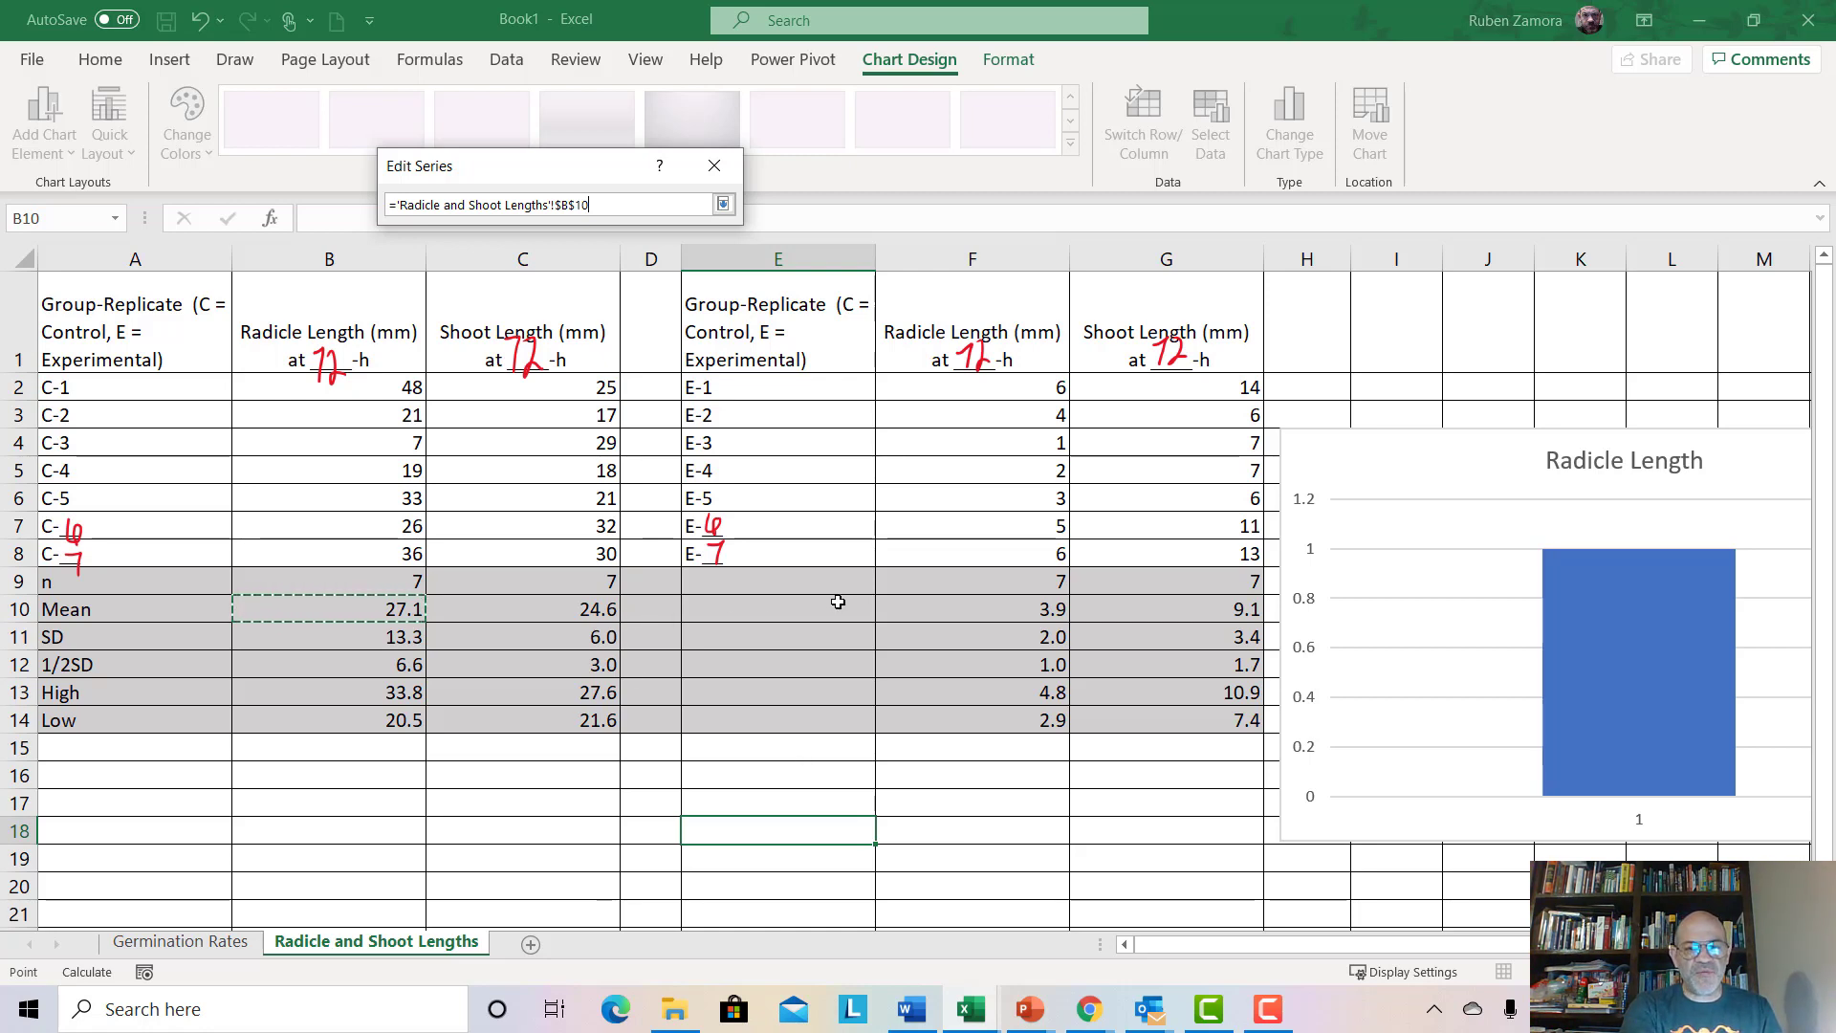
left_click(972, 612, "ctrl")
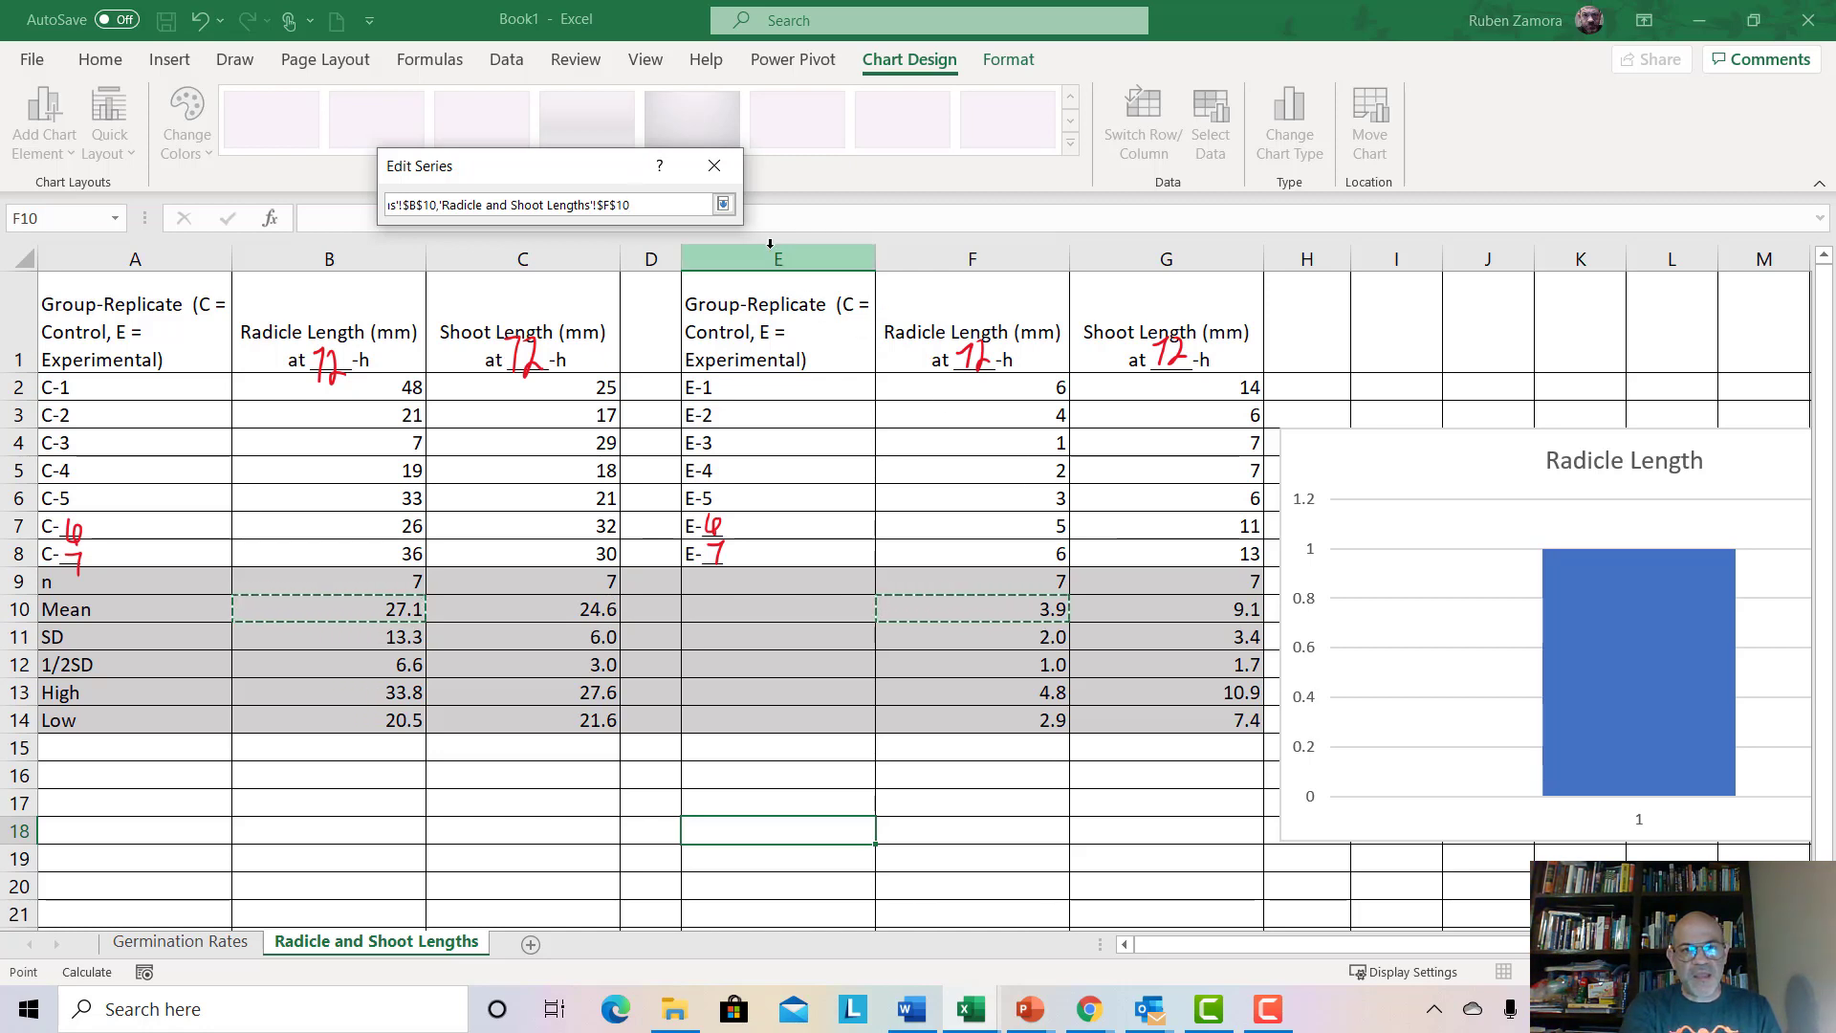
left_click(724, 204)
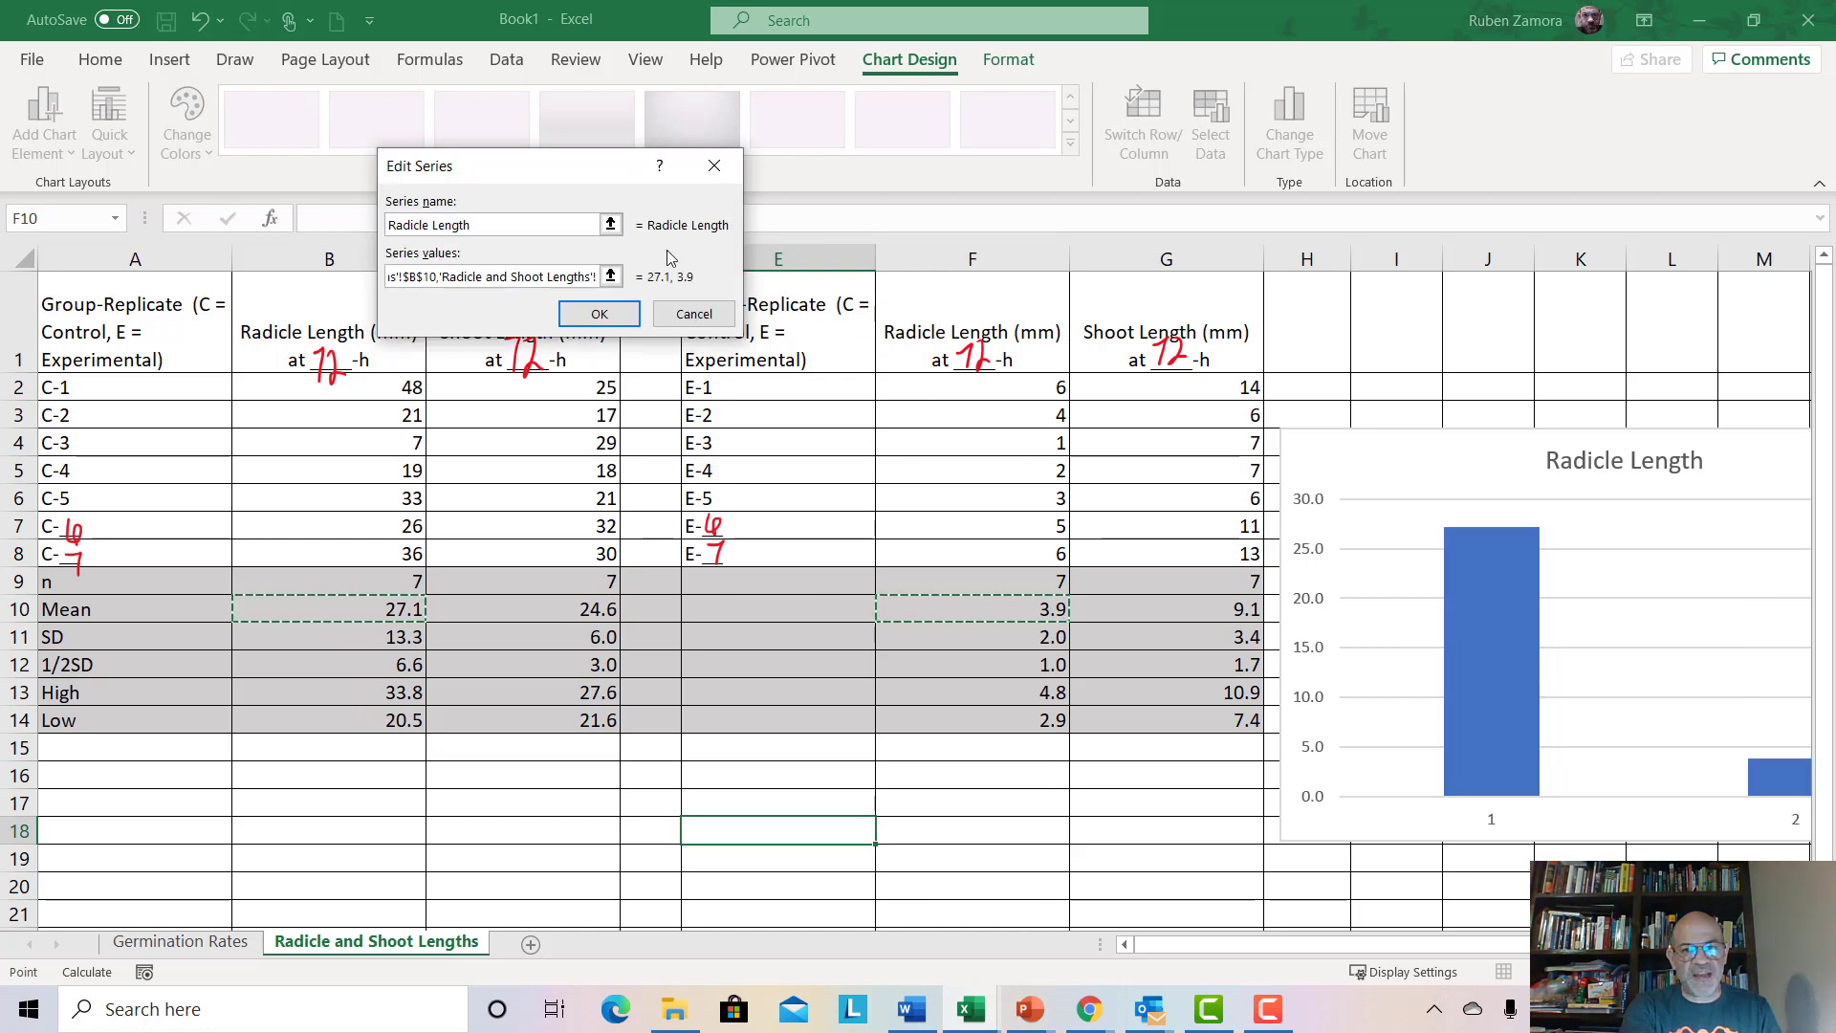
left_click(605, 319)
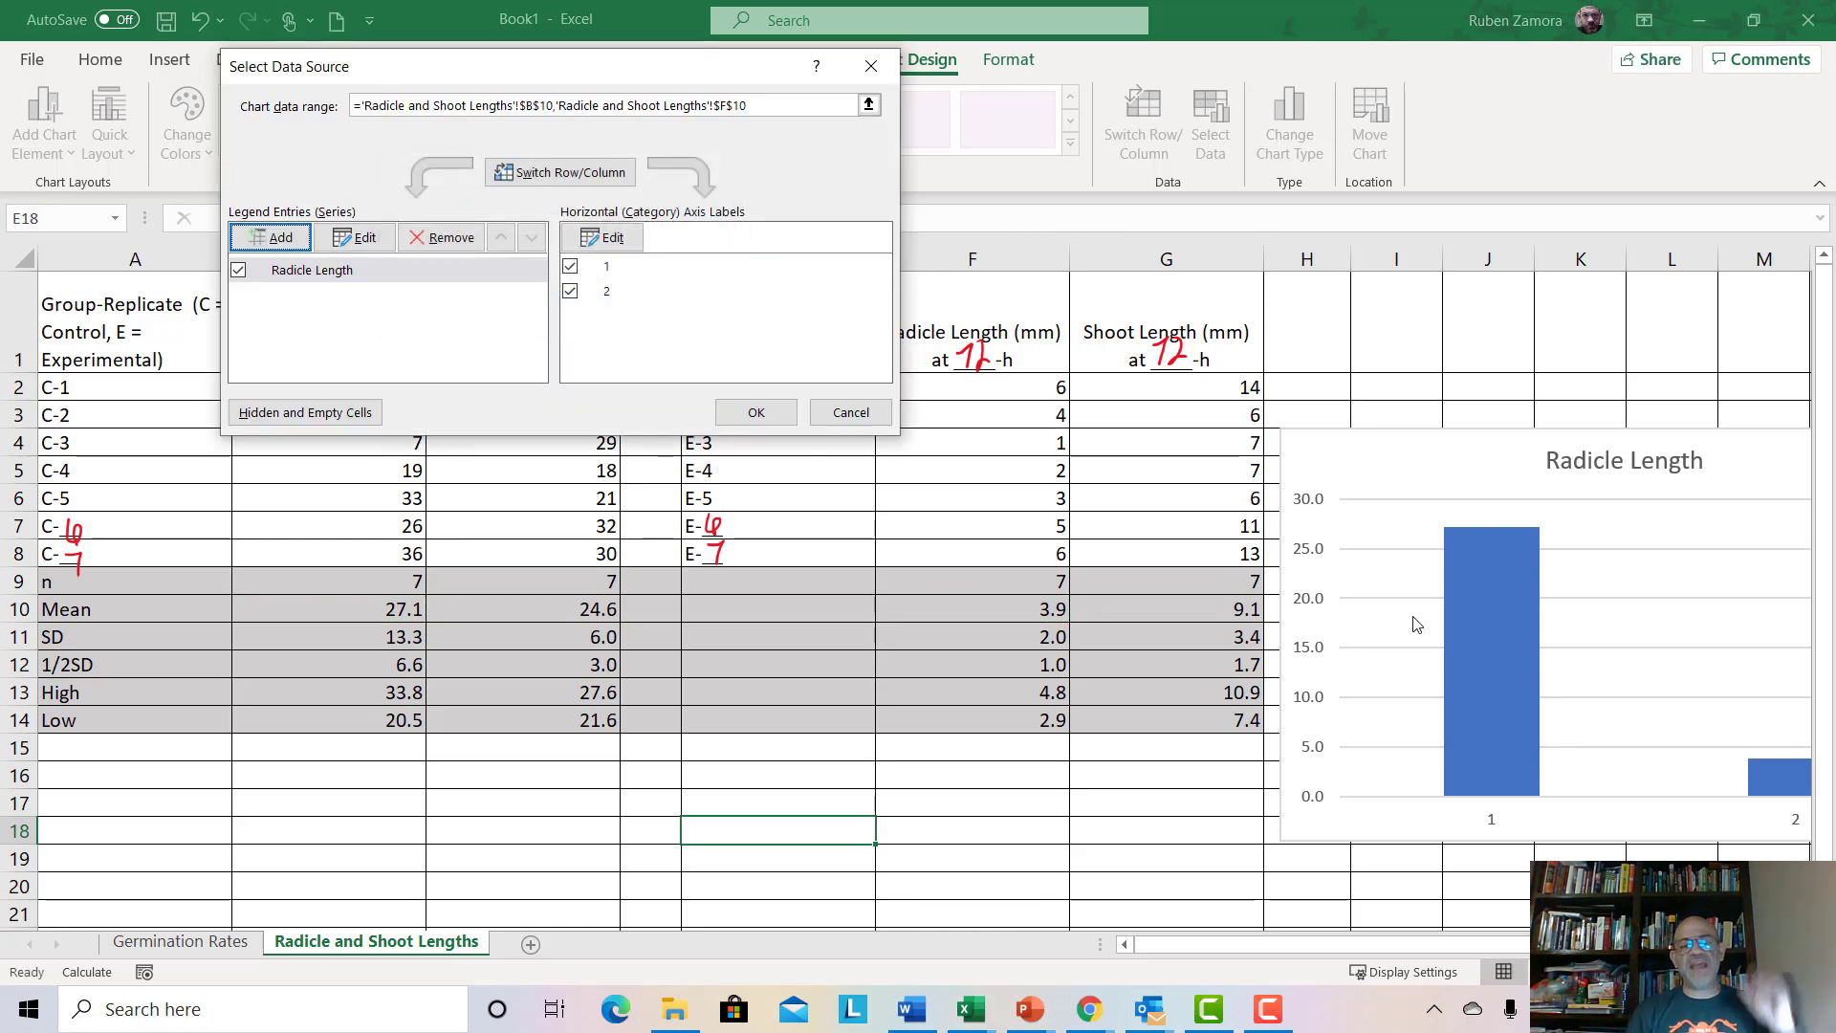
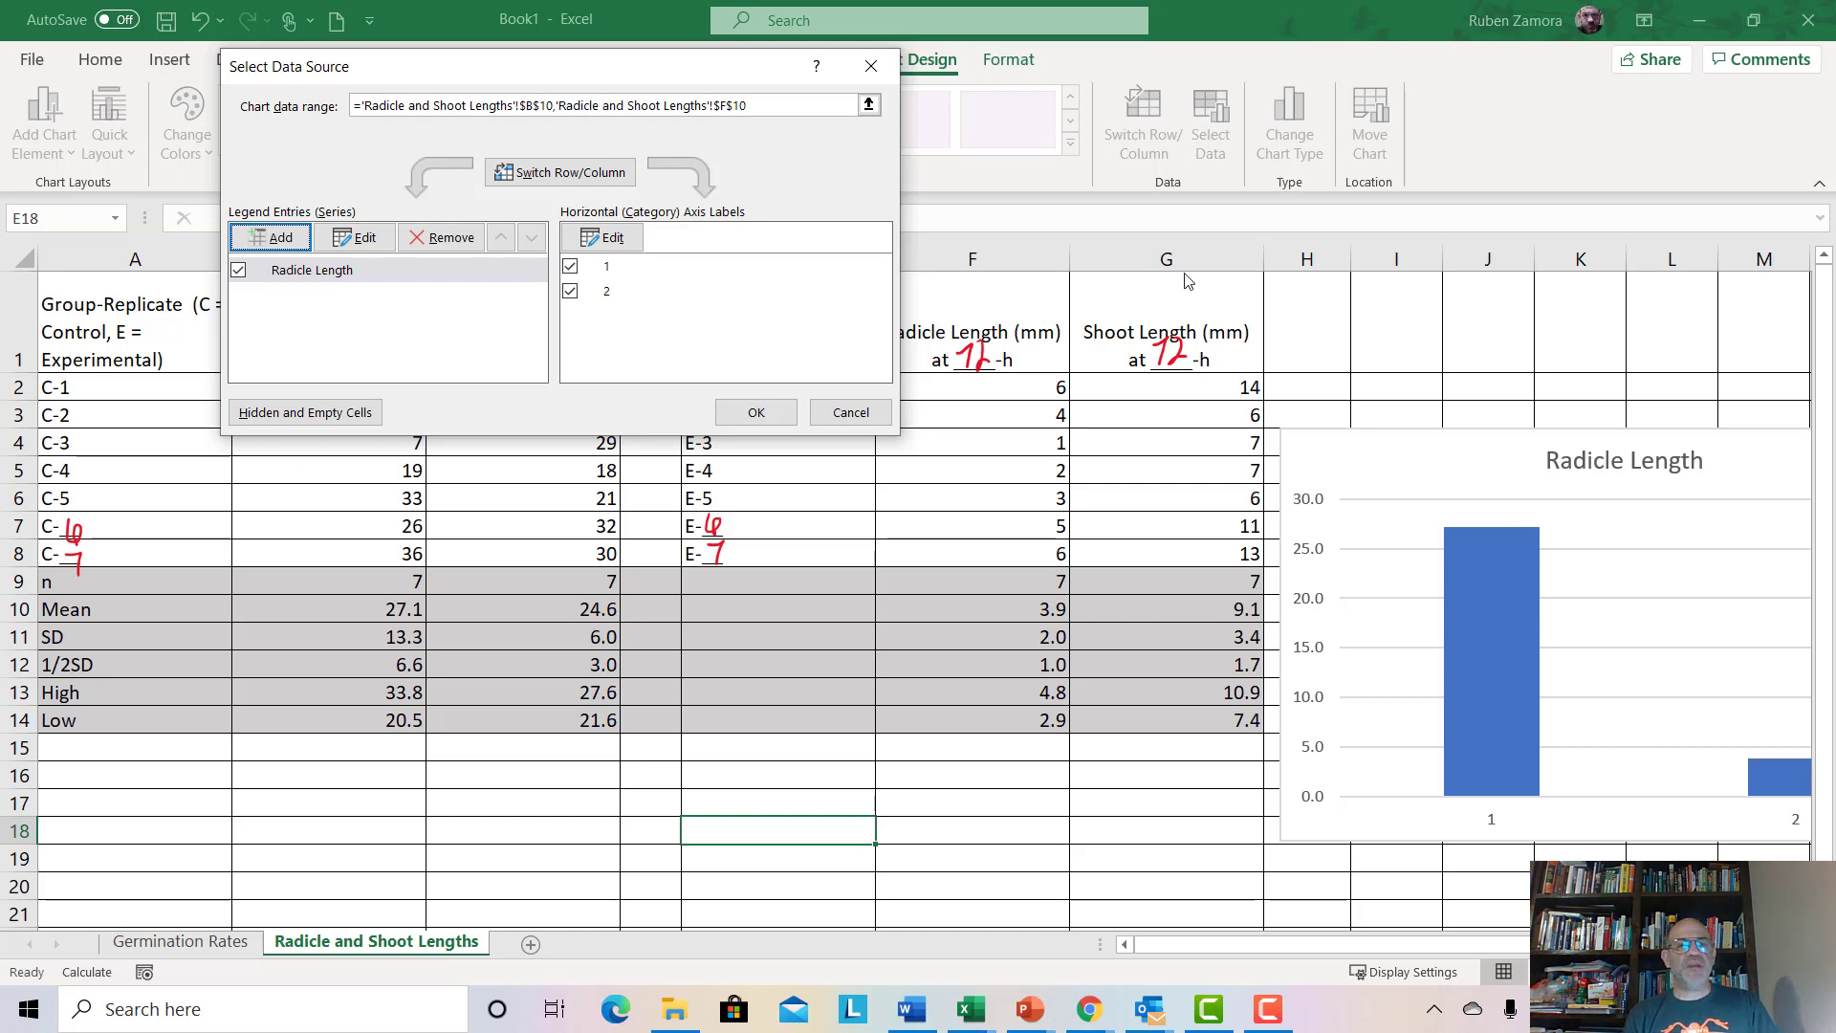
Add a second chart series named Shoot Length using the control and experimental shoot means in cells C10 and G10
left_click(273, 240)
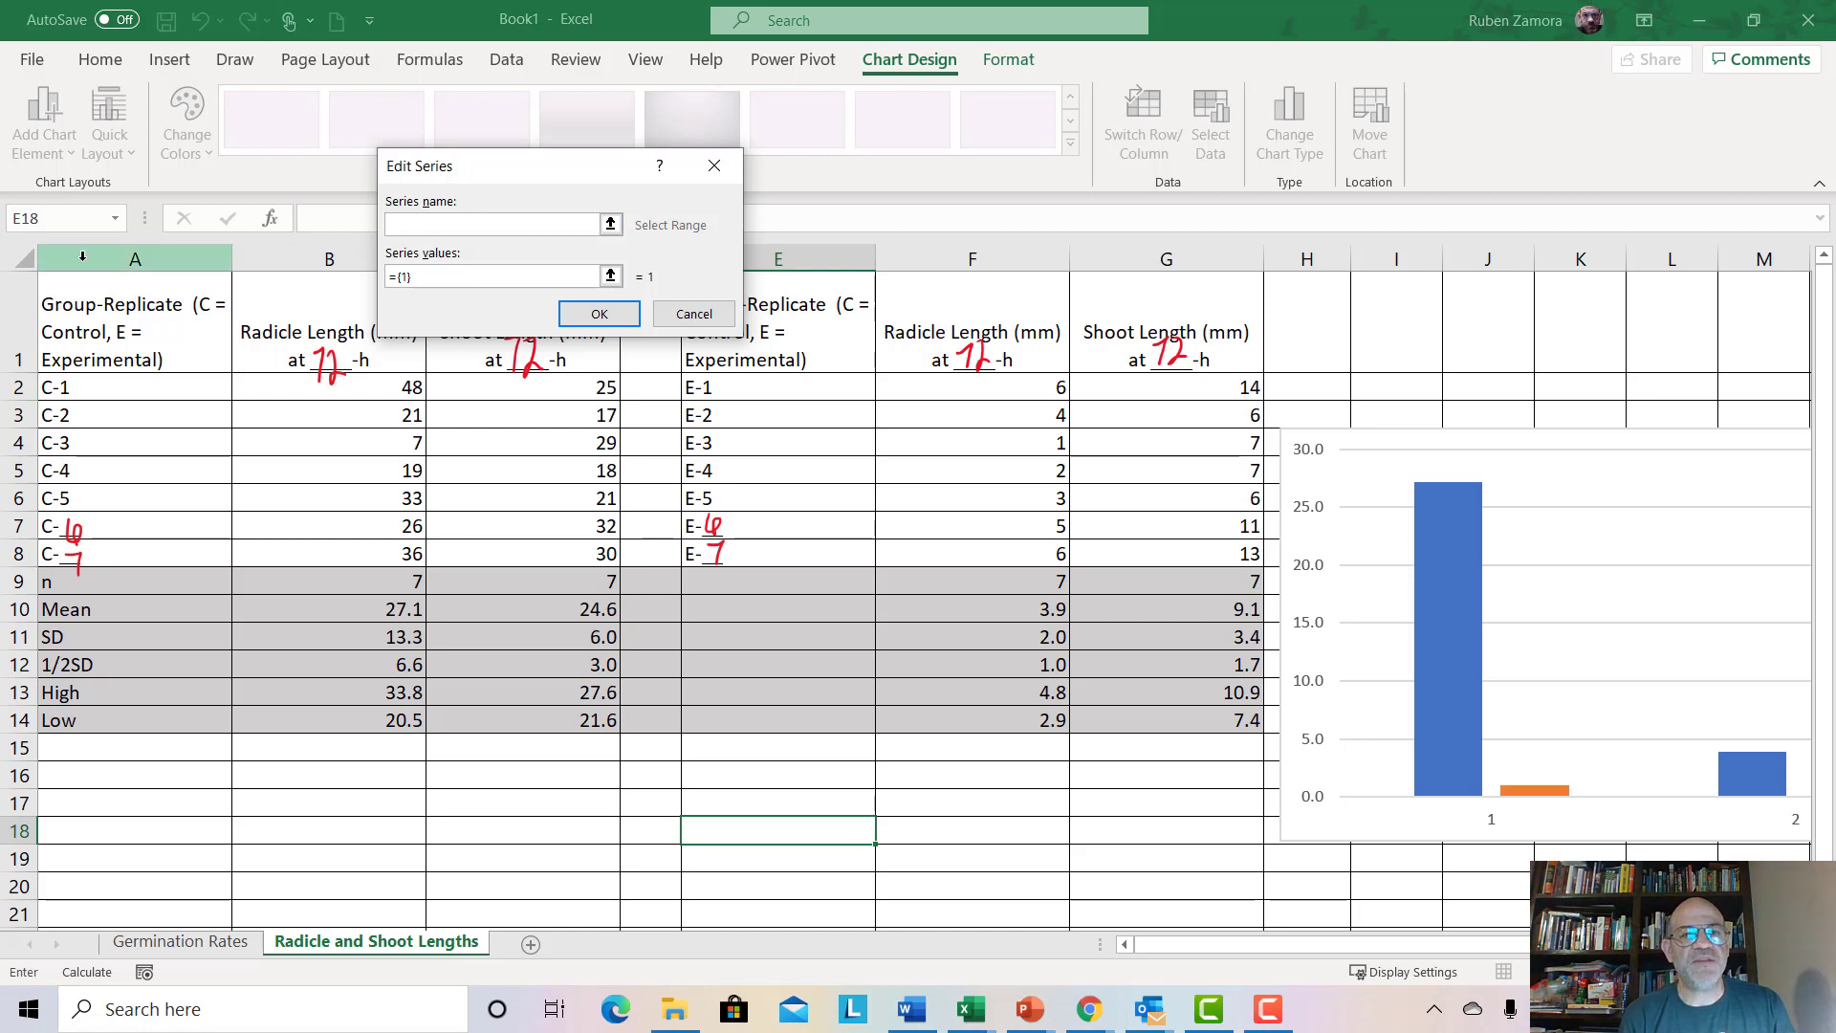
type("Sho")
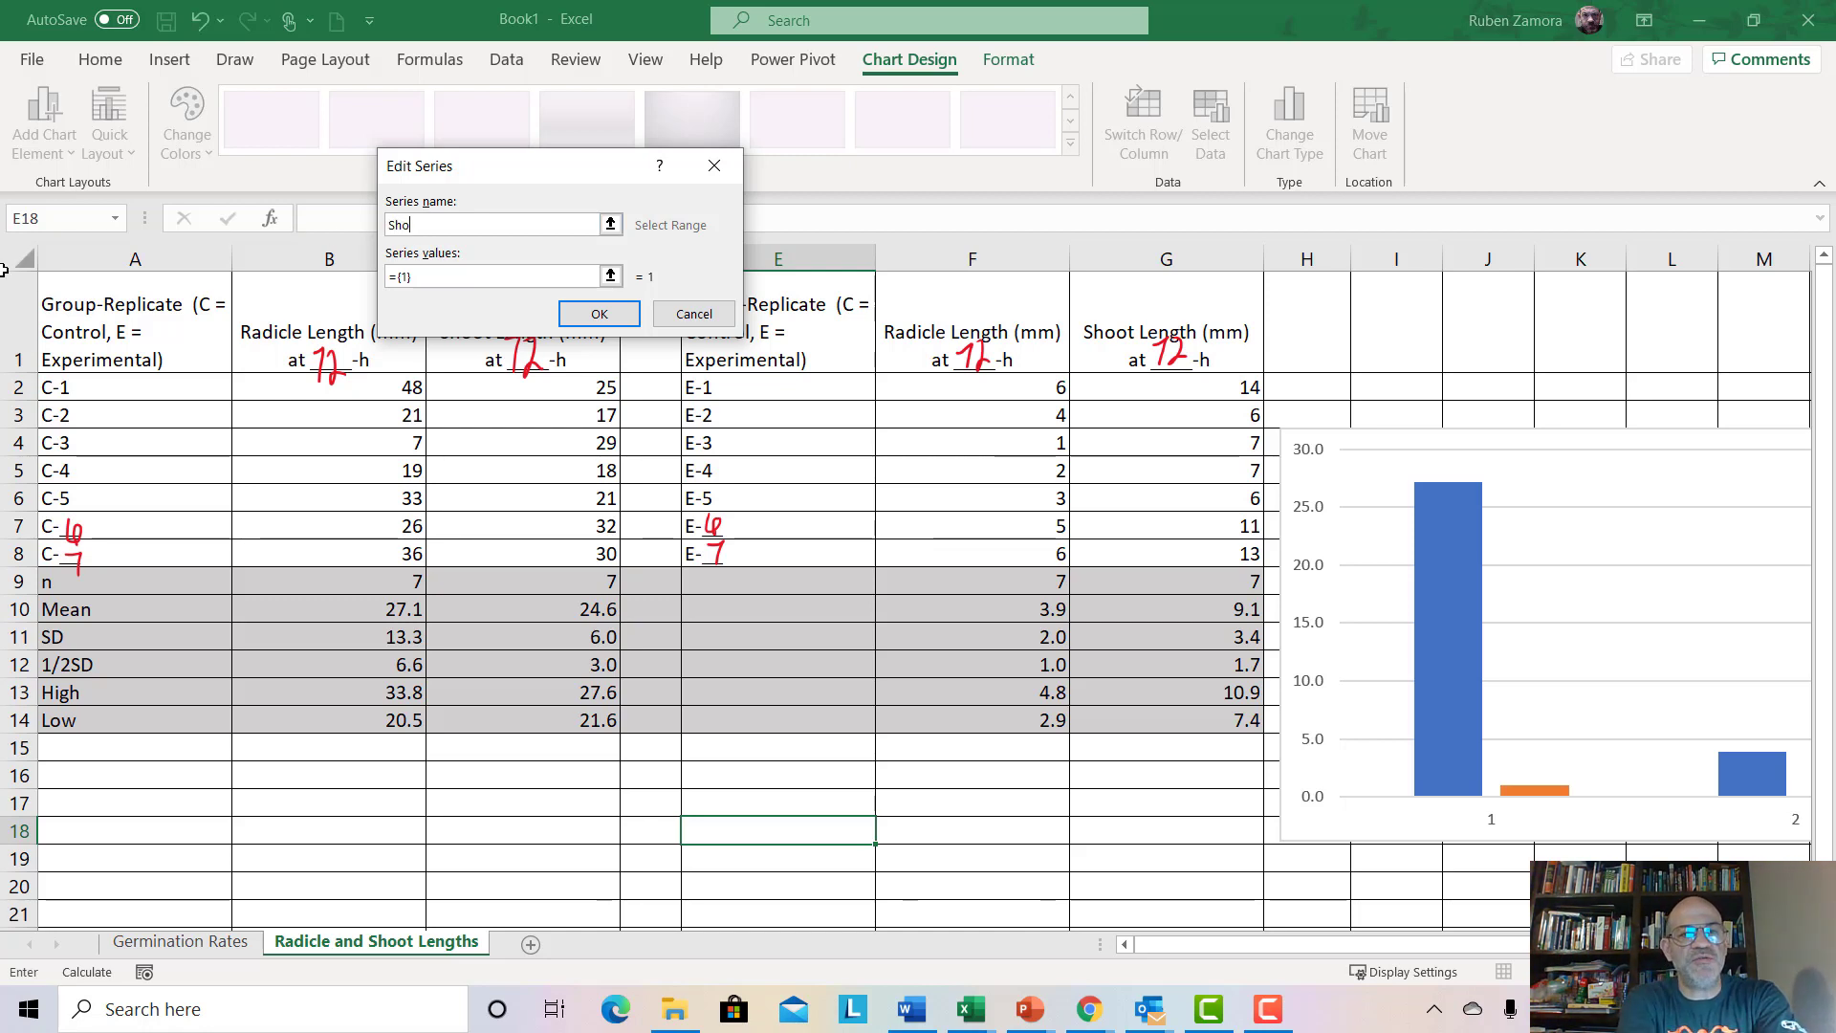
type("ot Length")
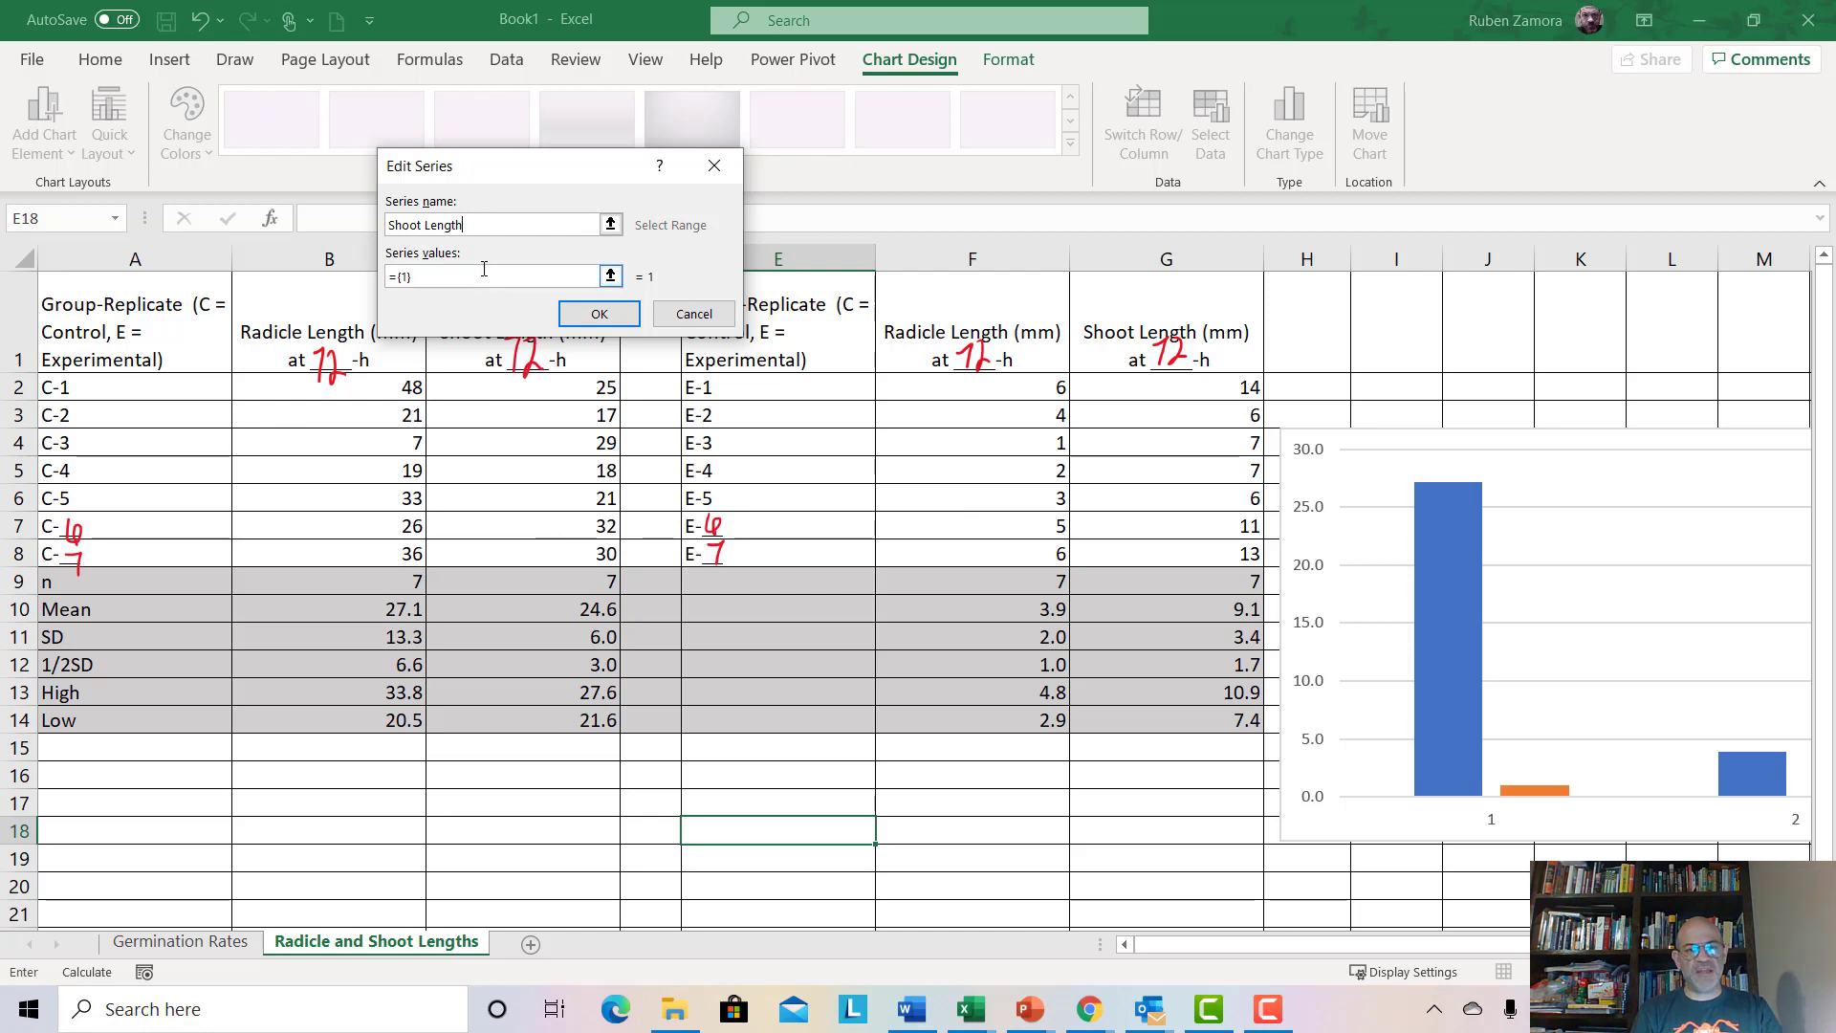
left_click(610, 277)
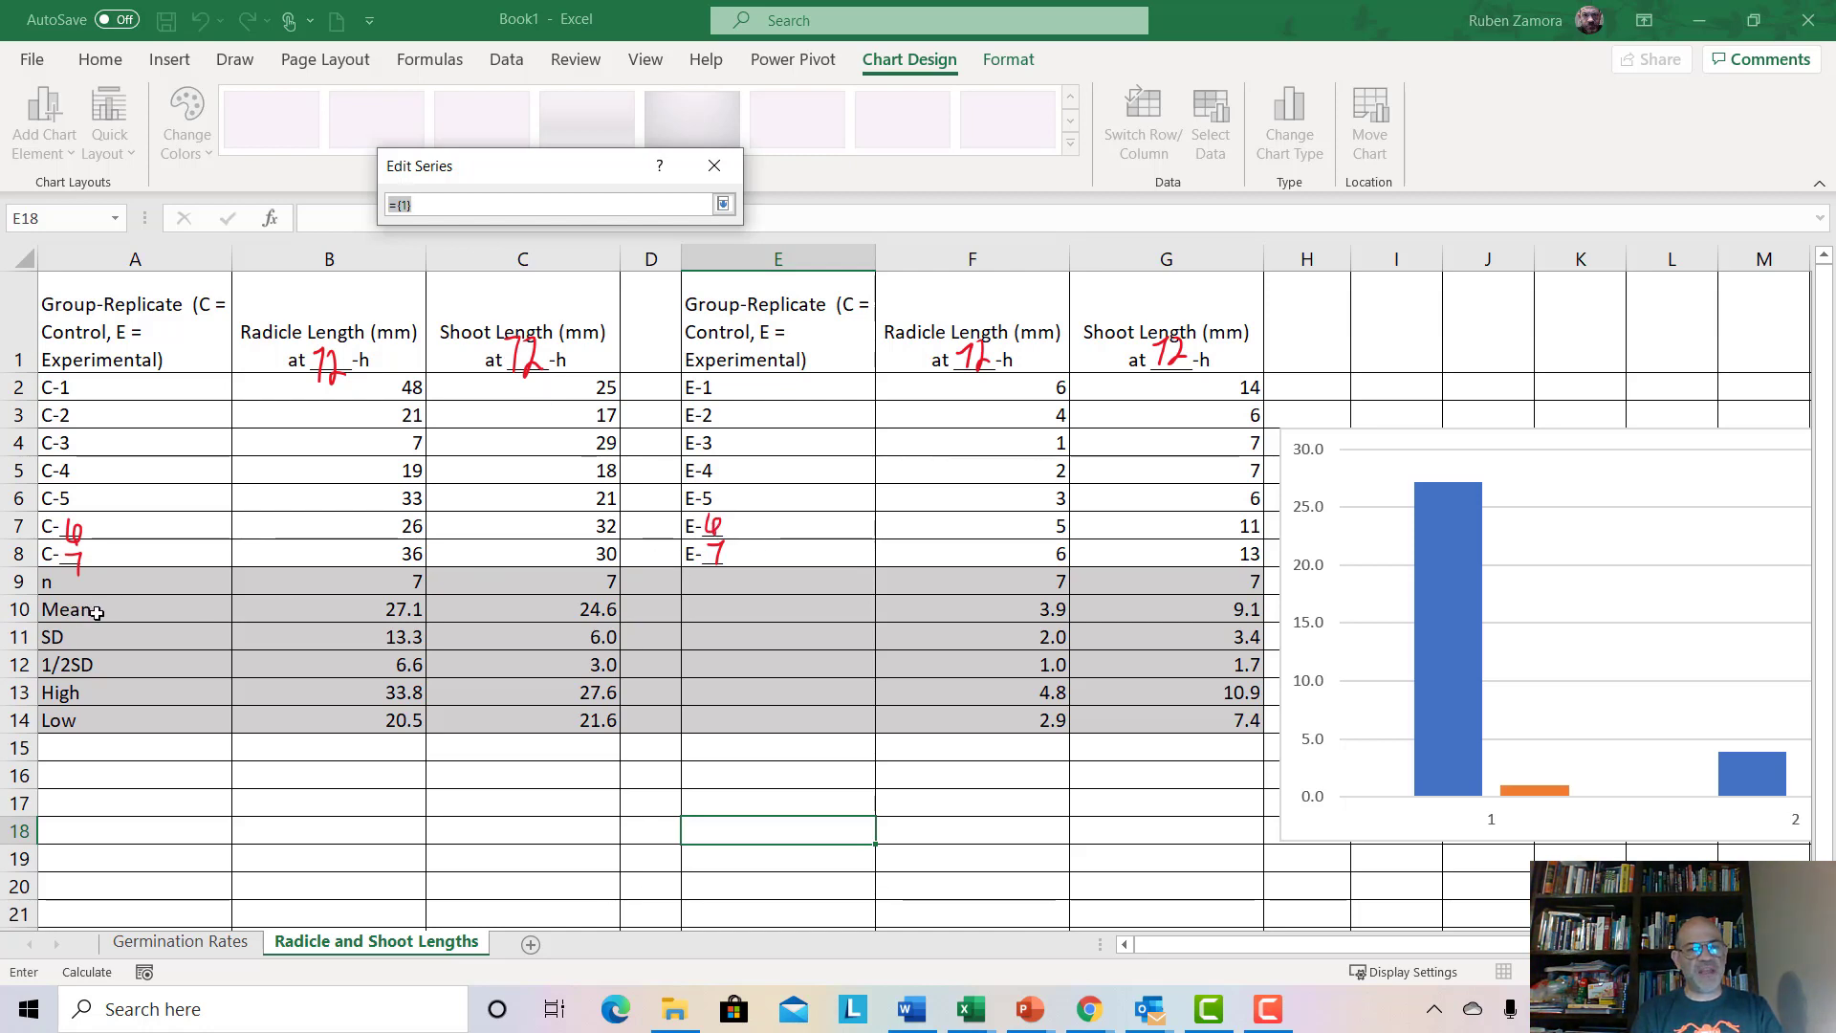
left_click(492, 616)
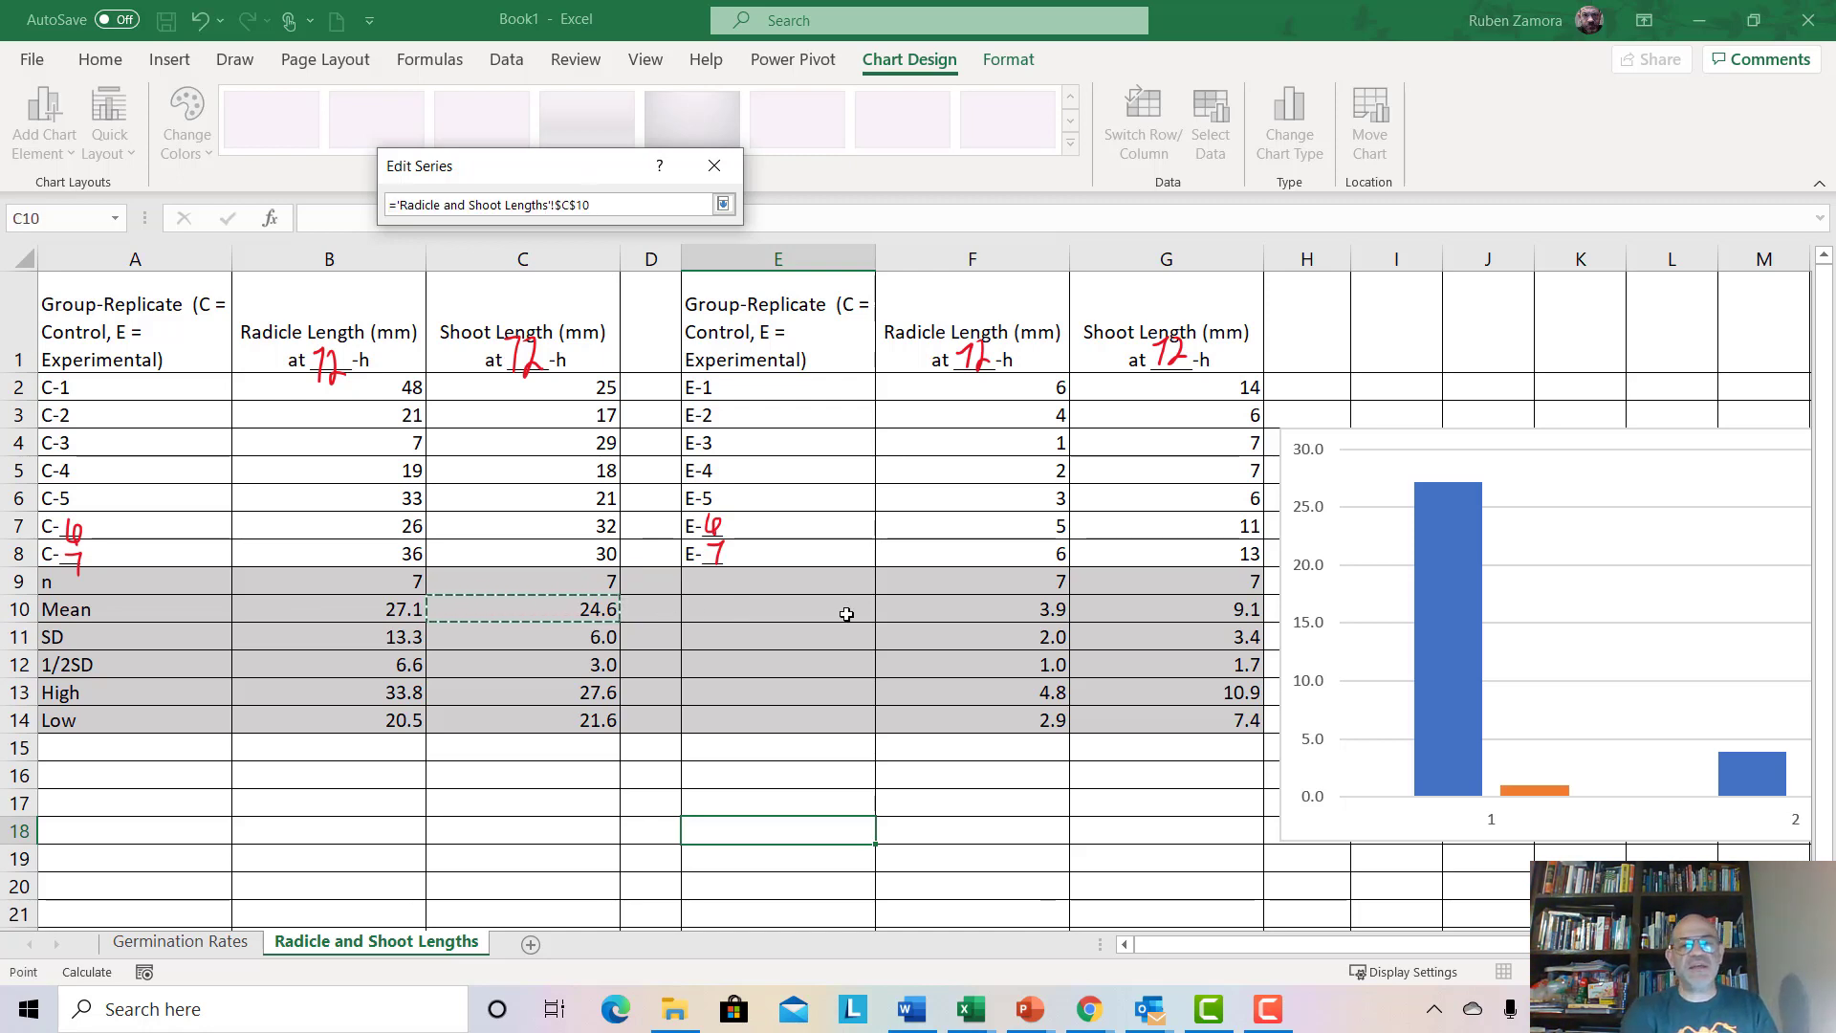
left_click(1134, 613, "ctrl")
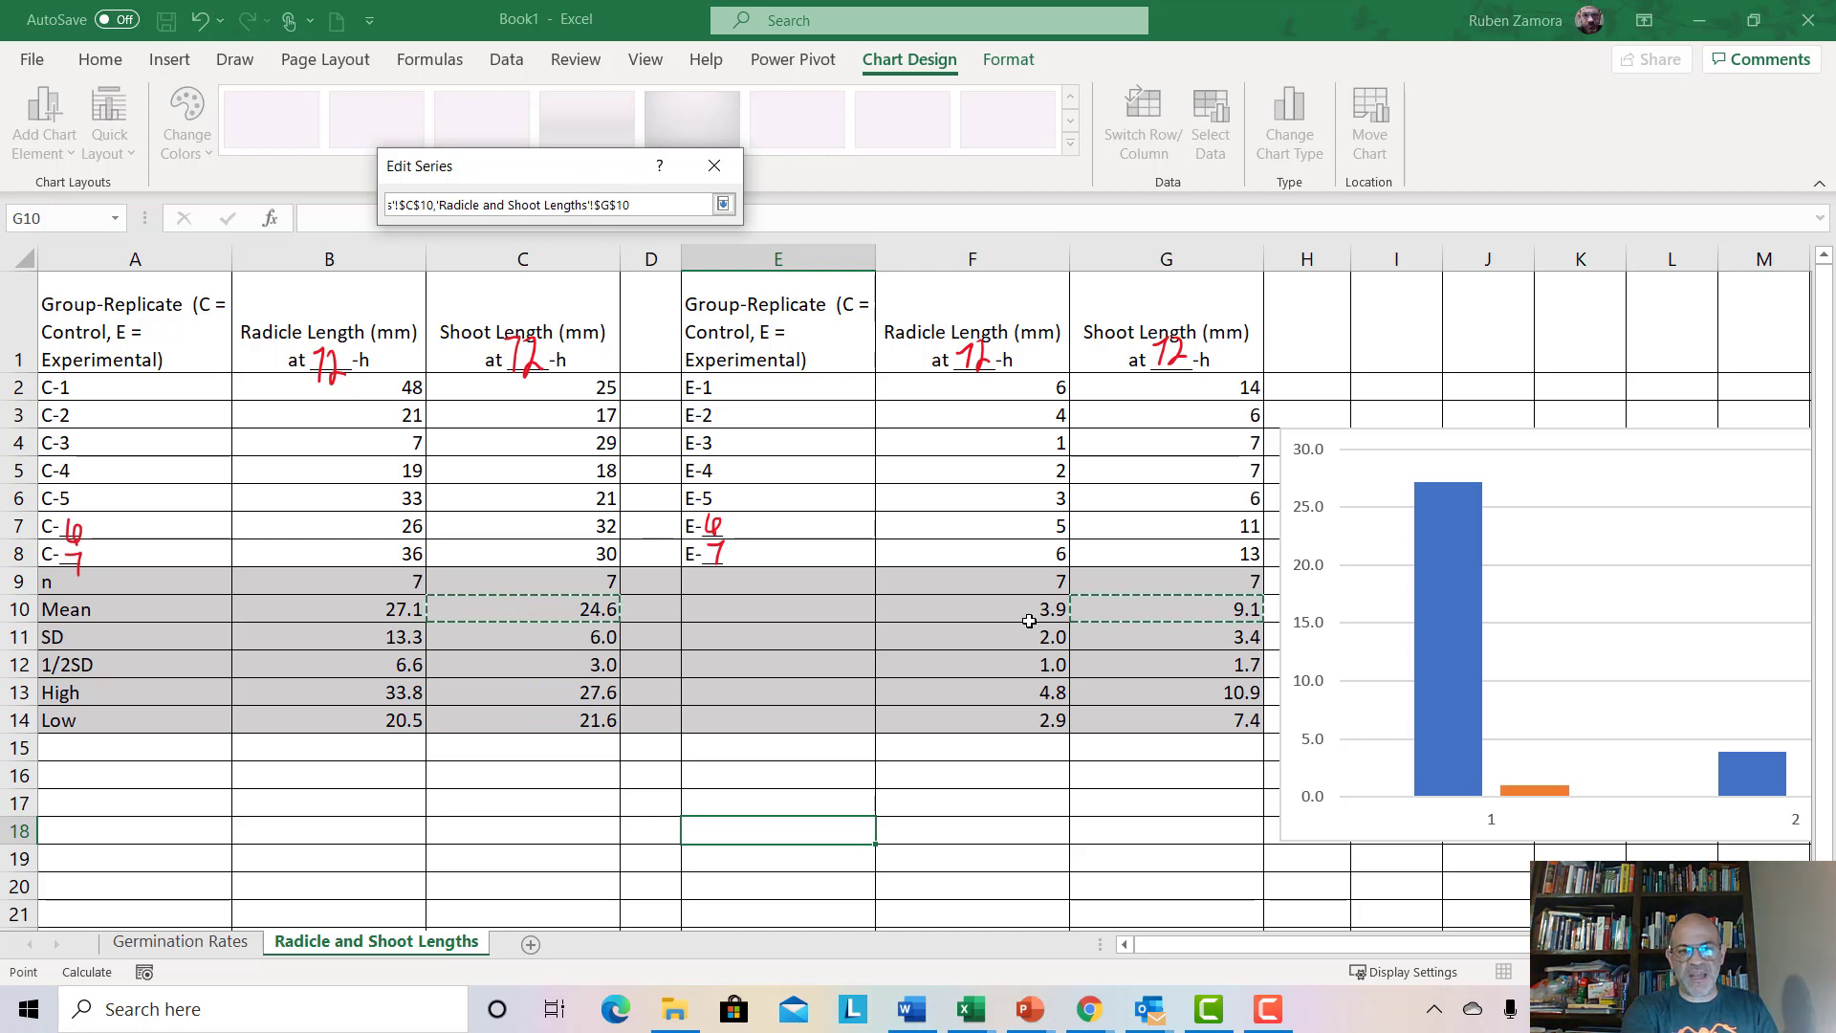
left_click(723, 203)
left_click(600, 315)
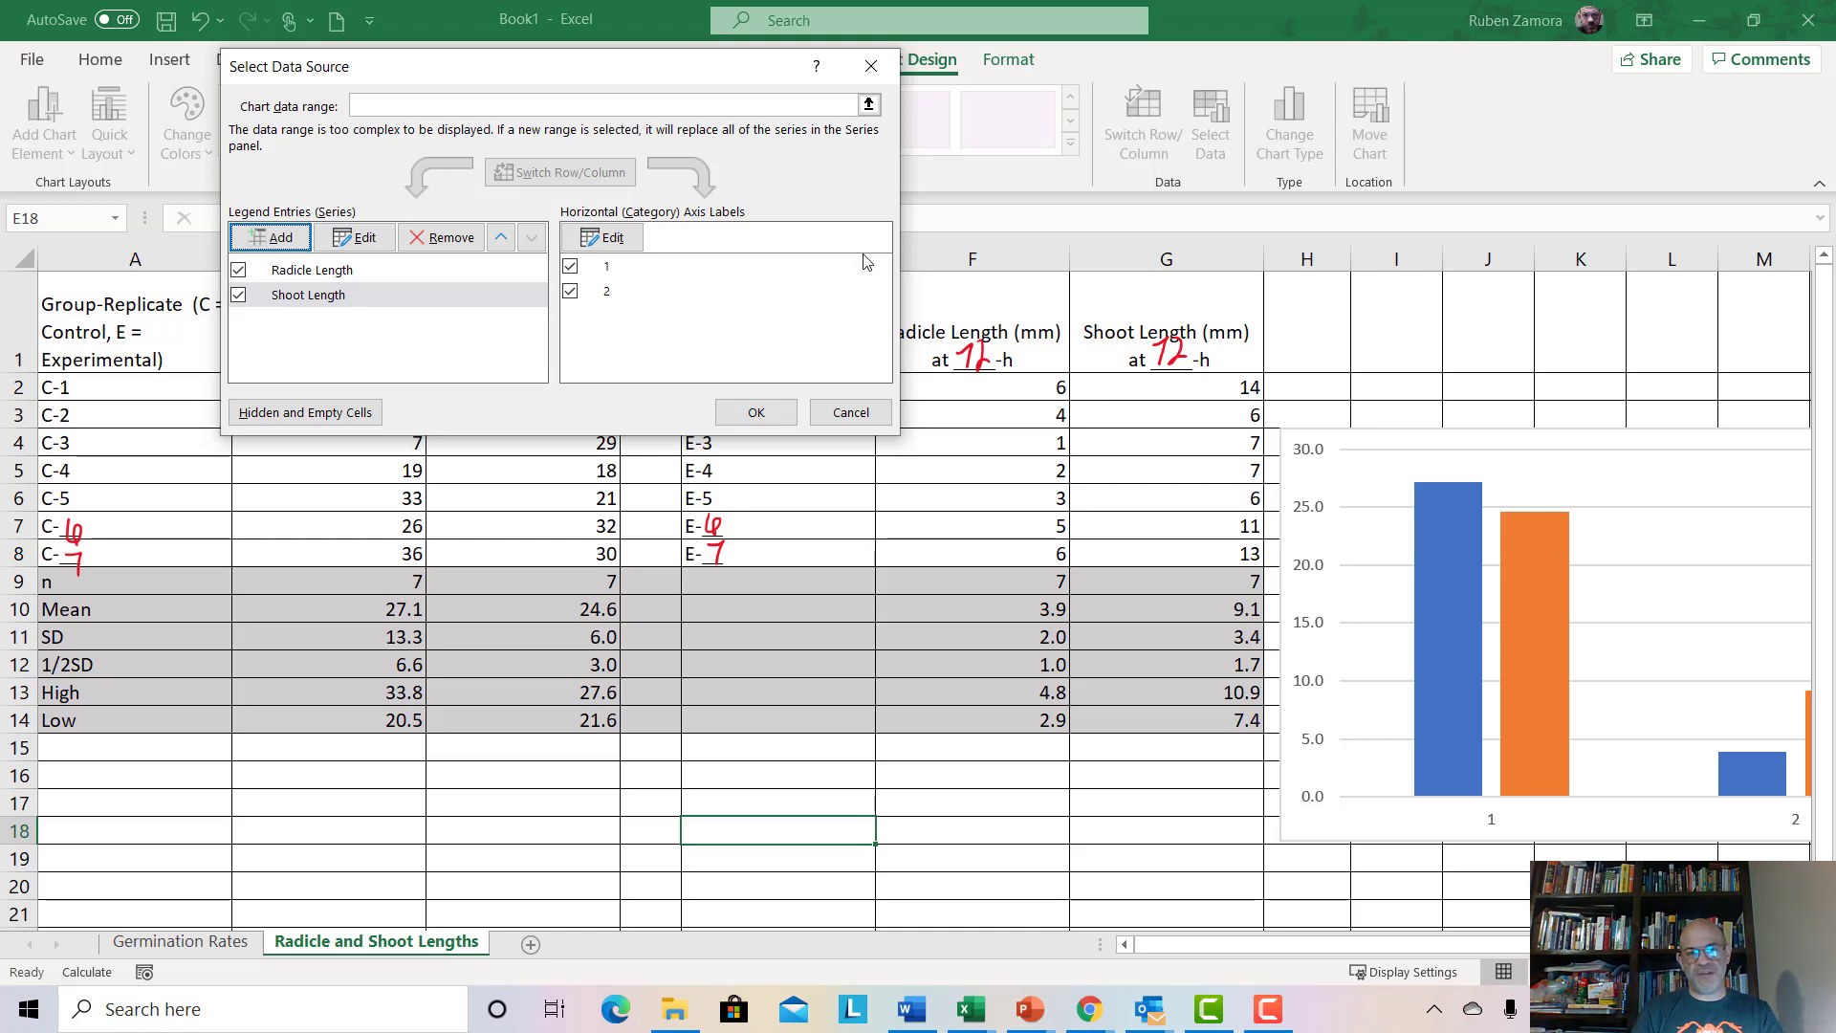
Confirm the chart's data source with its two series, without assigning a range for the category axis labels
left_click(612, 239)
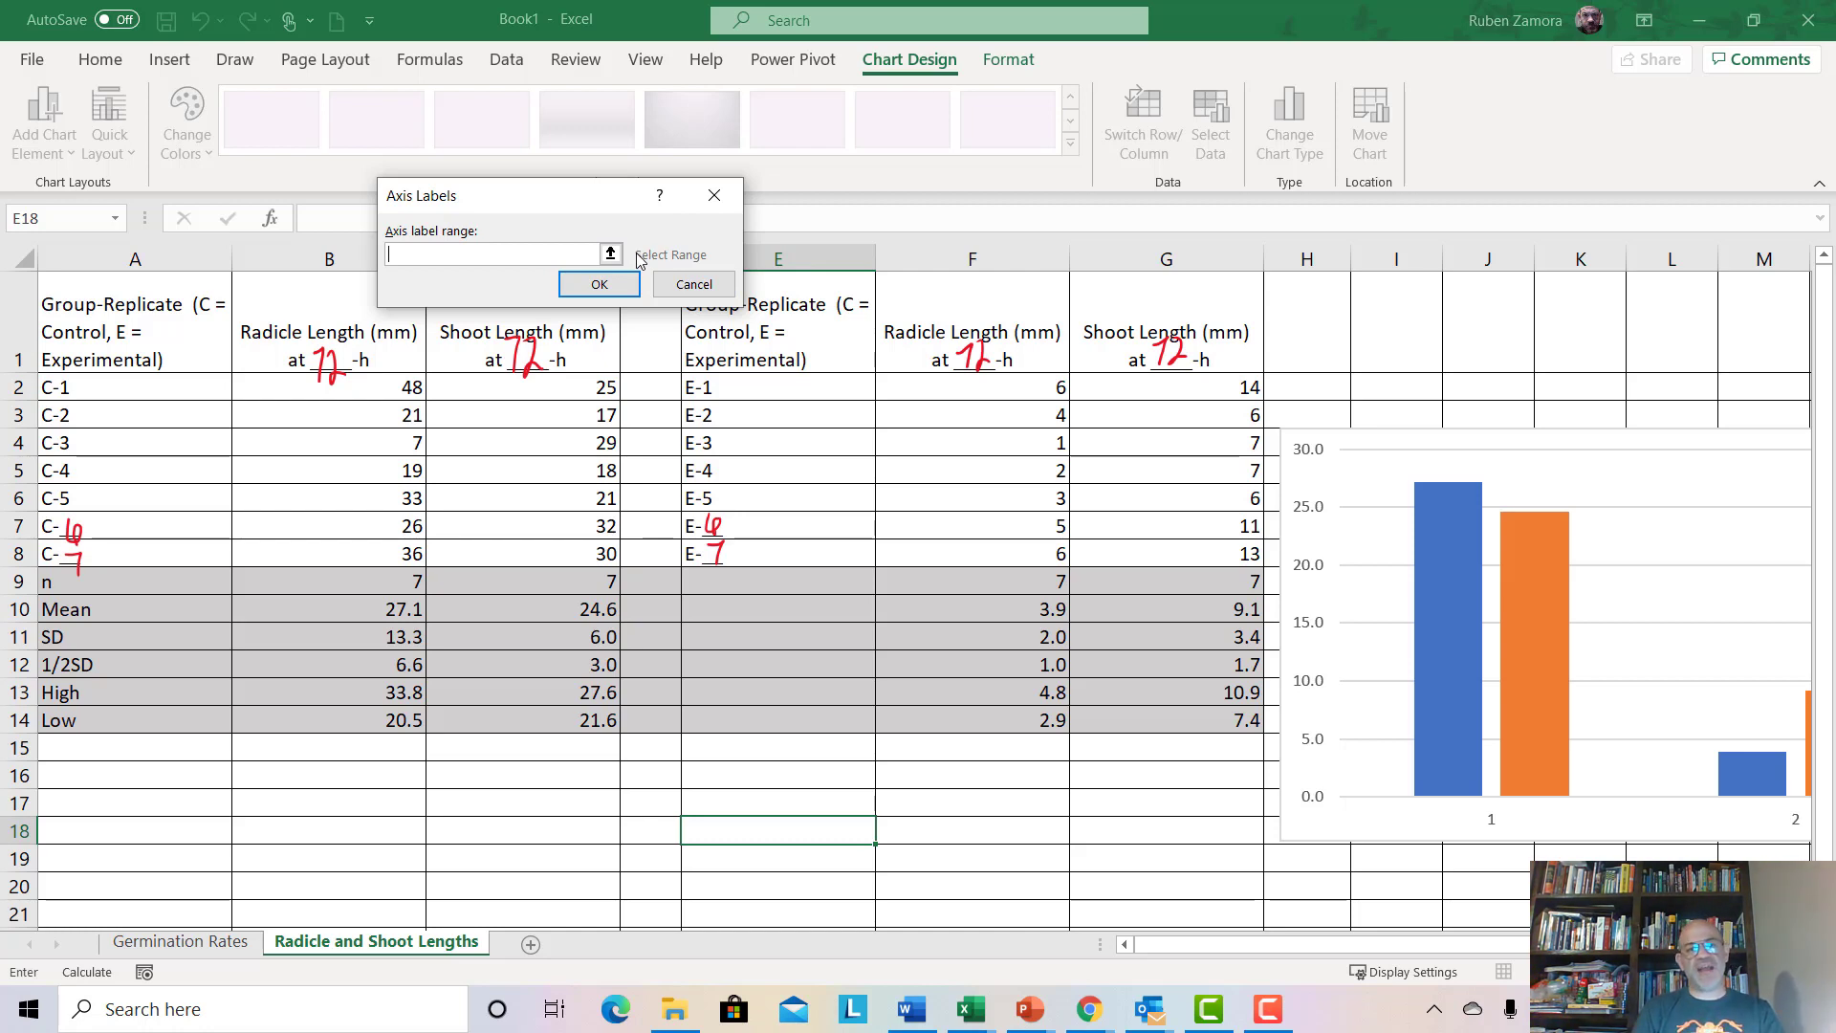
left_click(685, 288)
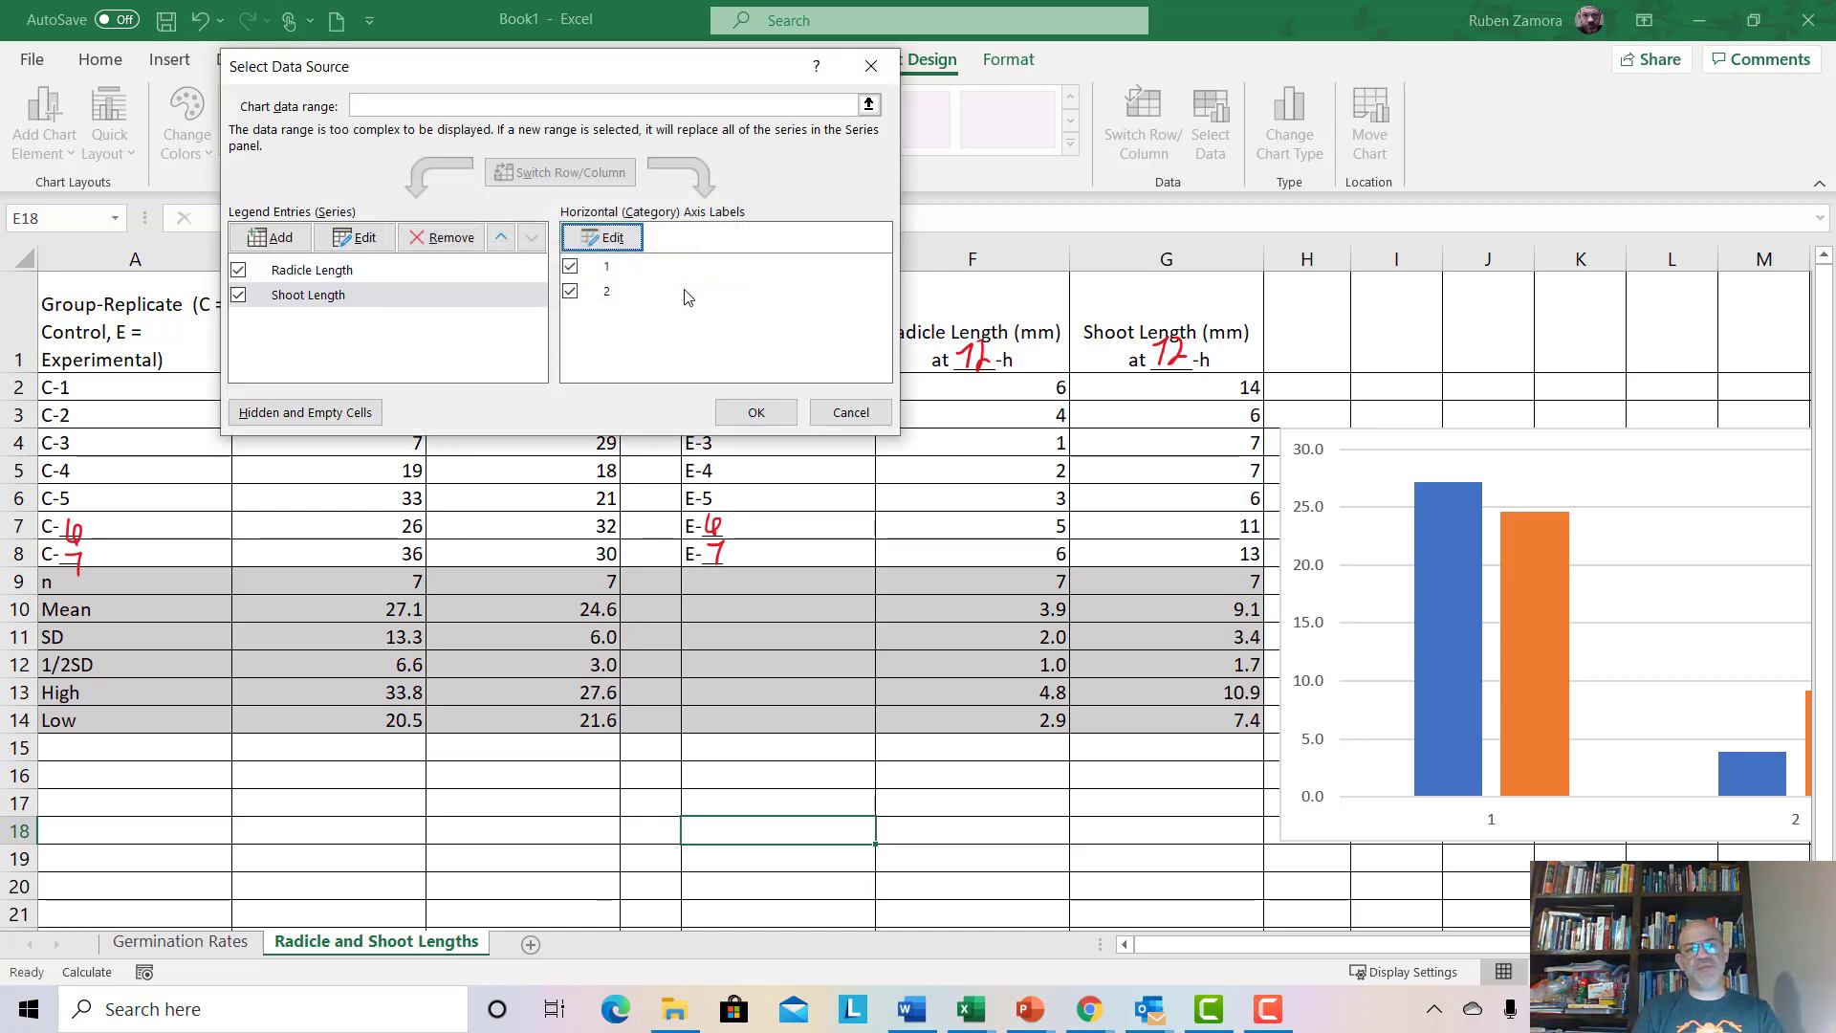
left_click(750, 415)
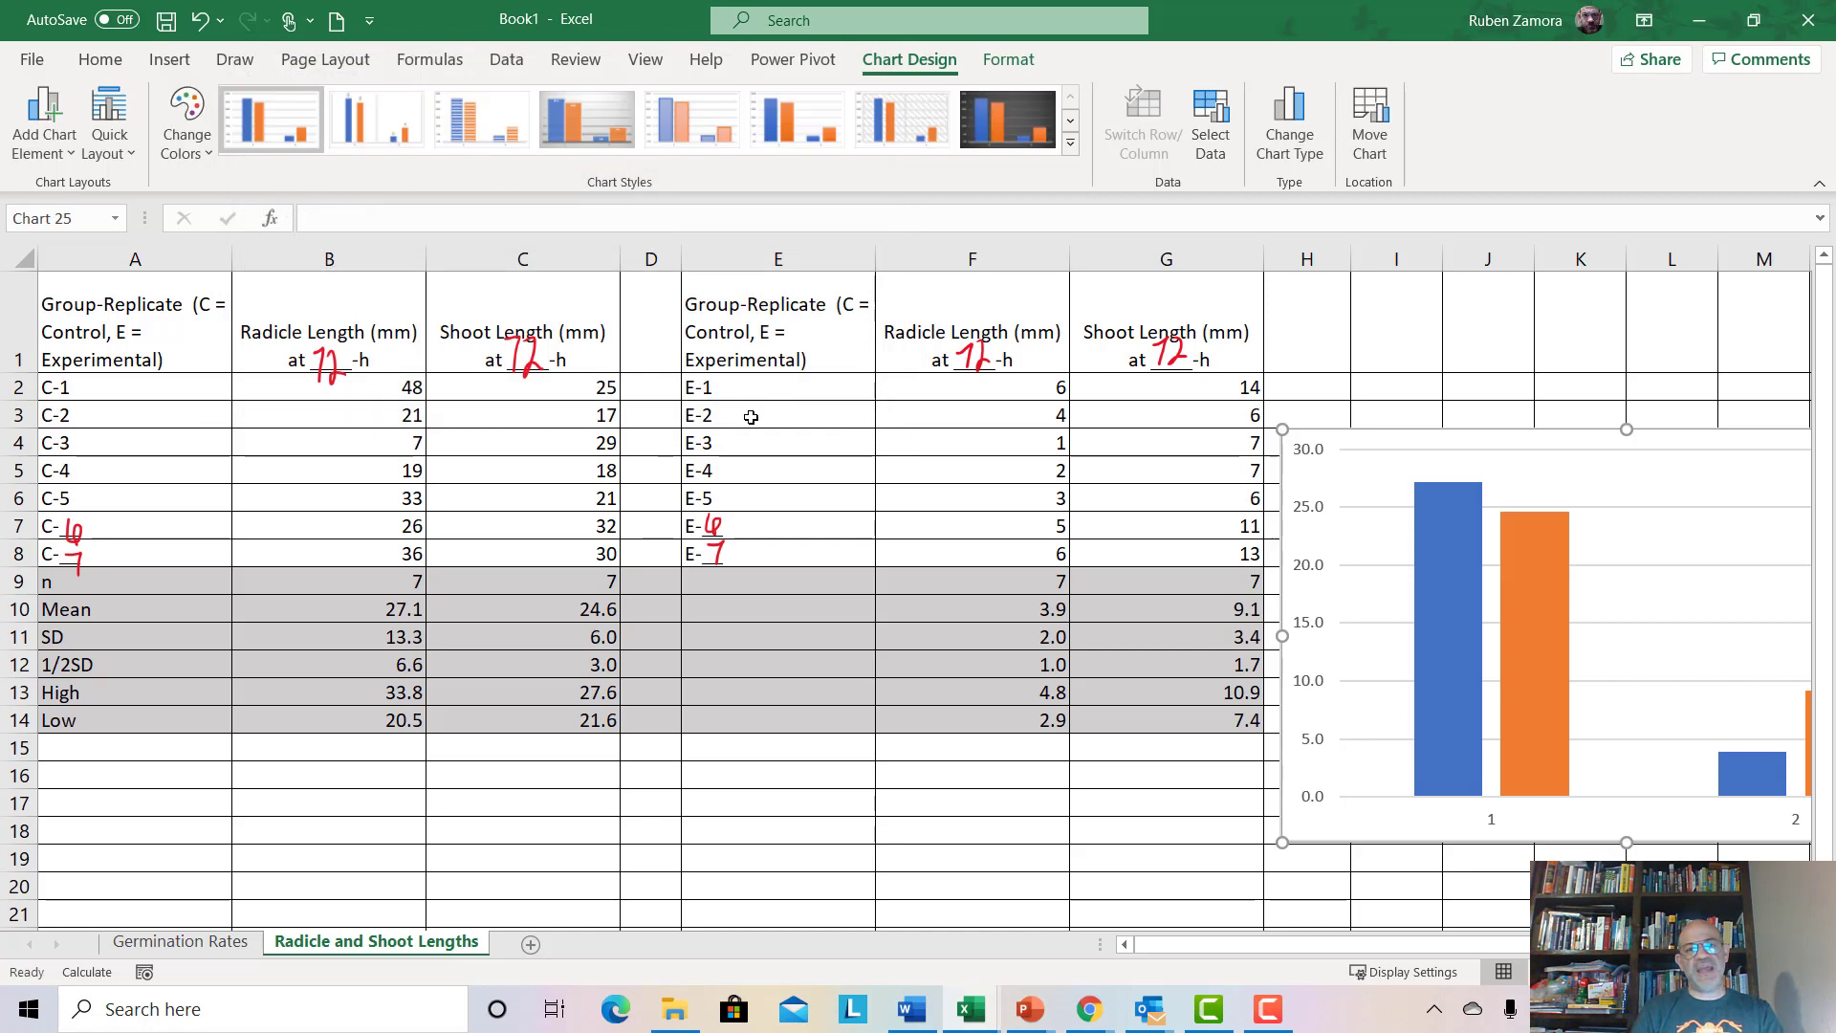
Enter the category labels Control in cell A16 and Experimental in cell B16 below the data table
left_click(1391, 336)
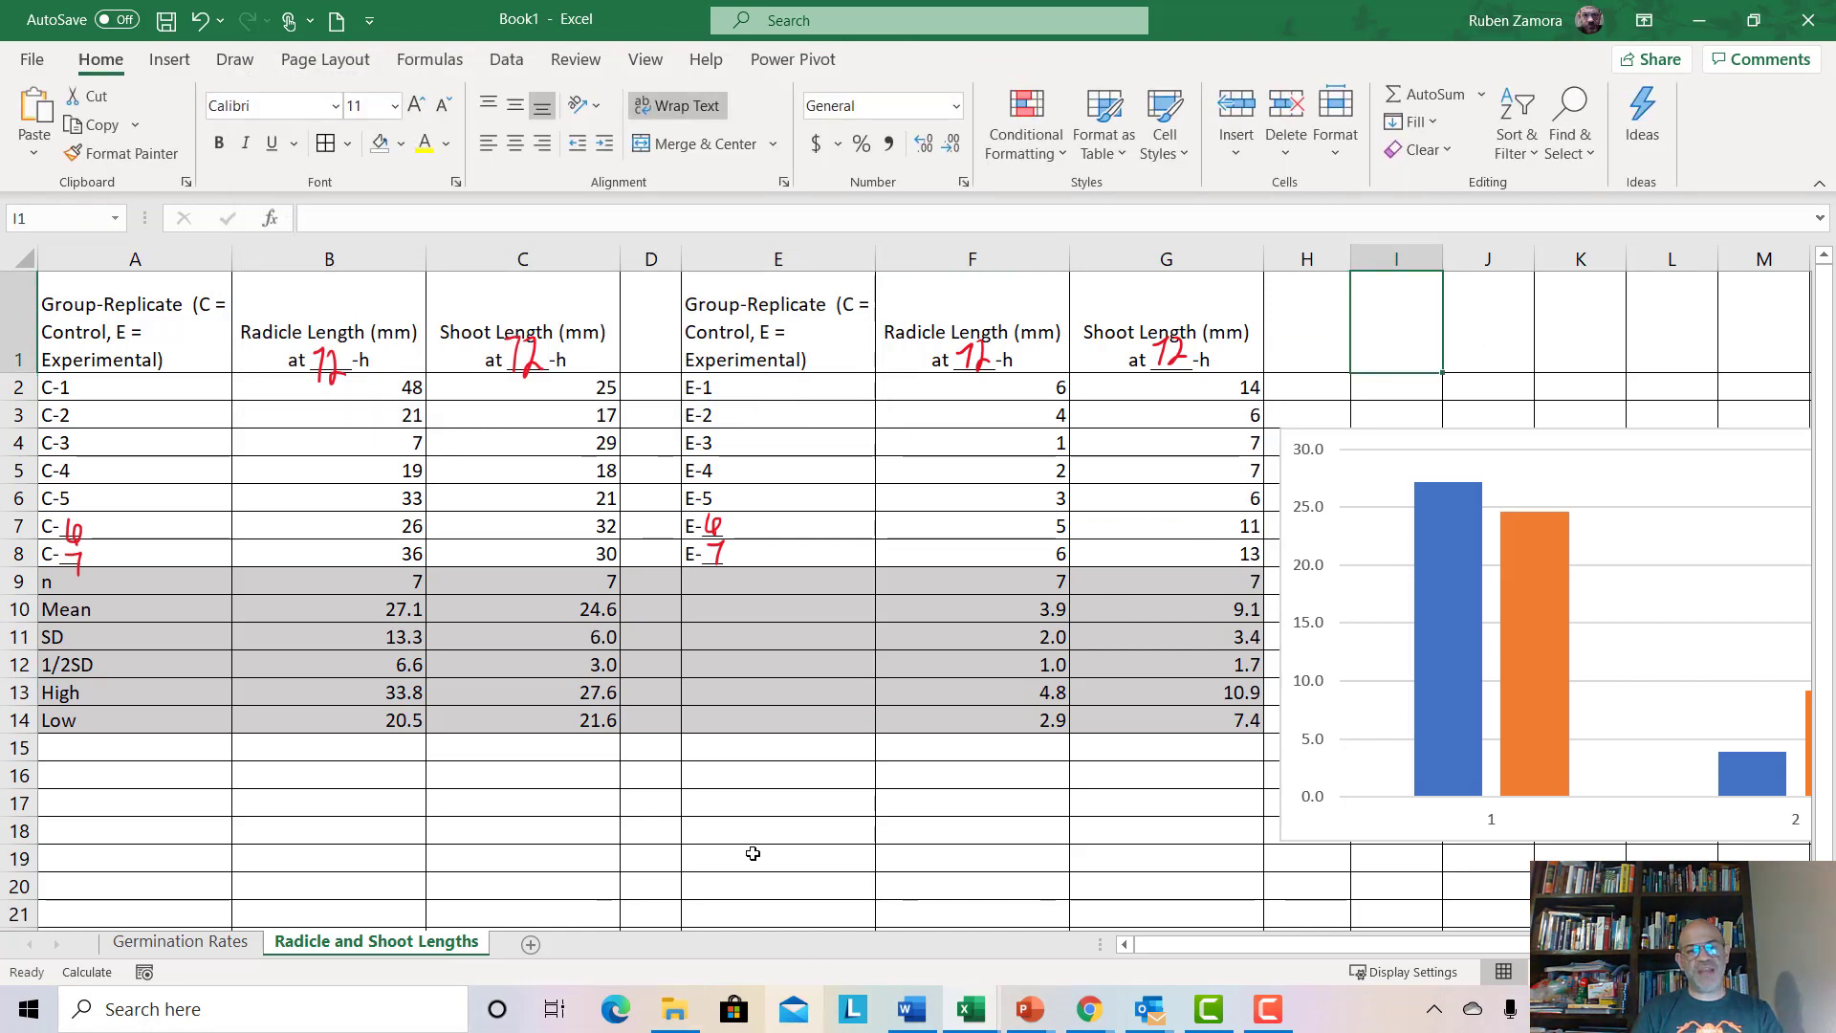
left_click(158, 778)
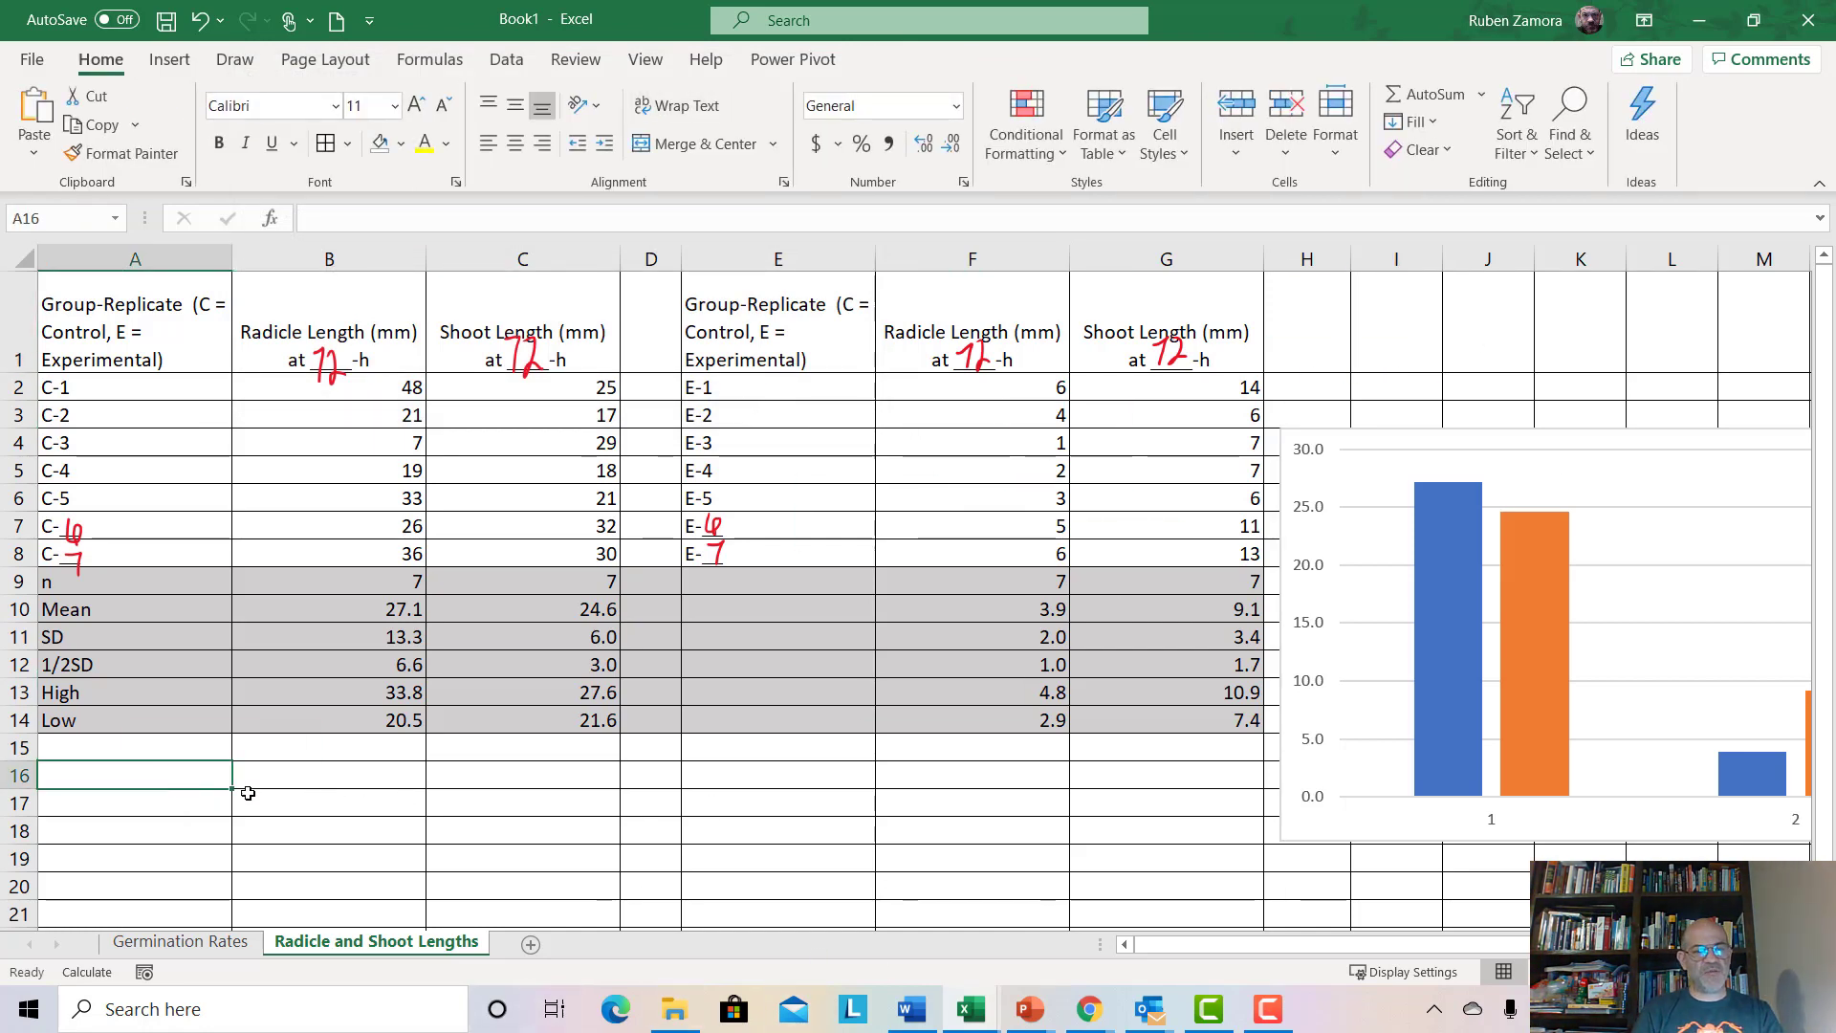
left_click(313, 779)
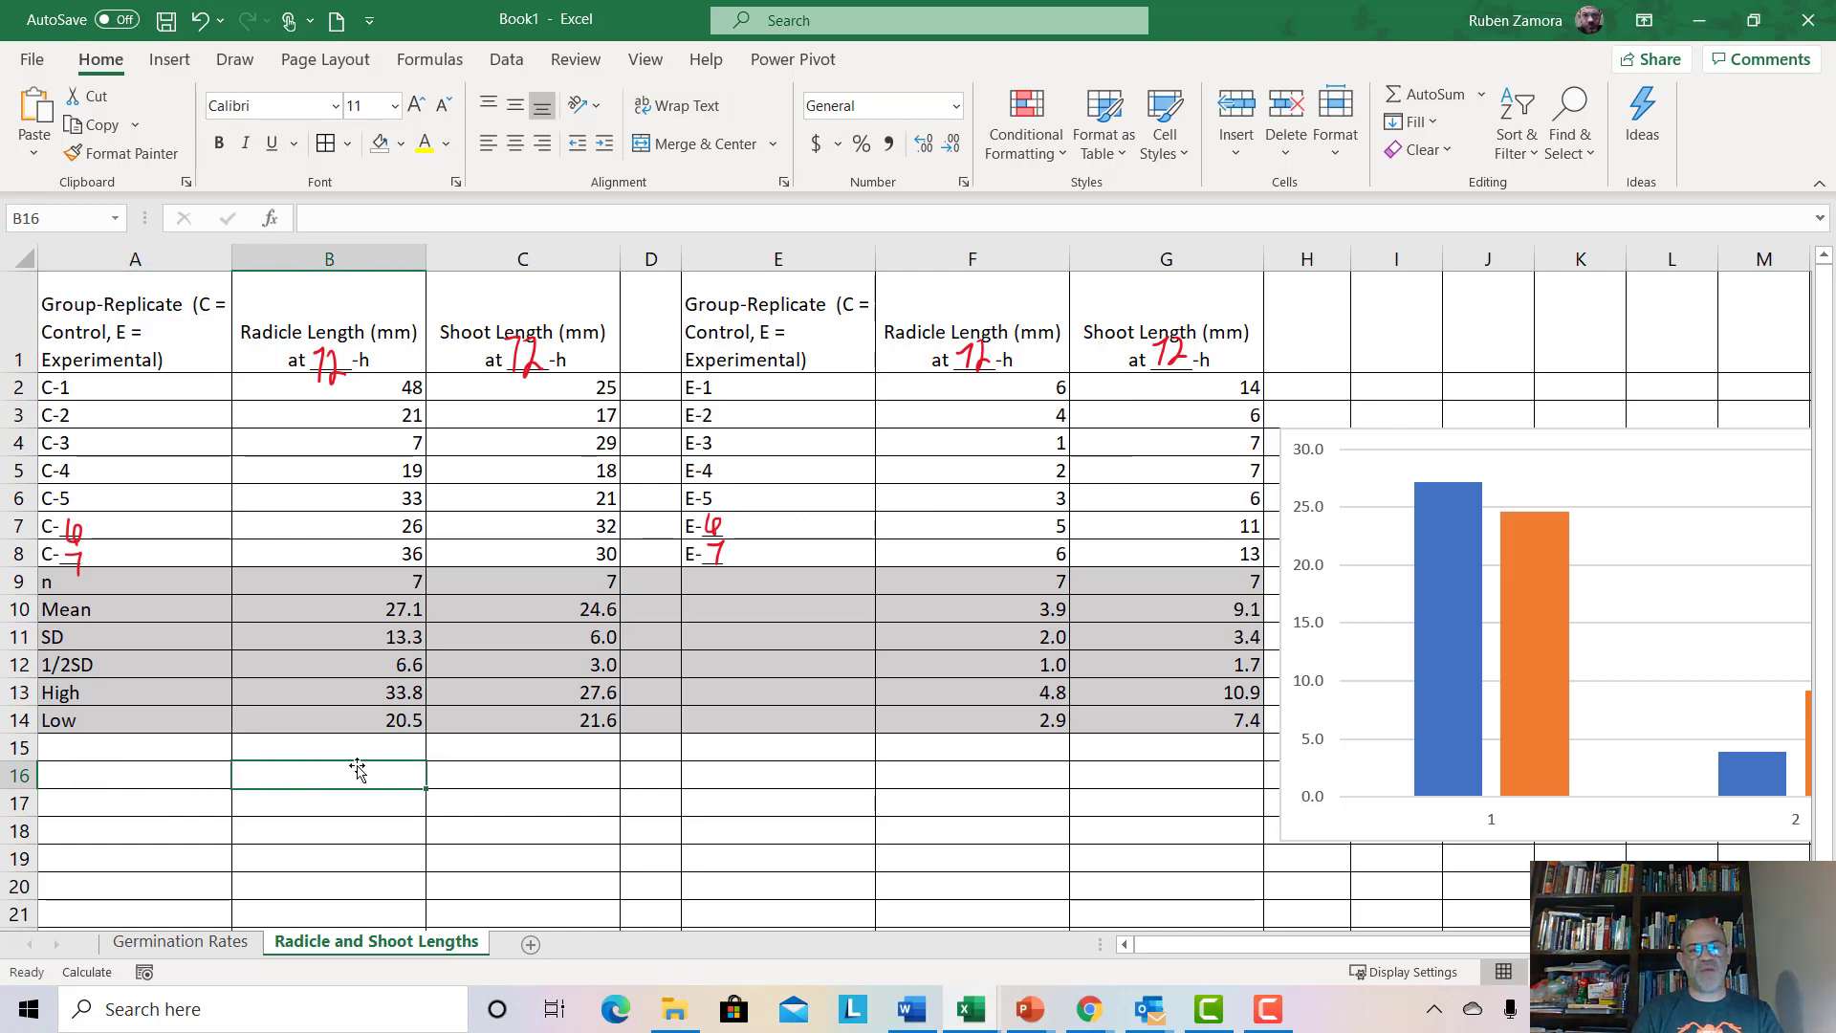
left_click(192, 778)
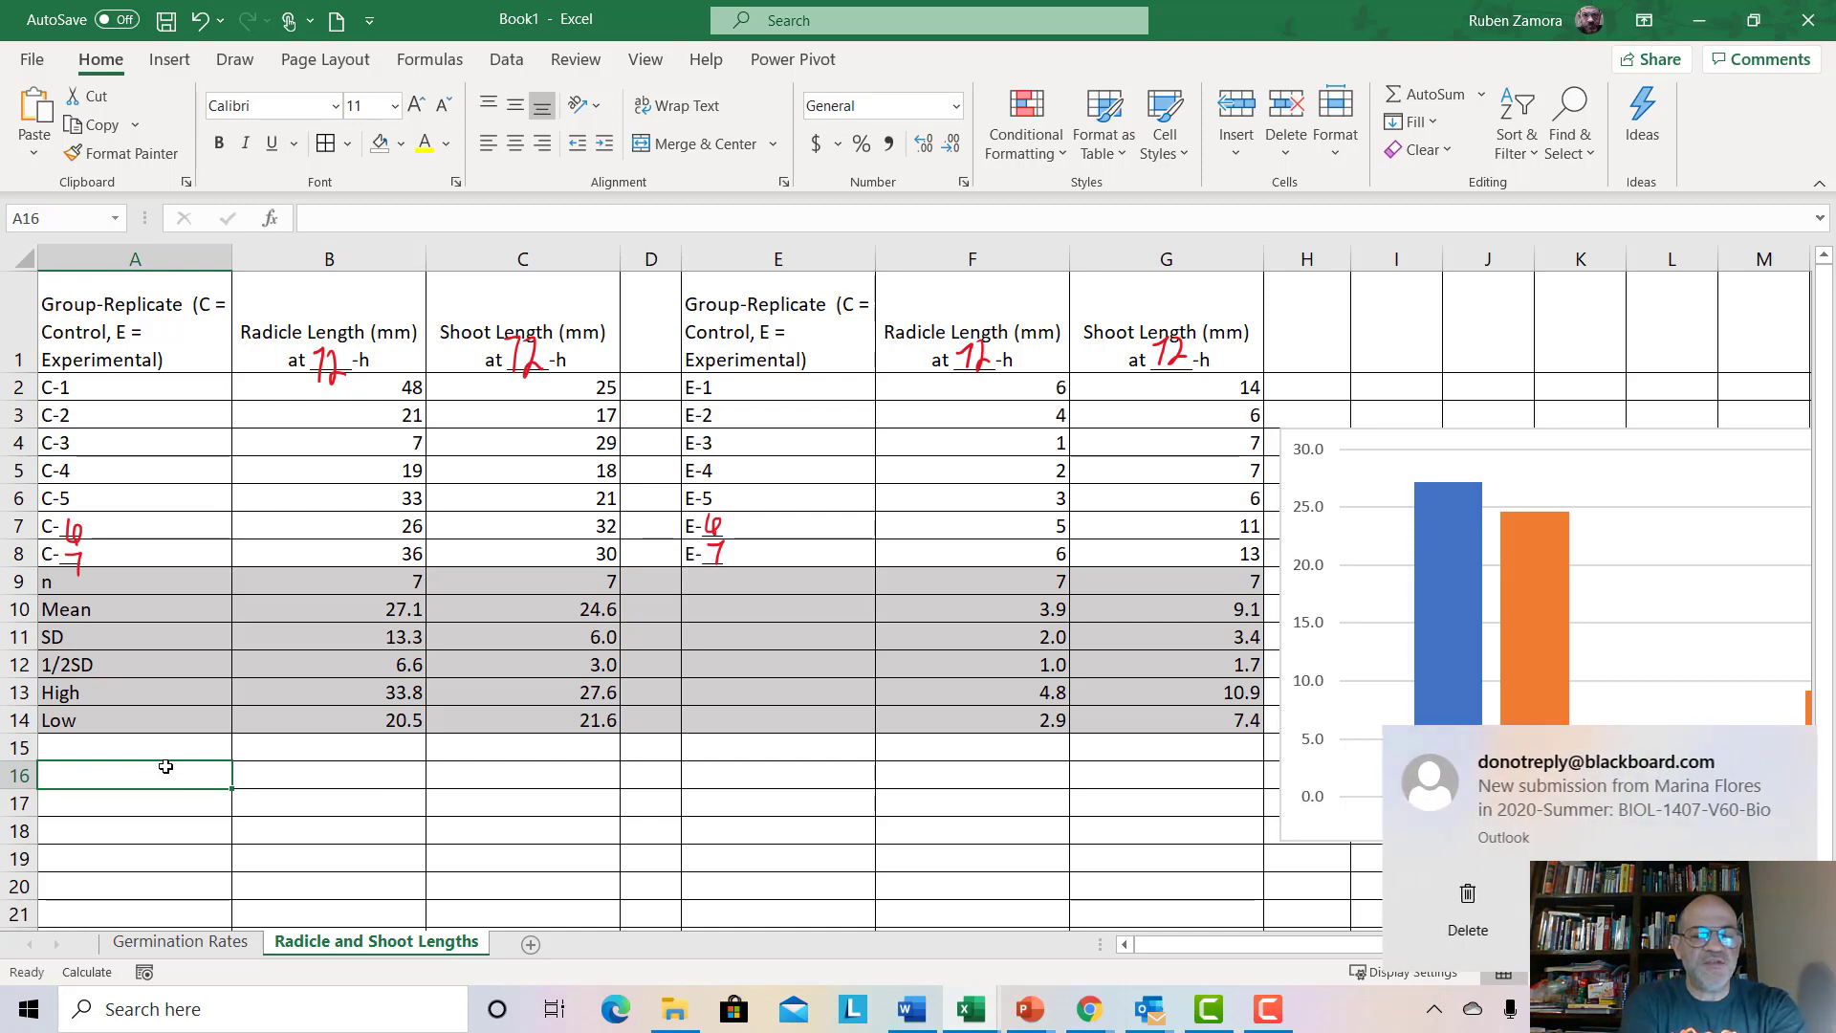
type("Control")
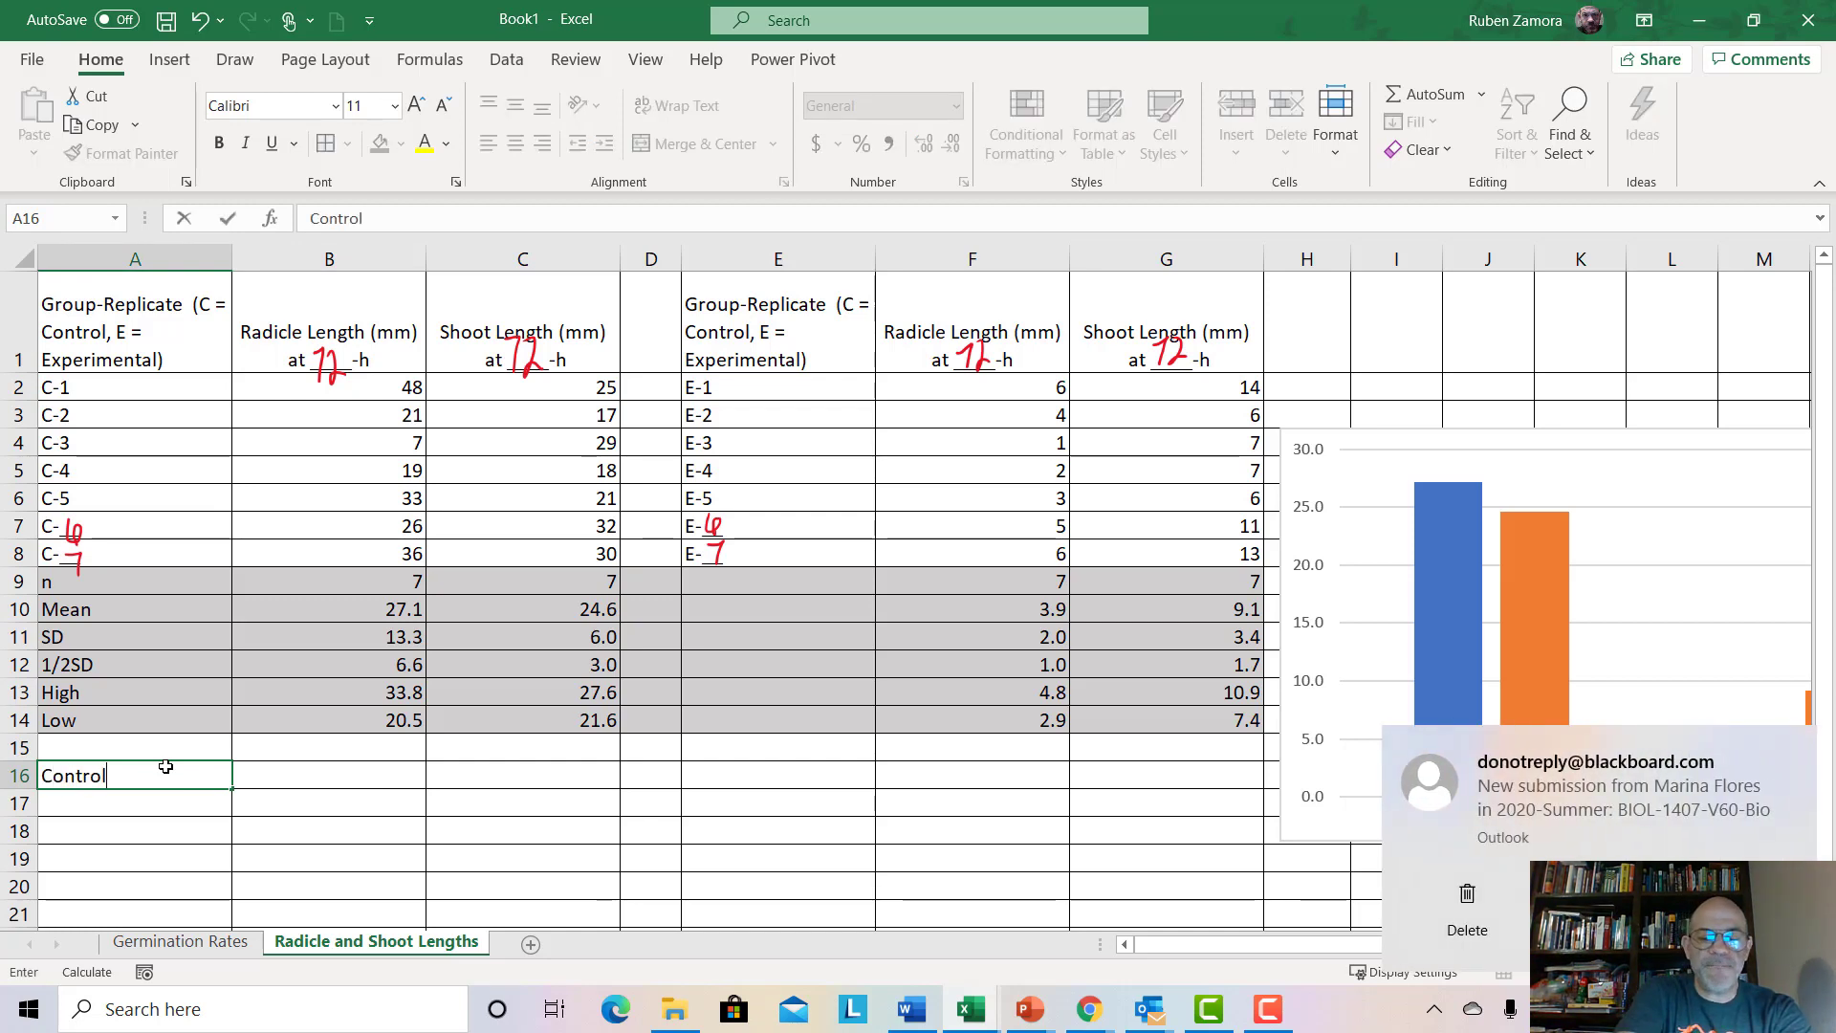
key("Tab")
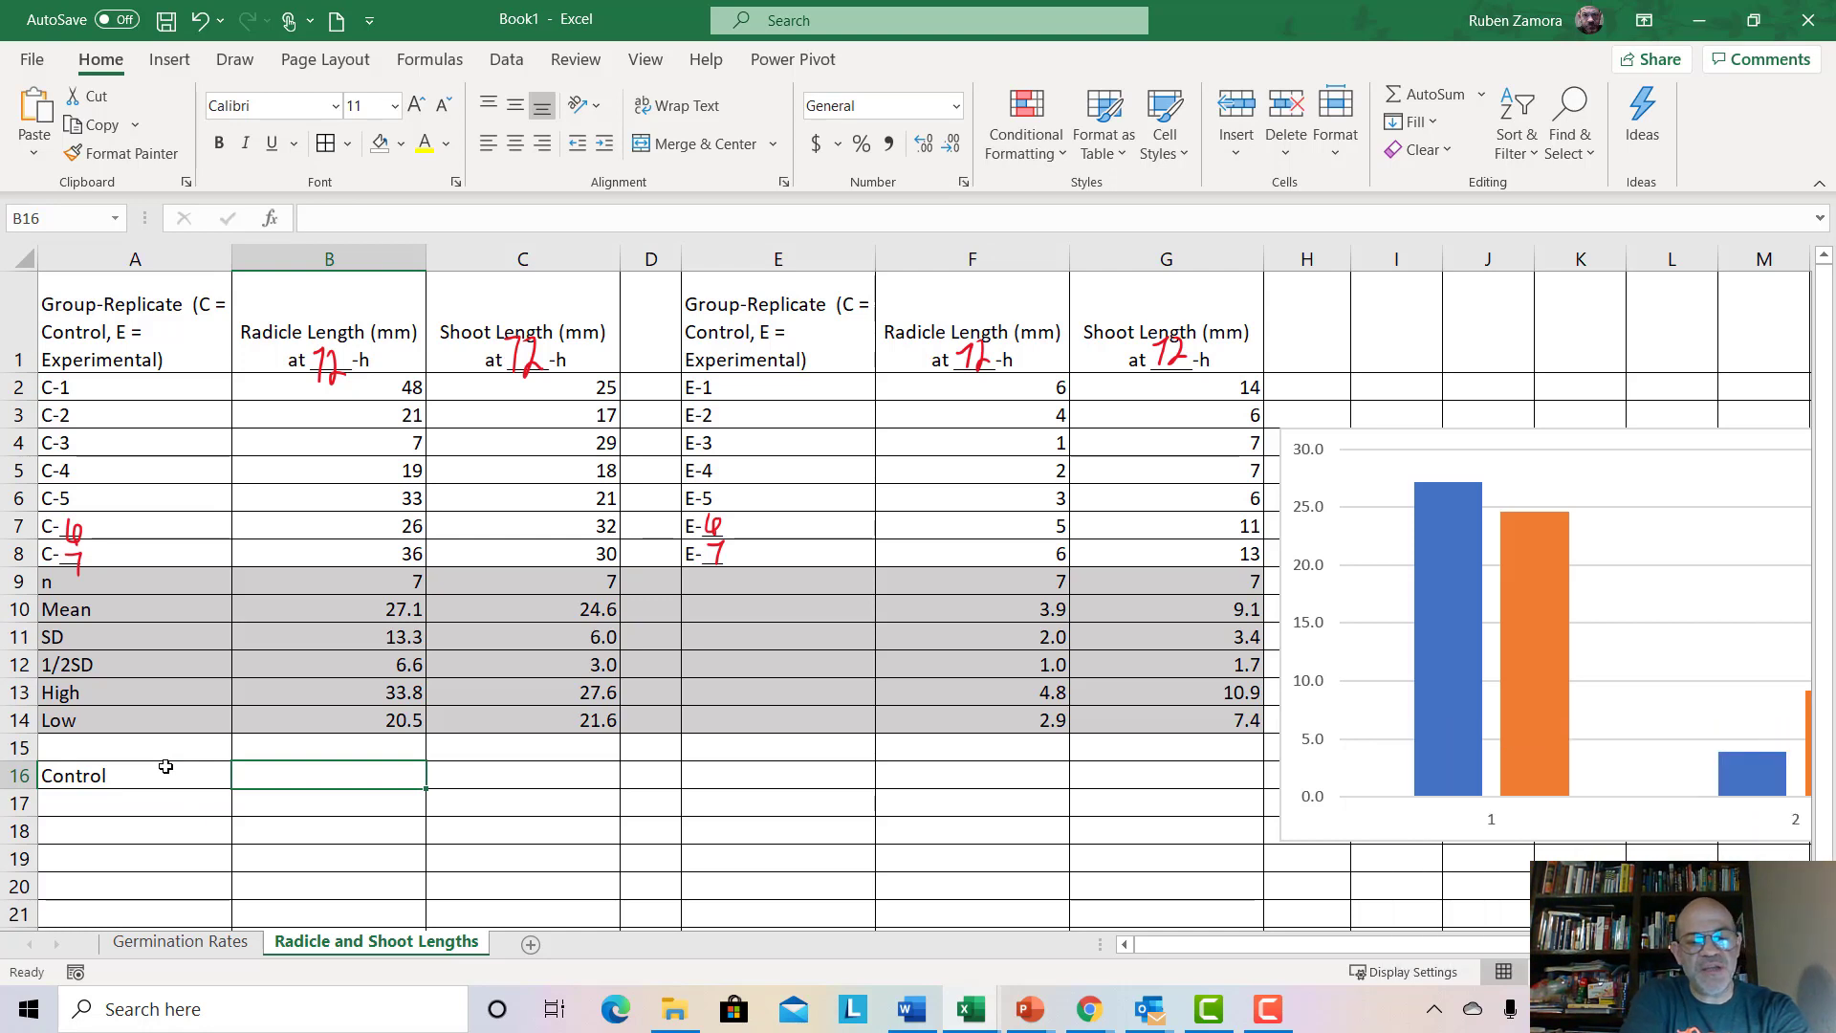
type("Expero")
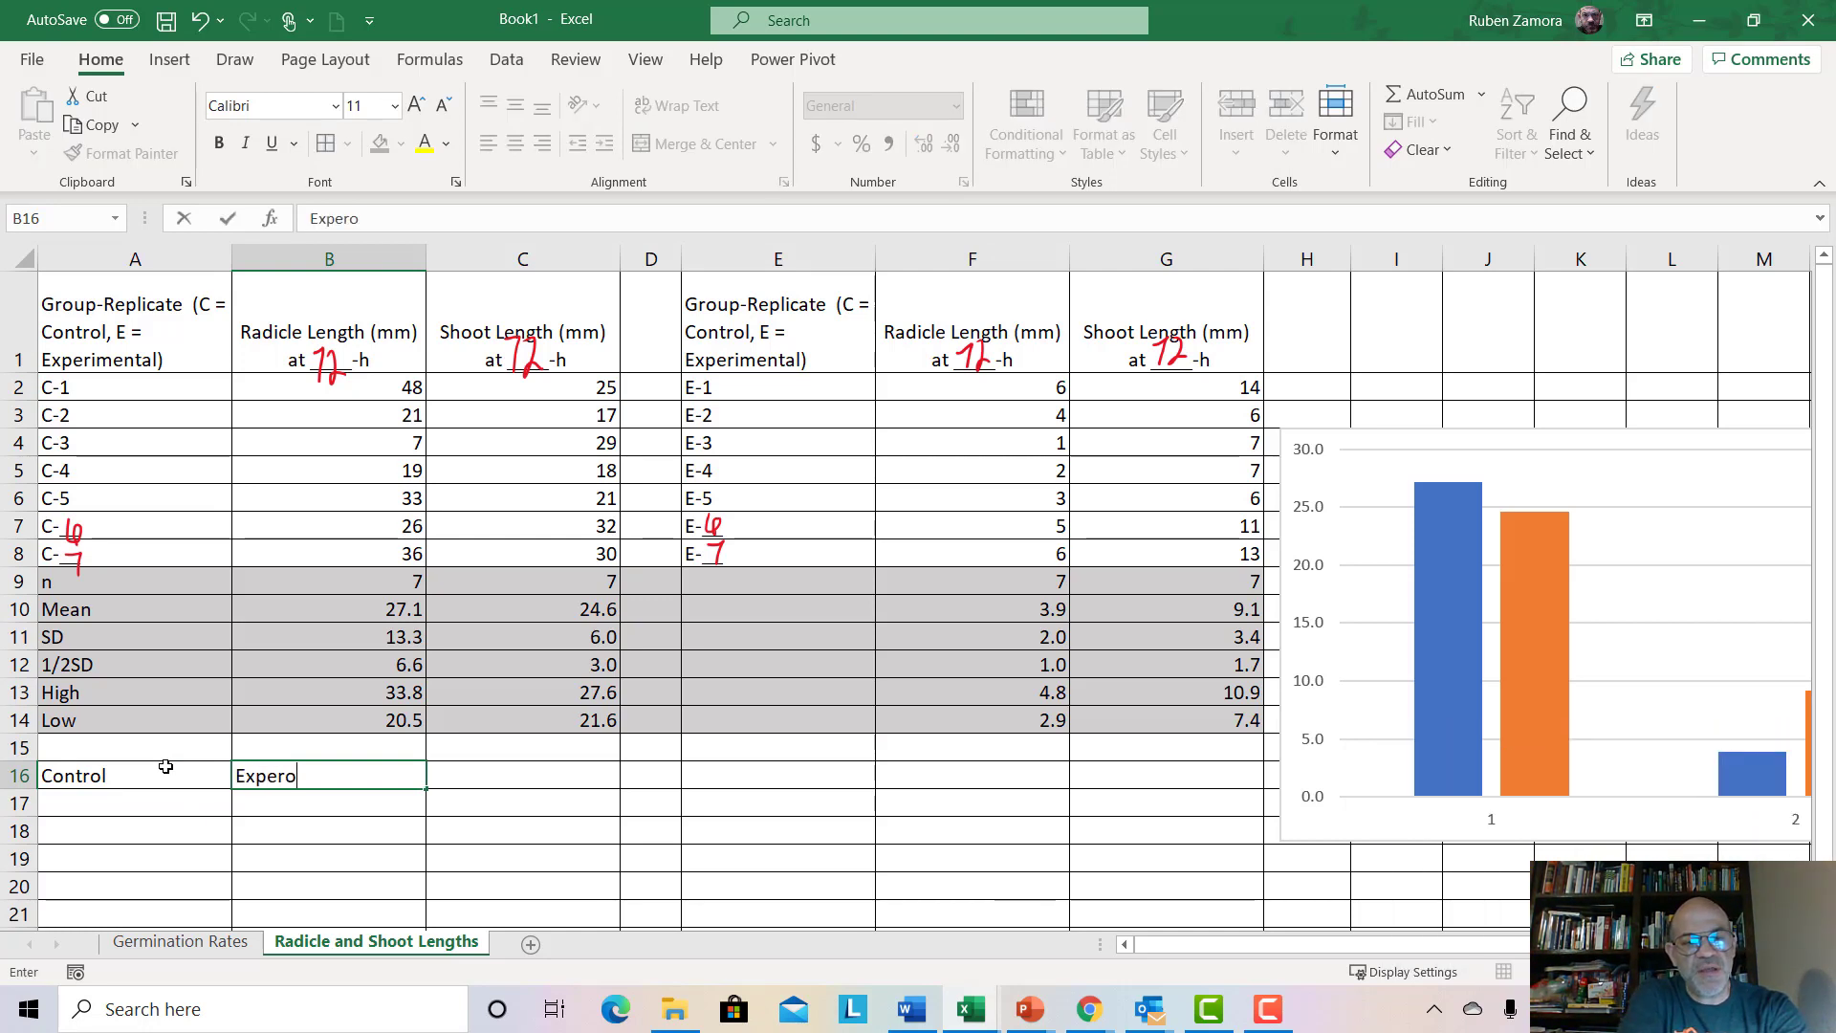
key("BackSpace")
type("imental")
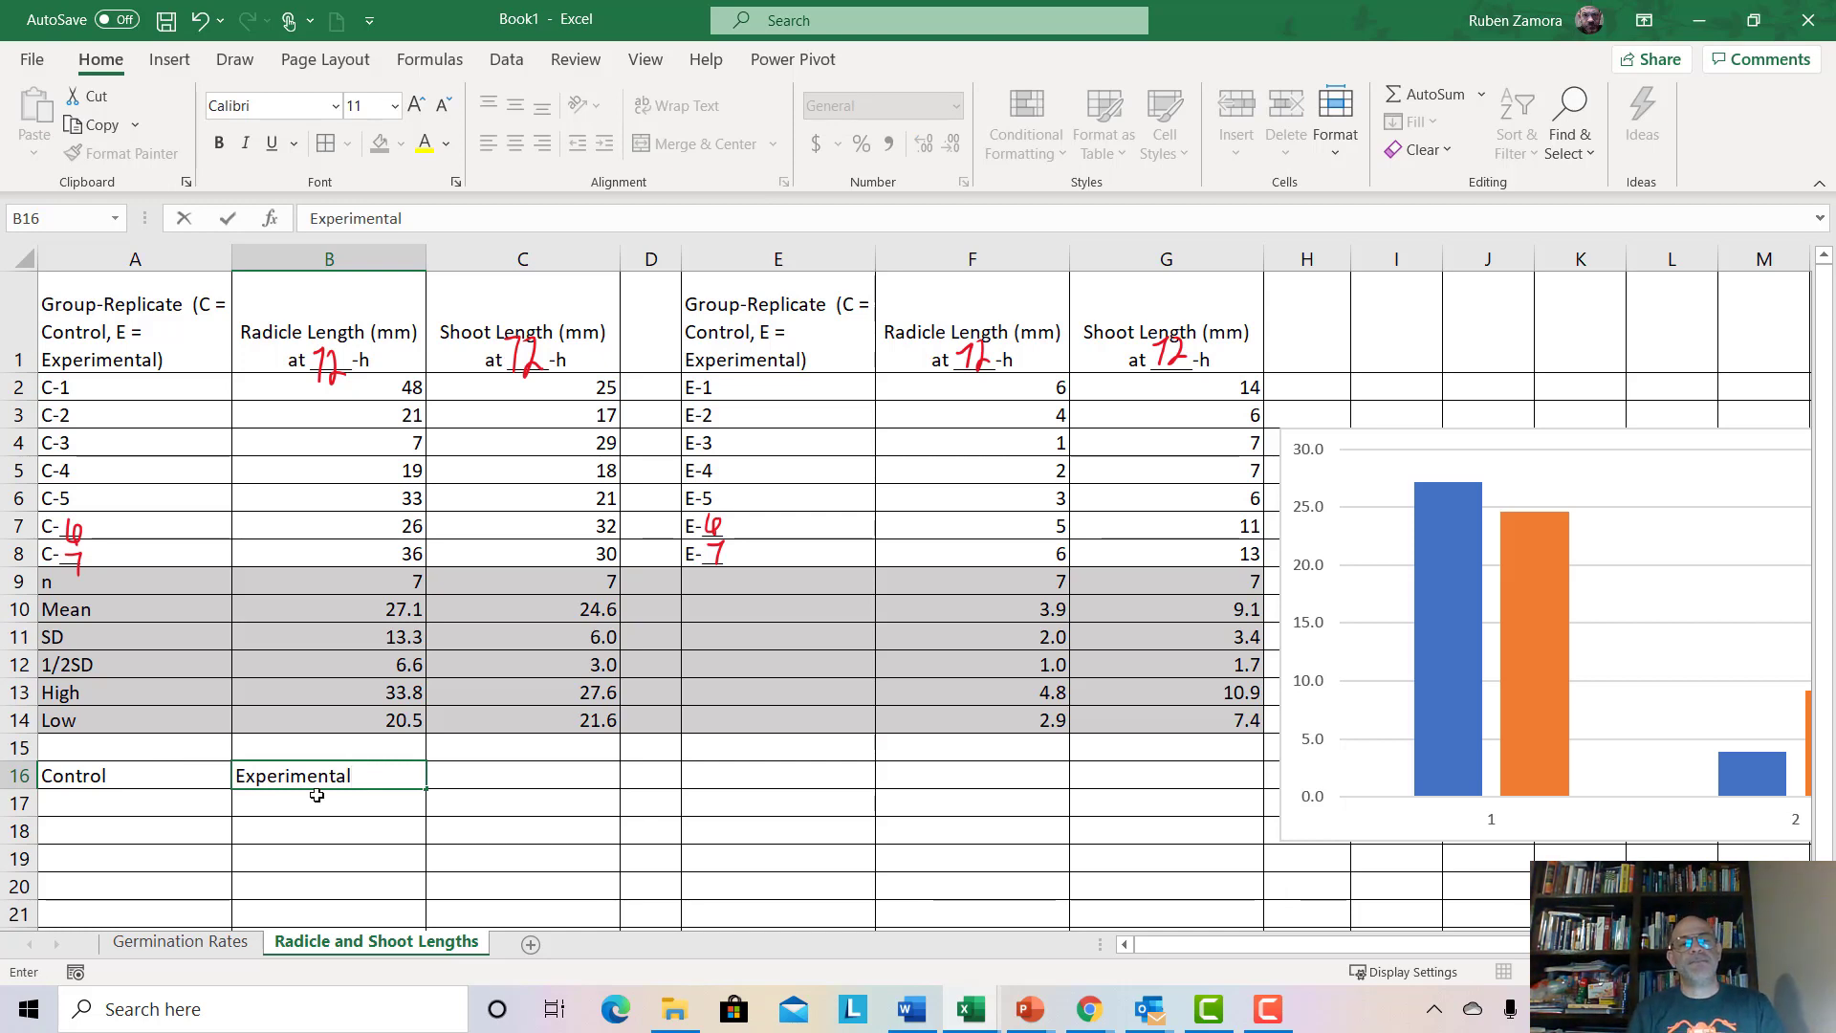
key("Return")
left_click(545, 830)
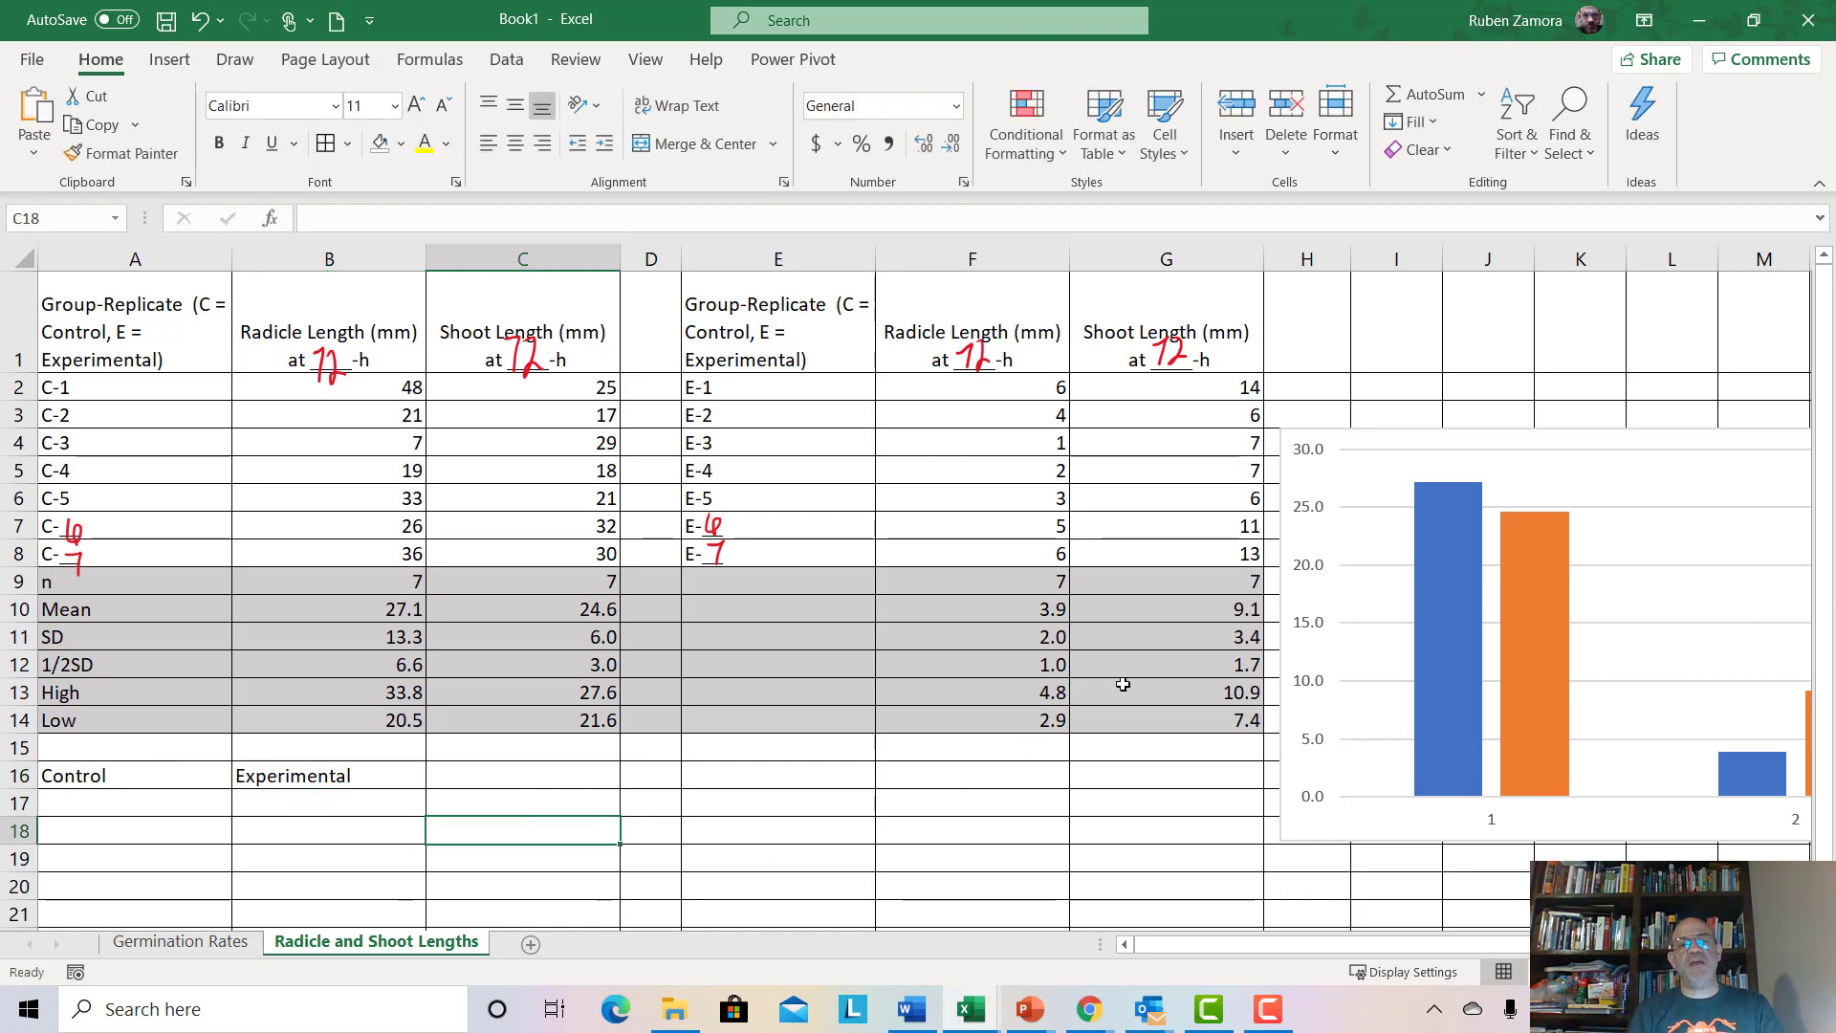
Assign the range A16:B16 as the chart's horizontal category axis labels and confirm the data source
left_click(1307, 828)
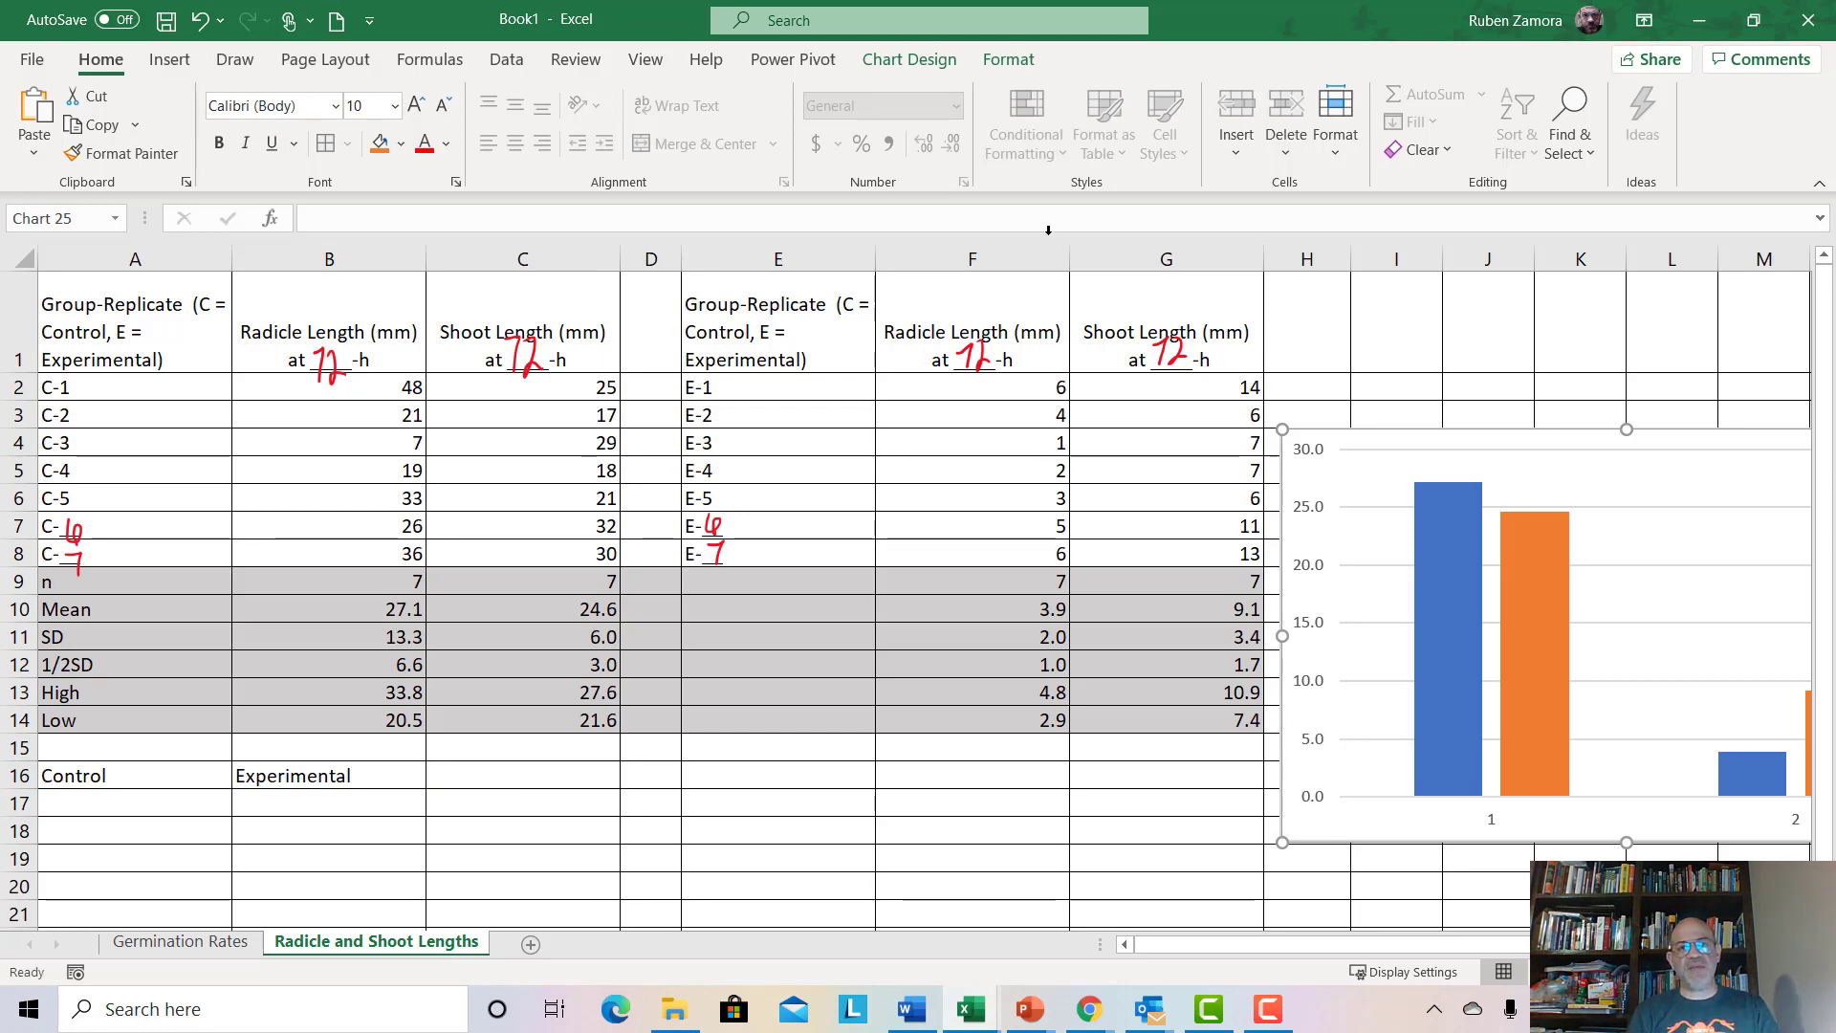
left_click(927, 63)
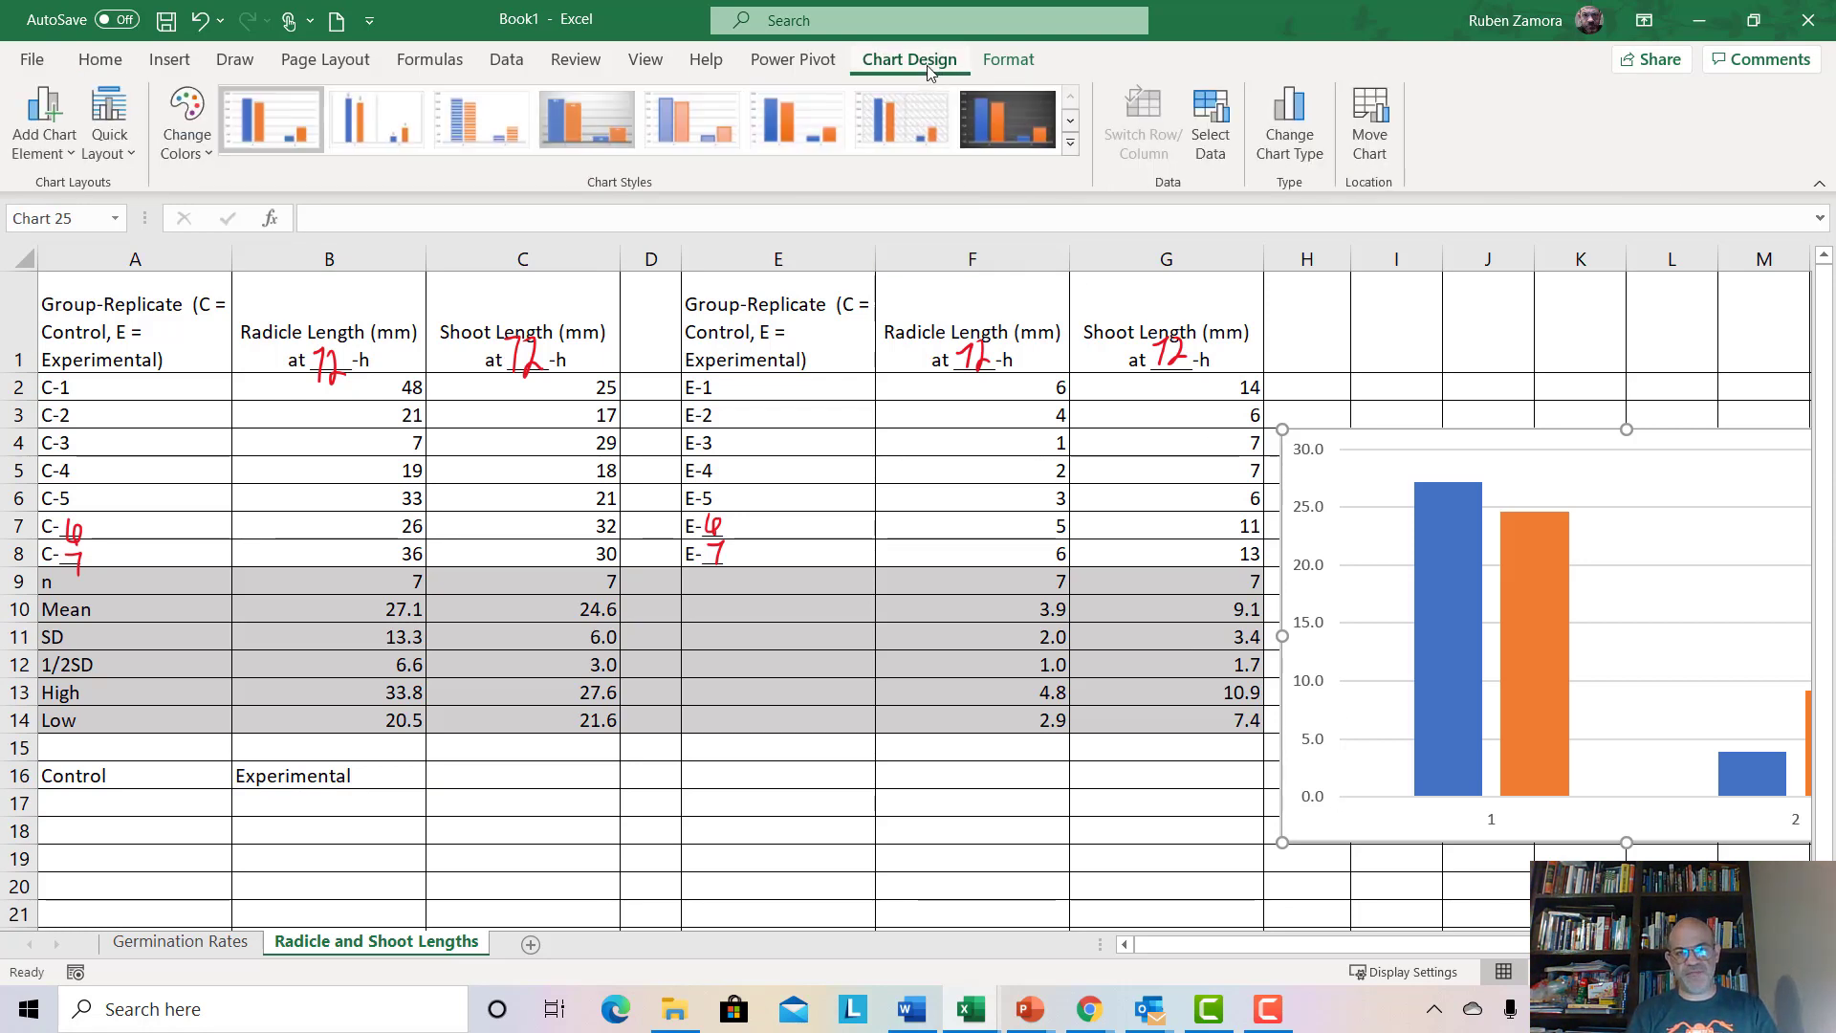
left_click(1205, 120)
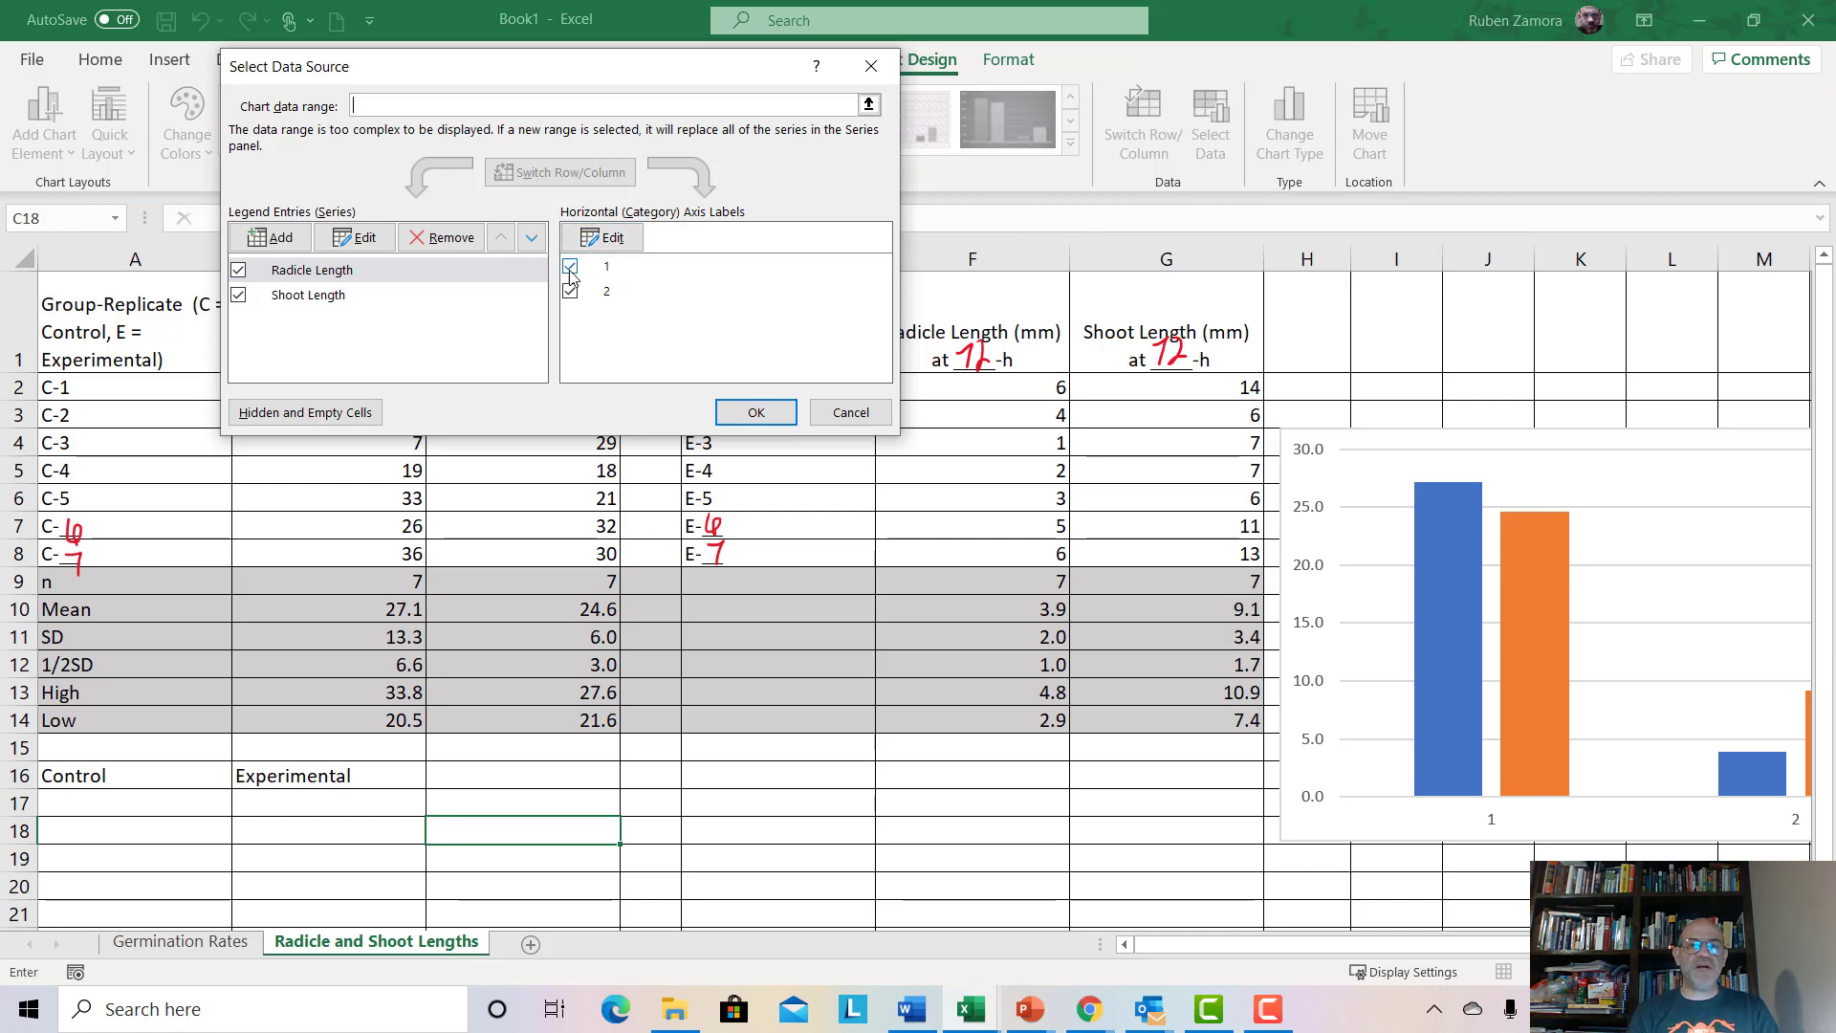
left_click(635, 244)
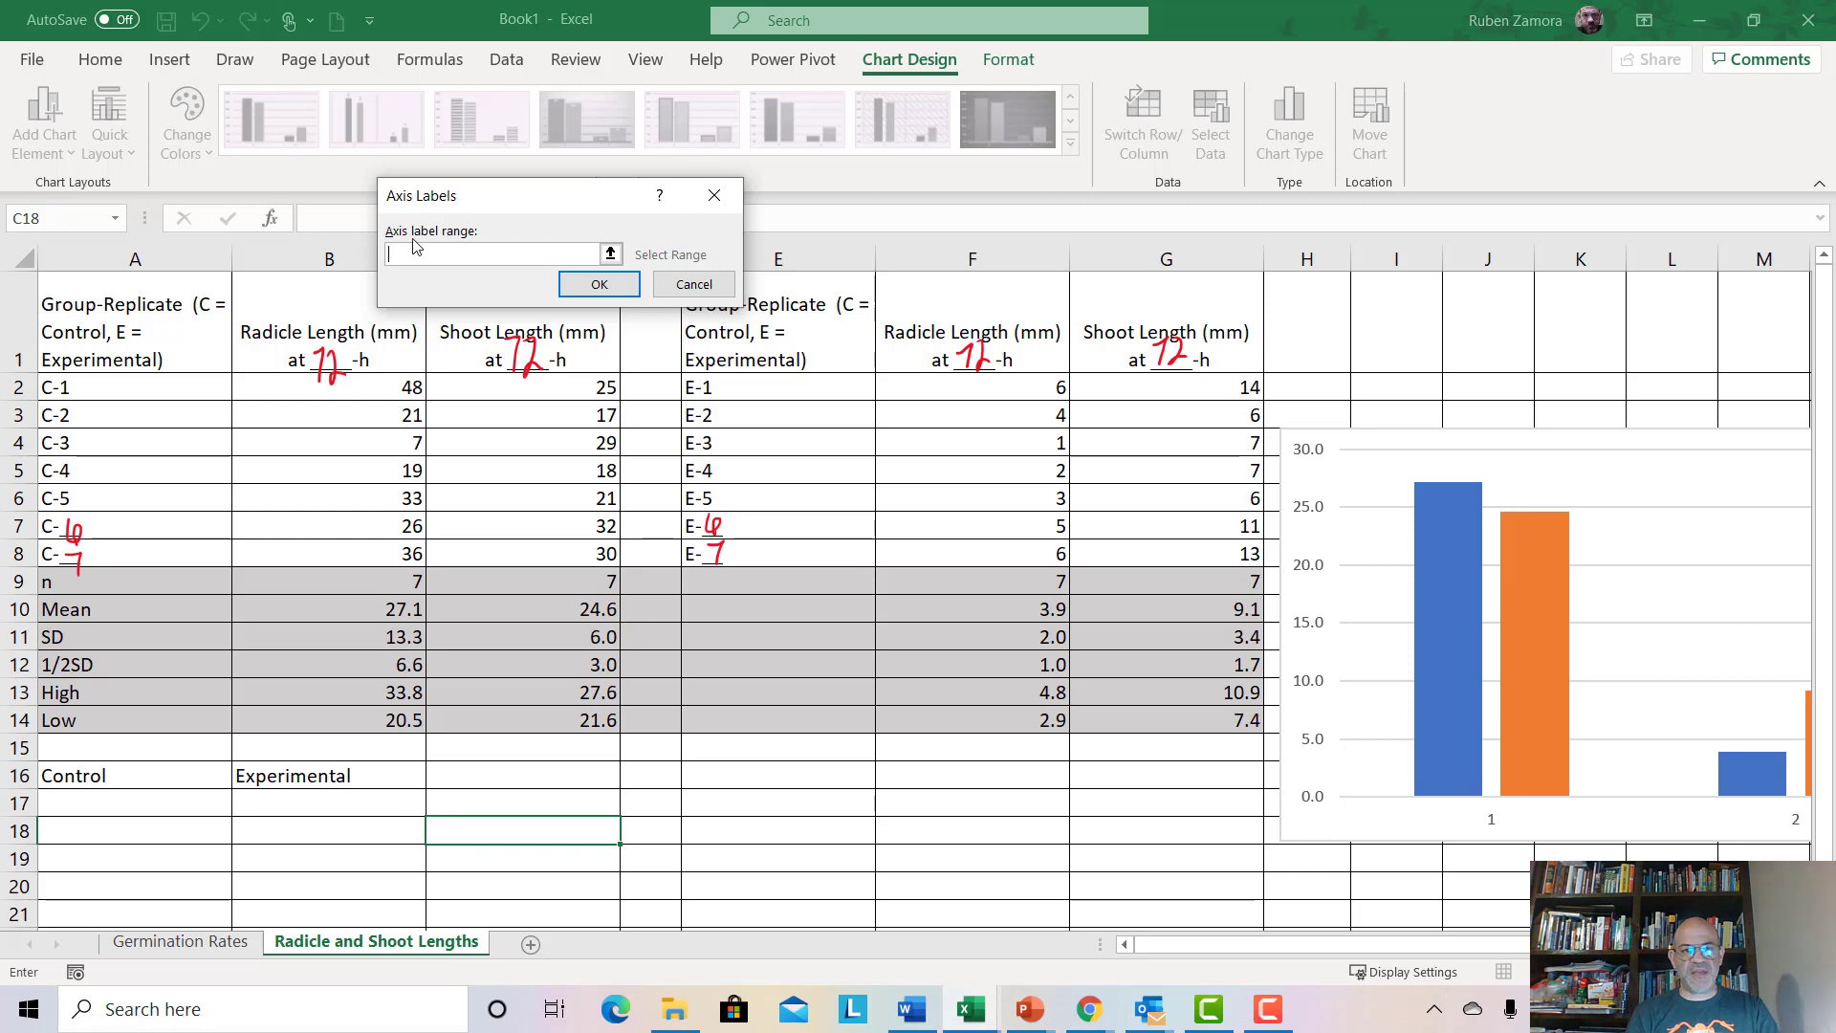
left_click(612, 254)
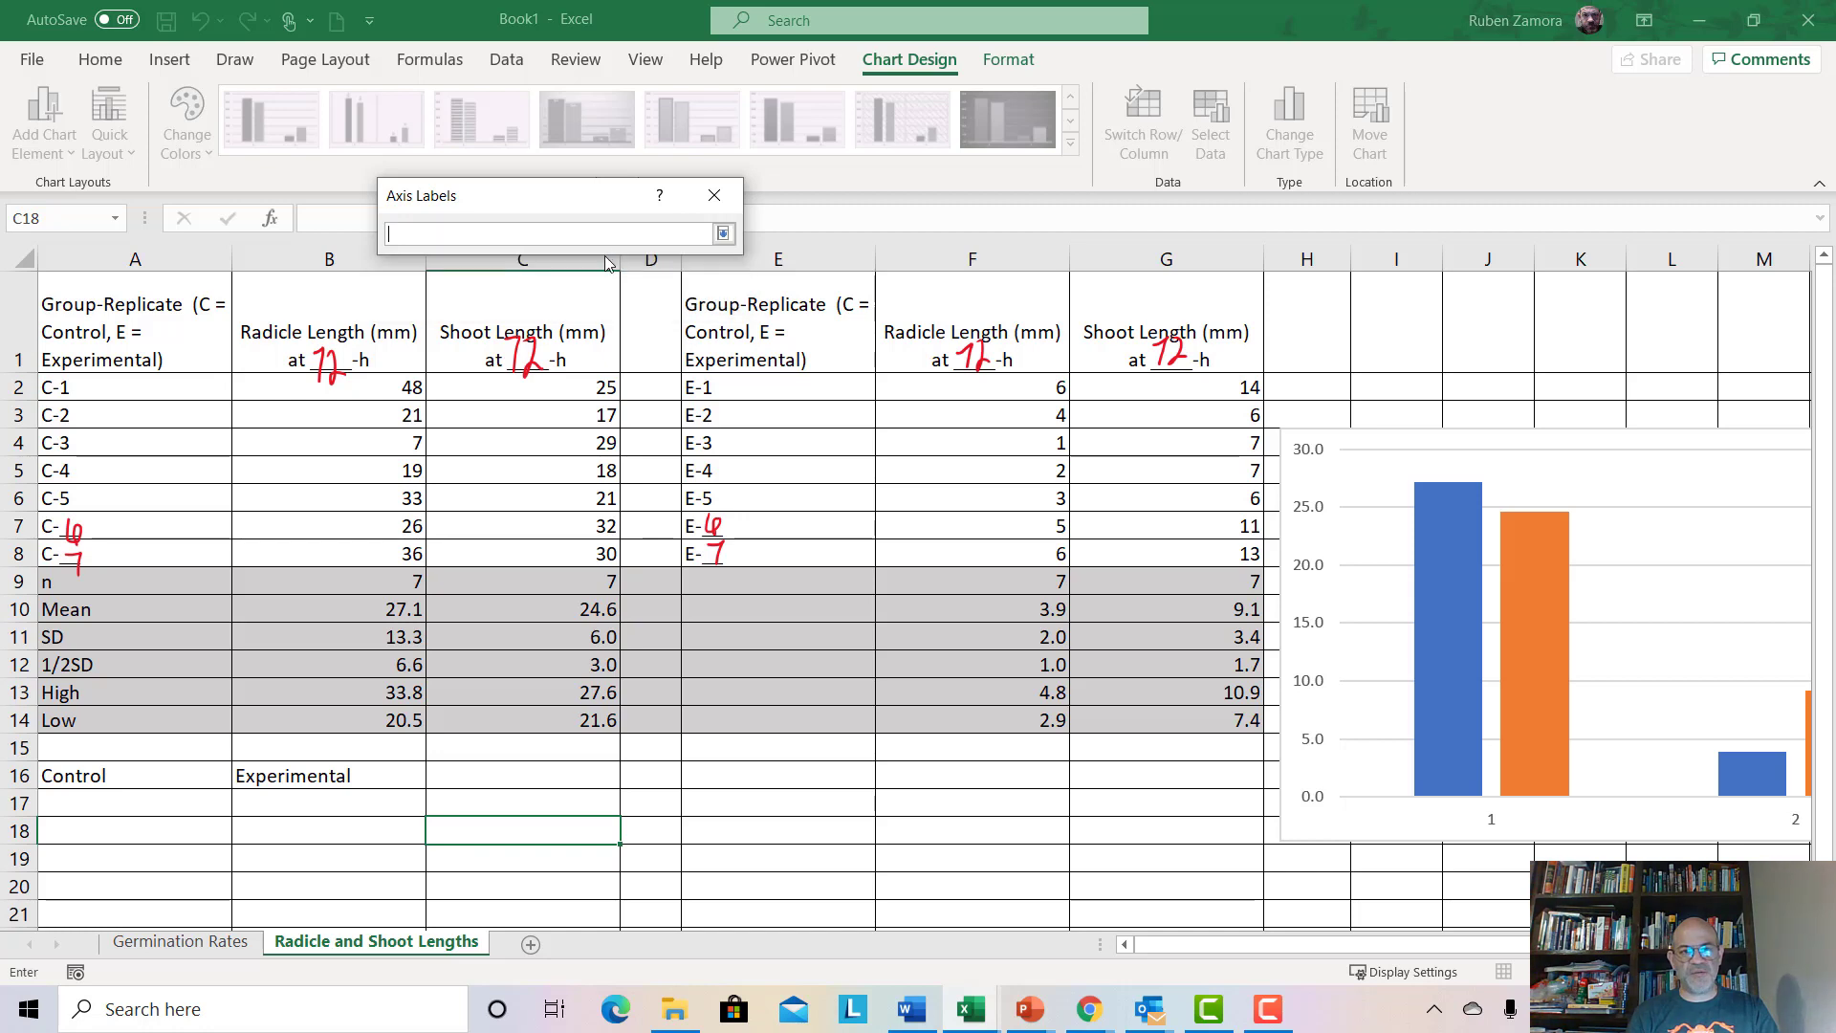
left_click_drag(102, 774, 411, 779)
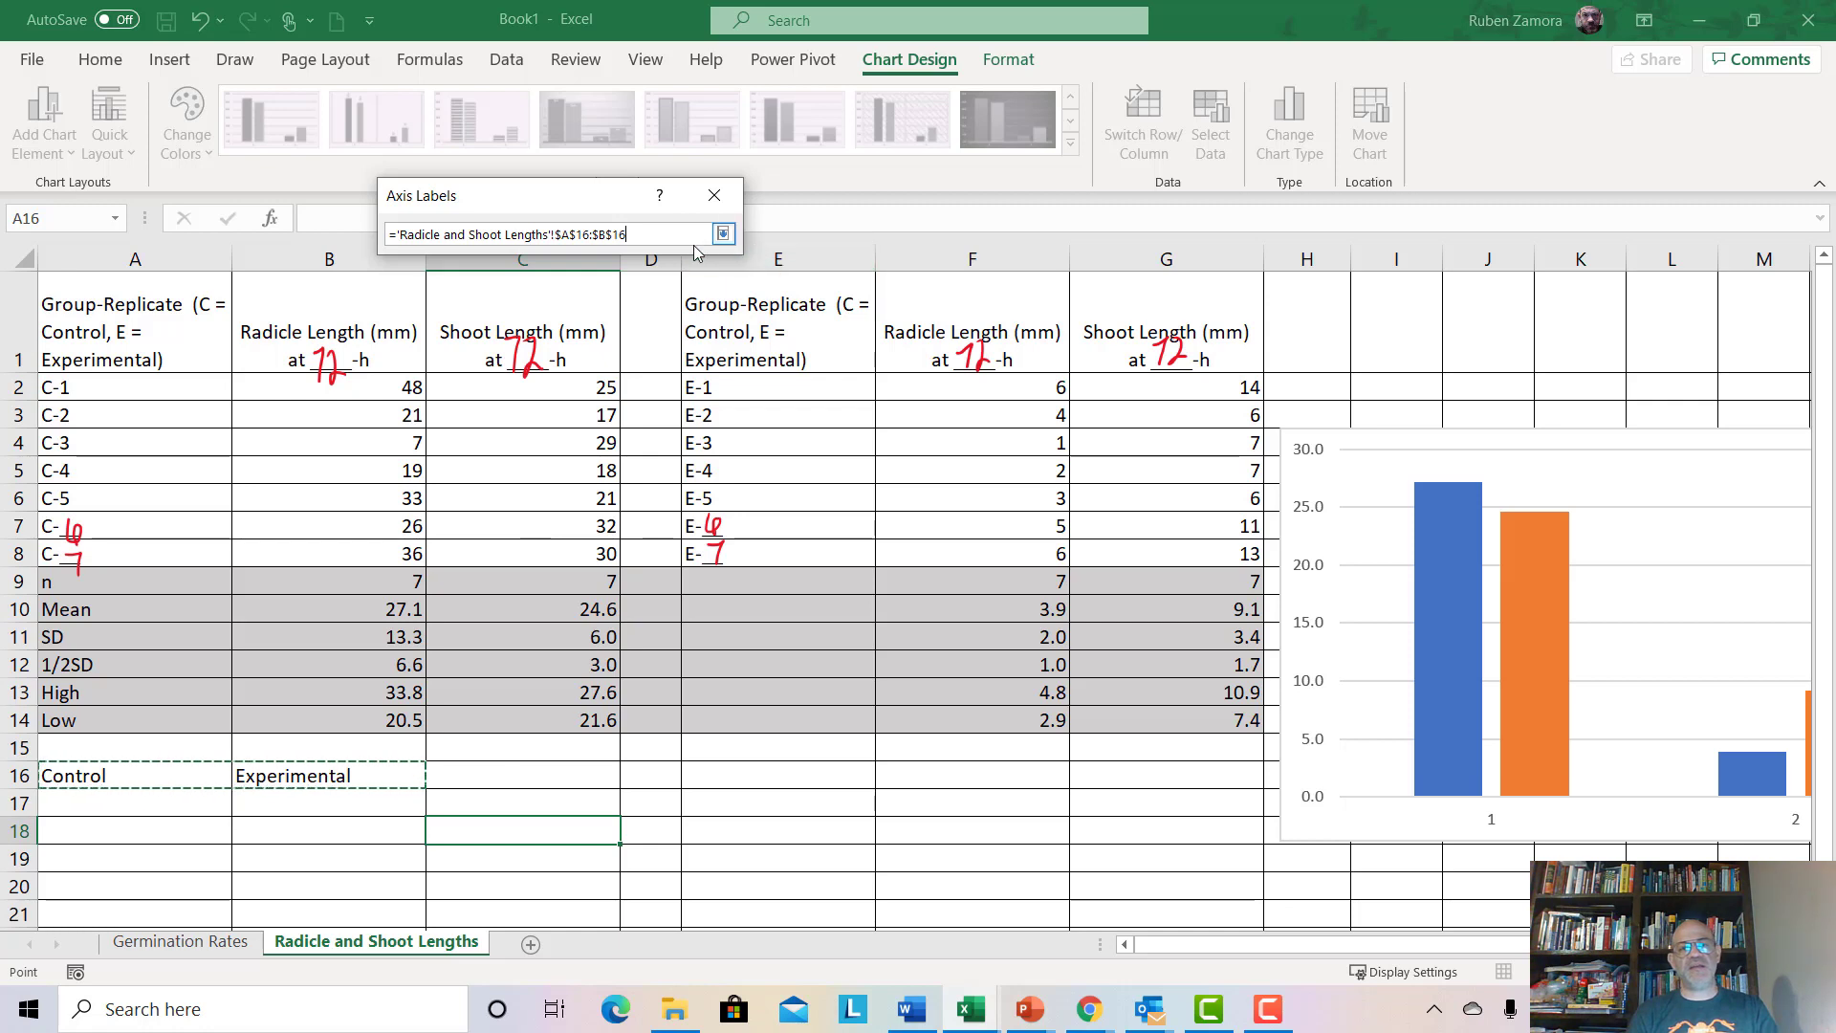
left_click(724, 234)
left_click(599, 284)
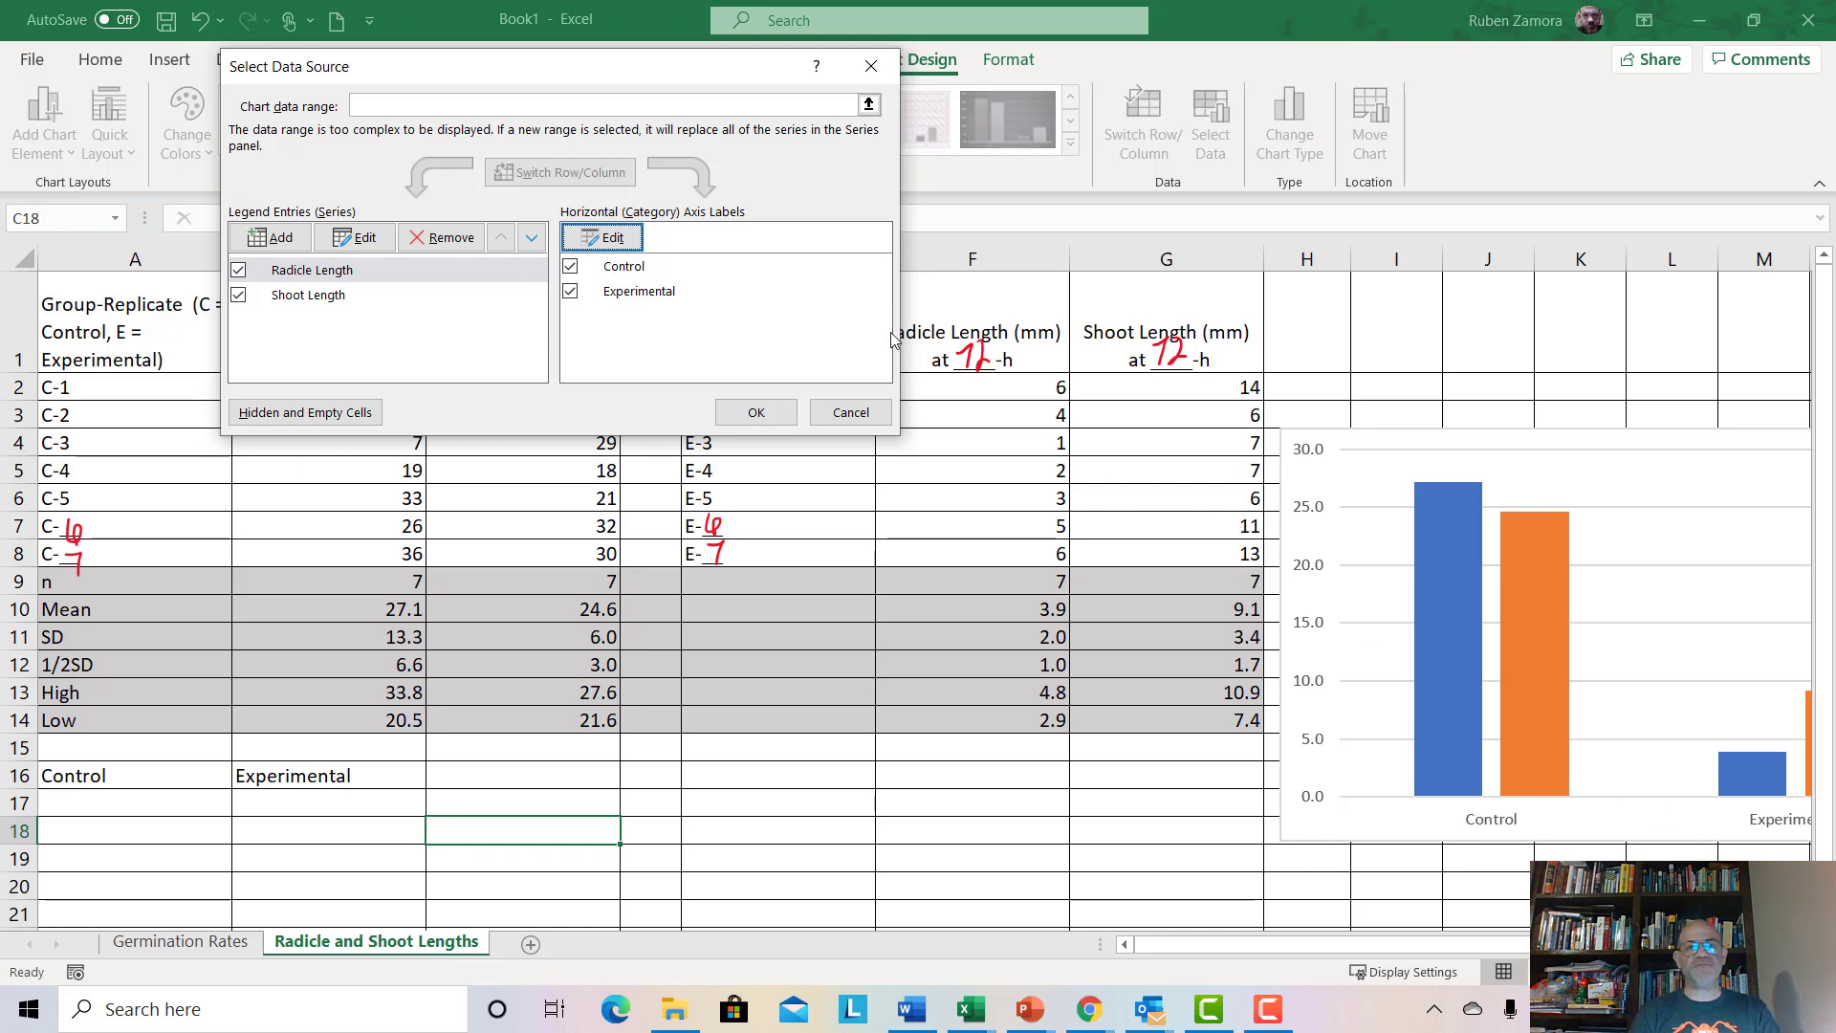
left_click(756, 412)
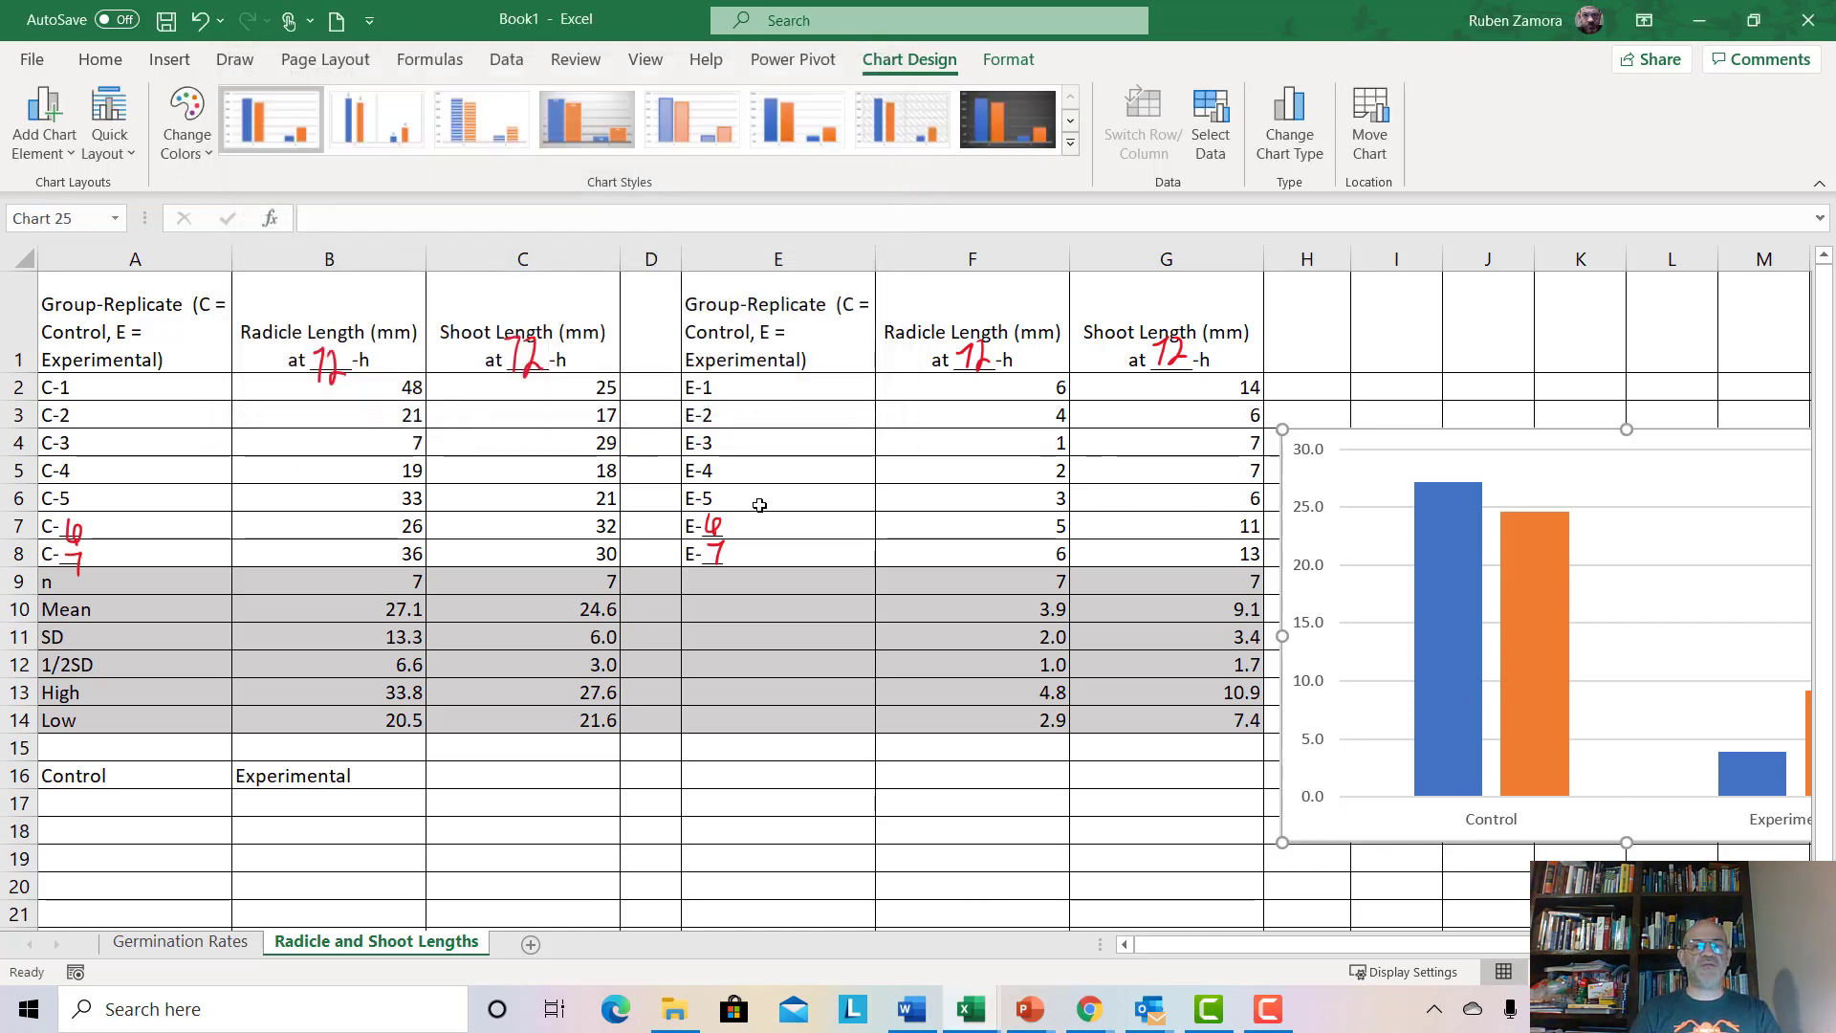
Replace the experimental group's label in cell B16 with Salt Treat
left_click(373, 783)
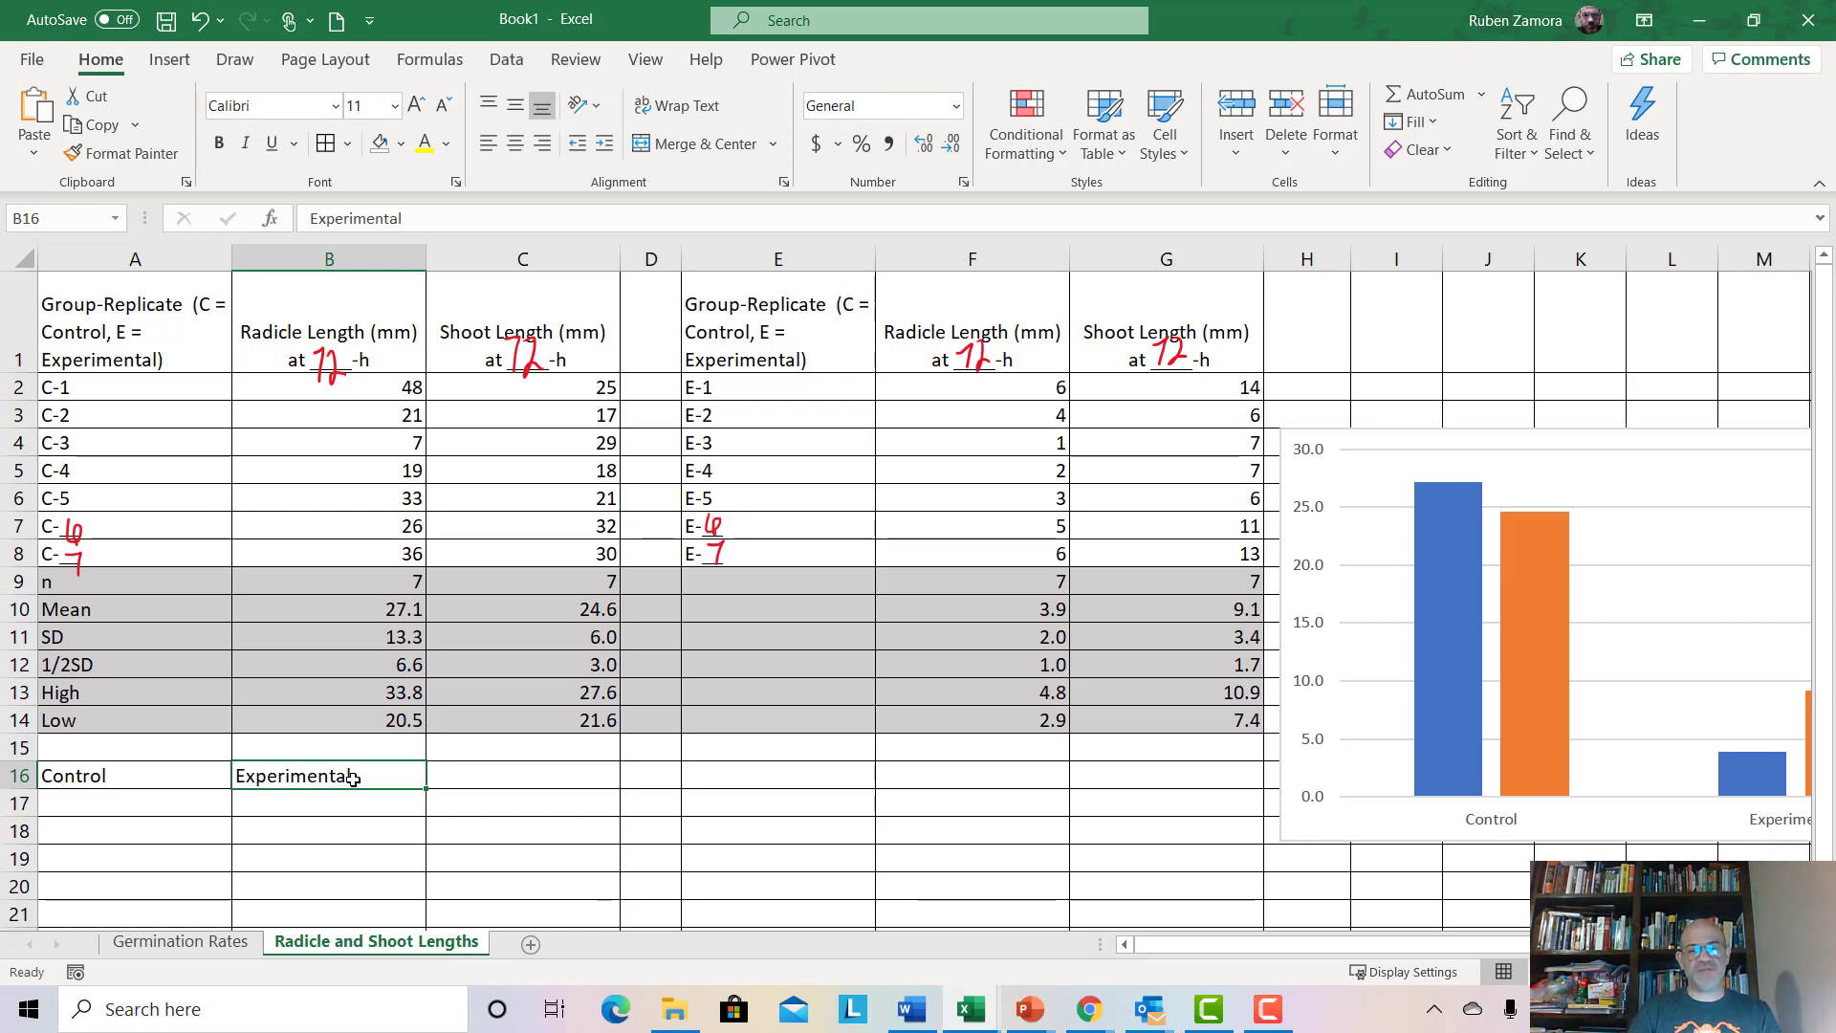
type("Sal")
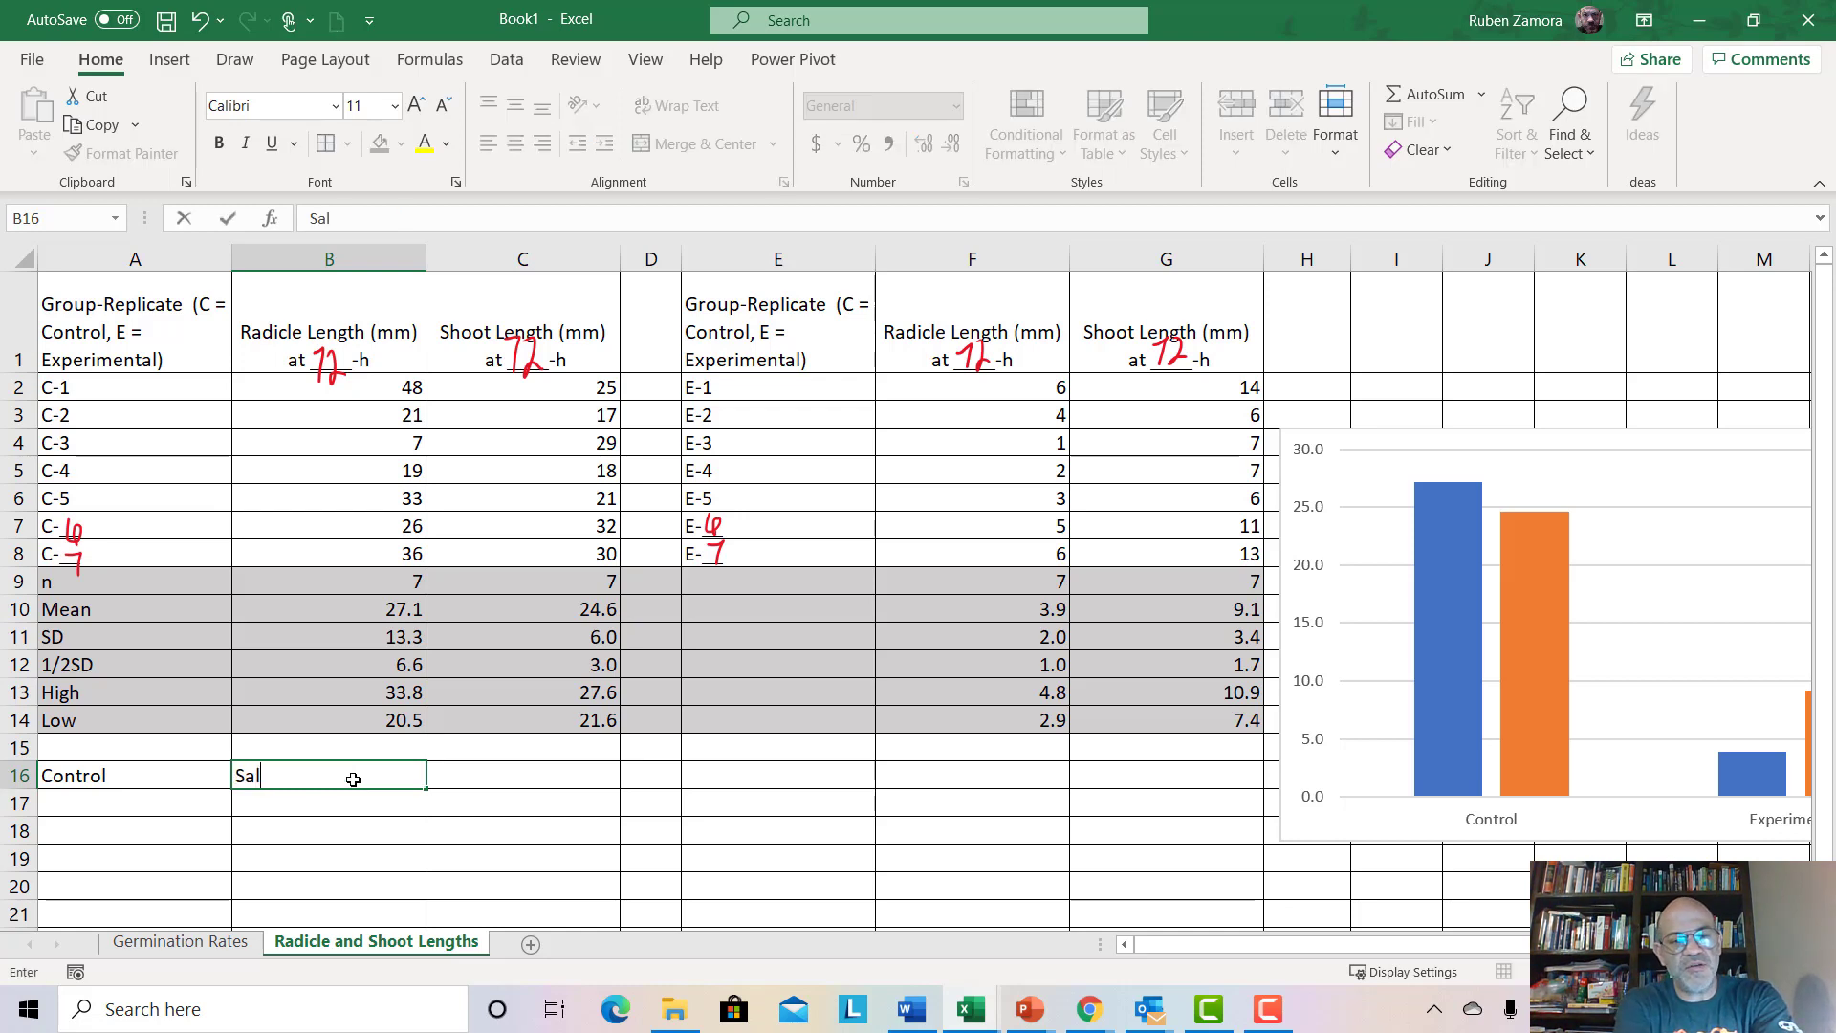
type("t Trea")
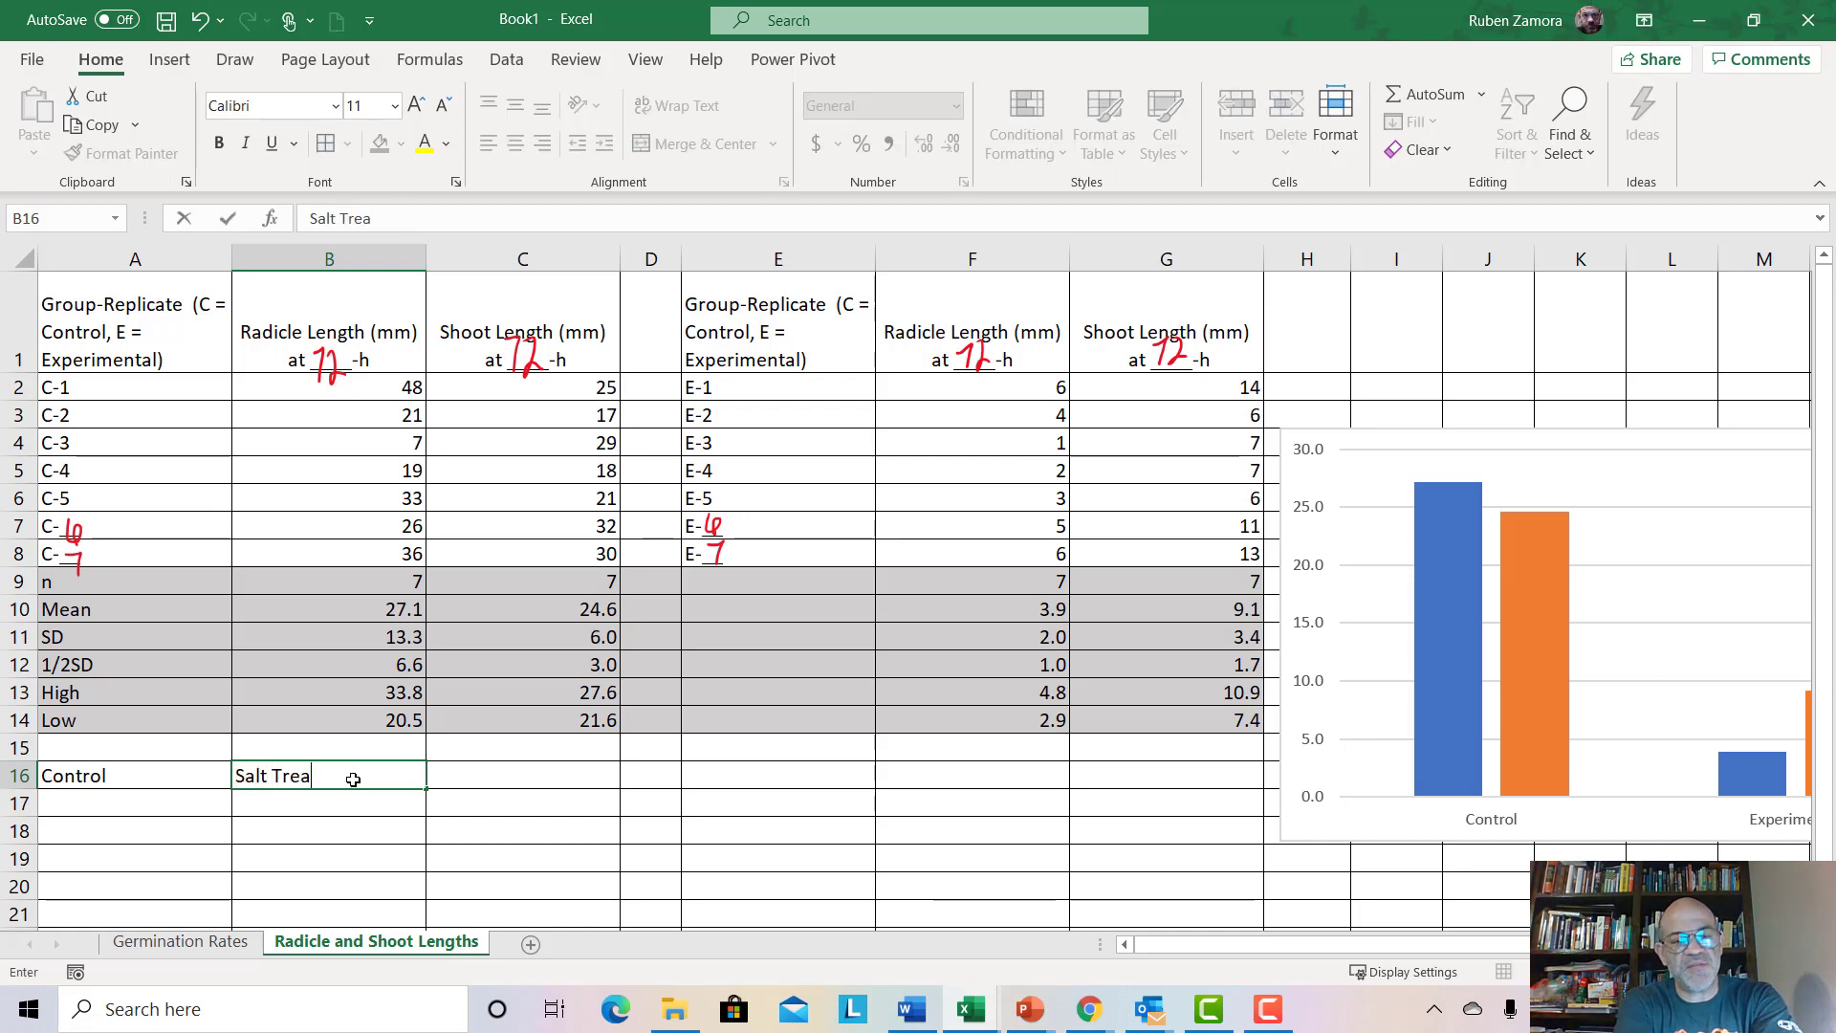
type("t")
key("Return")
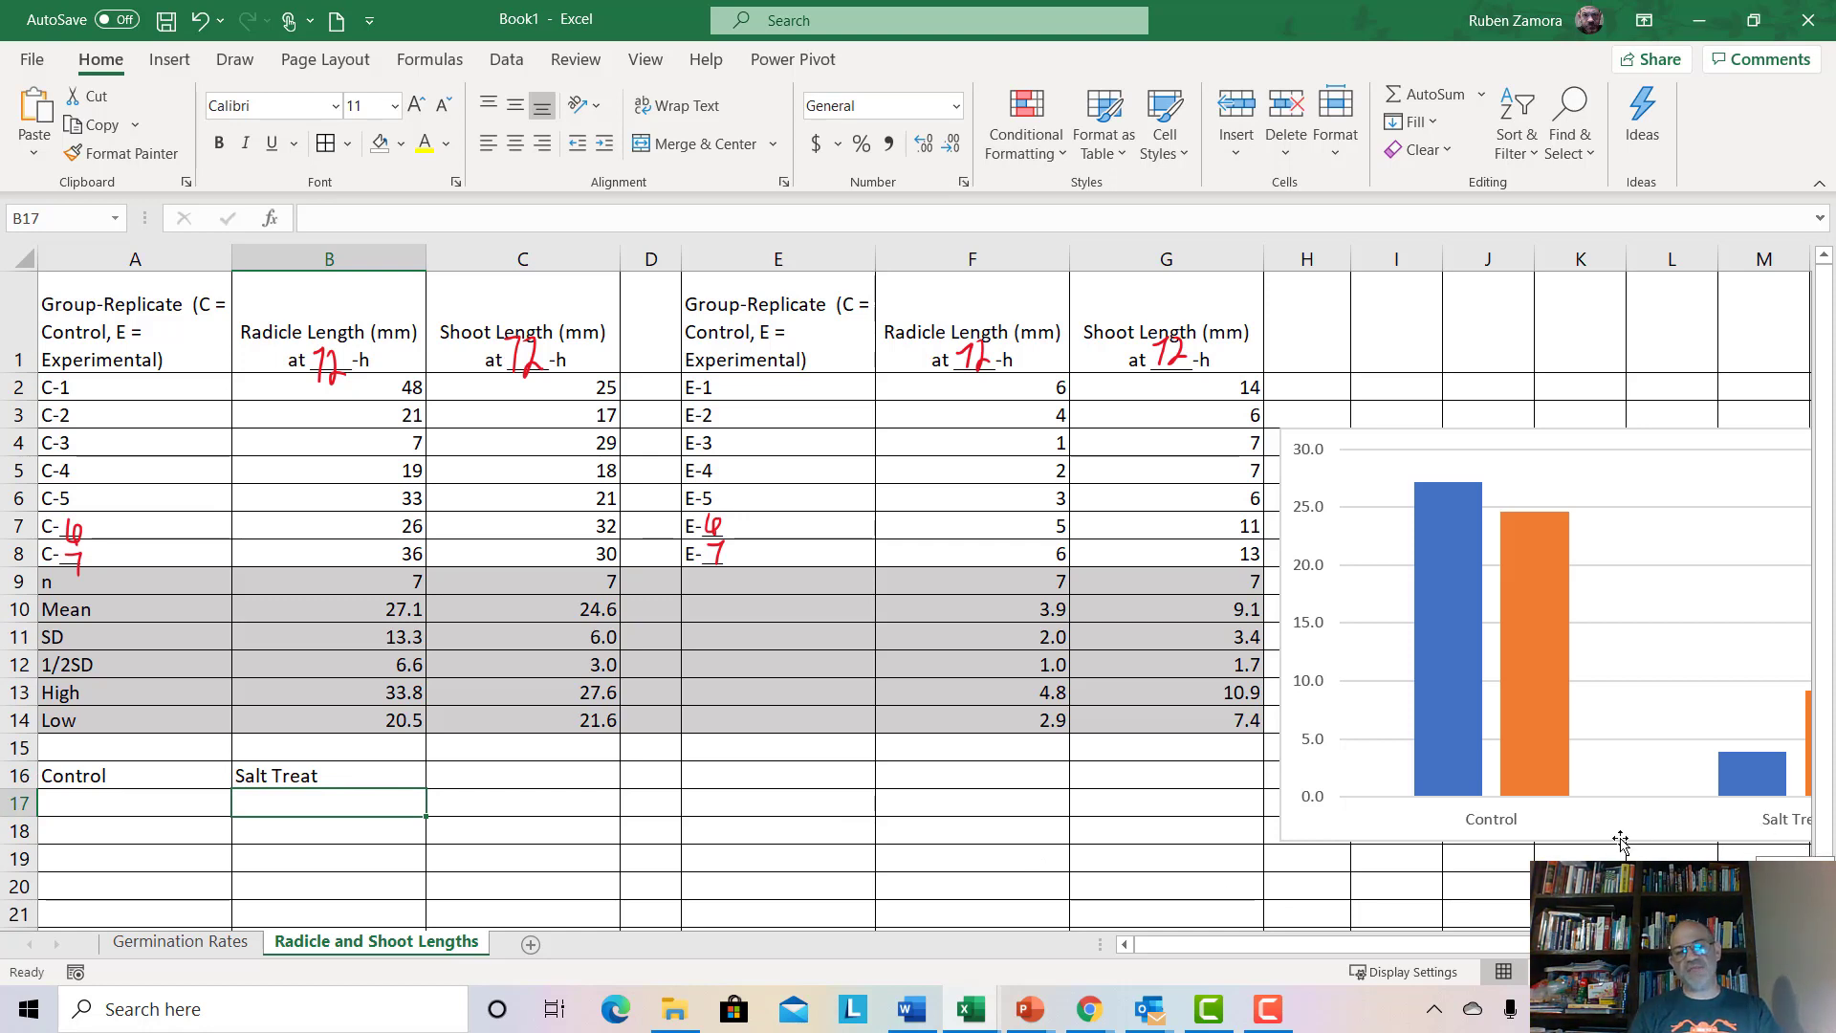
Restore the label in cell B16 to Experimental
left_click(312, 780)
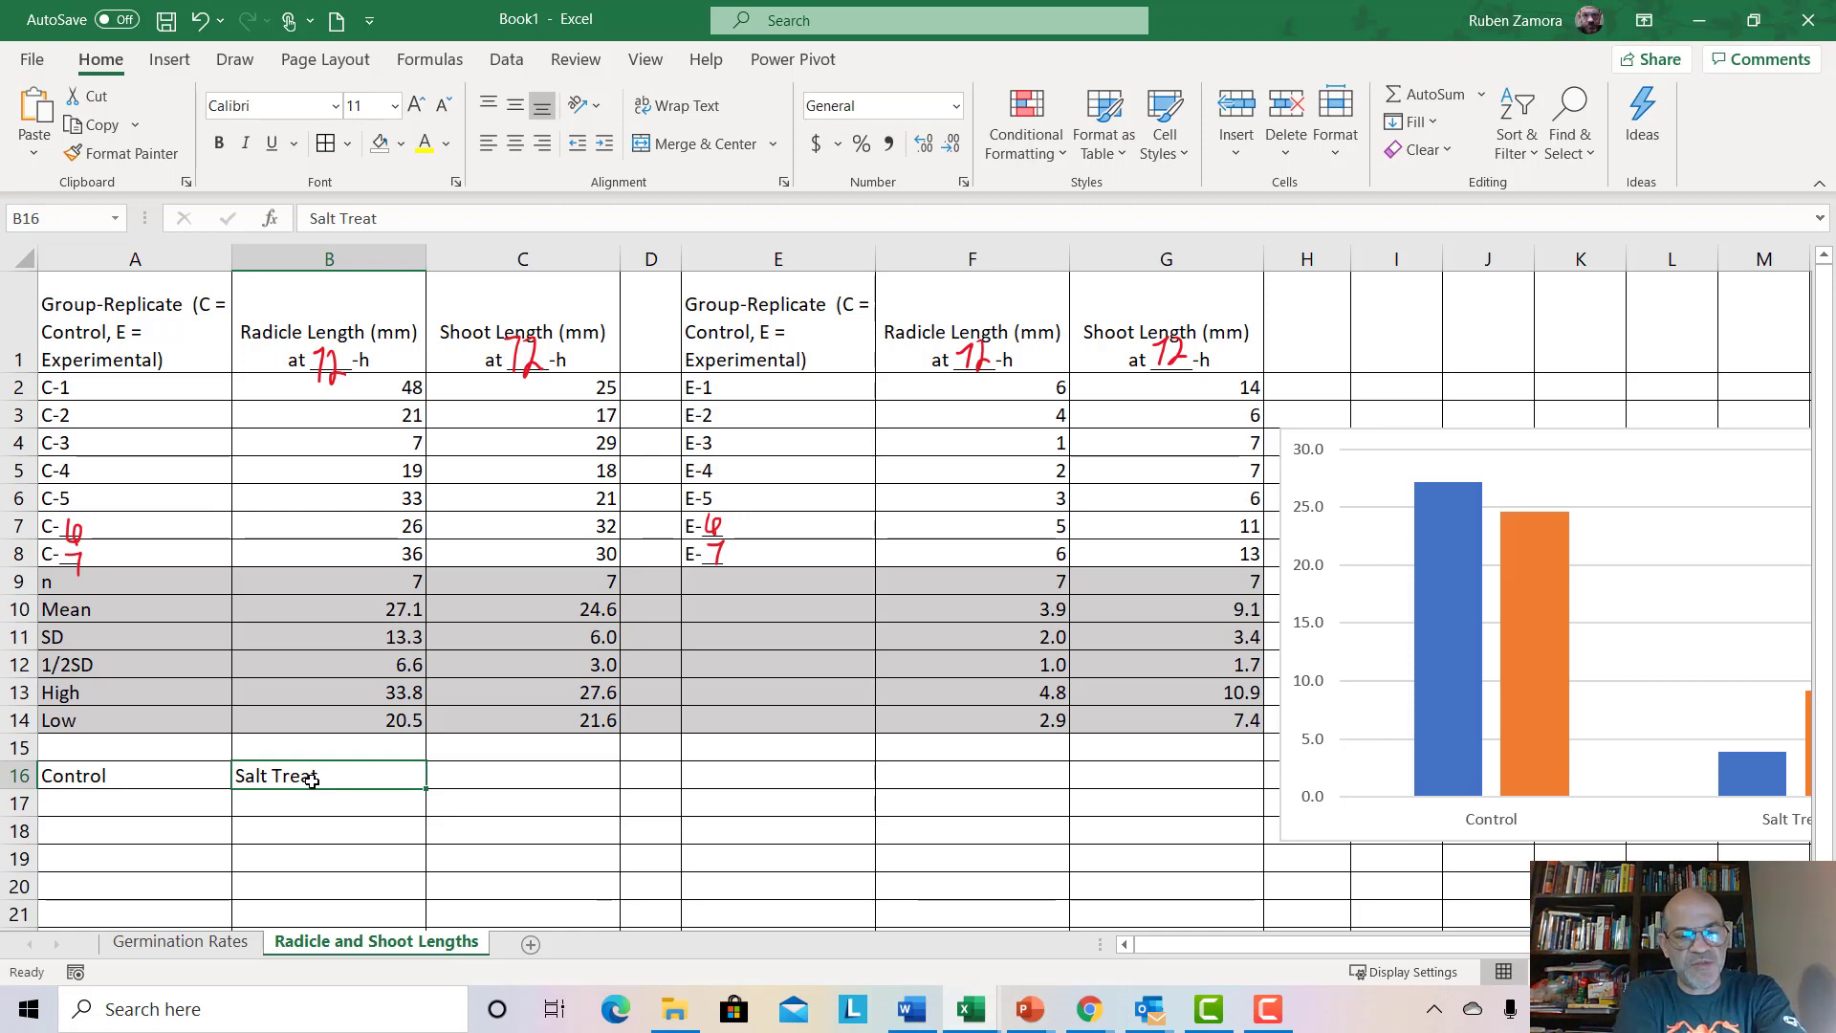
type("Experimental")
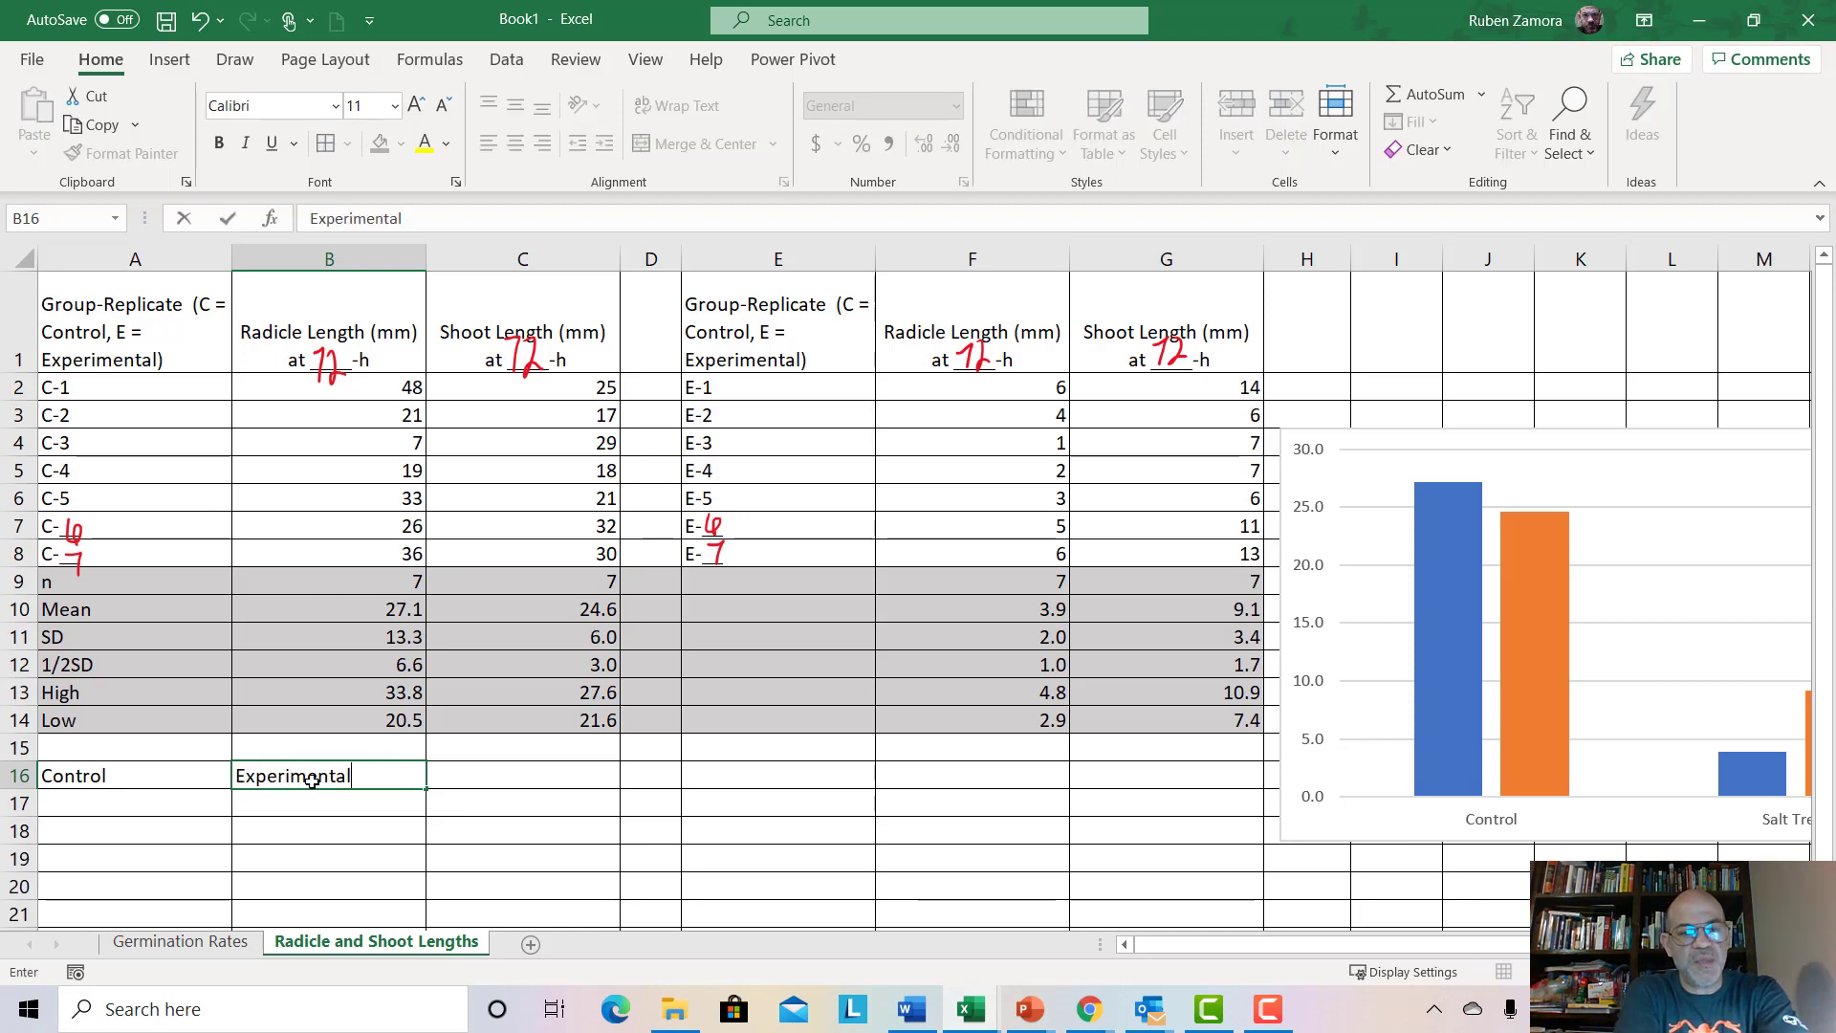
key("Return")
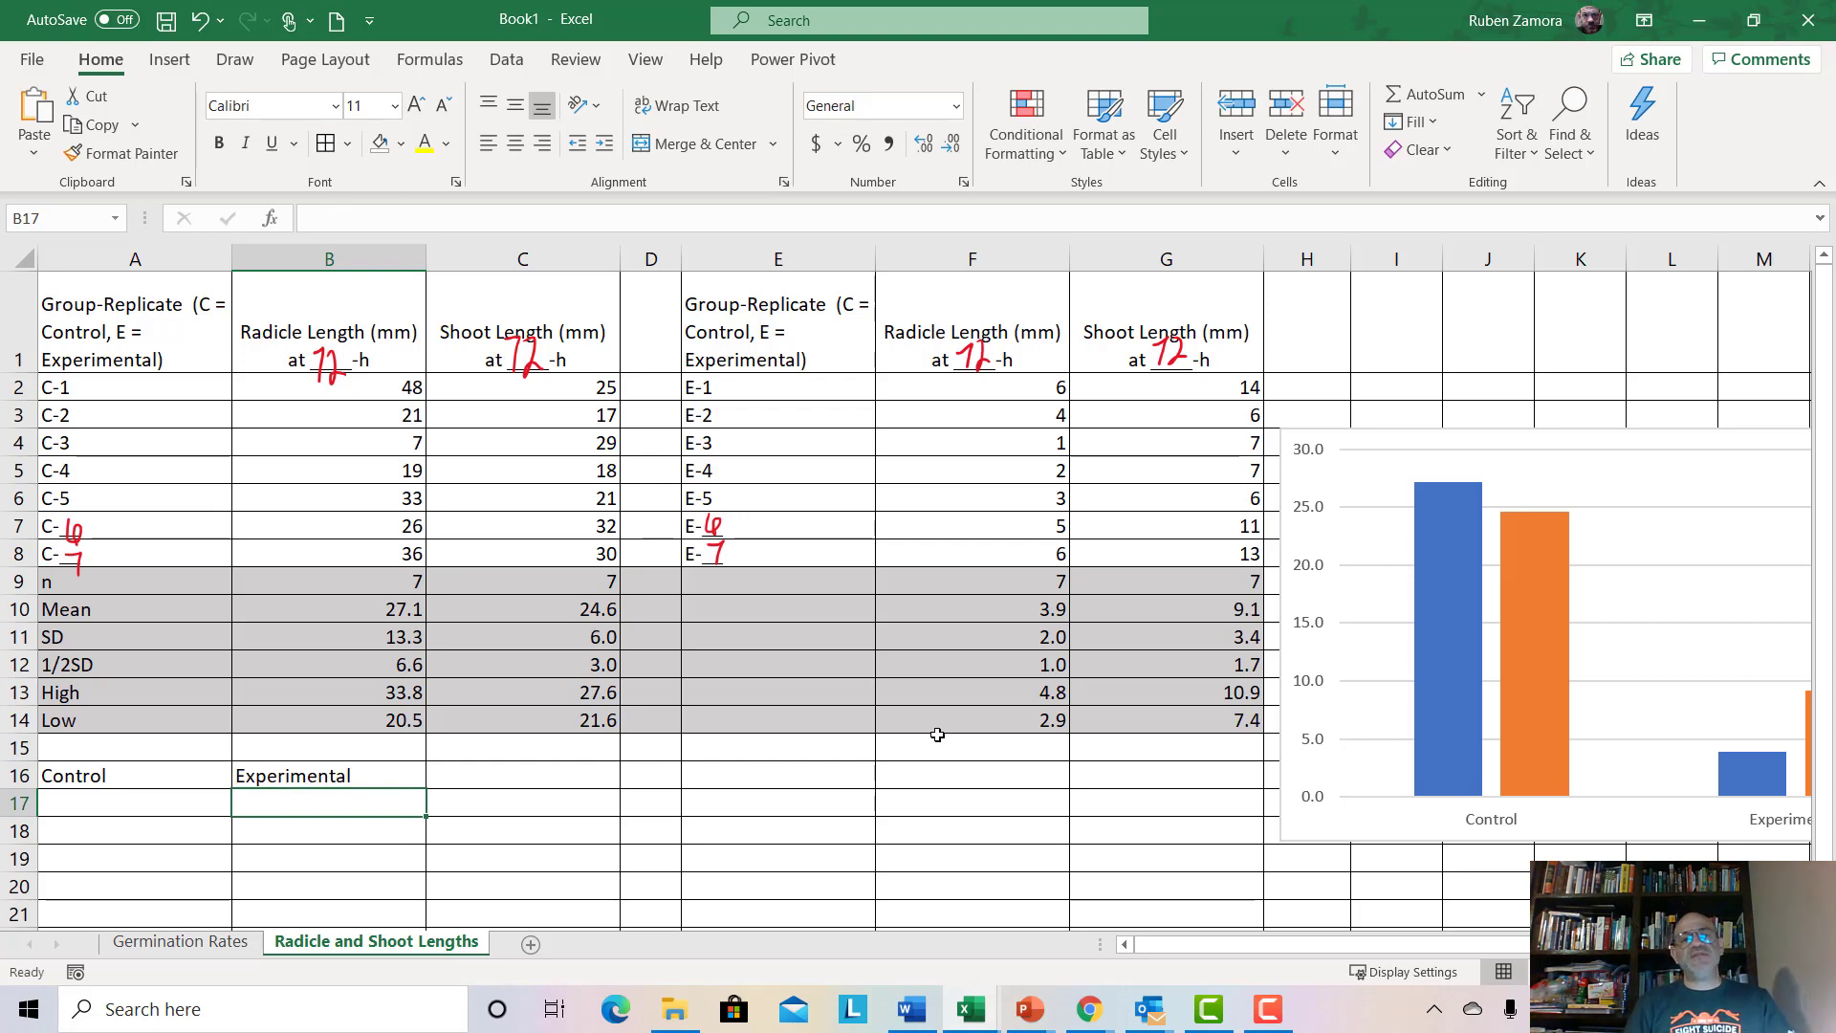
Move the chart to start at column F below row 2 and apply the quick layout with axis titles, side legend and minor gridlines
left_click_drag(1392, 828, 1107, 783)
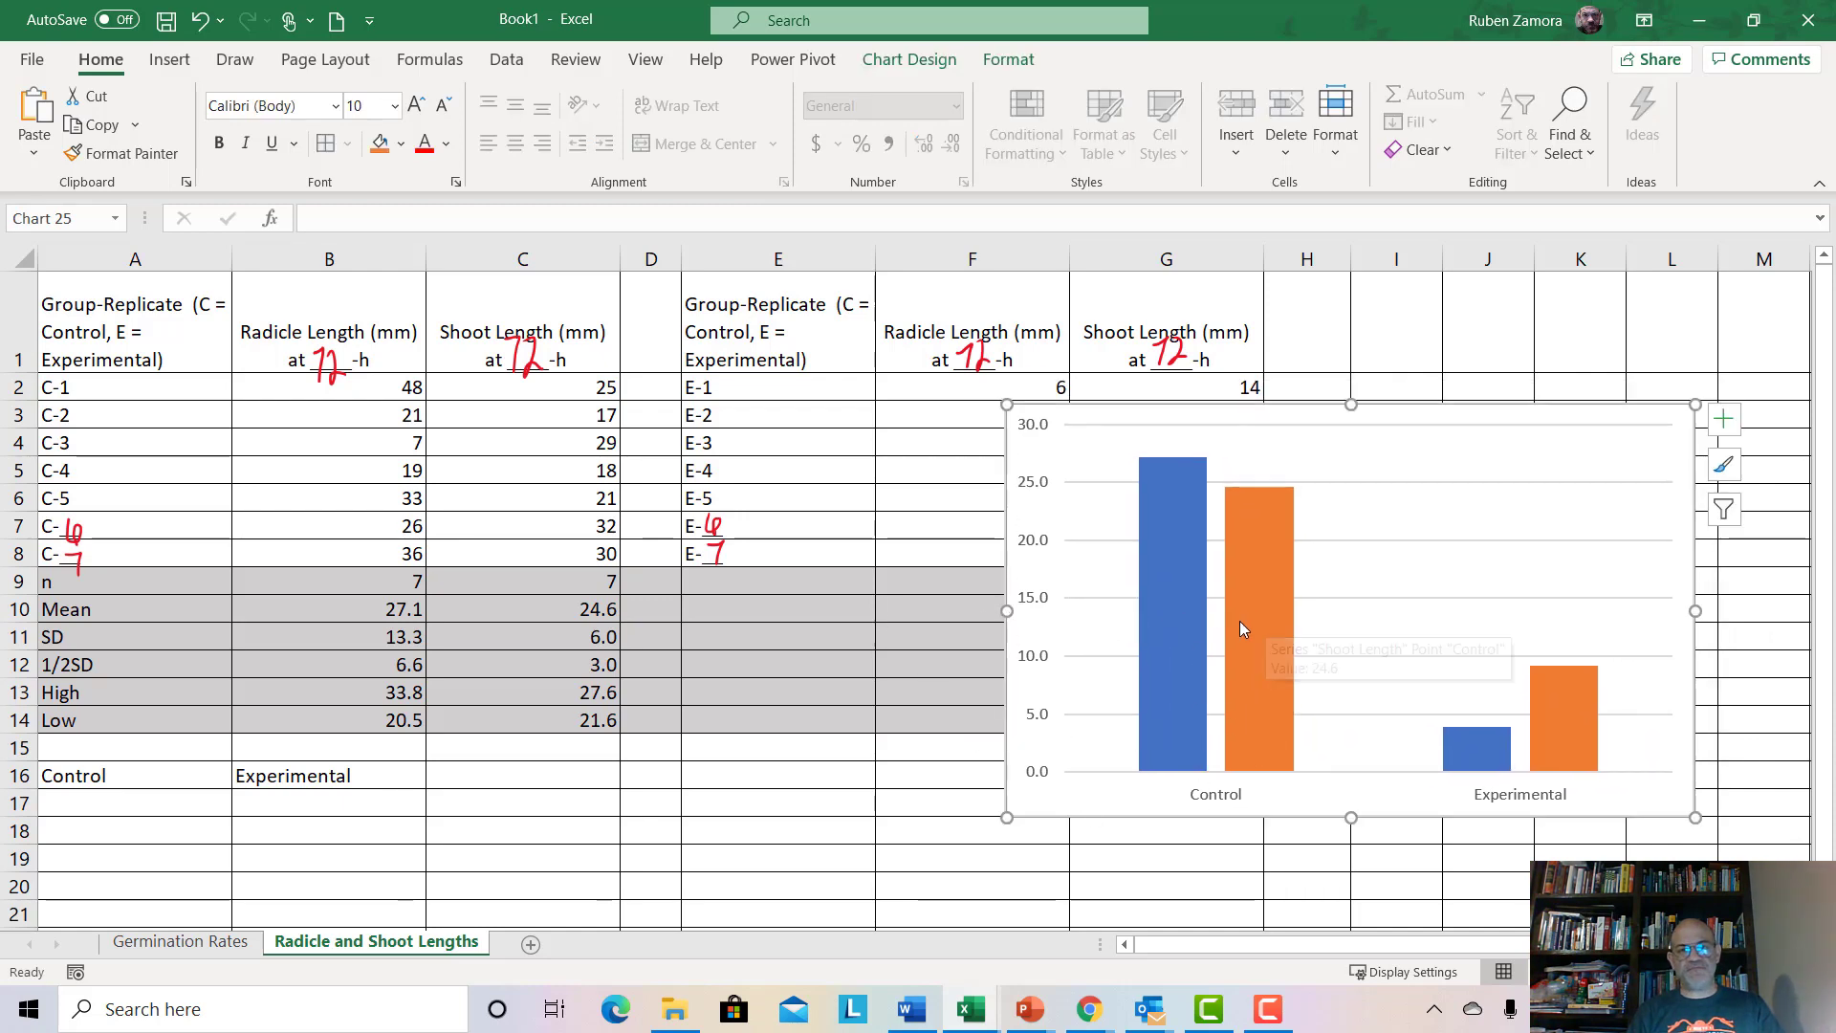
left_click(907, 62)
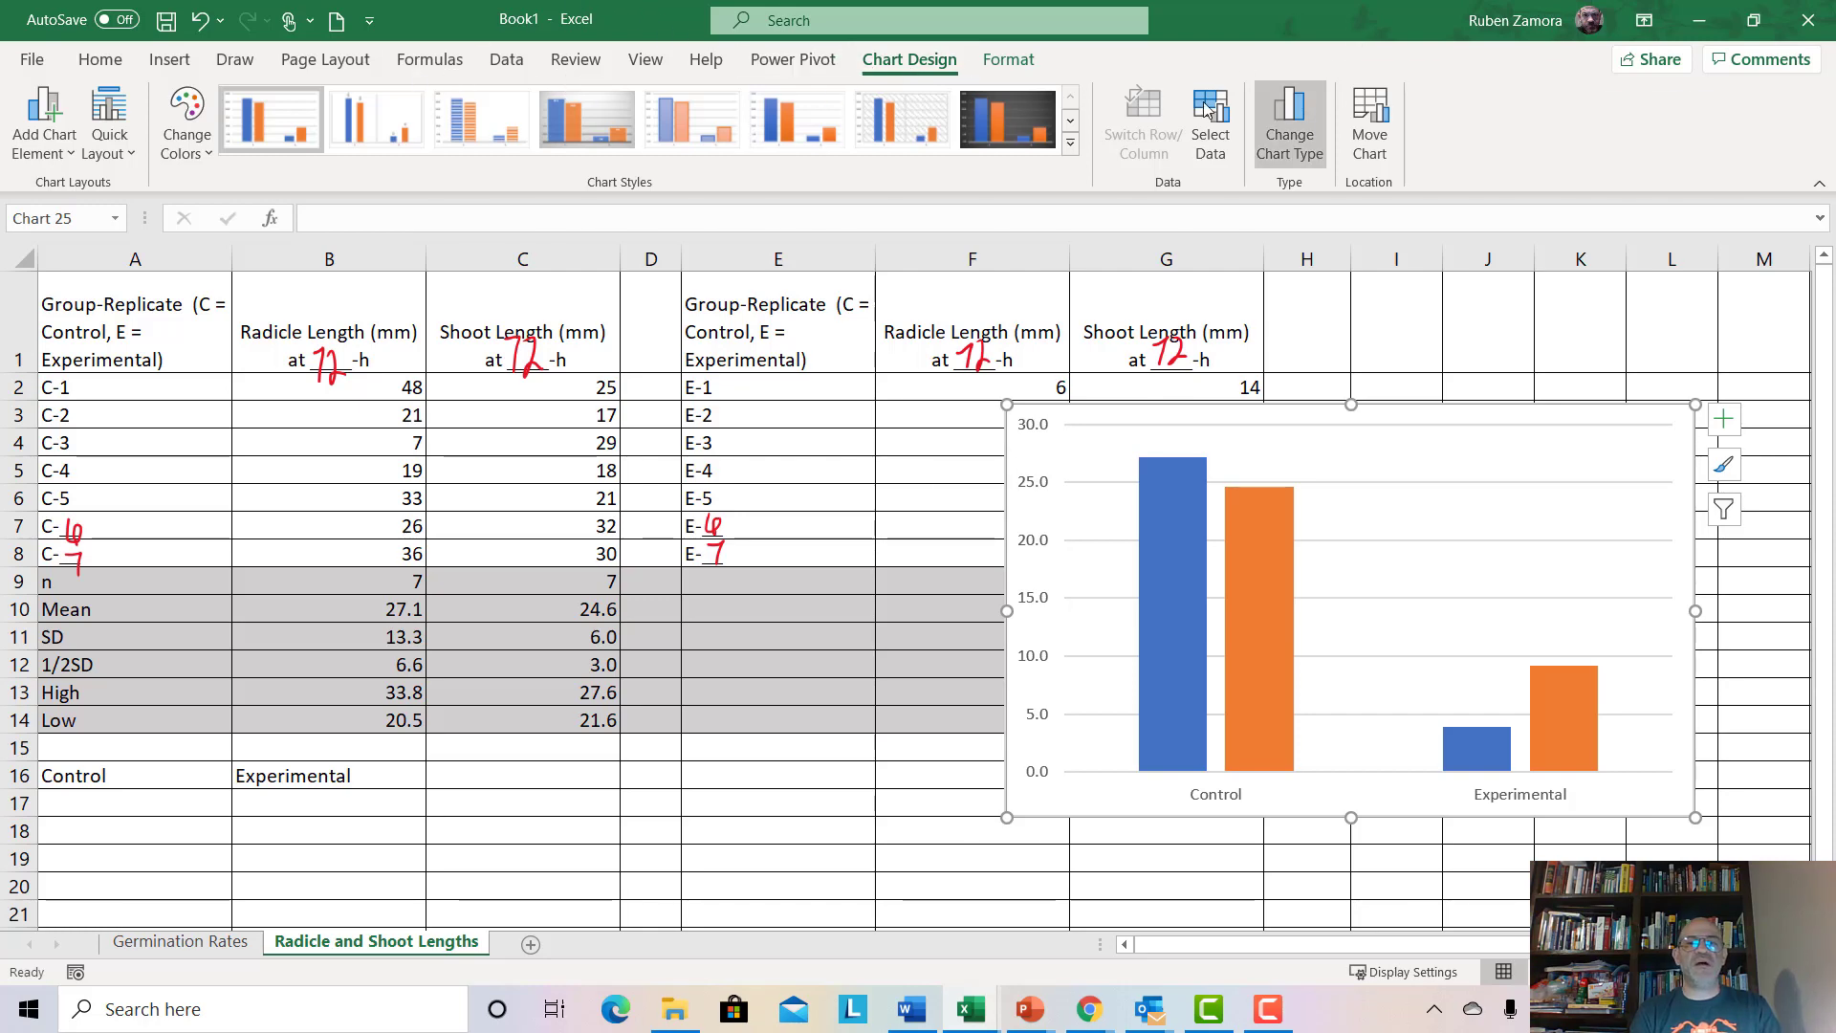
left_click(110, 110)
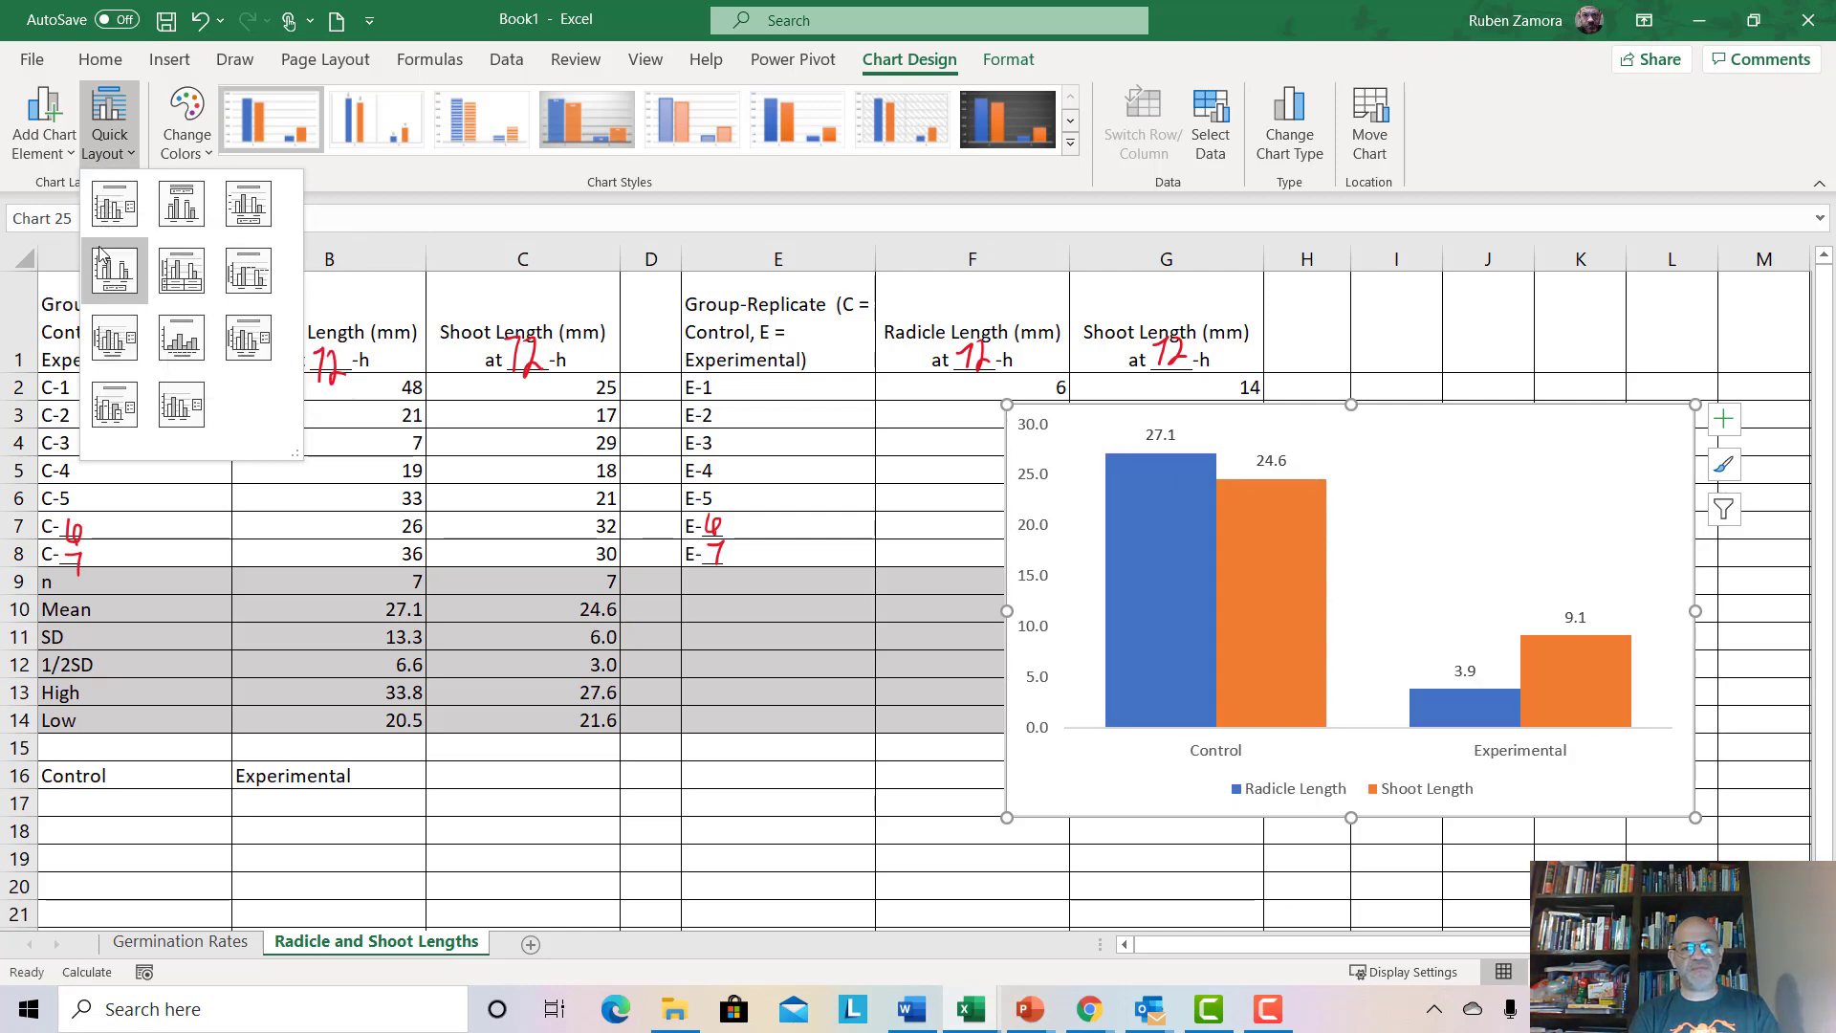
left_click(102, 336)
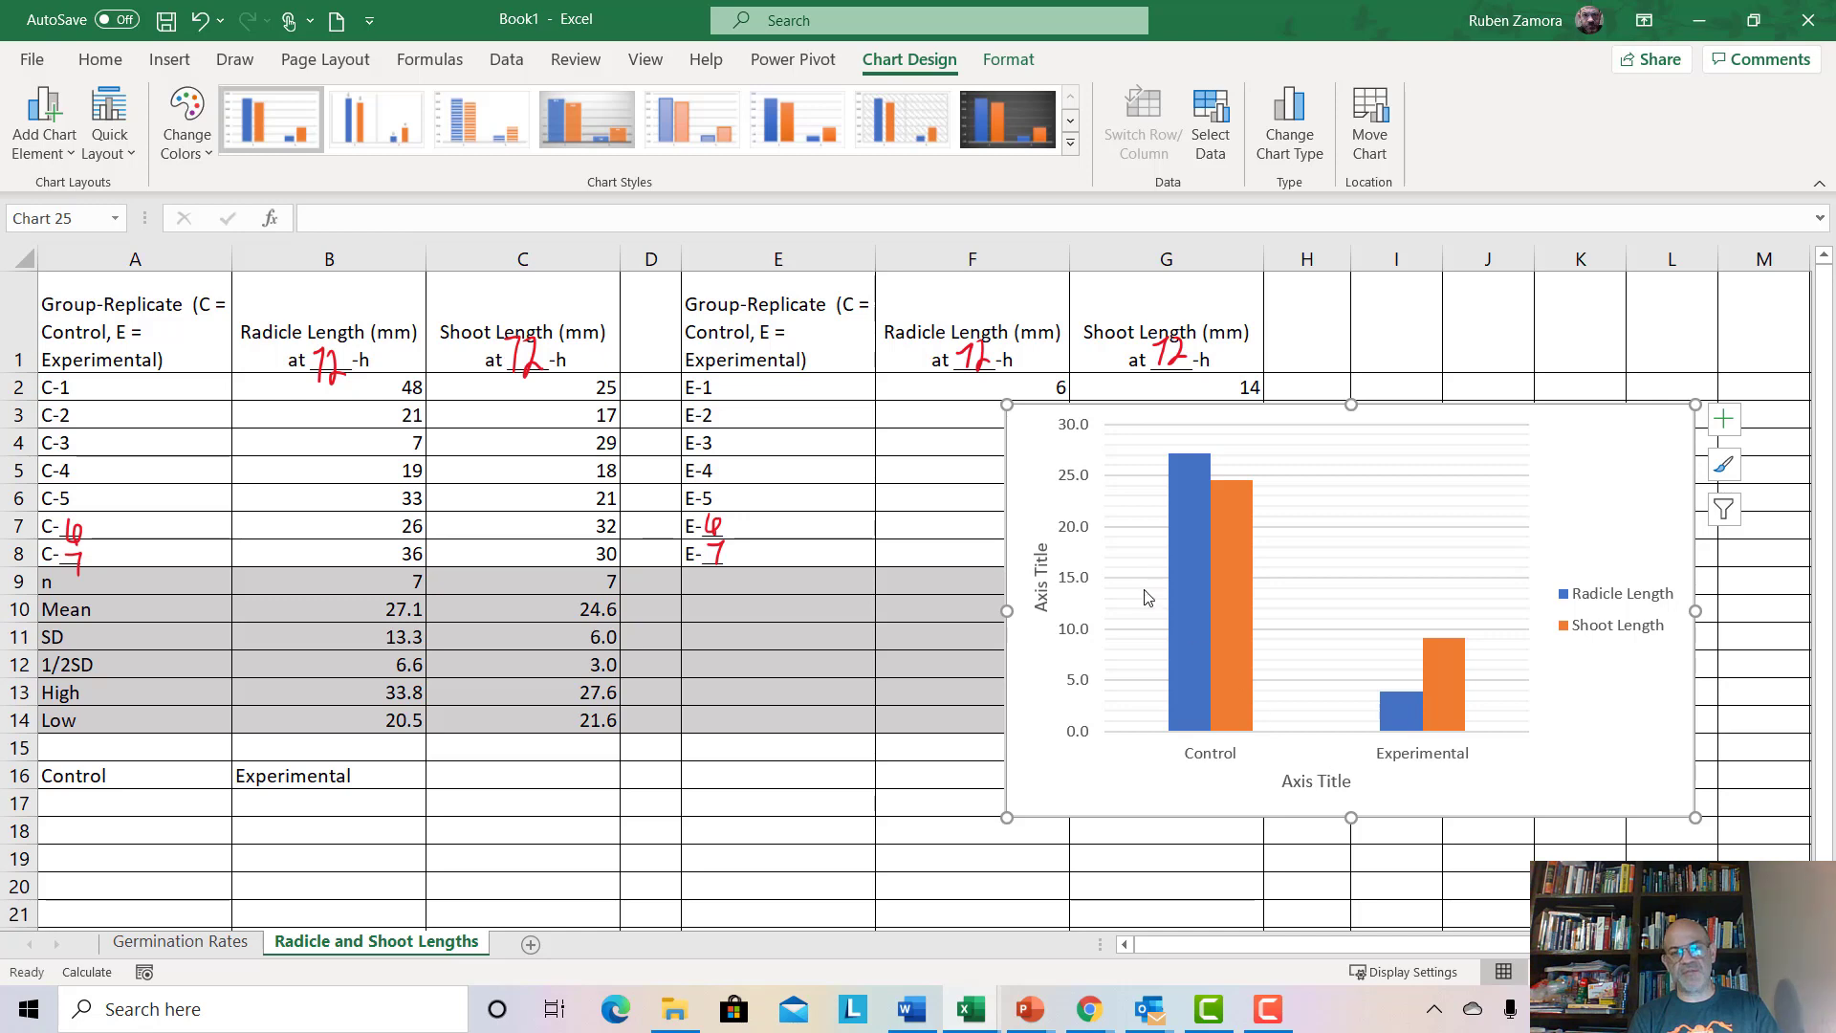
Set the chart's vertical axis title to Length (mm)
left_click(1042, 607)
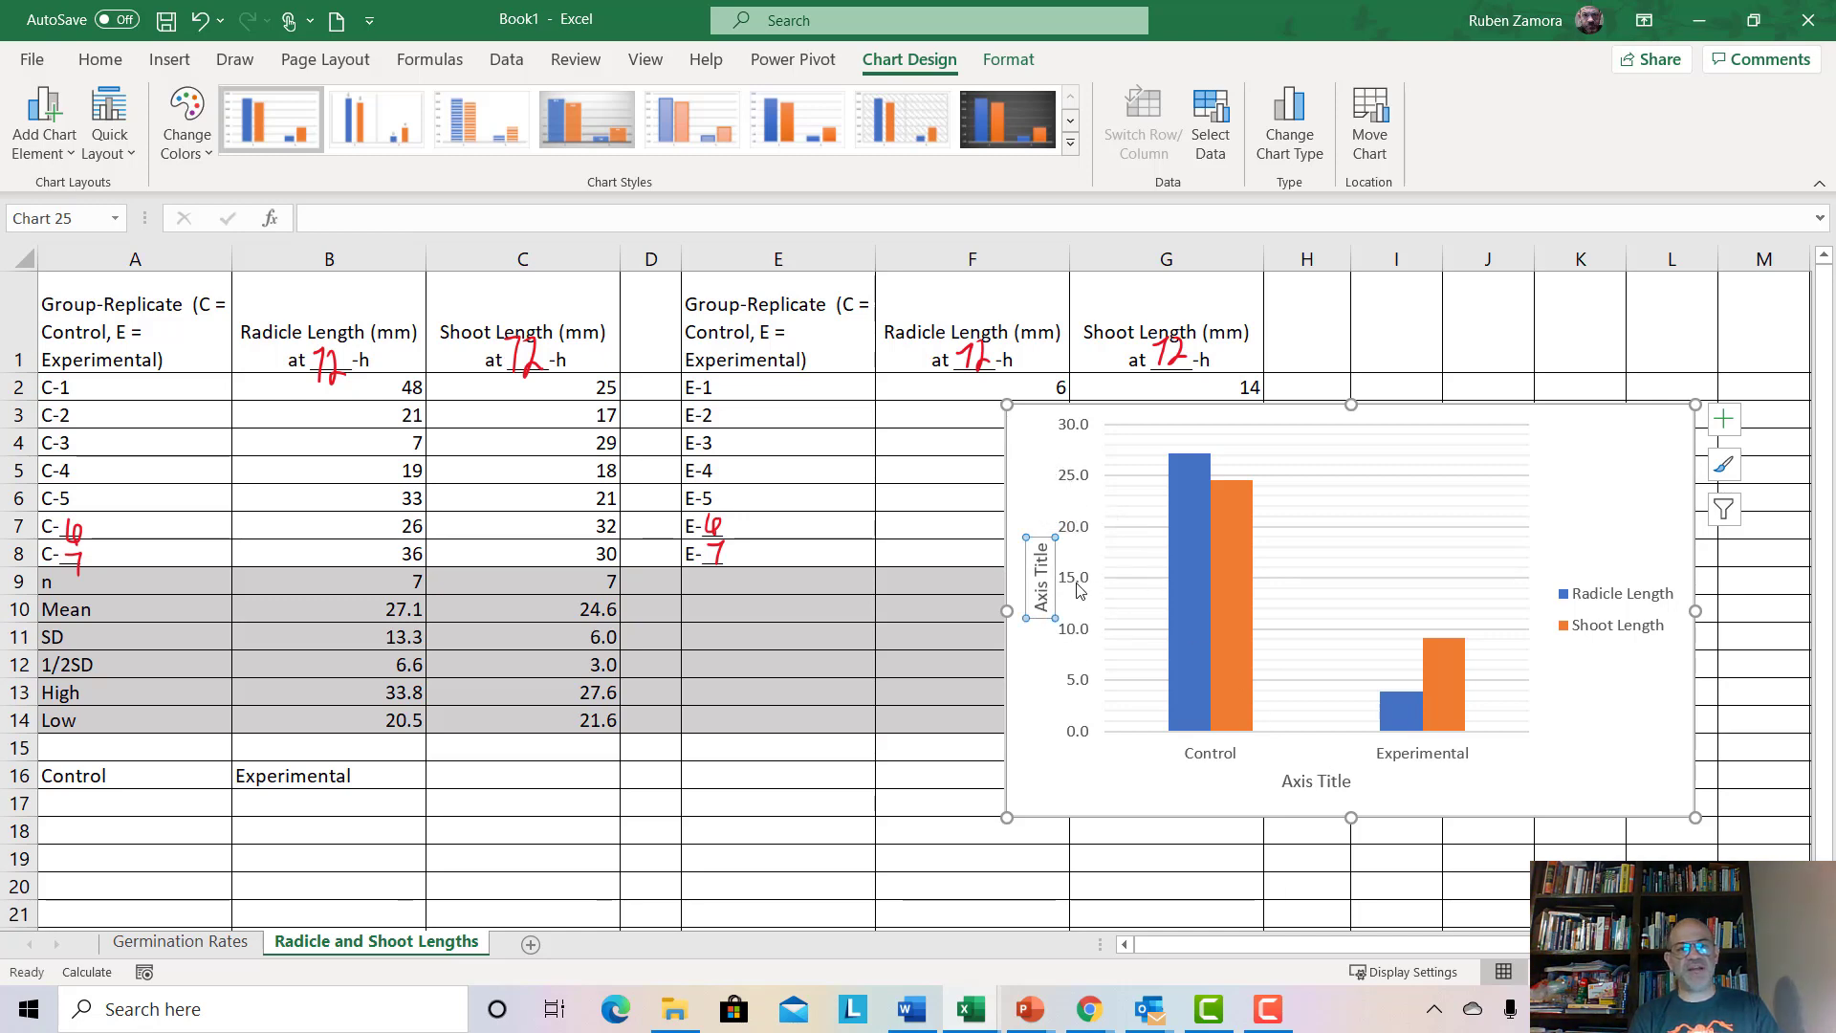
left_click(440, 219)
type("L")
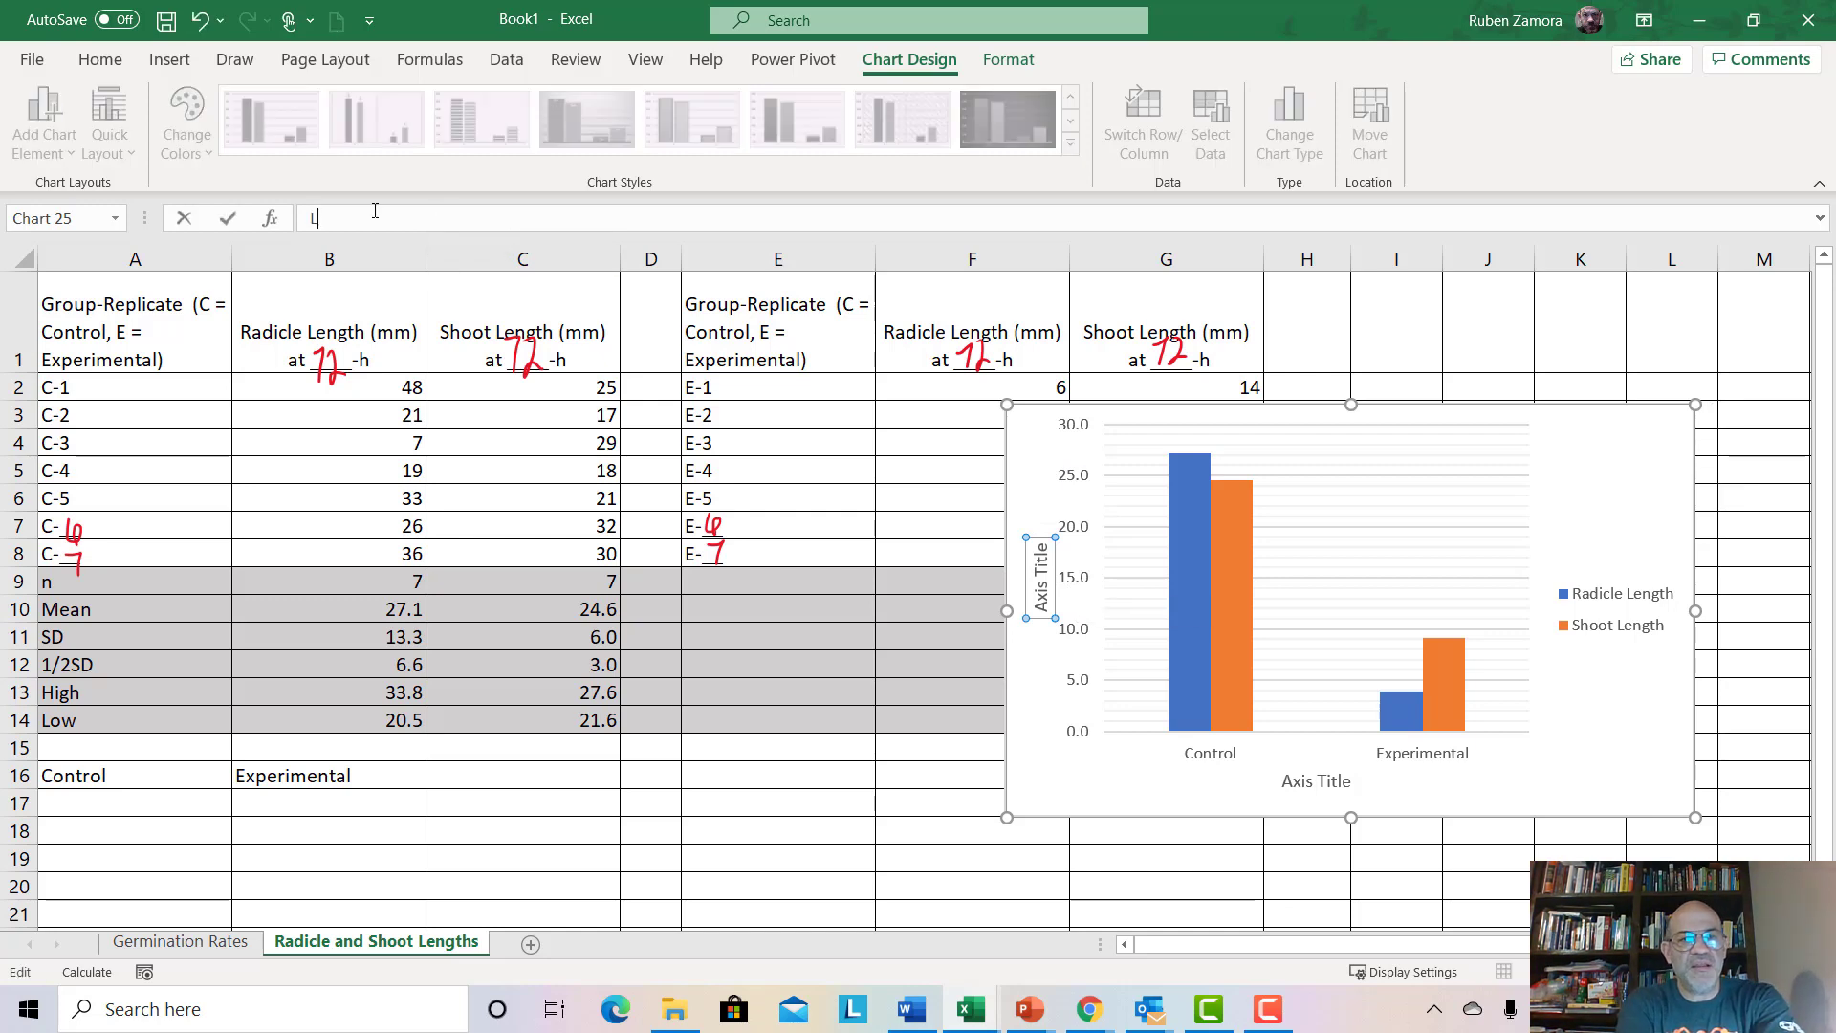
type("ength (mm")
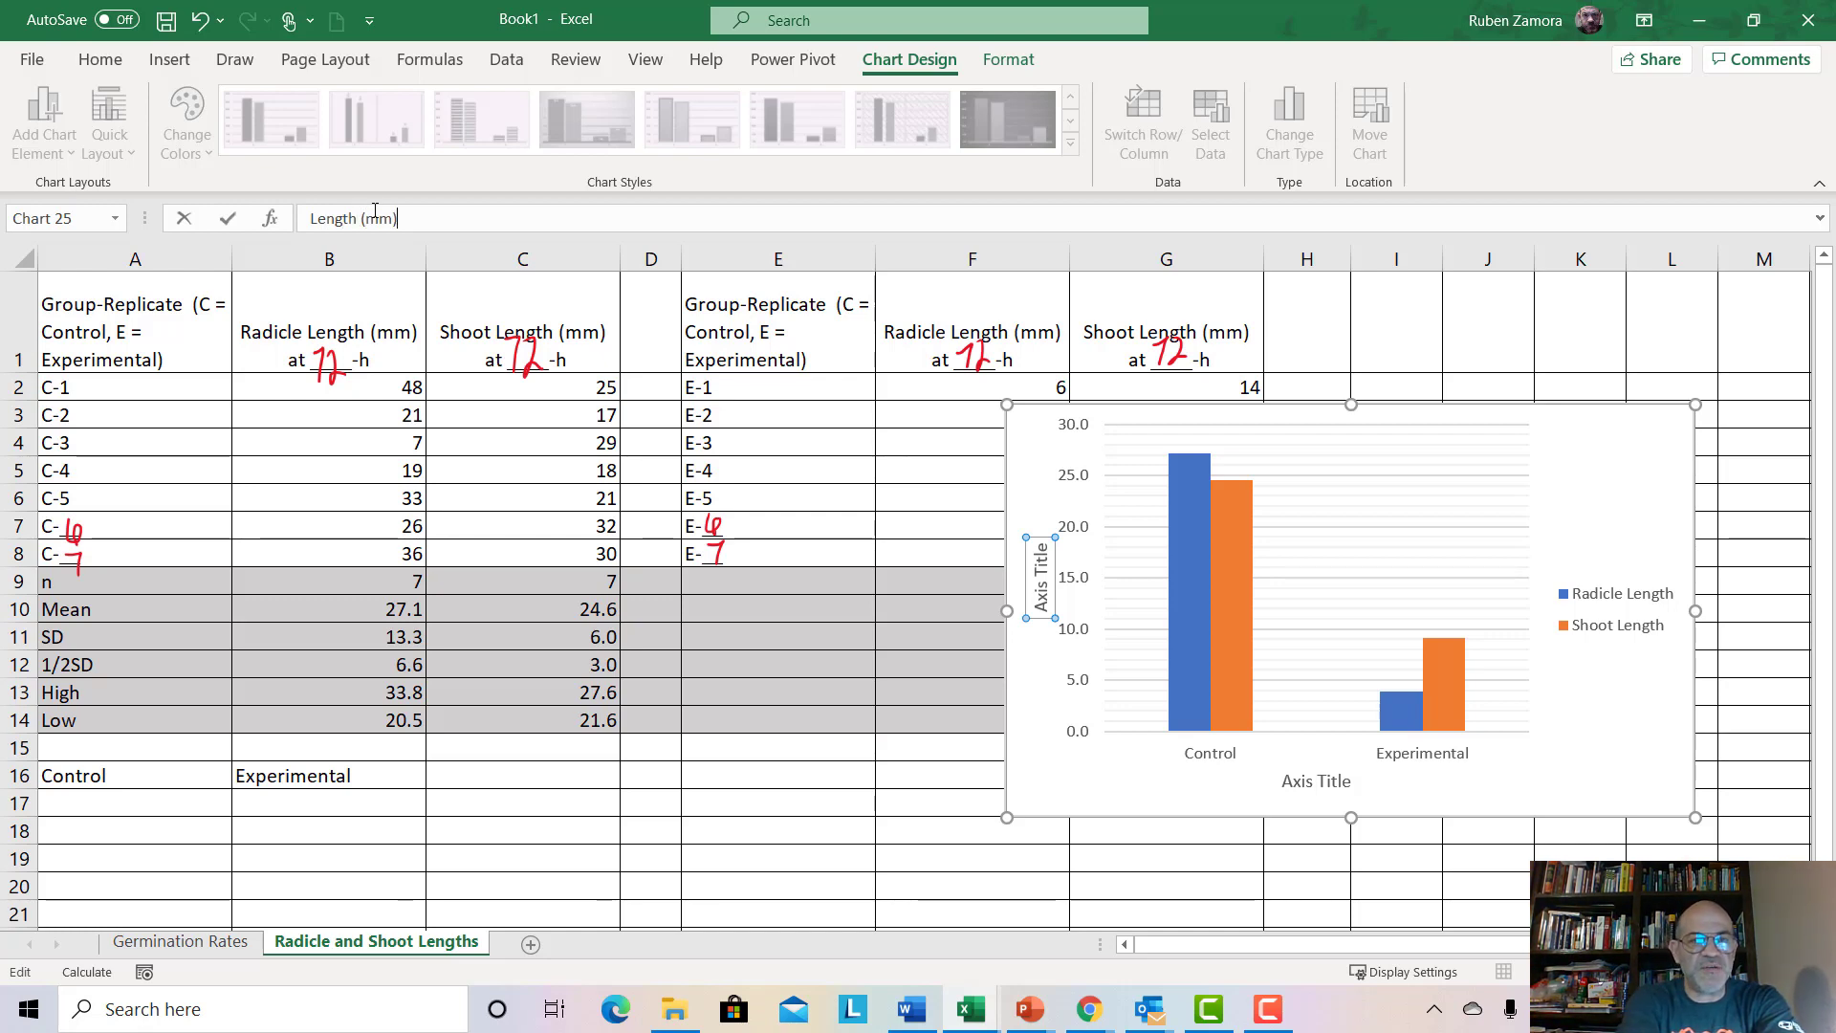
key("Return")
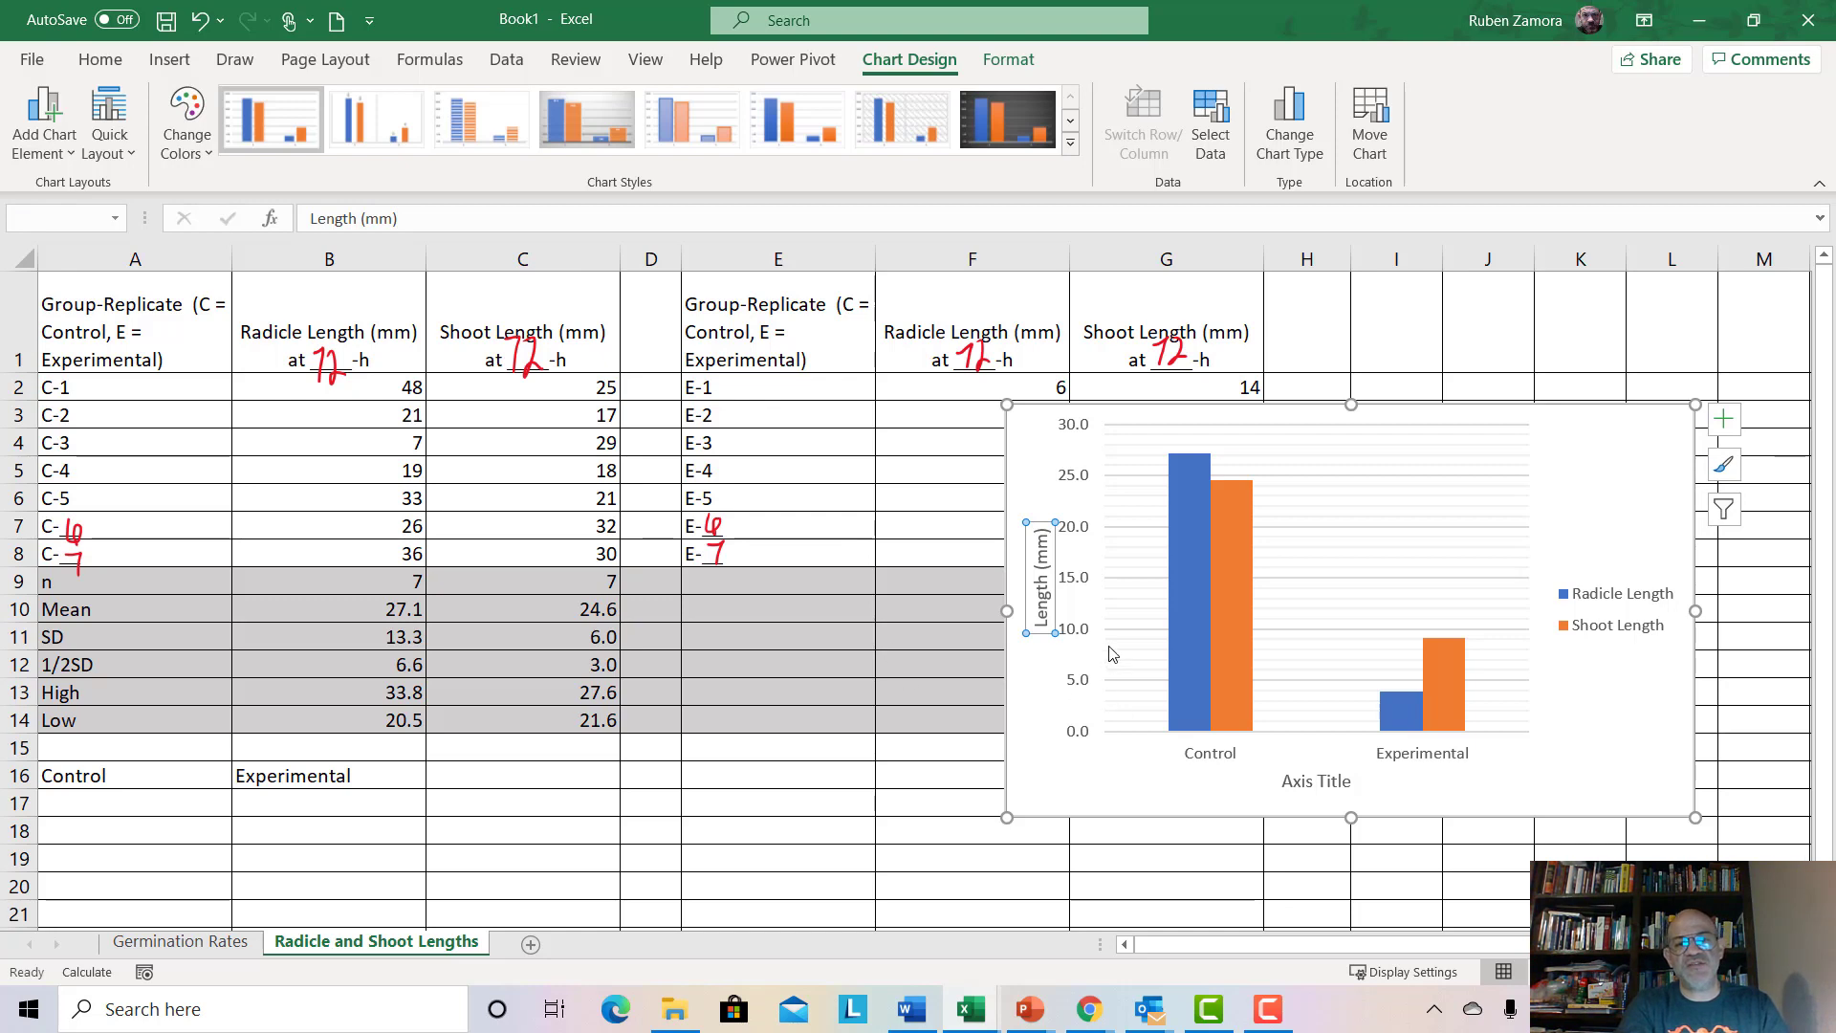
Set the chart's horizontal axis title to Group
left_click(1316, 784)
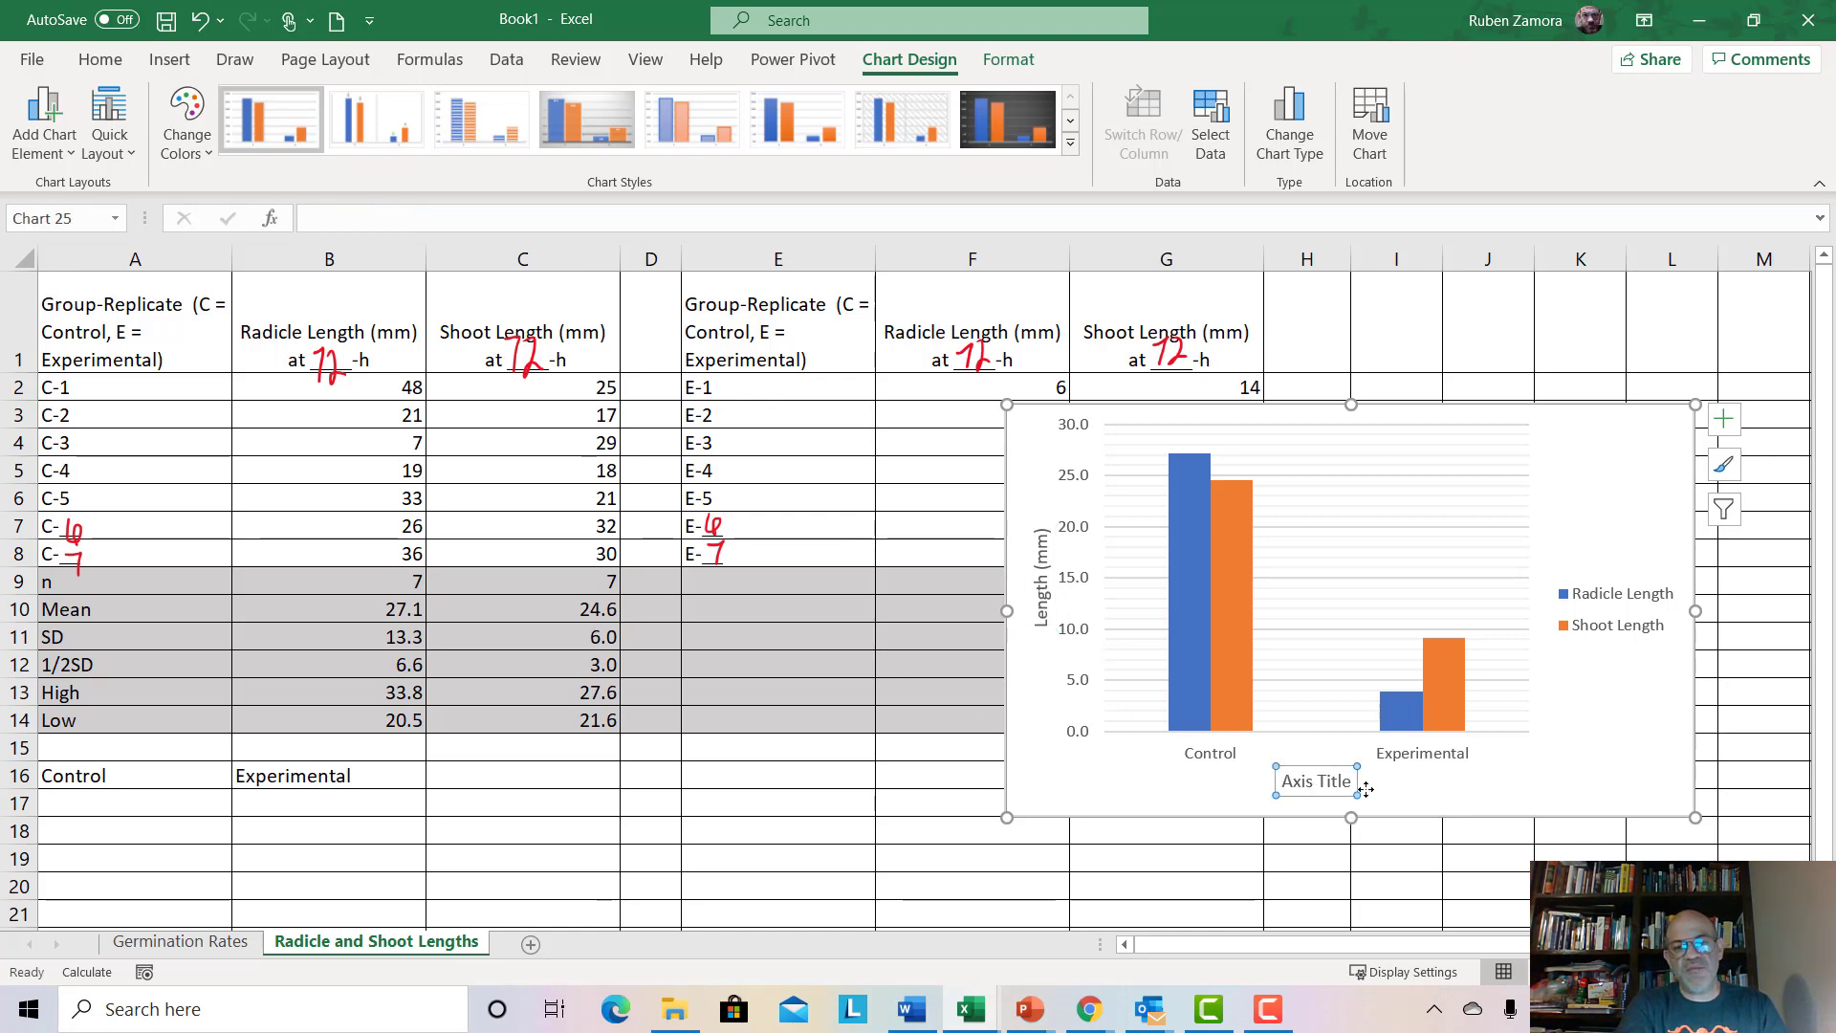
left_click(601, 216)
type("Group")
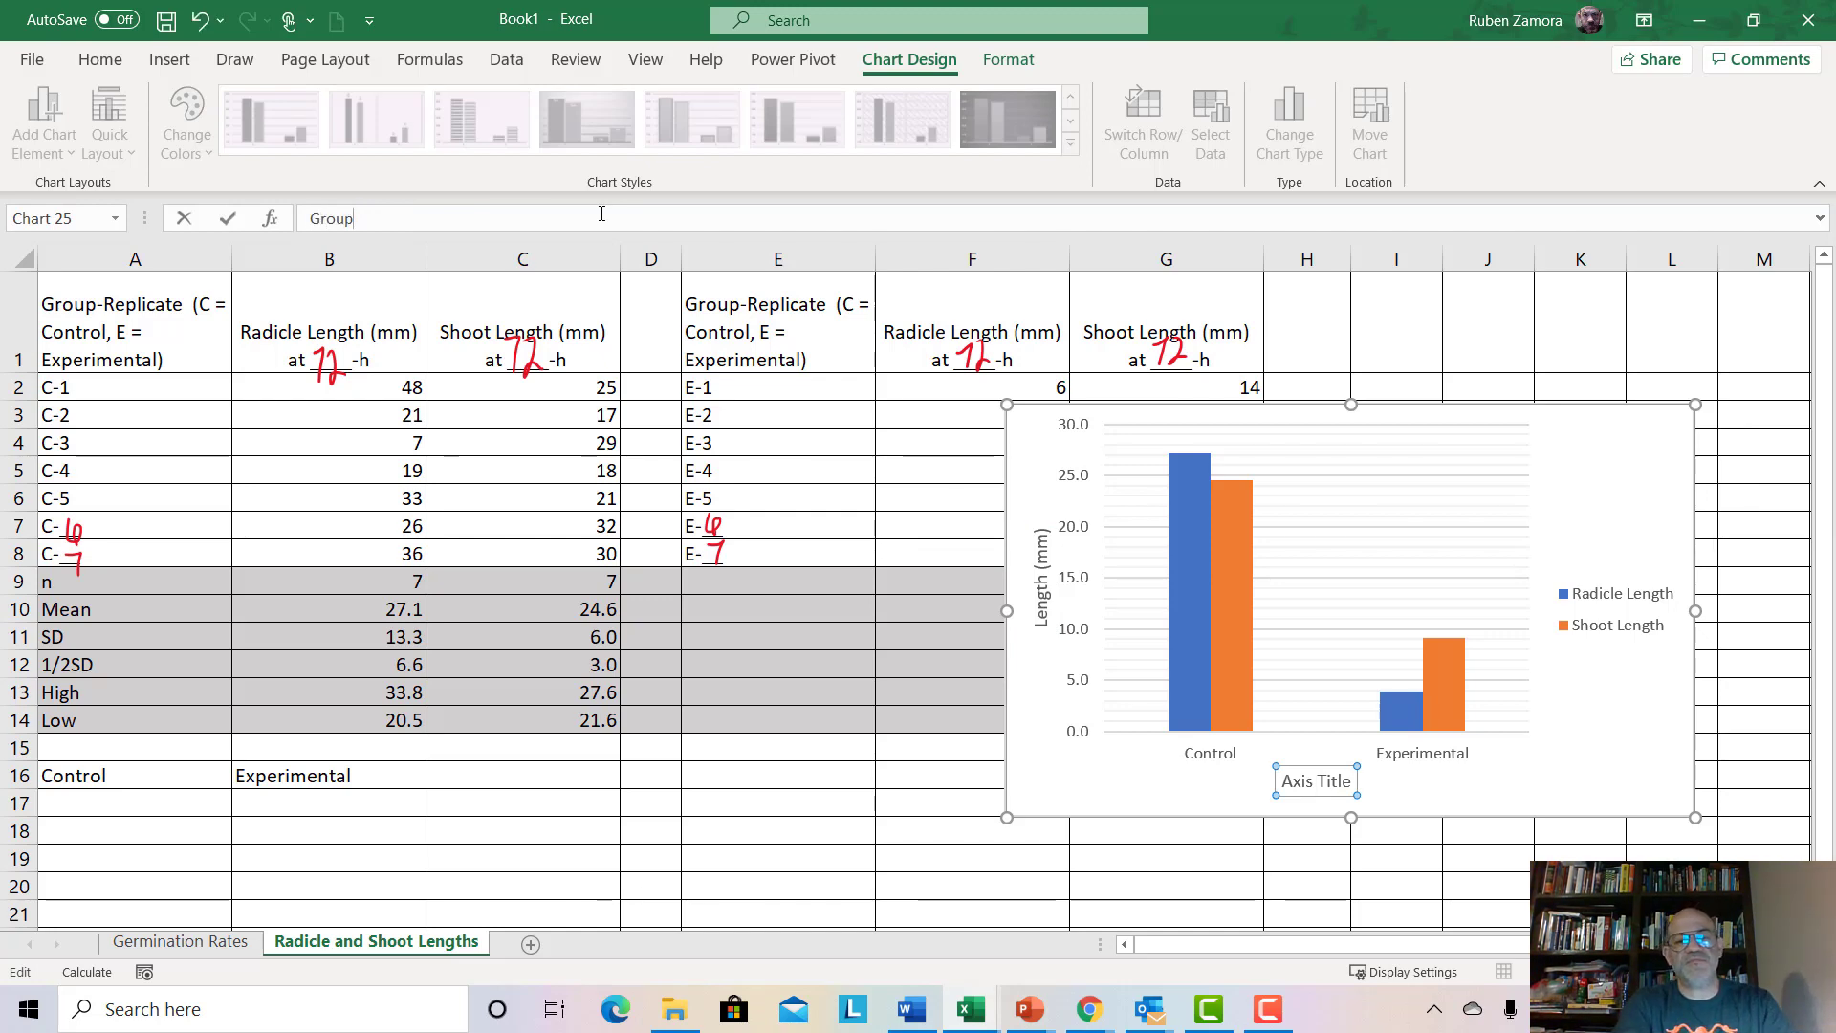
key("Return")
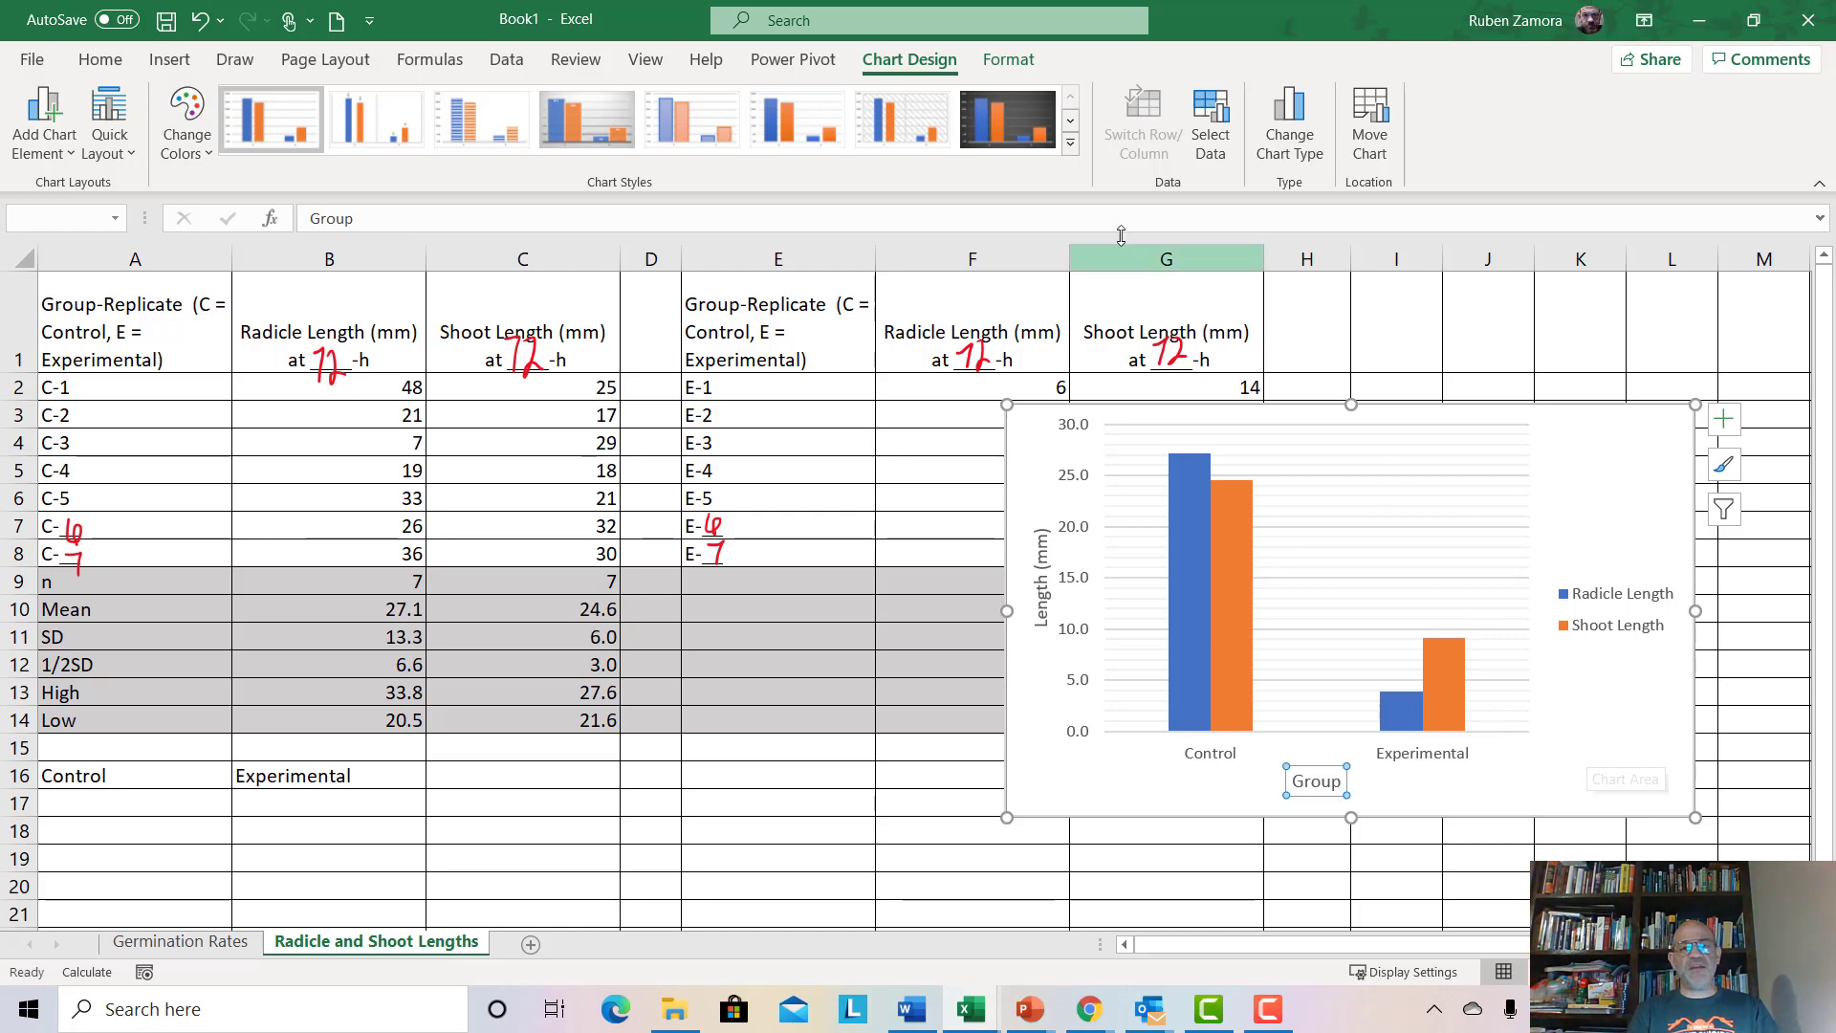
Examine the SD, 1/2SD and High formulas for the control radicle lengths in column B
left_click(1071, 143)
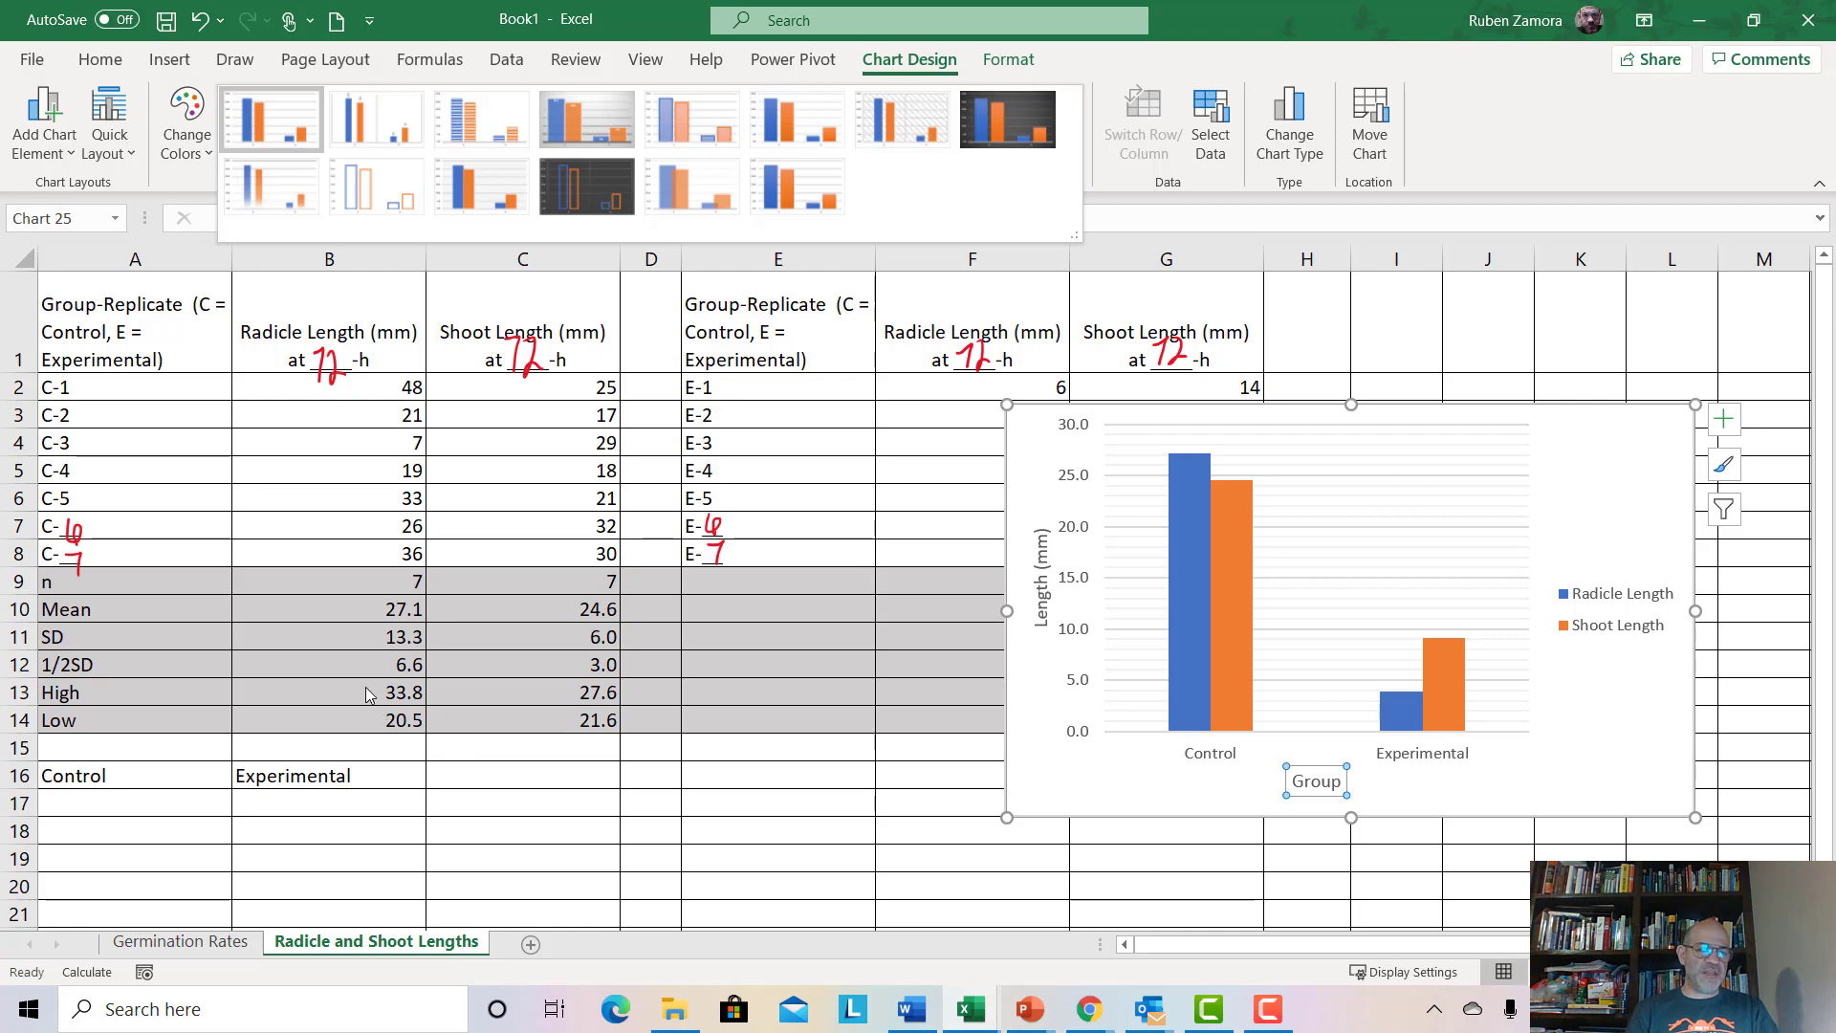
left_click(247, 698)
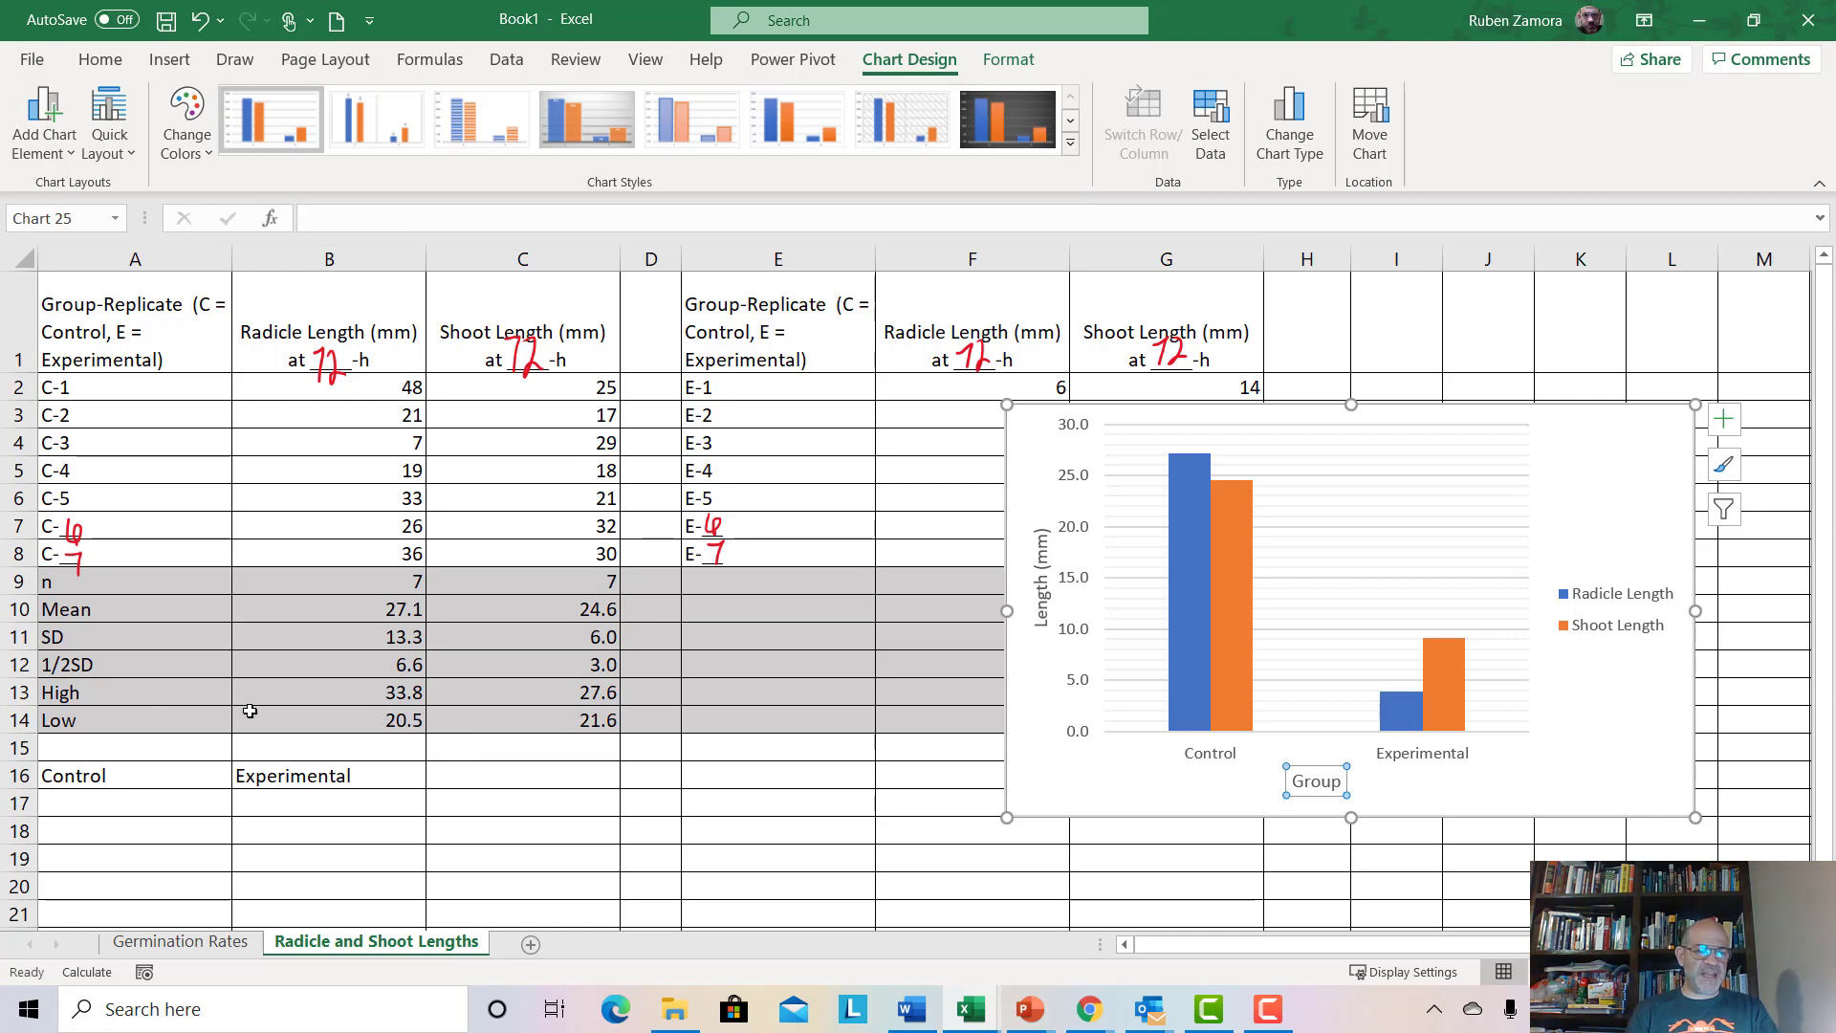
left_click(255, 695)
left_click(301, 731)
left_click(328, 695)
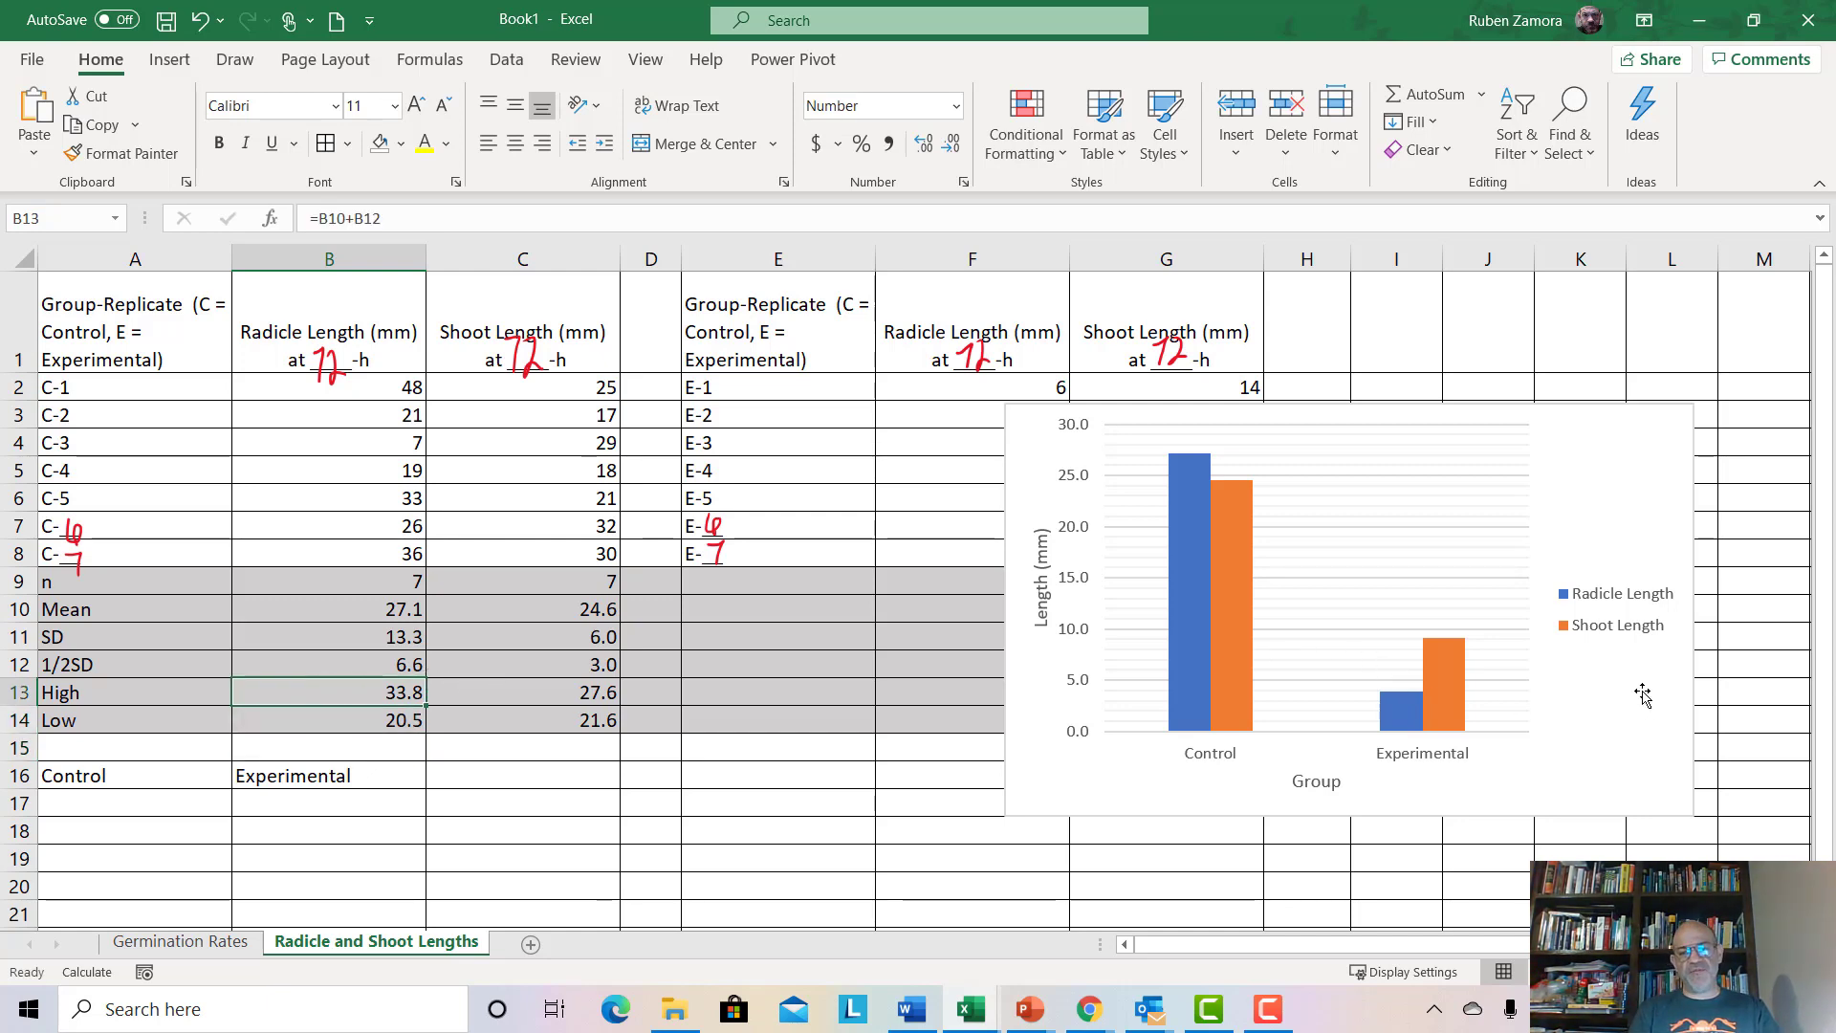
left_click(107, 663)
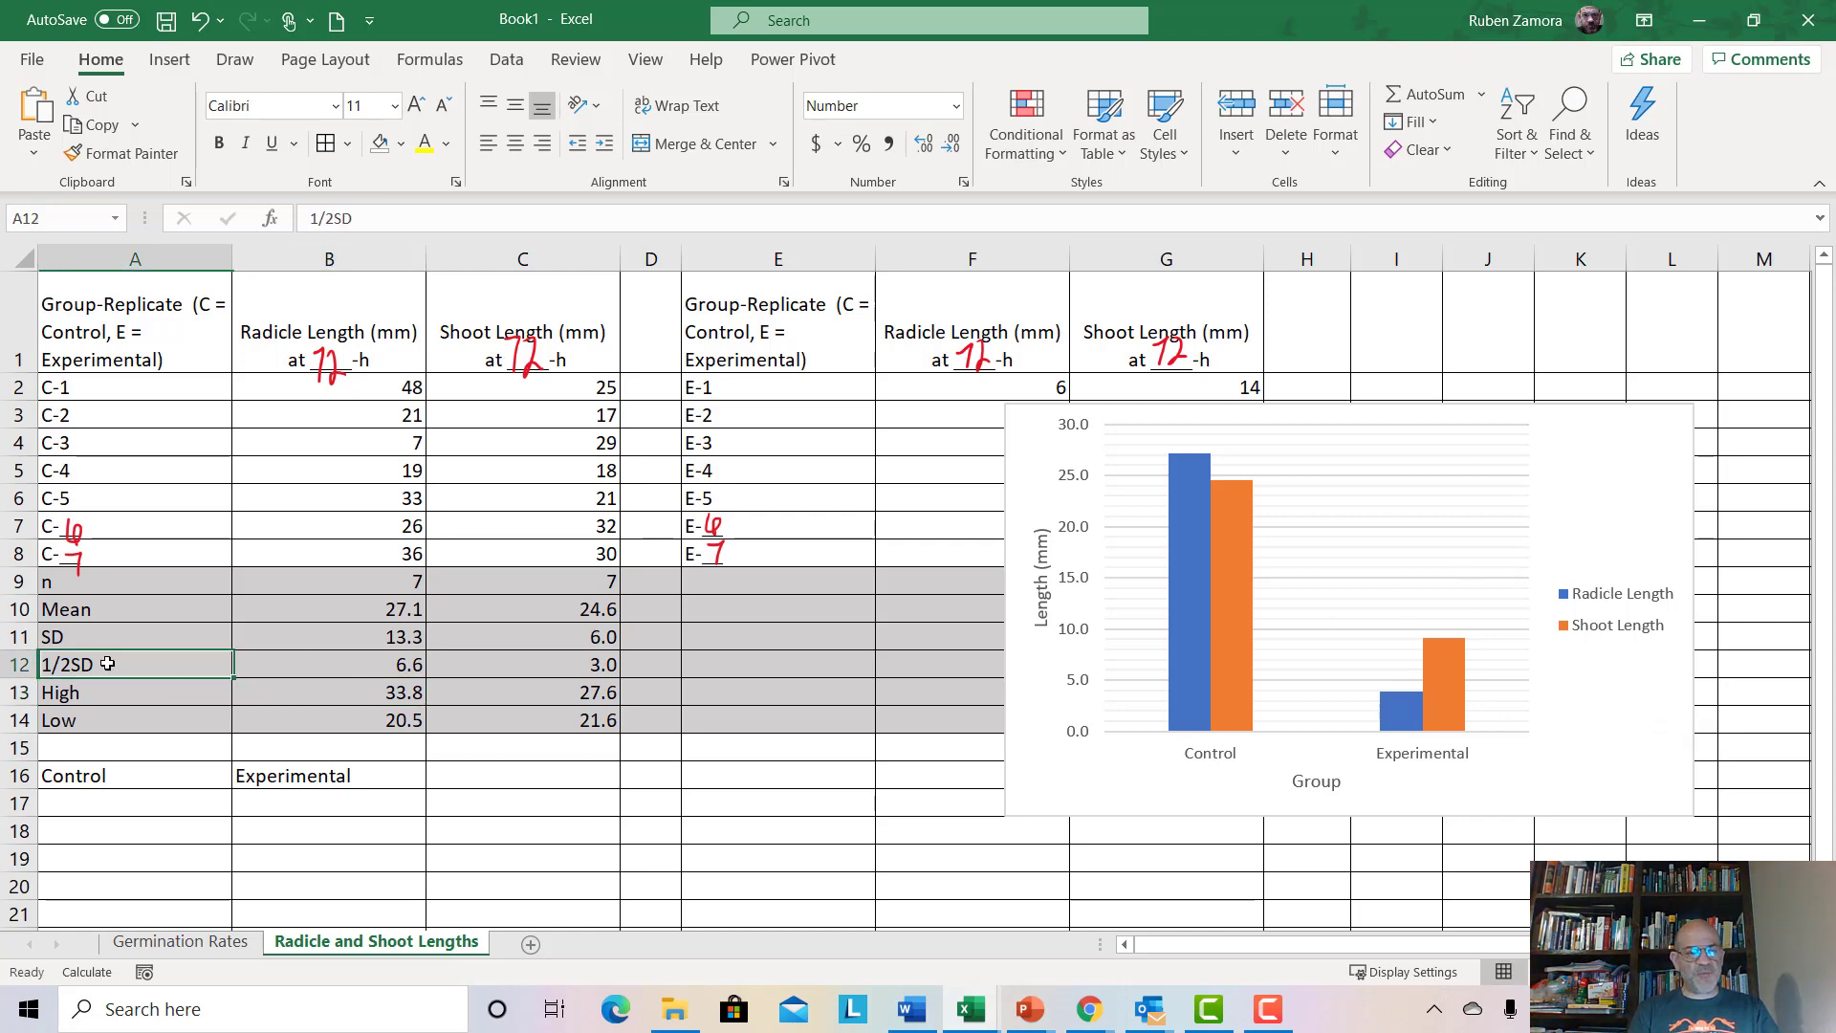
left_click(17, 666)
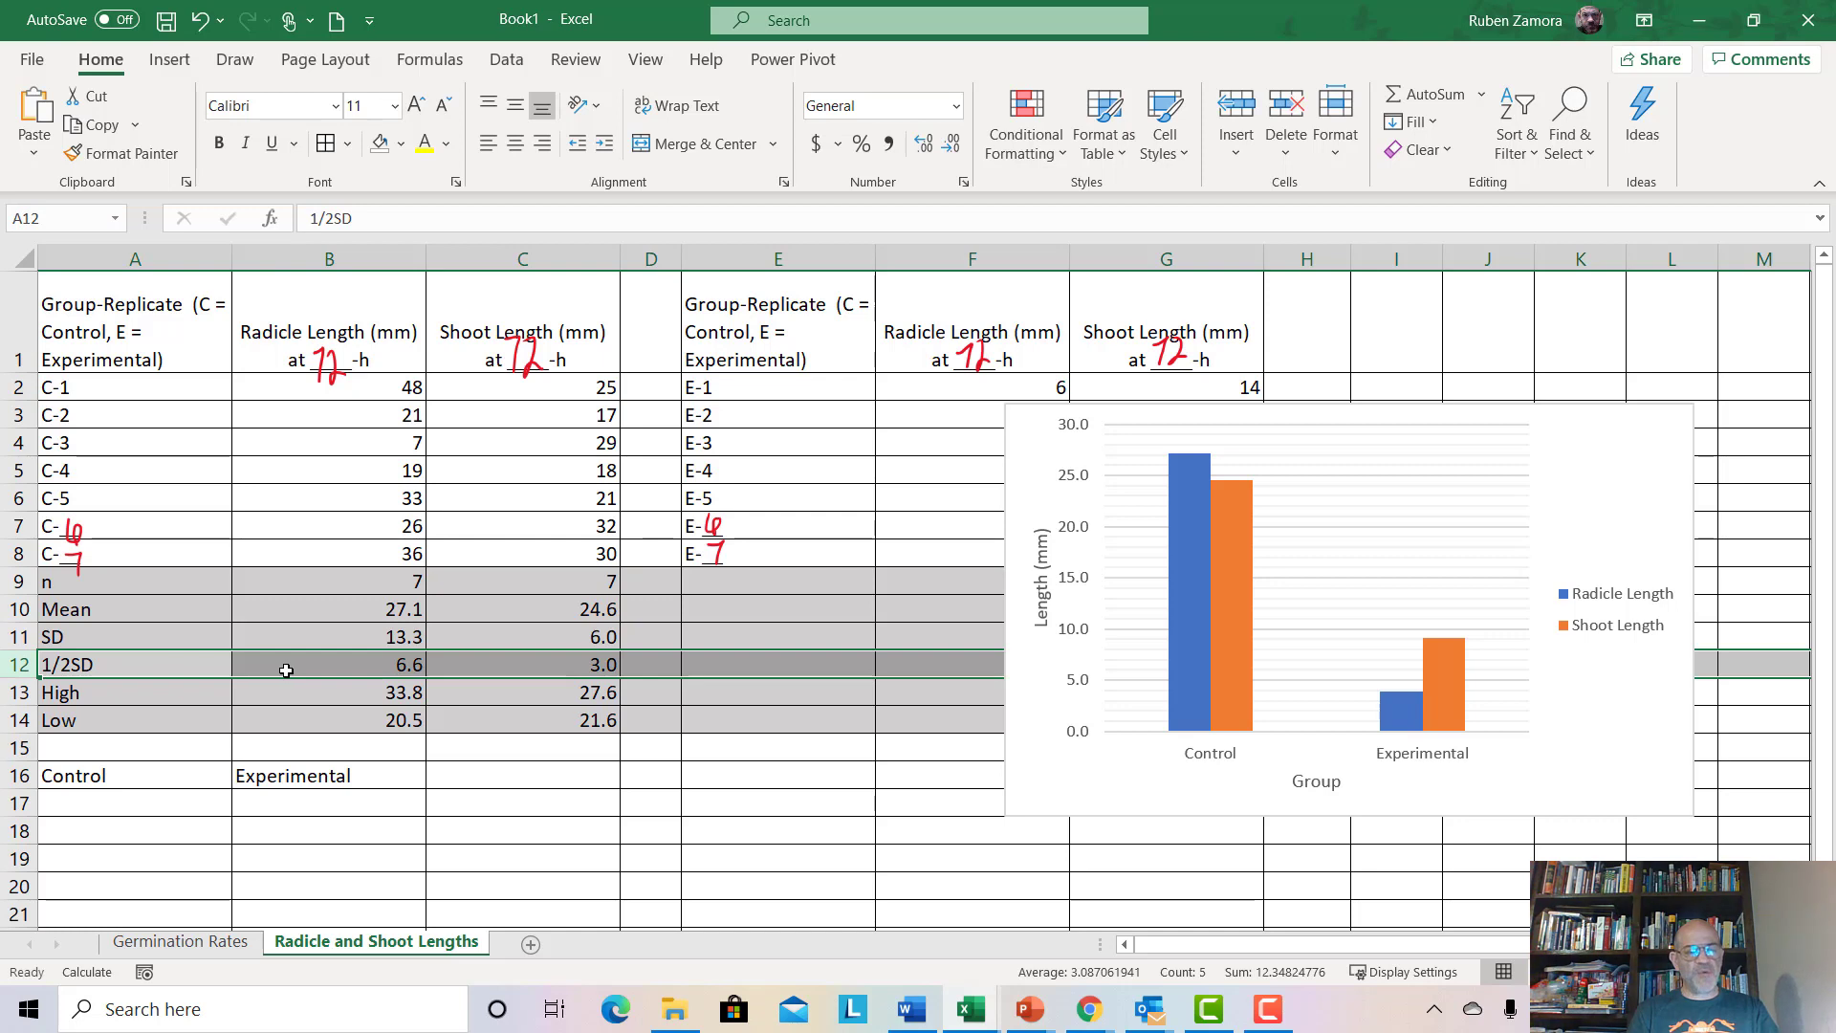
left_click(329, 640)
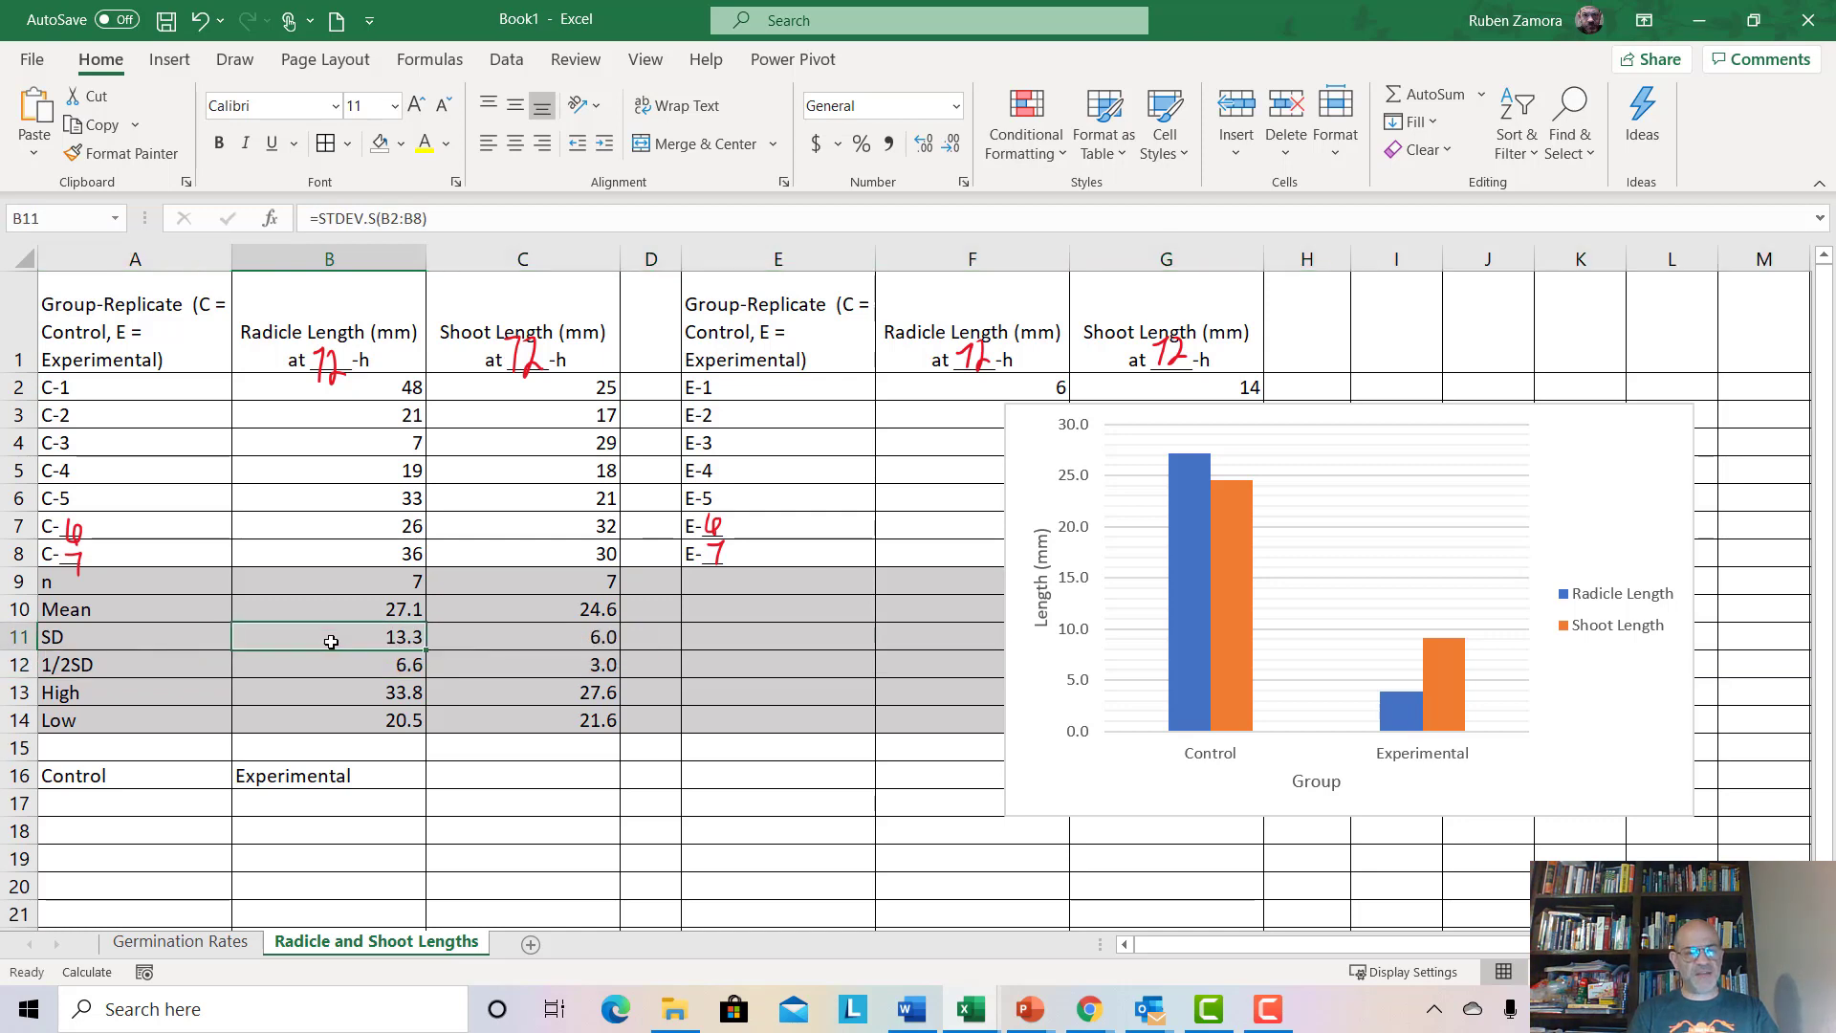
left_click(328, 668)
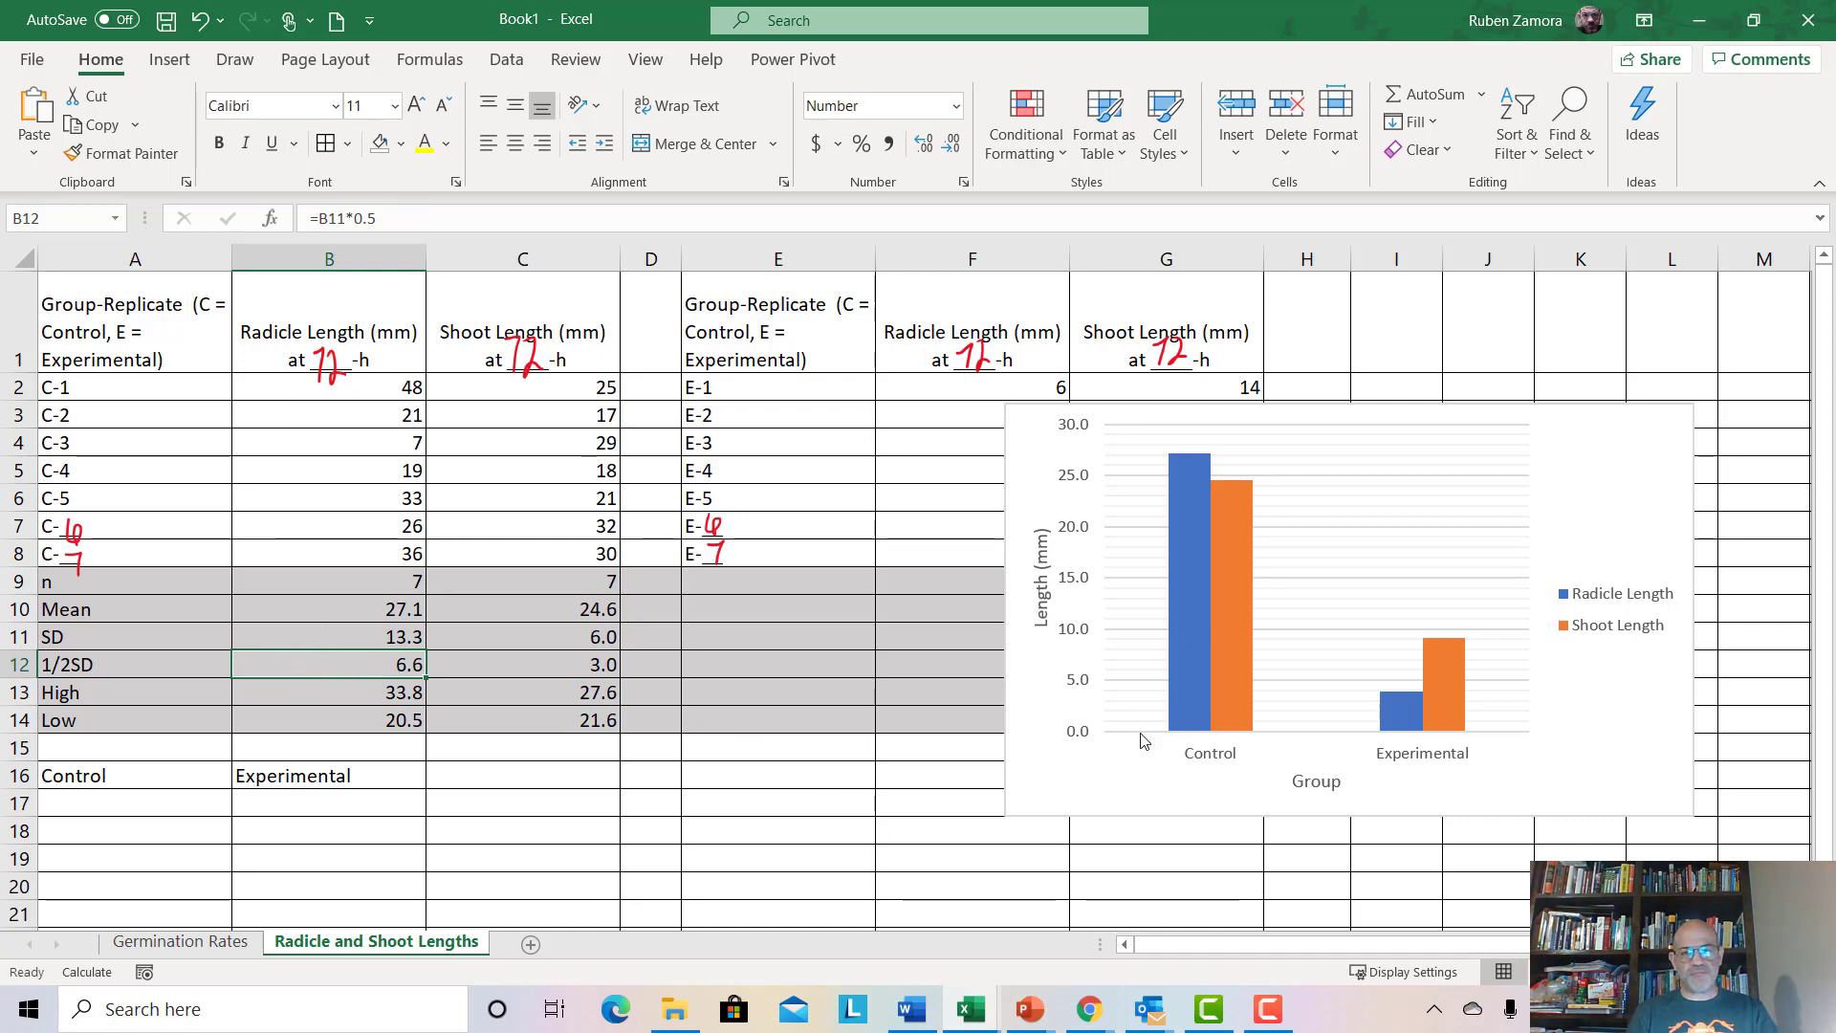
Move the chart clear of the experimental data so that it starts beside column G at row 3
left_click(1046, 797)
left_click_drag(1046, 797, 1341, 813)
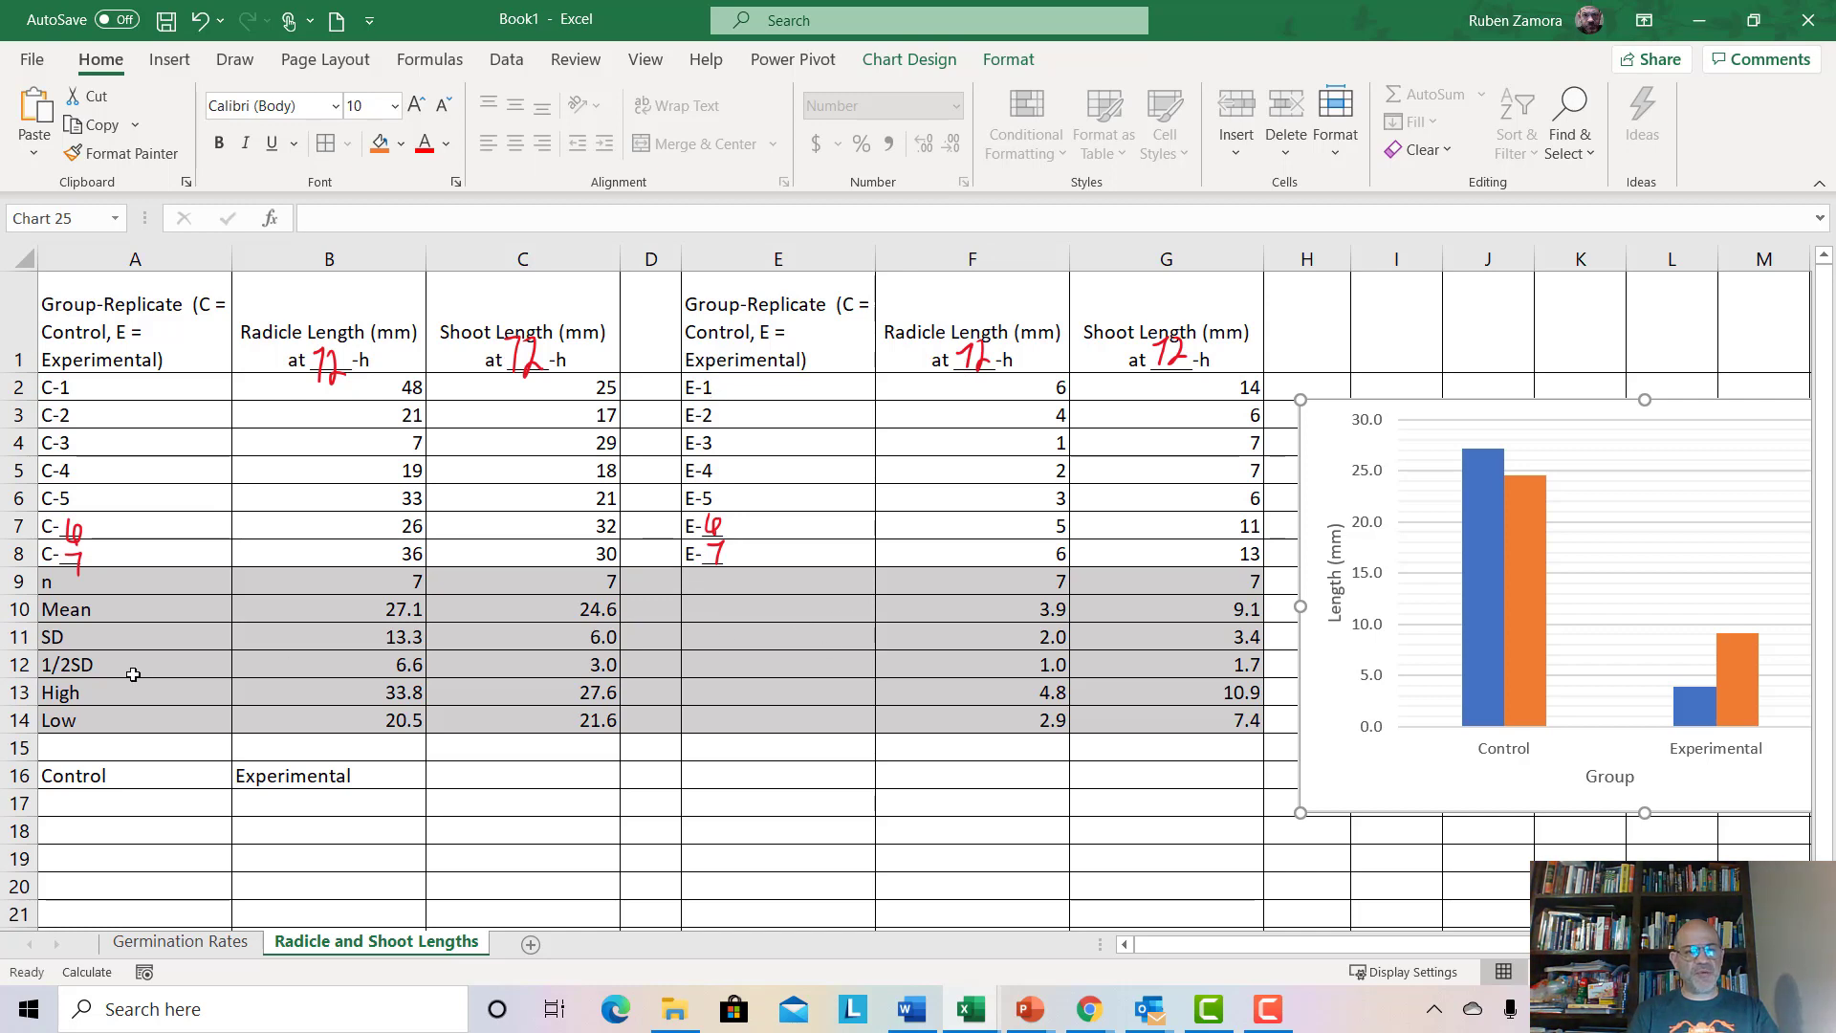
left_click(985, 669)
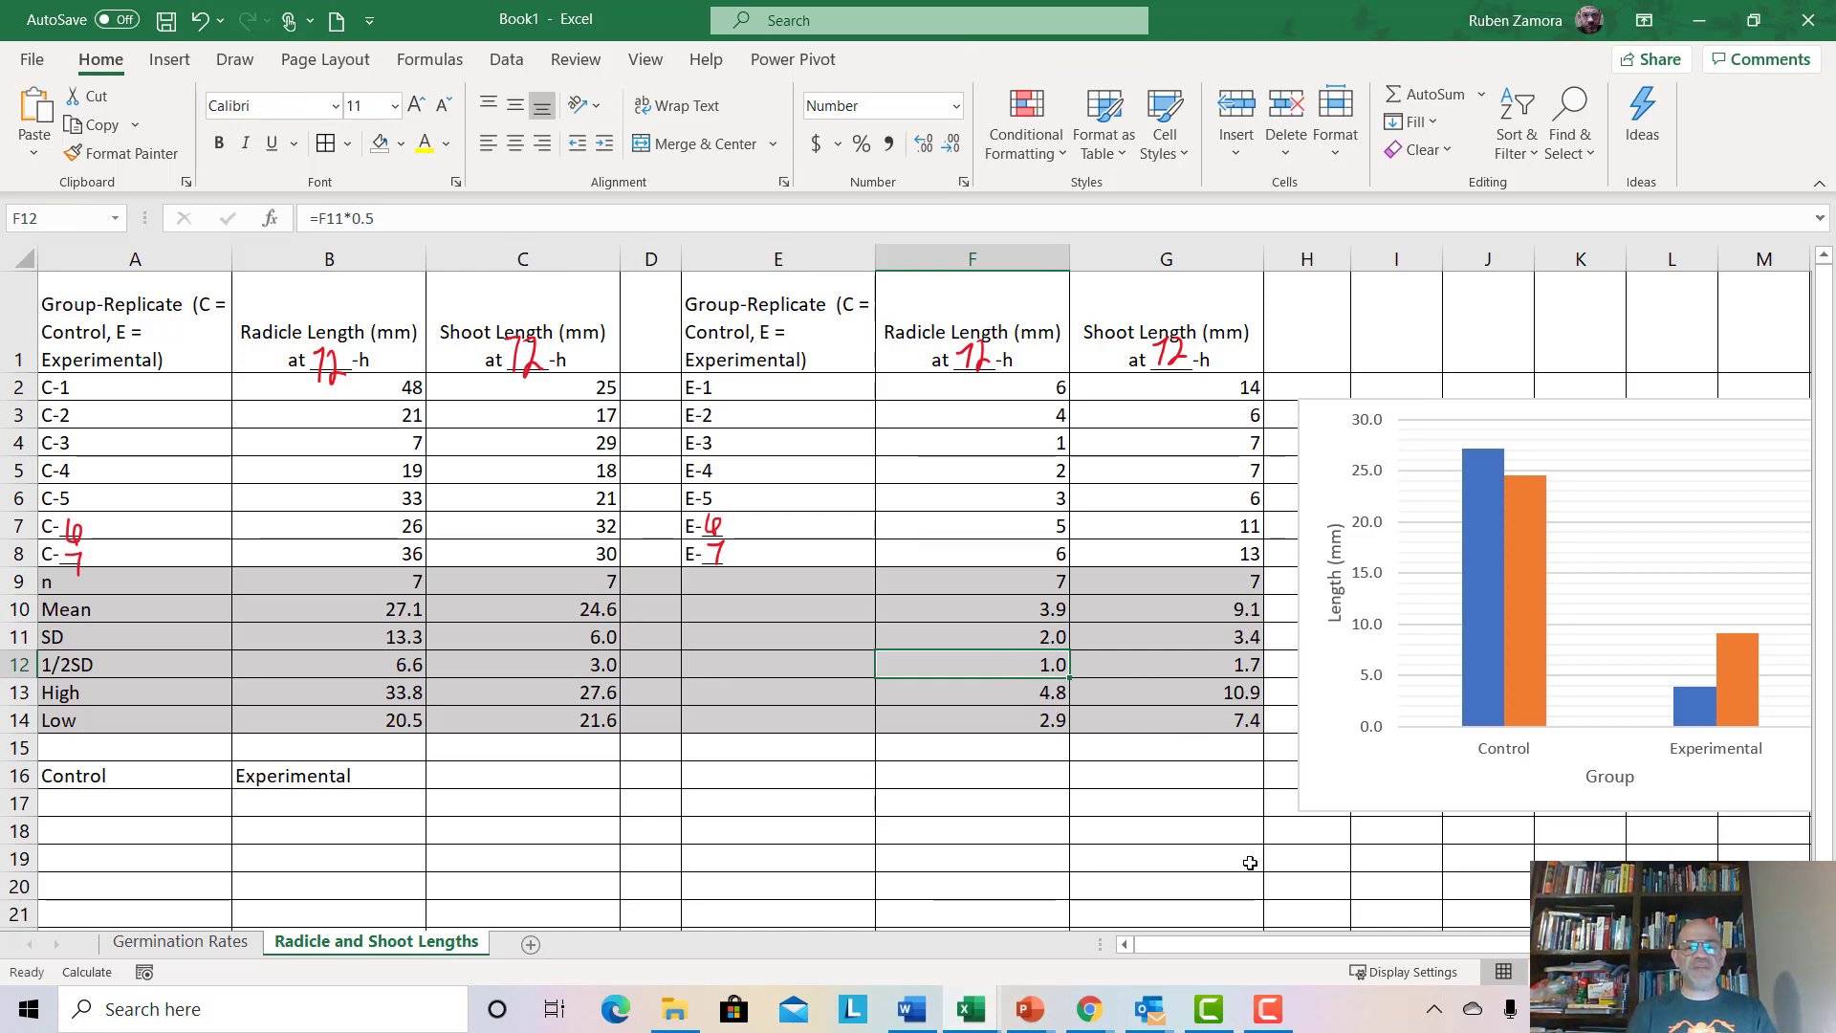
mouse_move(1378, 789)
left_mouse_down()
mouse_move(1336, 807)
mouse_move(1376, 805)
left_mouse_up()
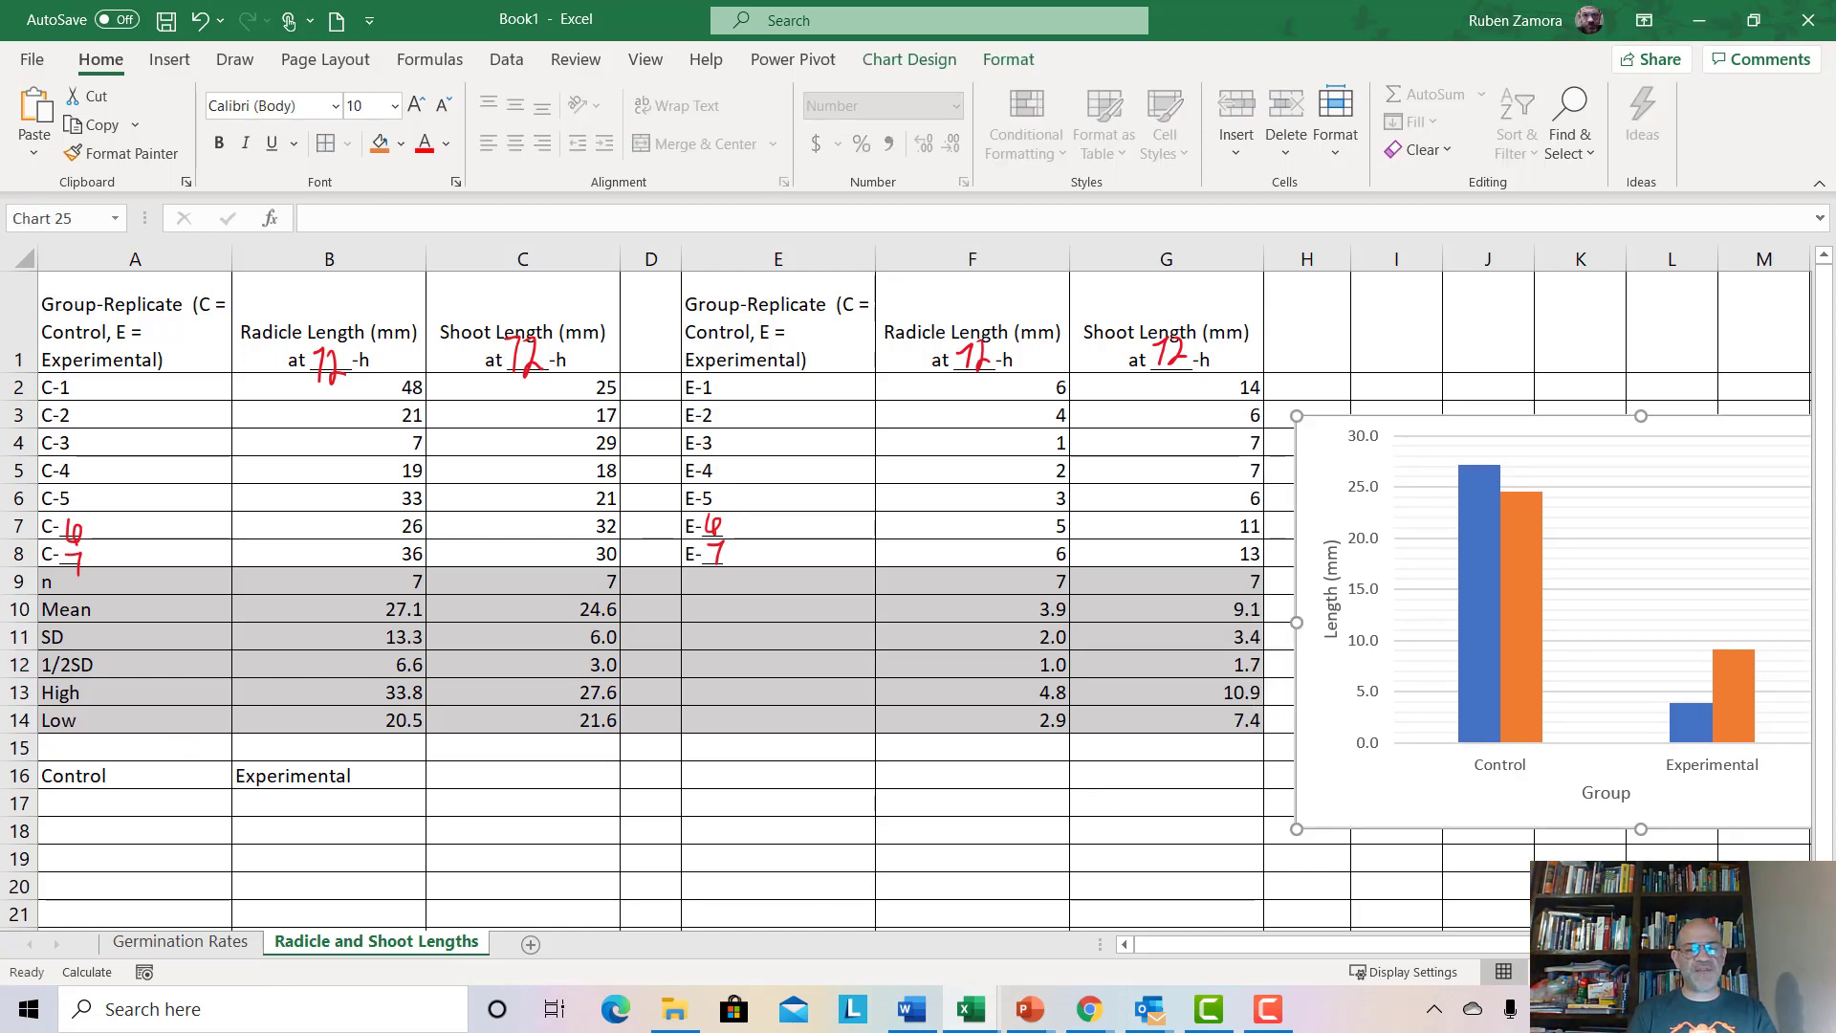
scroll(1616, 825, "right", 2)
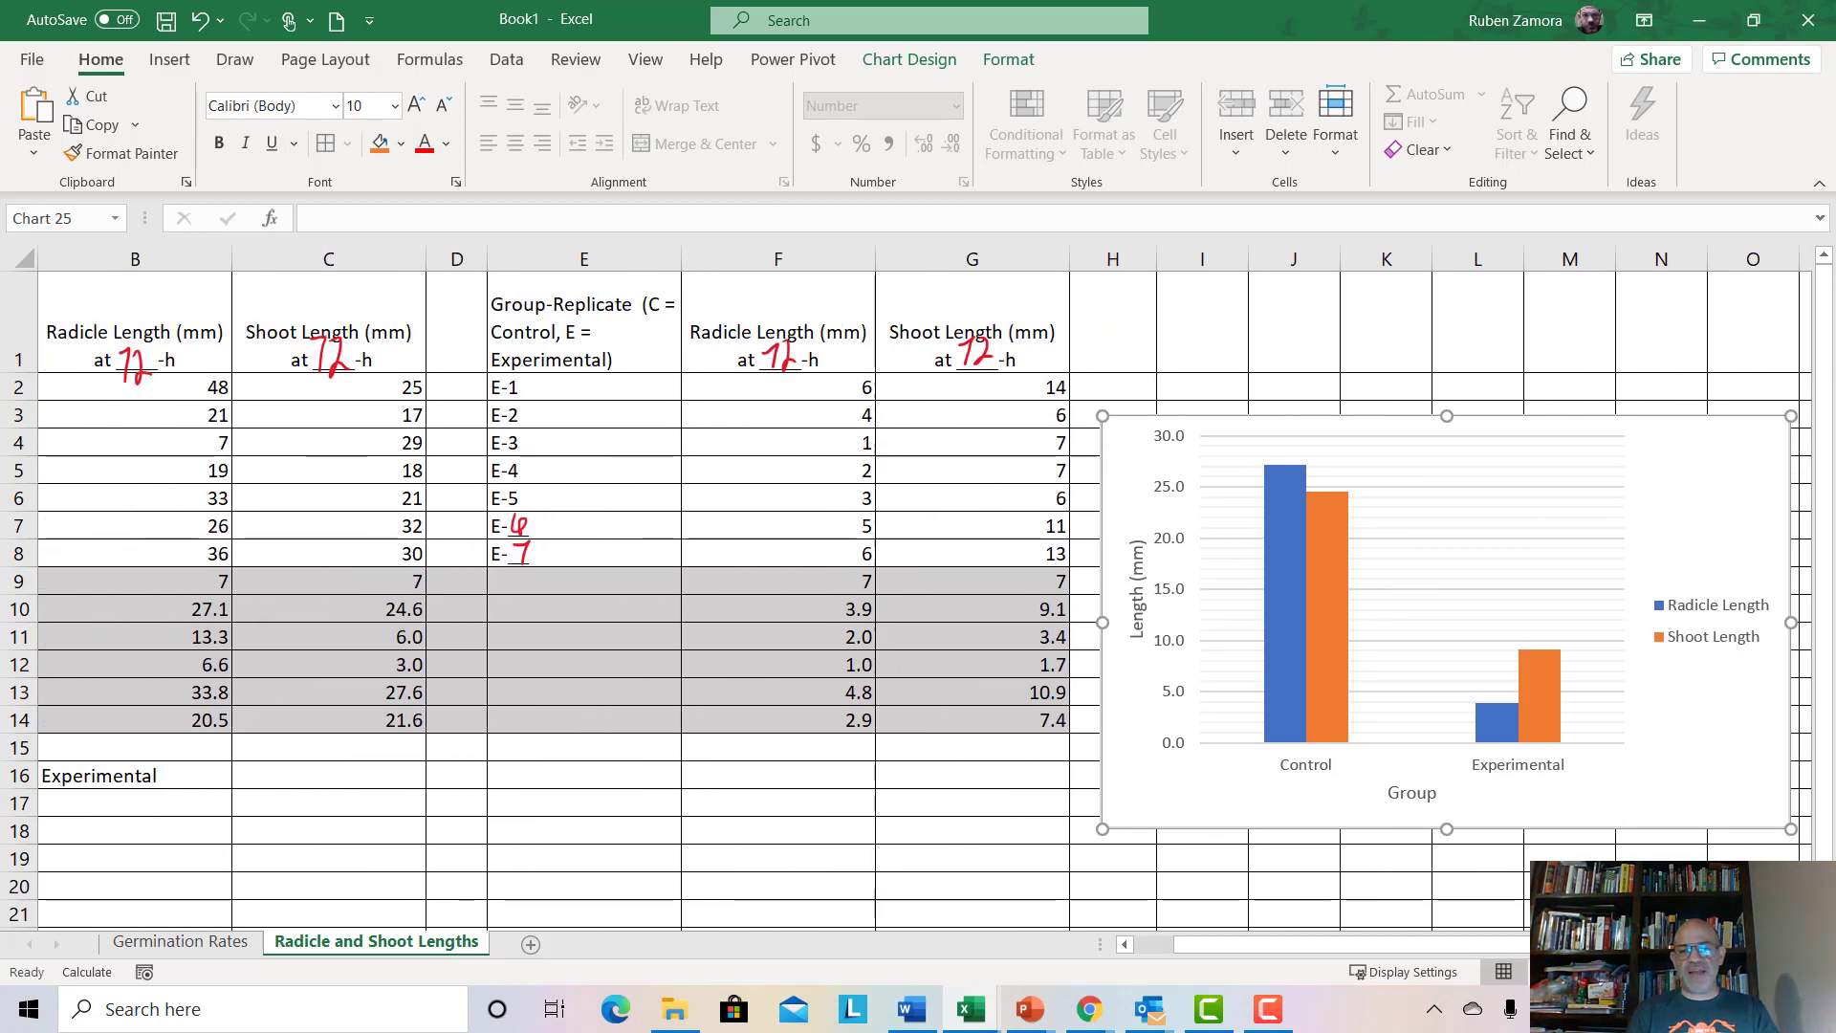
scroll(1526, 889, "right", 2)
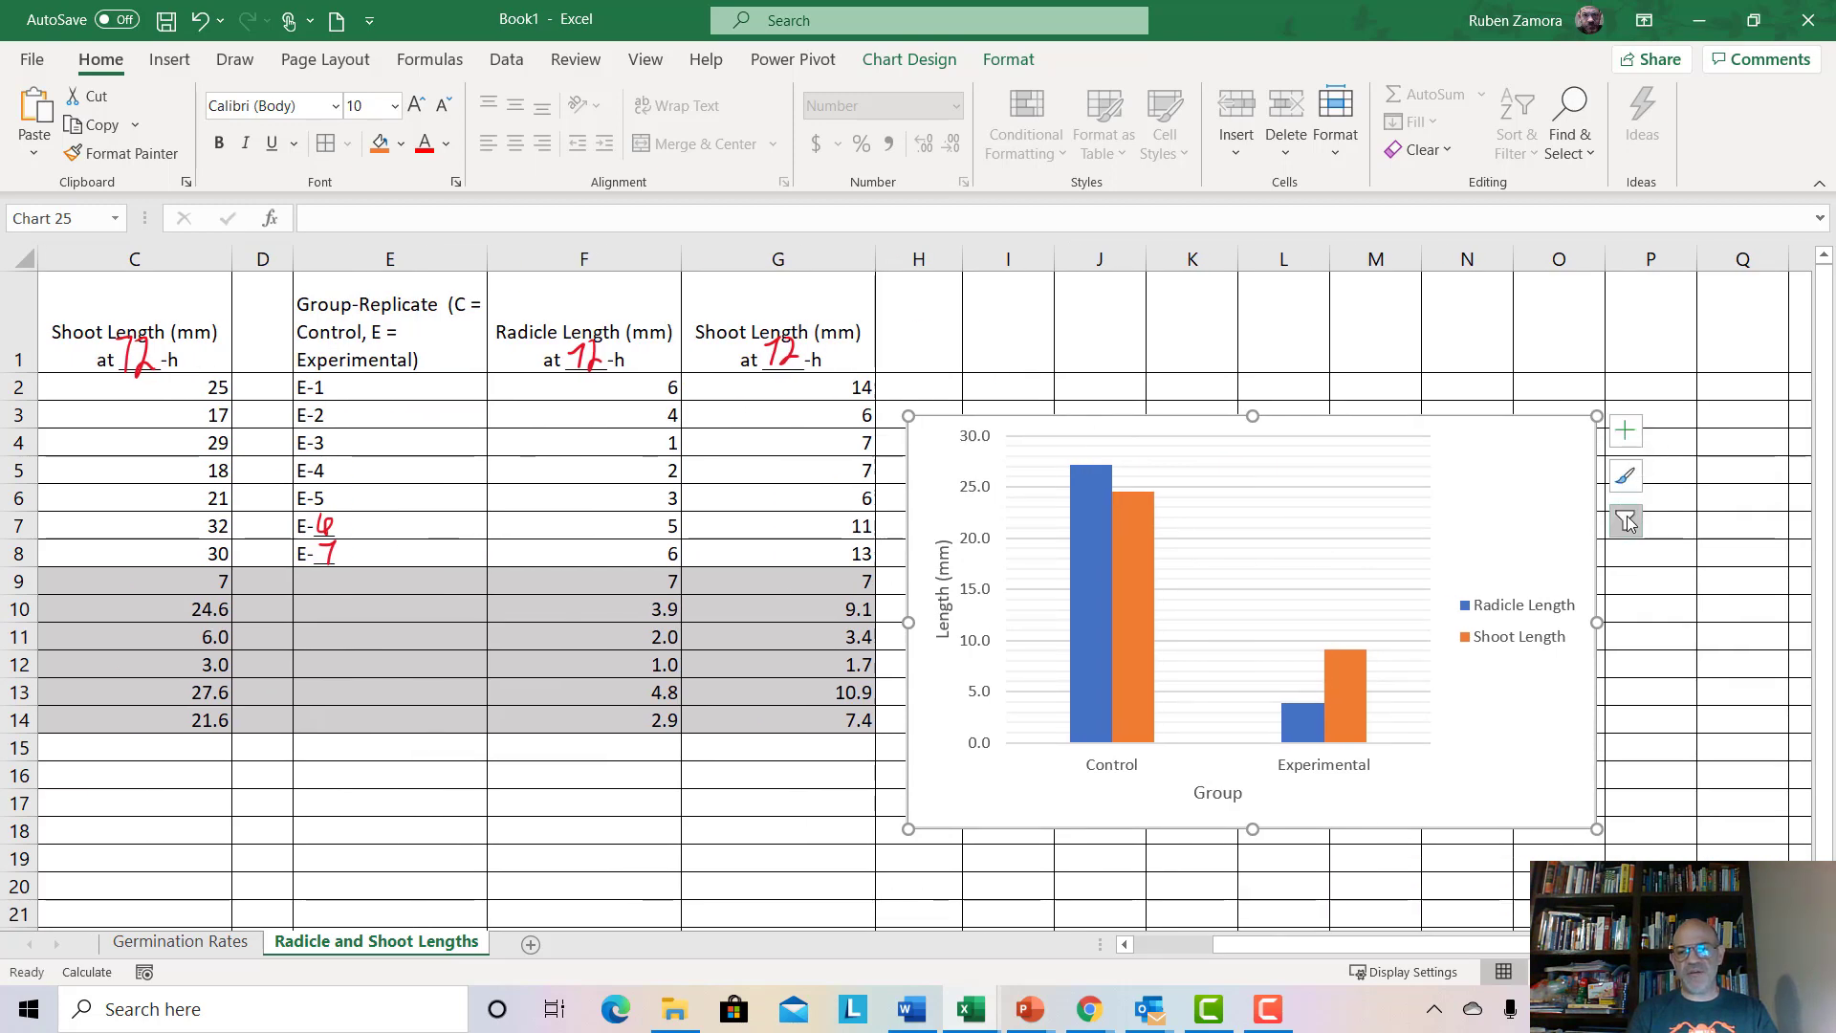
Add error bars with detailed options to the Radicle Length series of the chart
left_click(1624, 431)
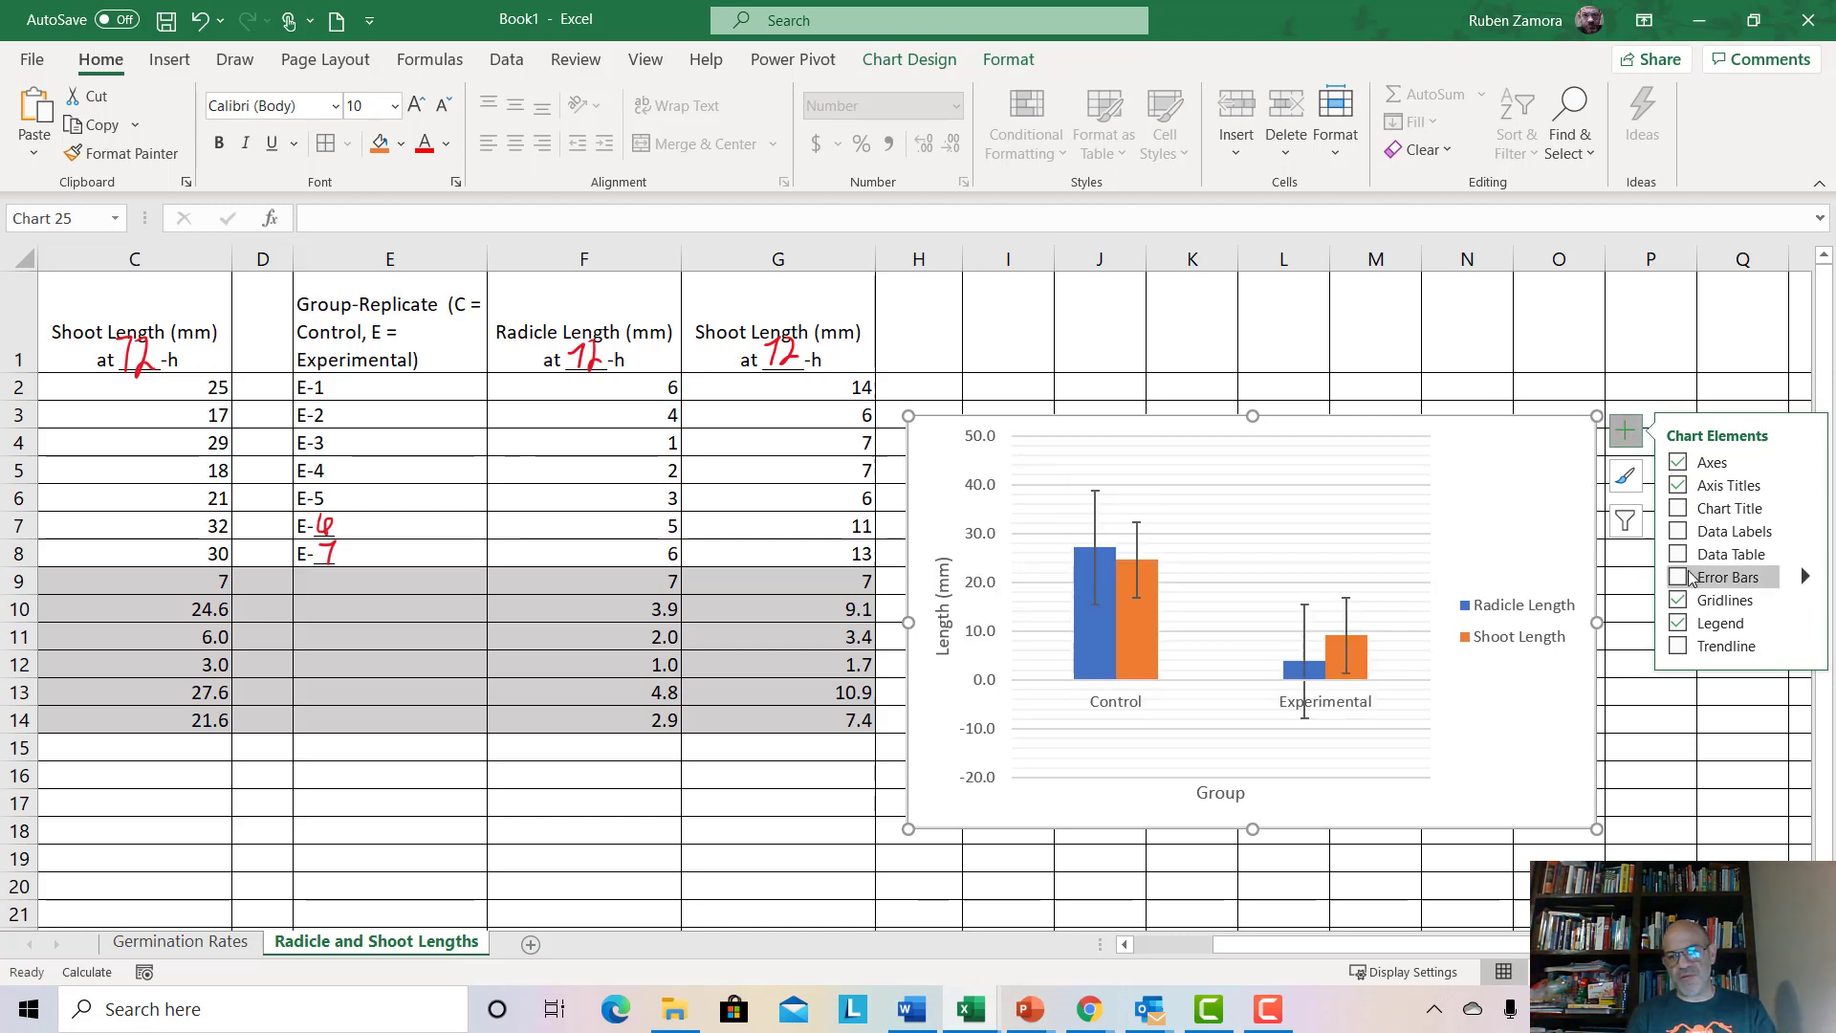
left_click(1806, 579)
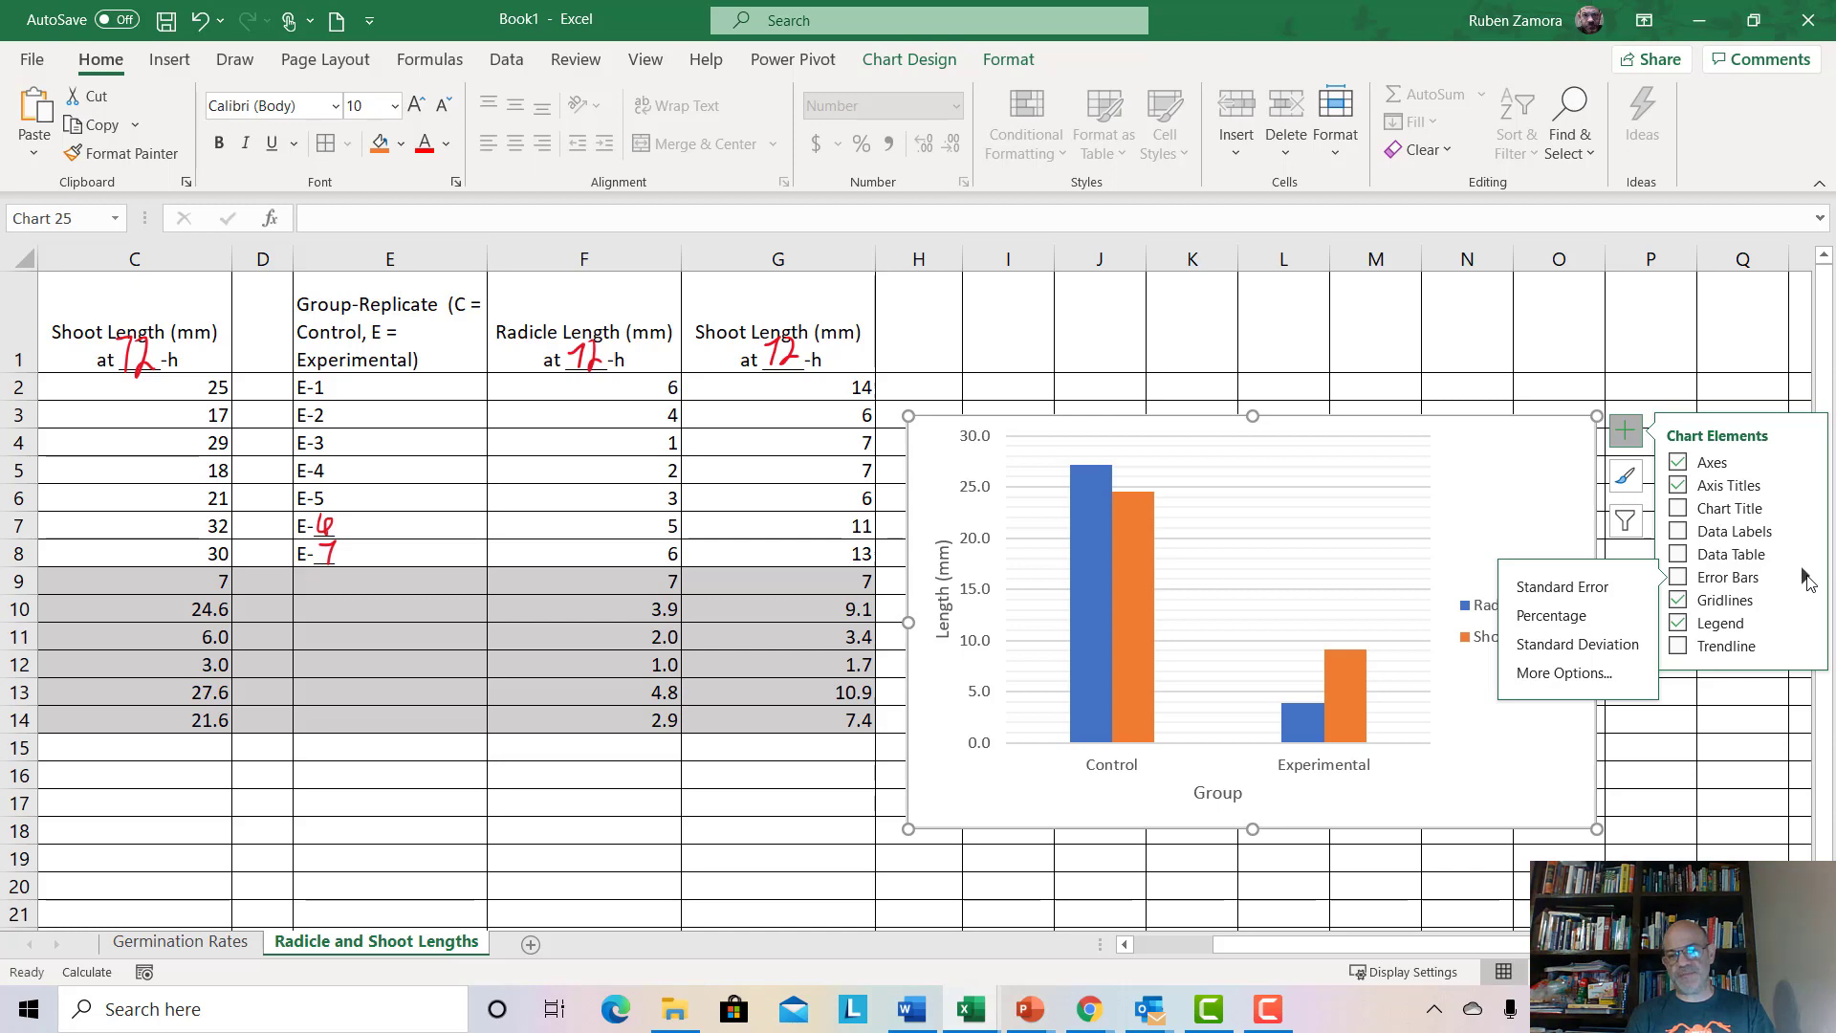
left_click(1568, 673)
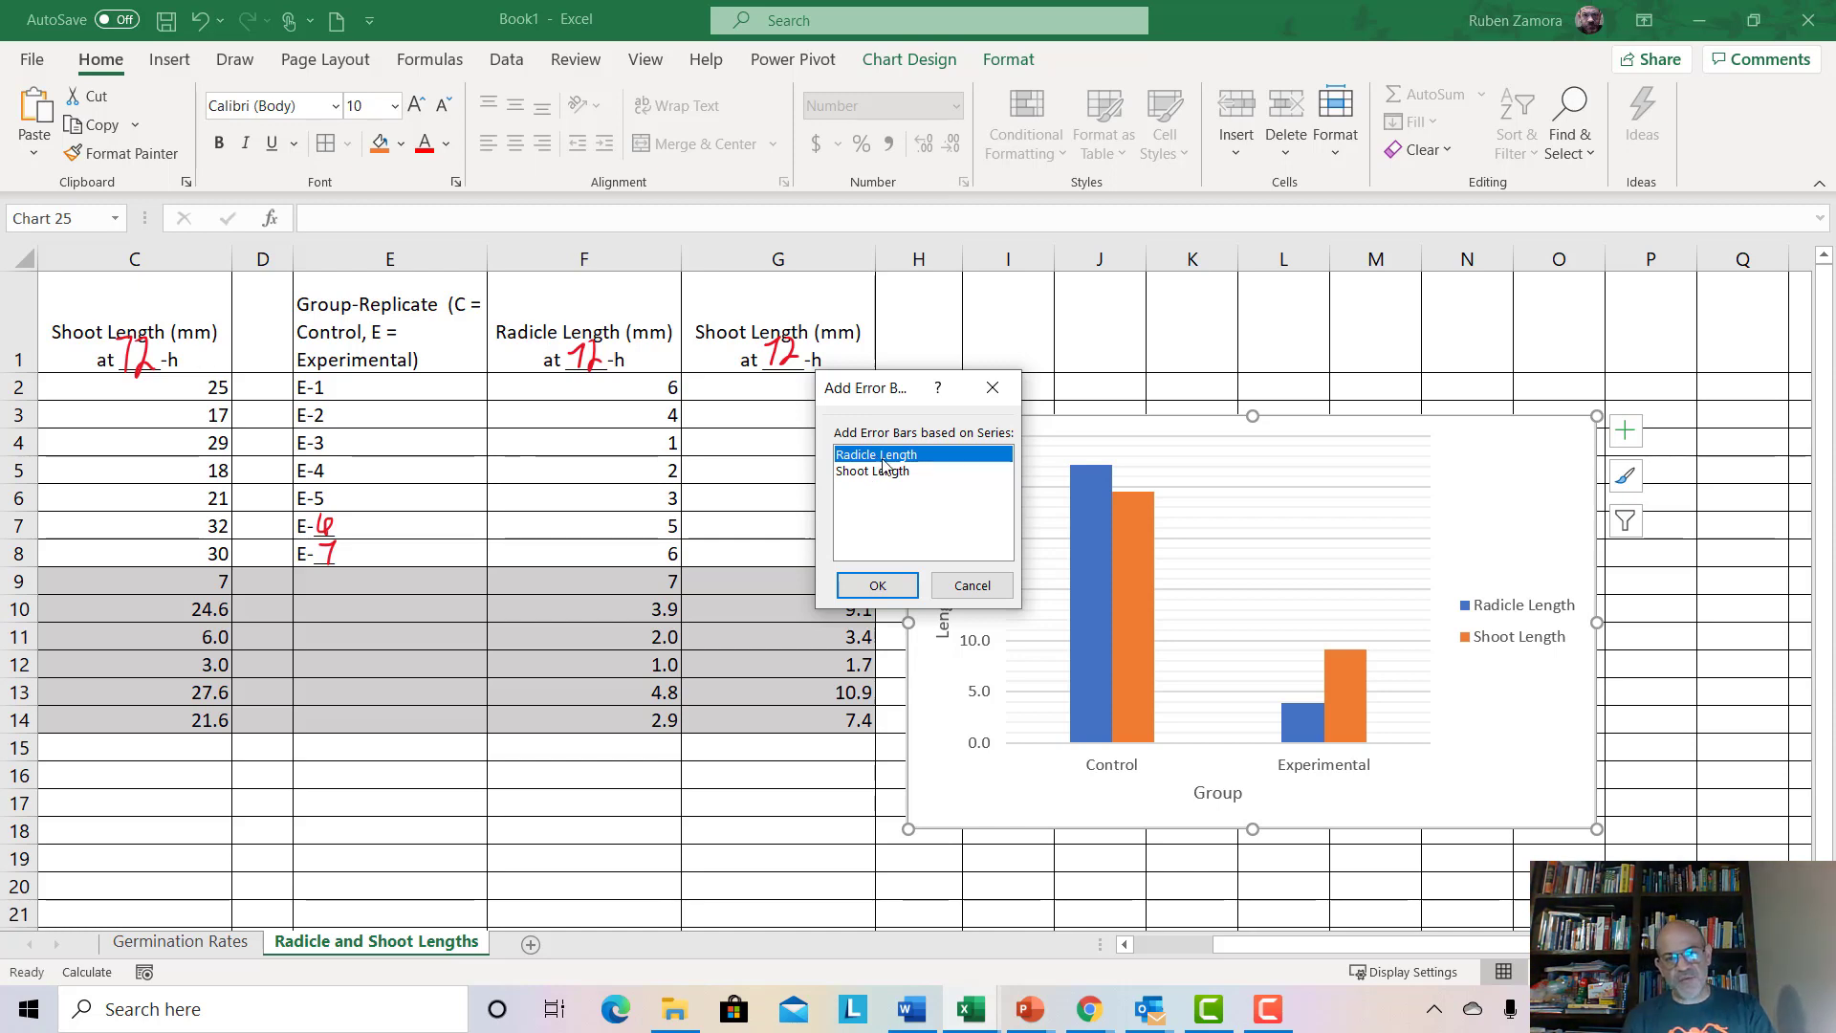
left_click(875, 585)
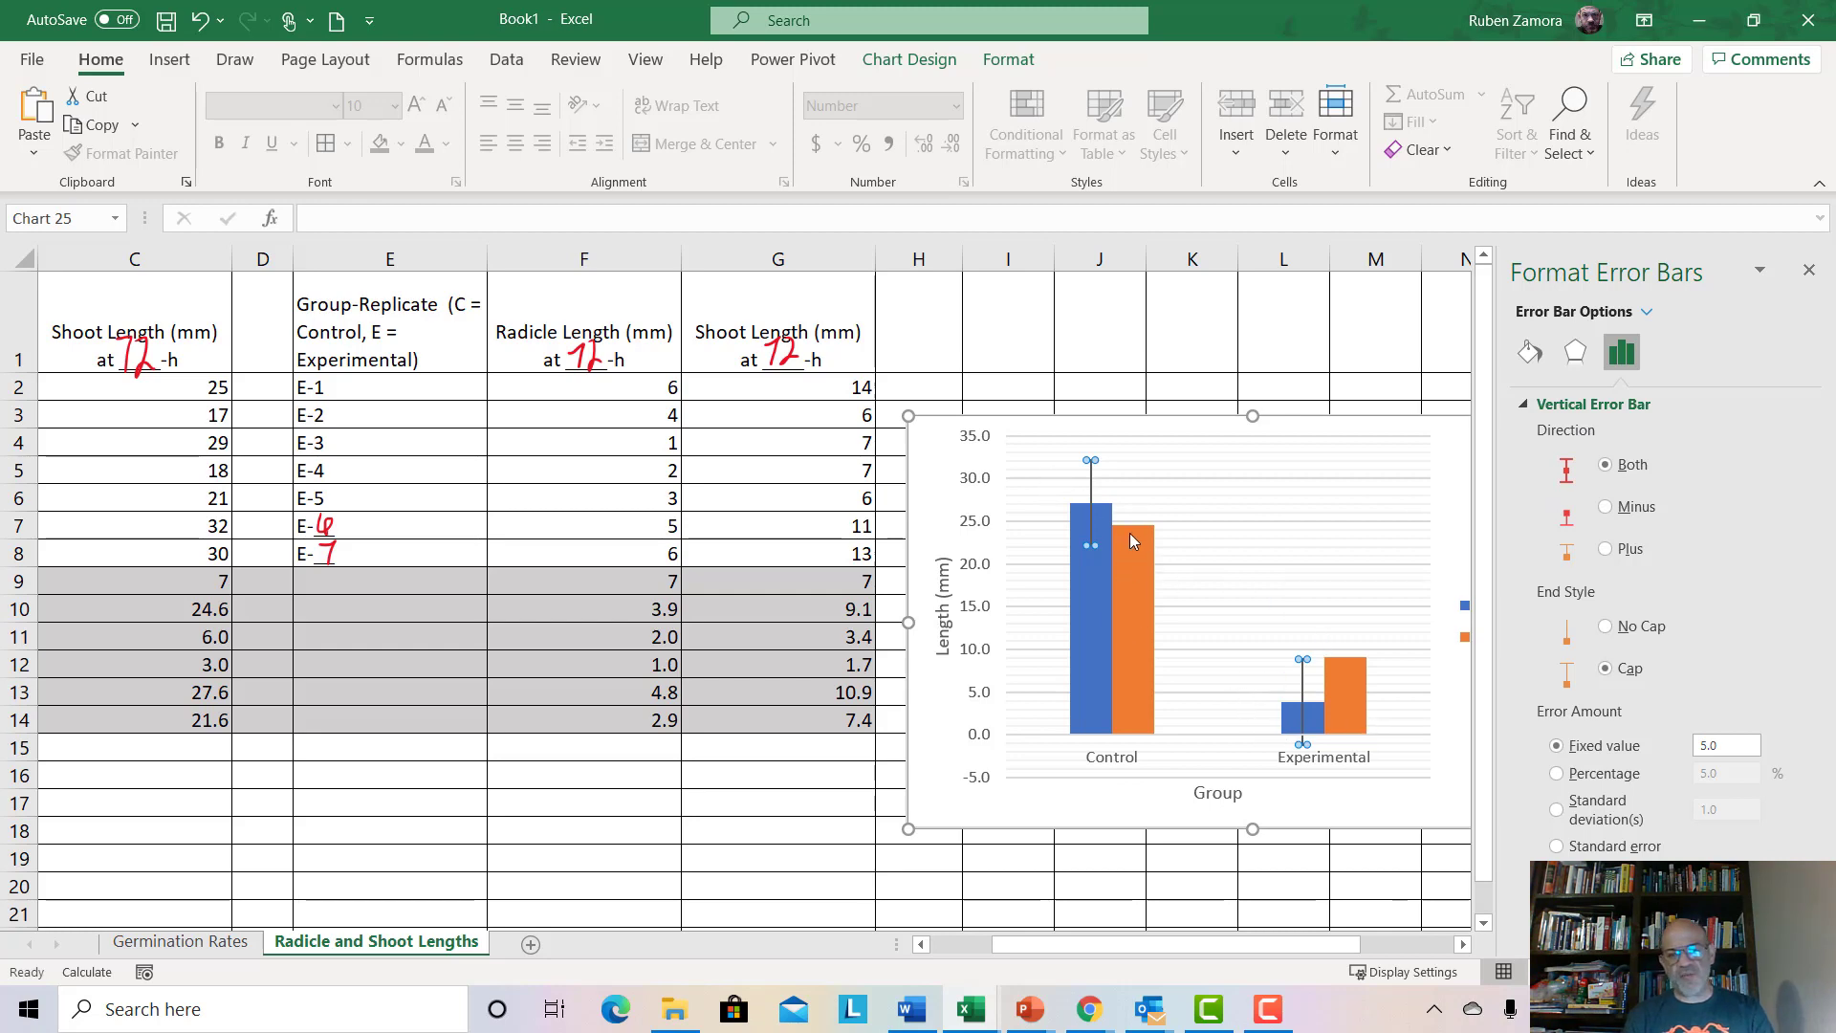
Switch the Radicle Length error amount to custom and set its positive error values to the 1/2SD cells B12 and F12
mouse_move(1128, 532)
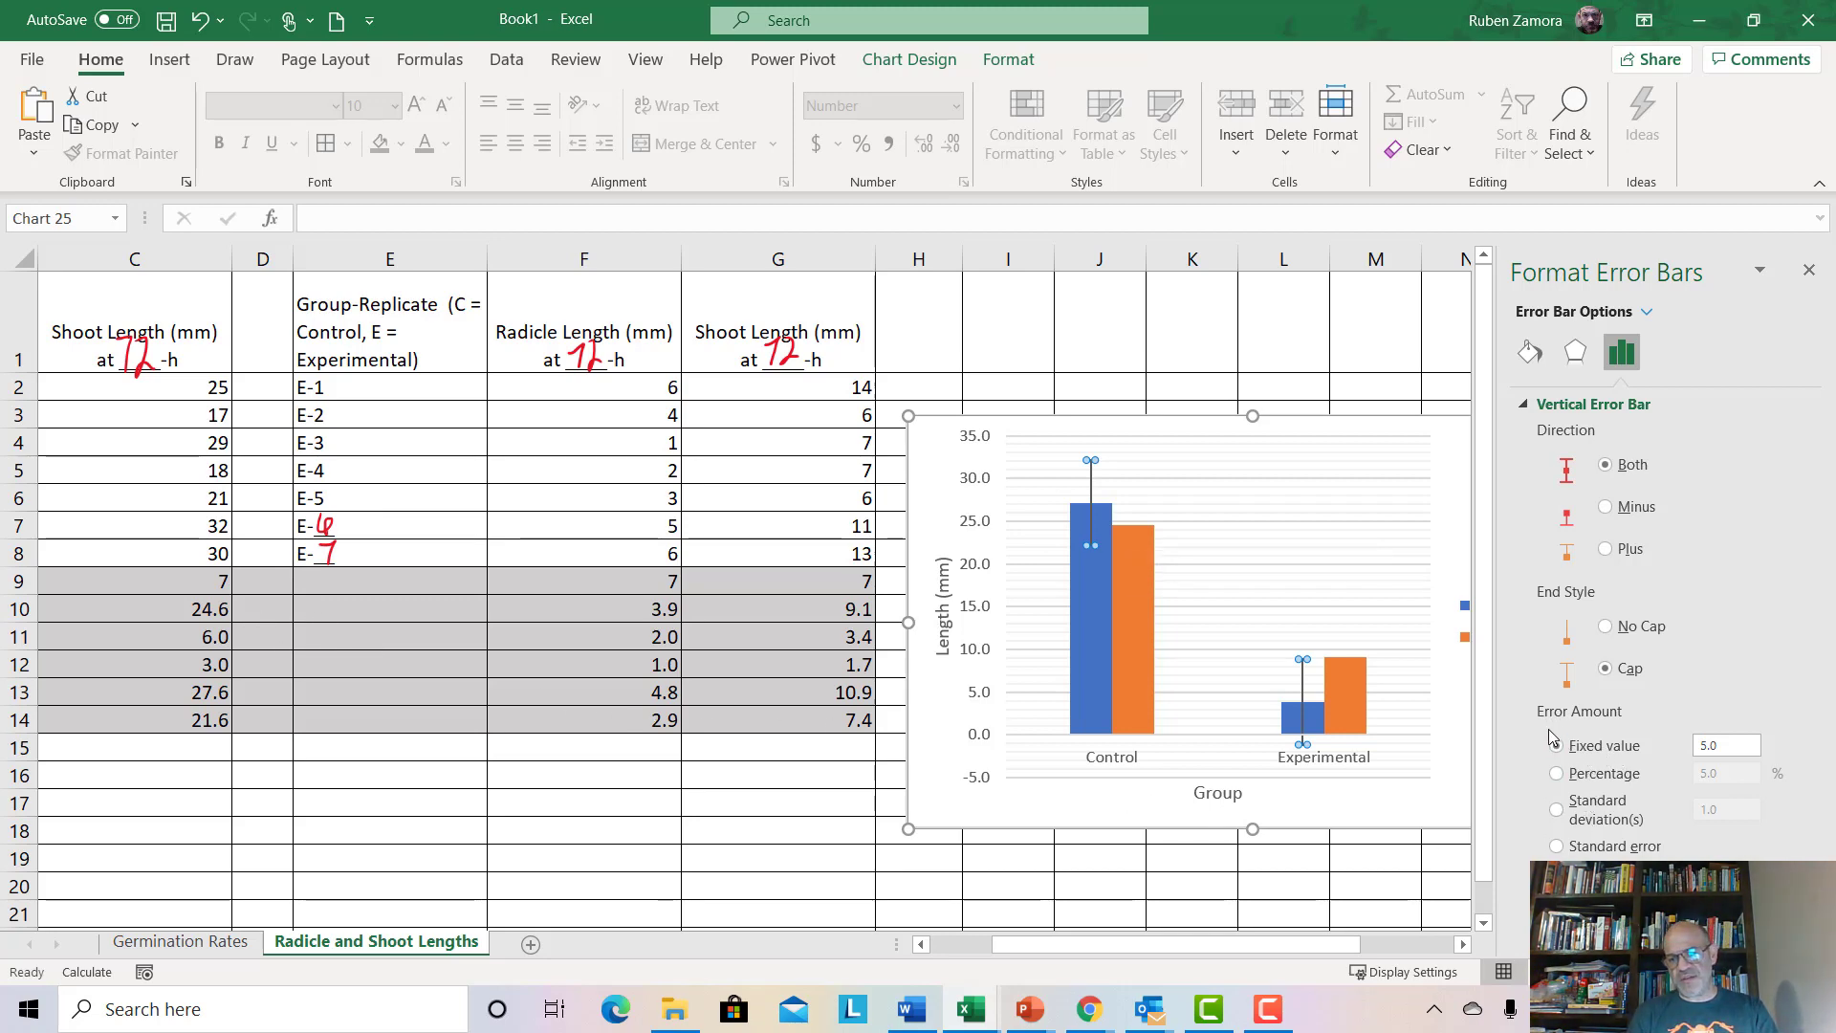
left_click(1710, 746)
key("Return")
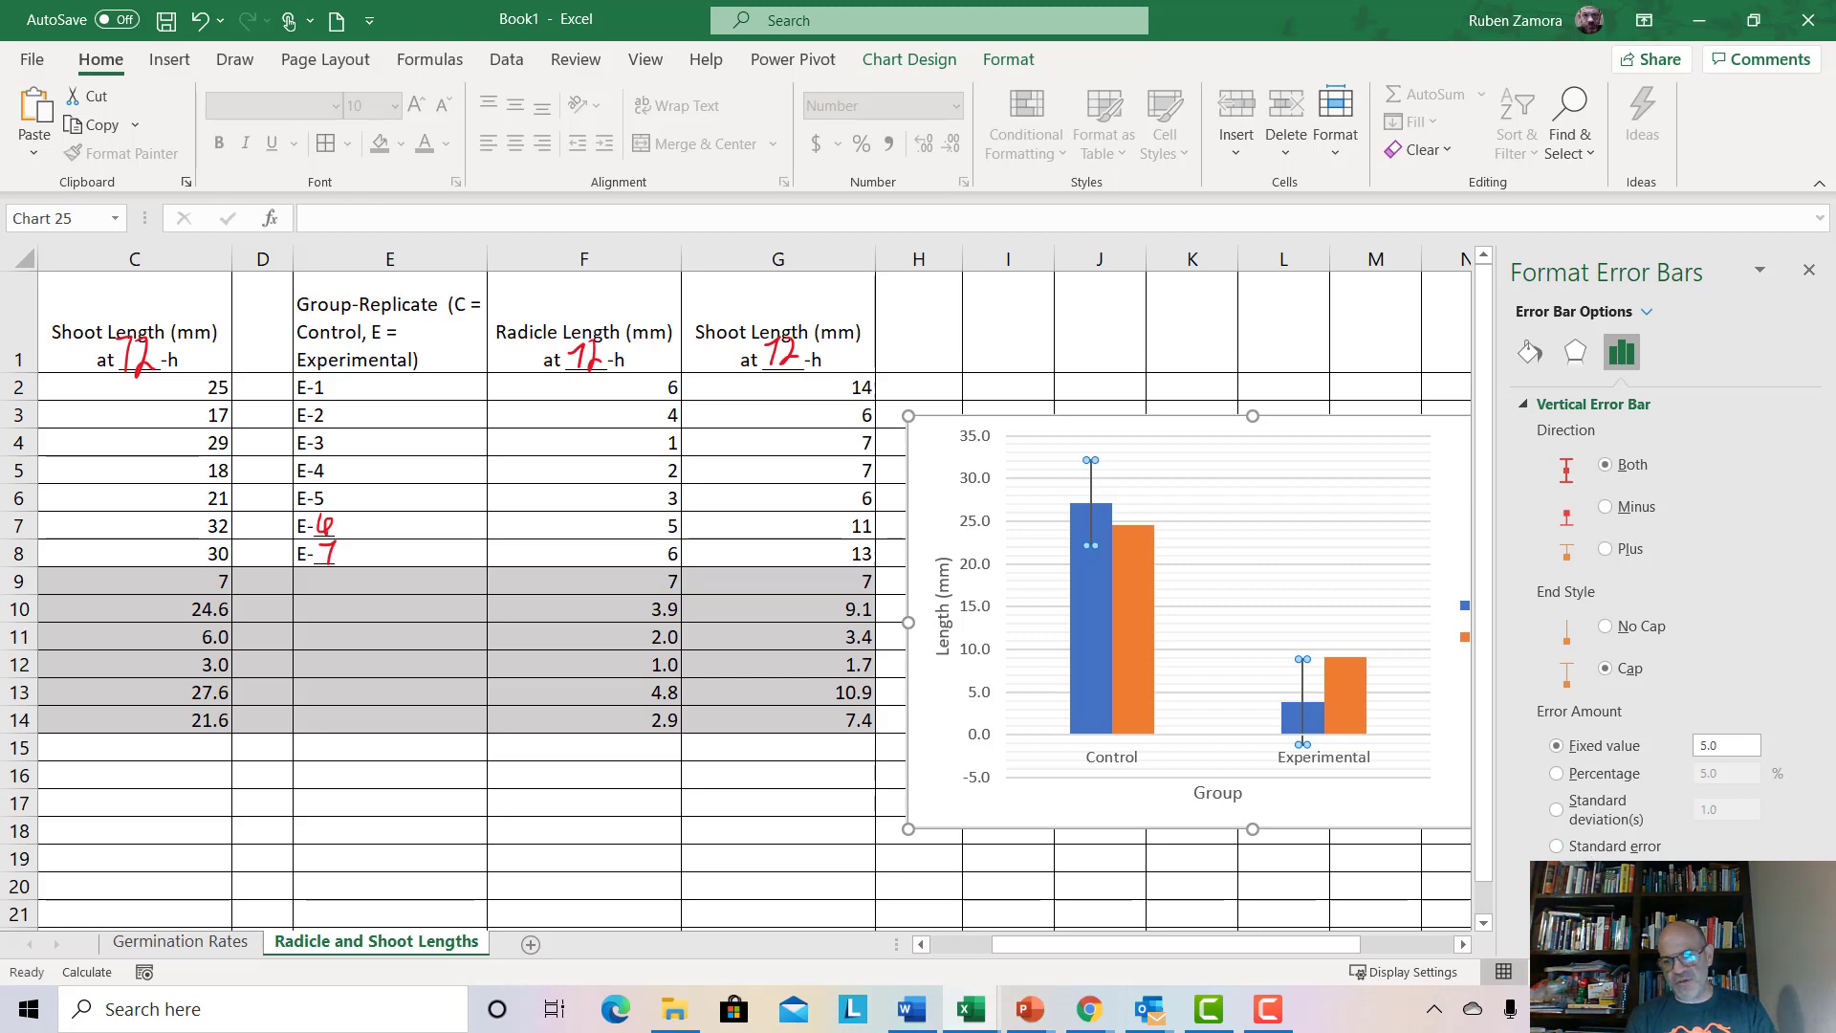
left_click(1557, 846)
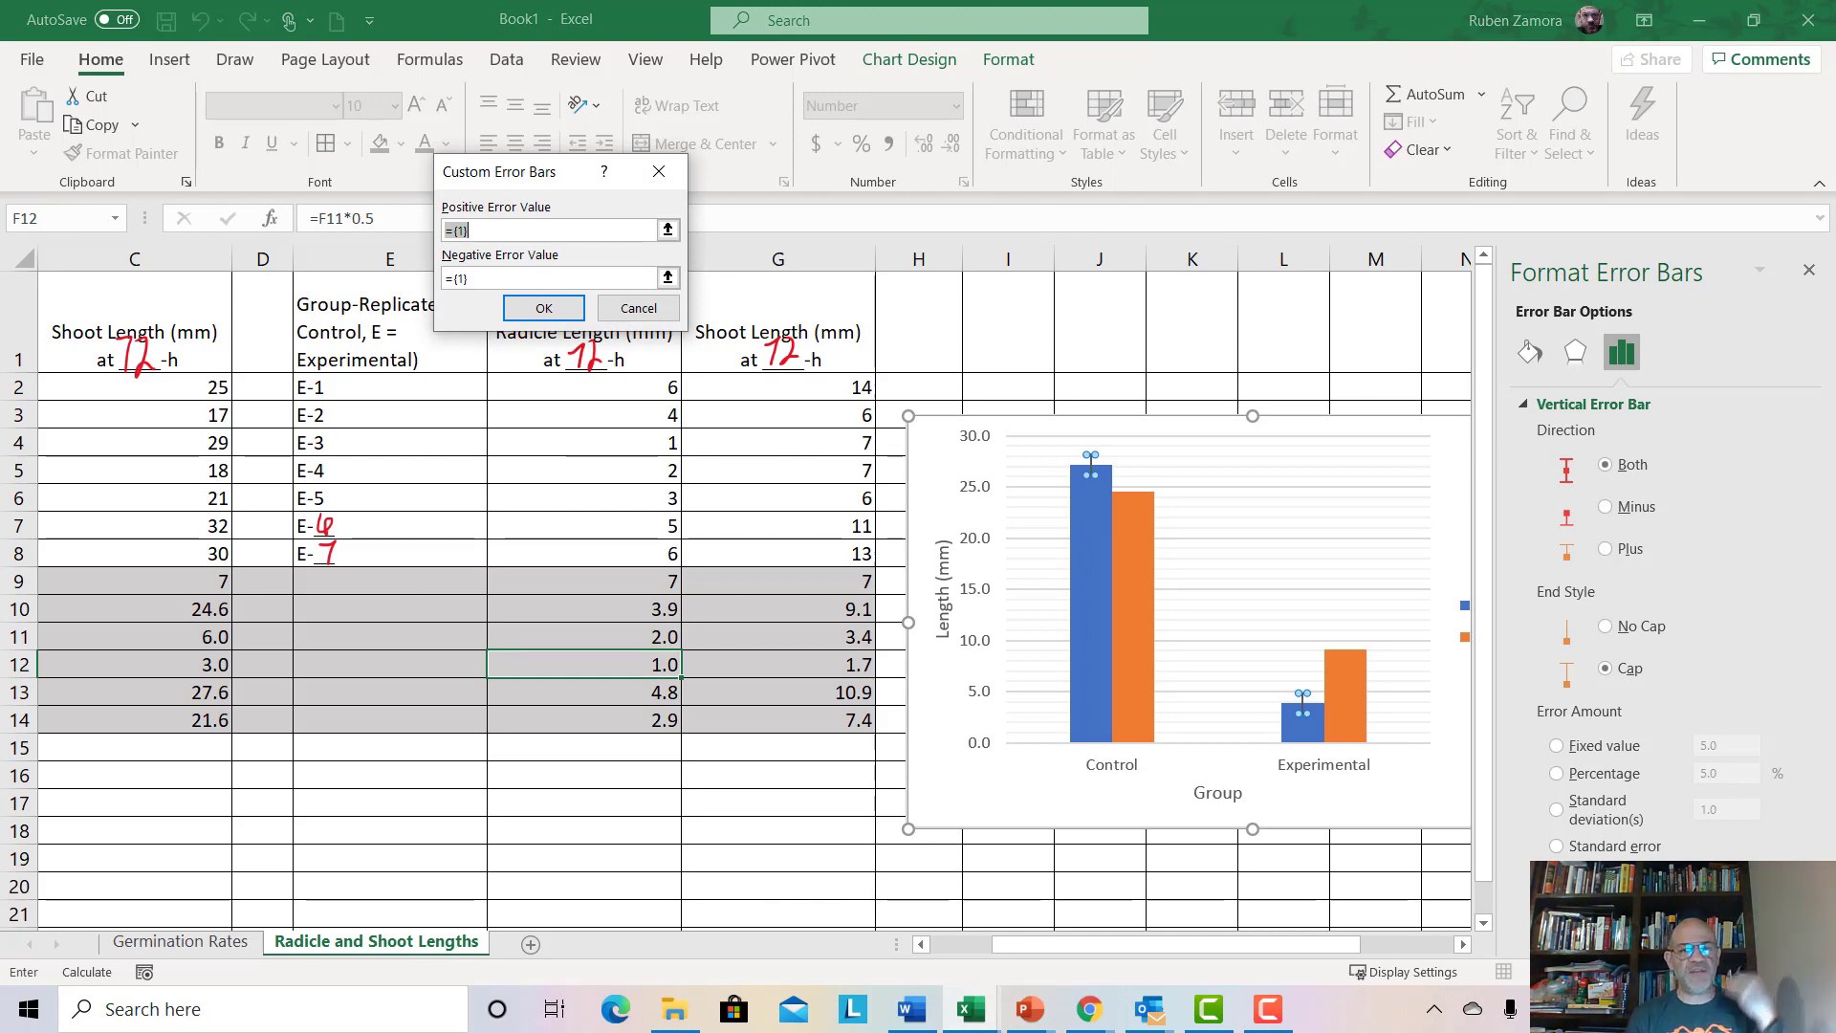
left_click_drag(1323, 952, 1252, 955)
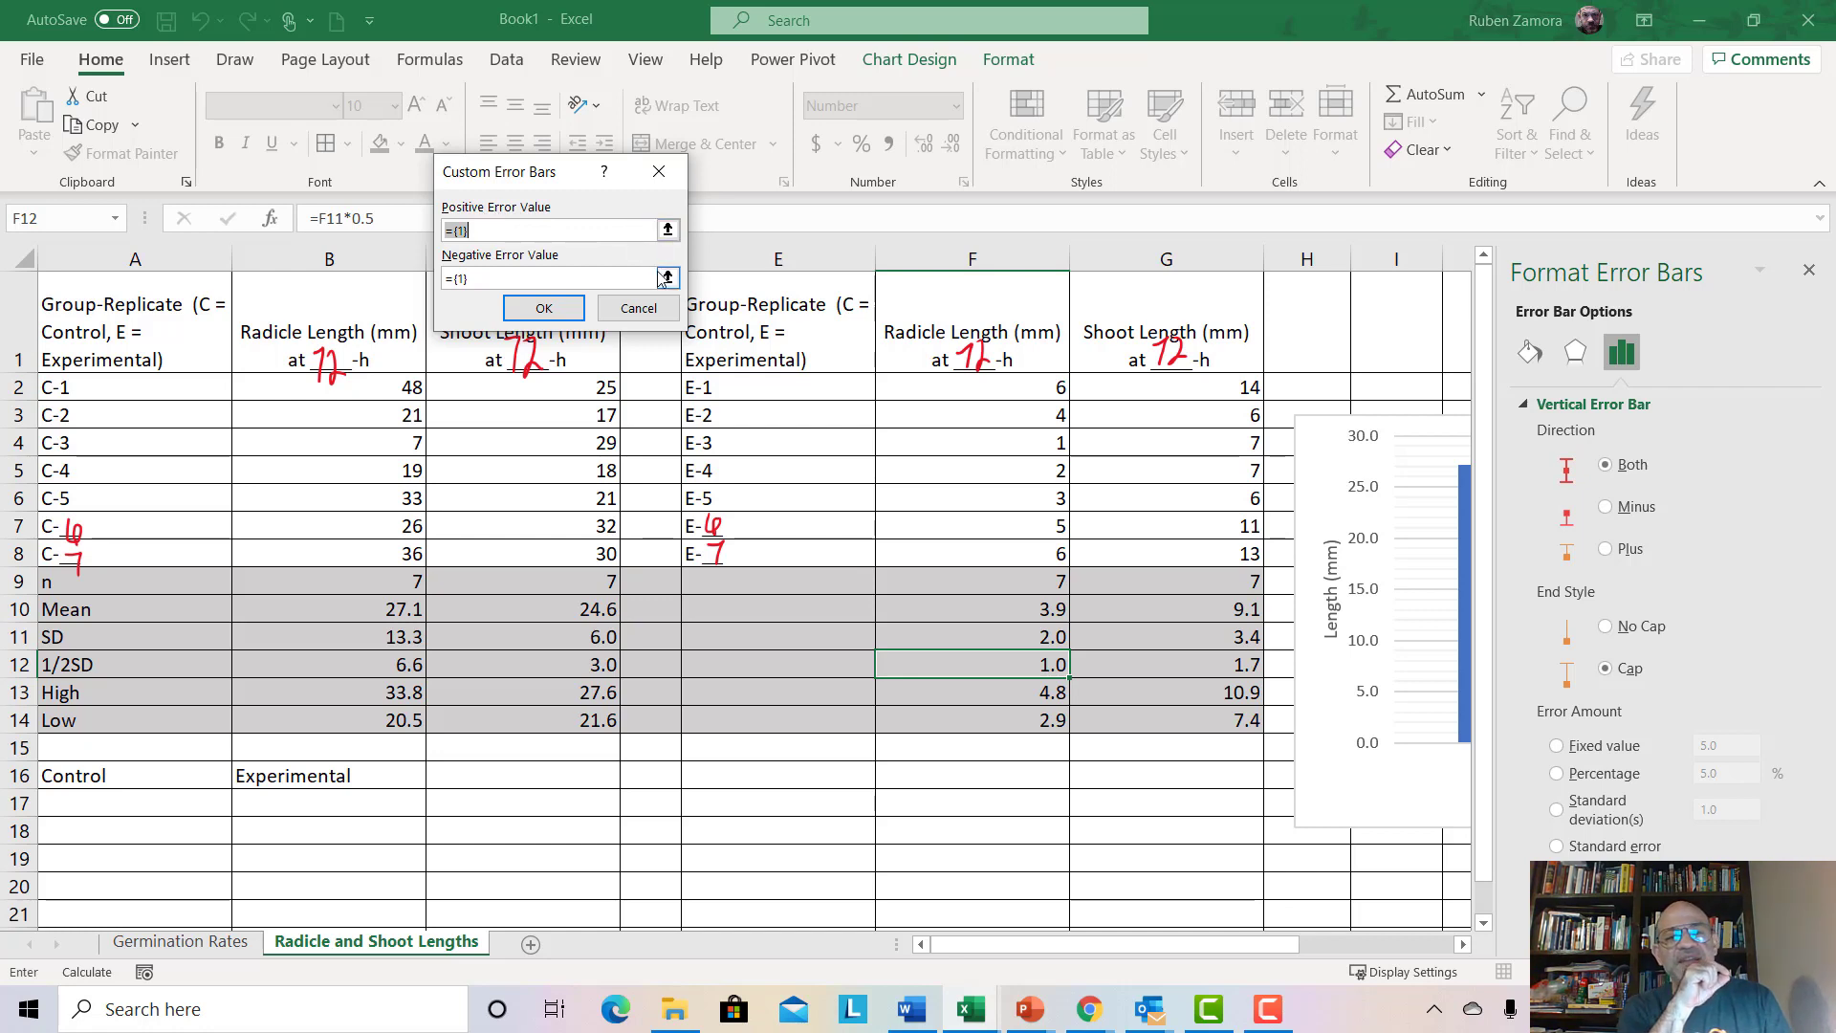
left_click(668, 229)
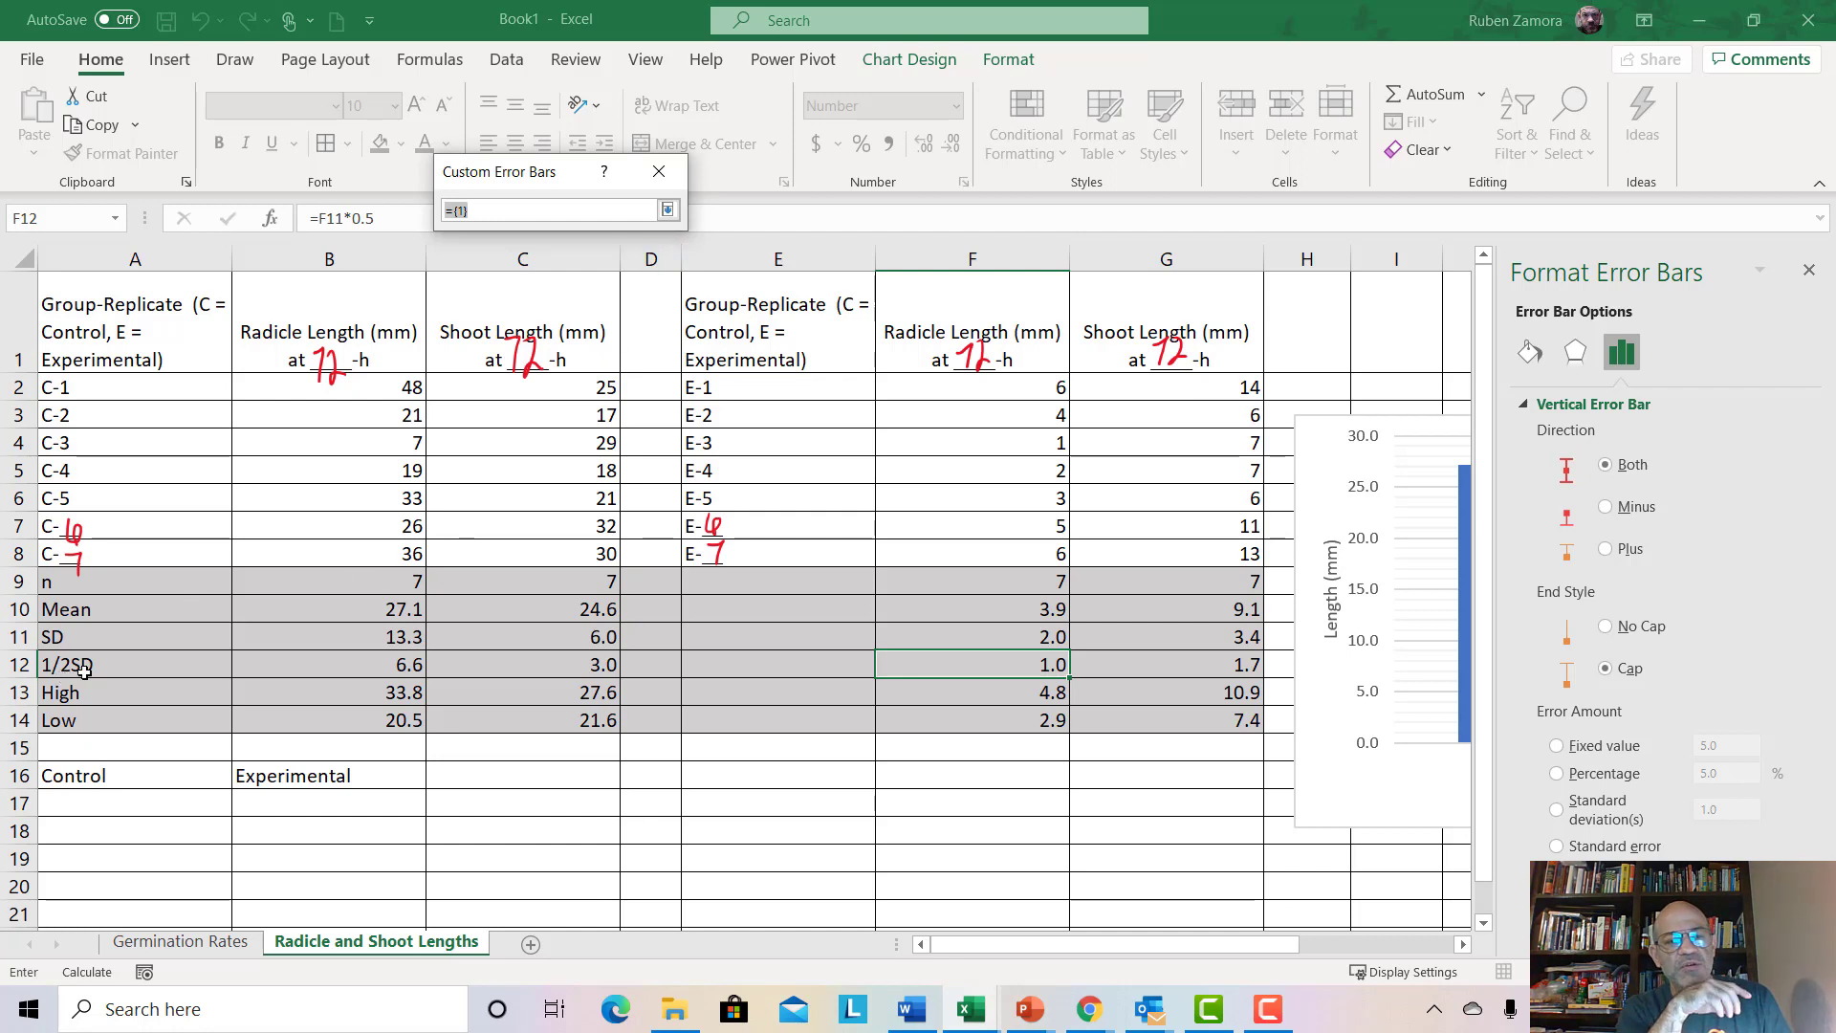
left_click(298, 667)
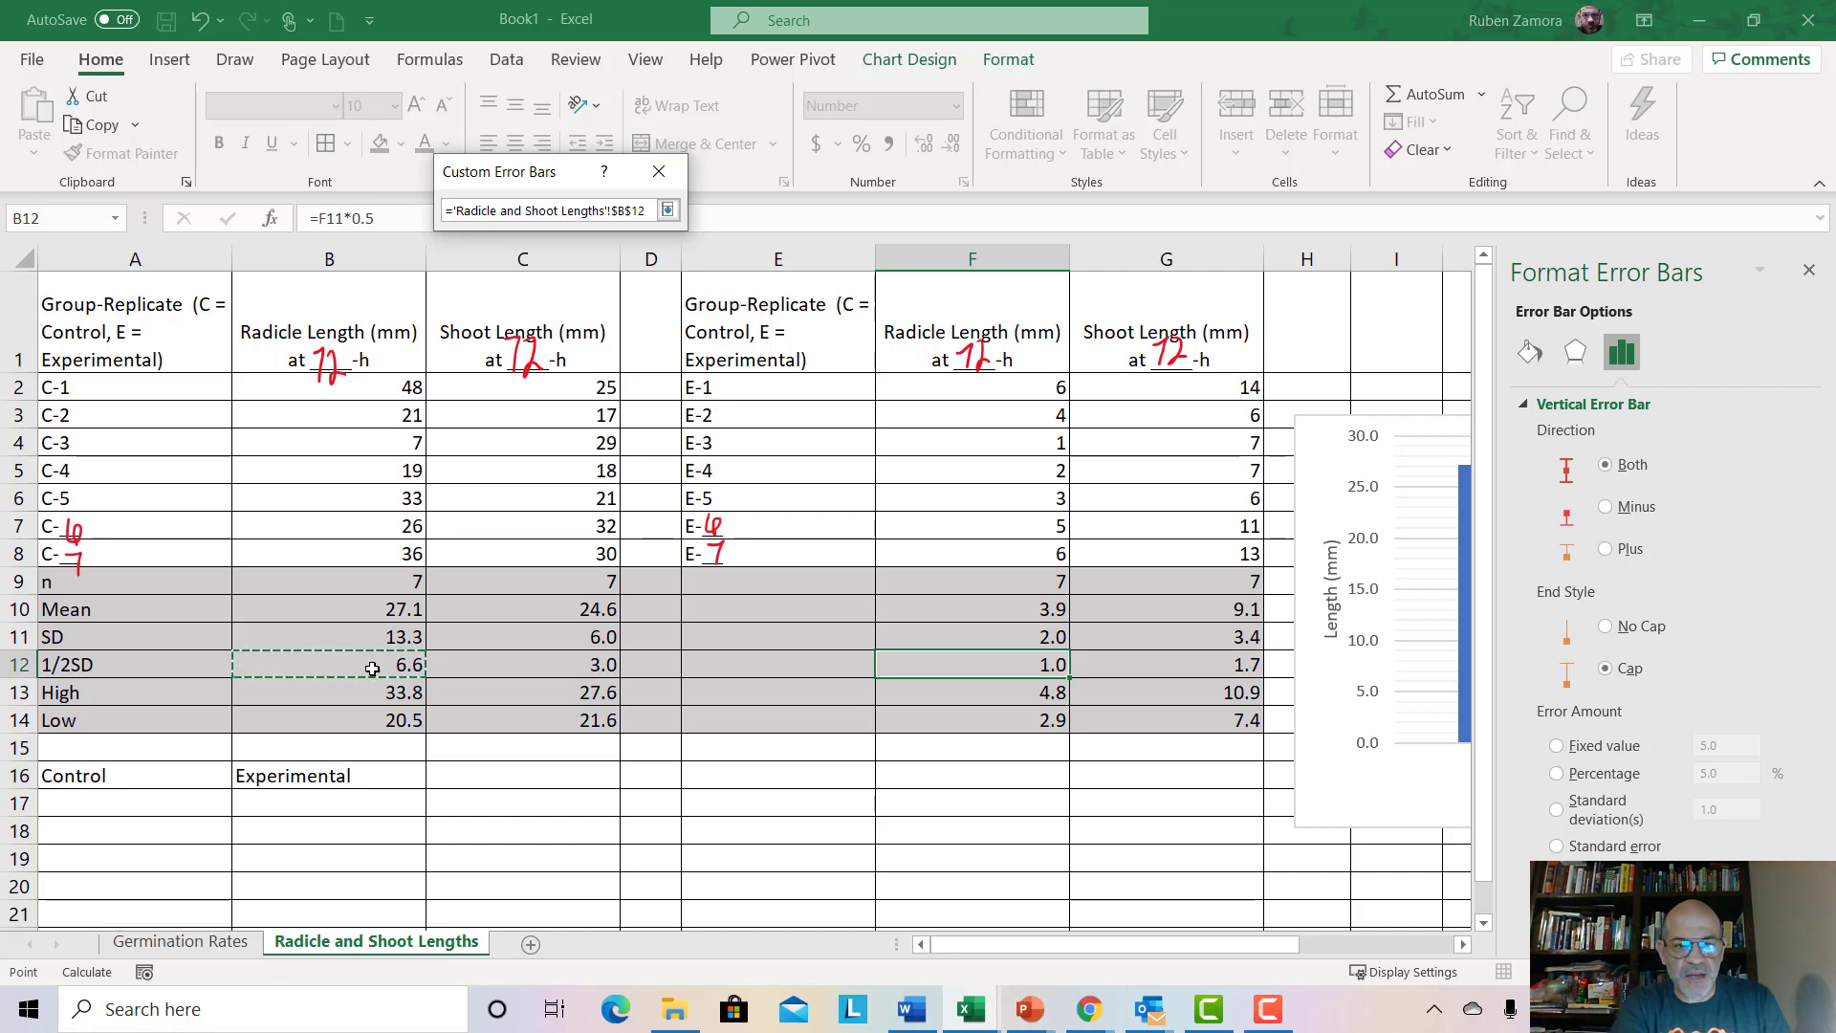
left_click(1011, 667)
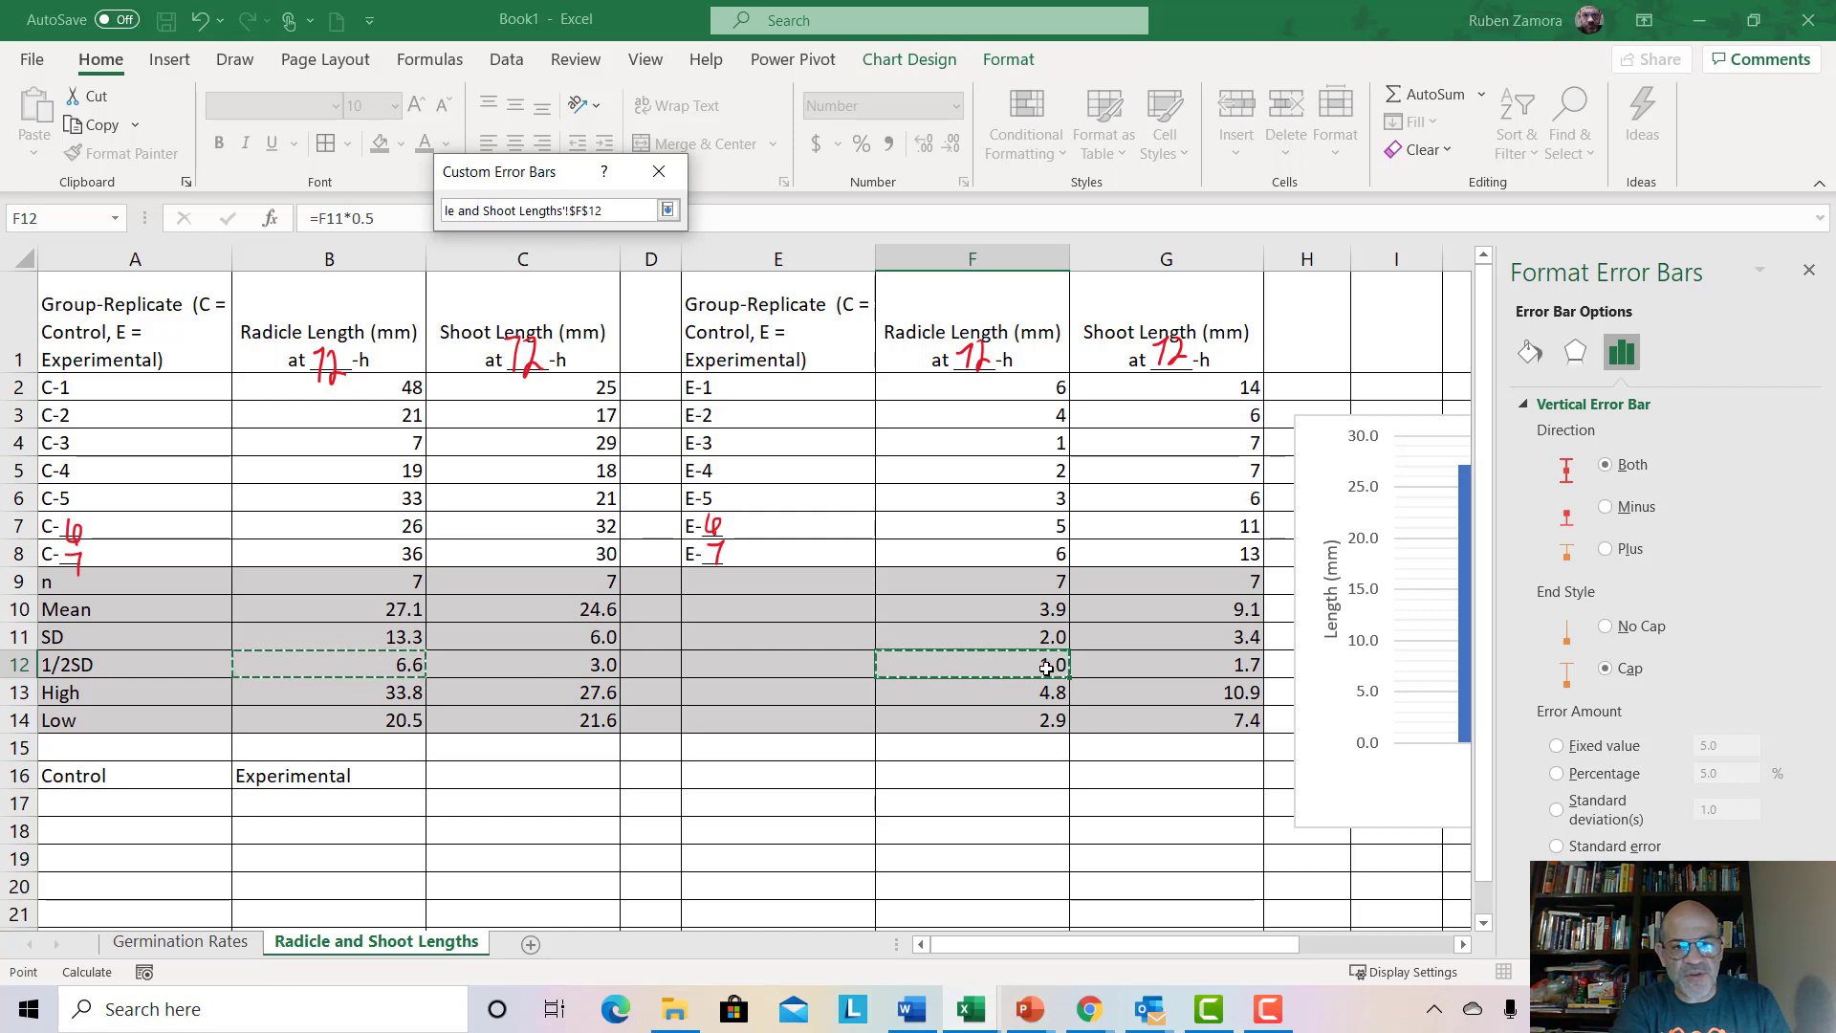
left_click(667, 210)
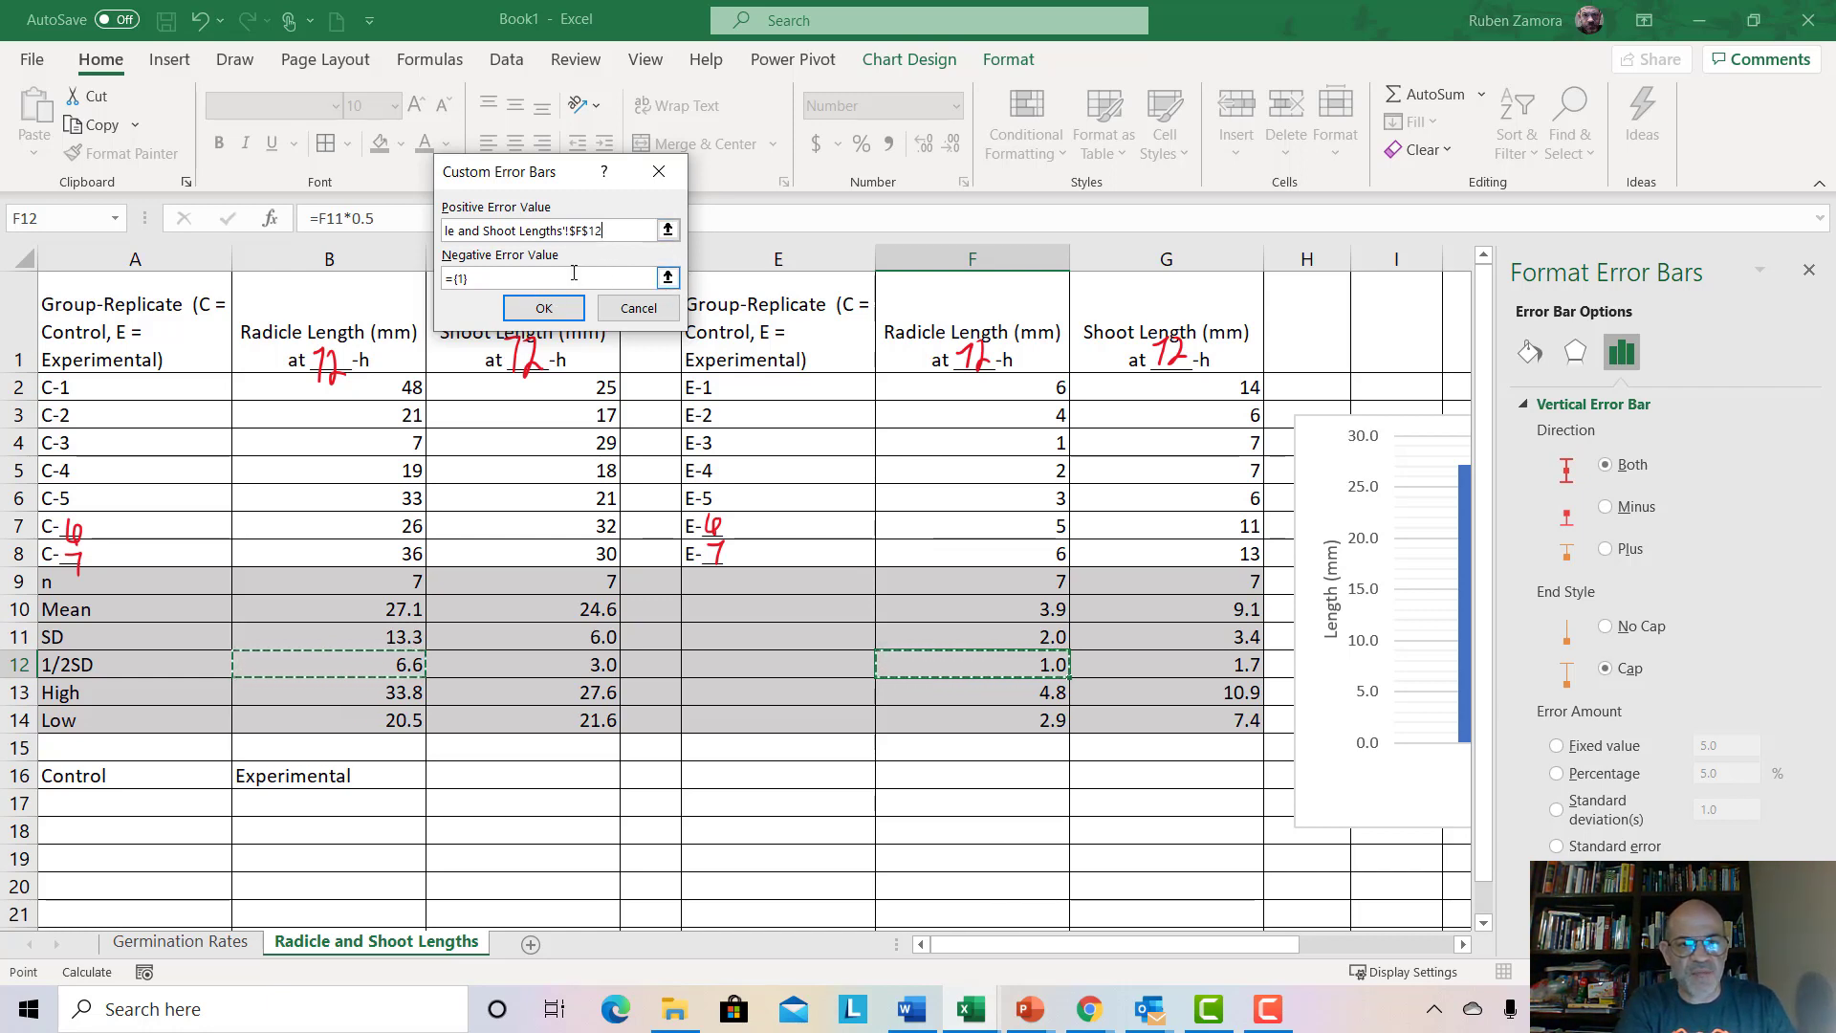
Set the Radicle Length negative error values to cells B12 and F12 and apply the custom error bars
left_click(667, 280)
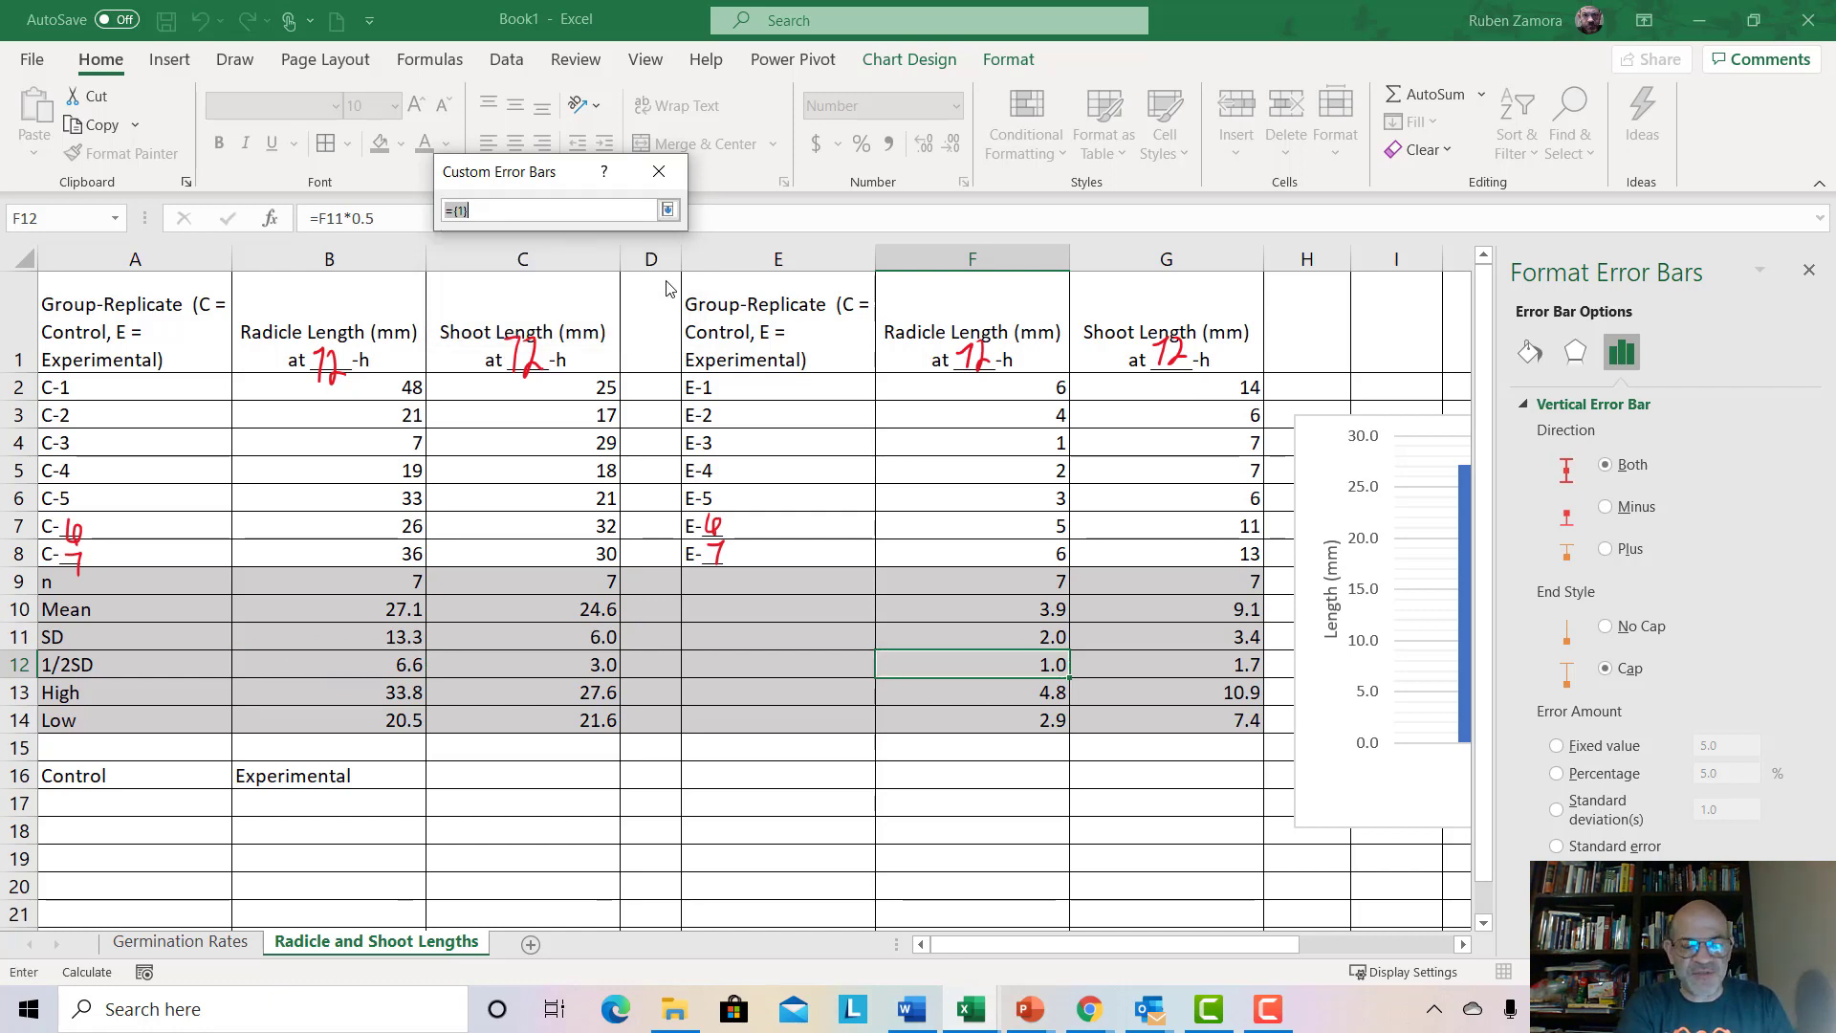
left_click(309, 665)
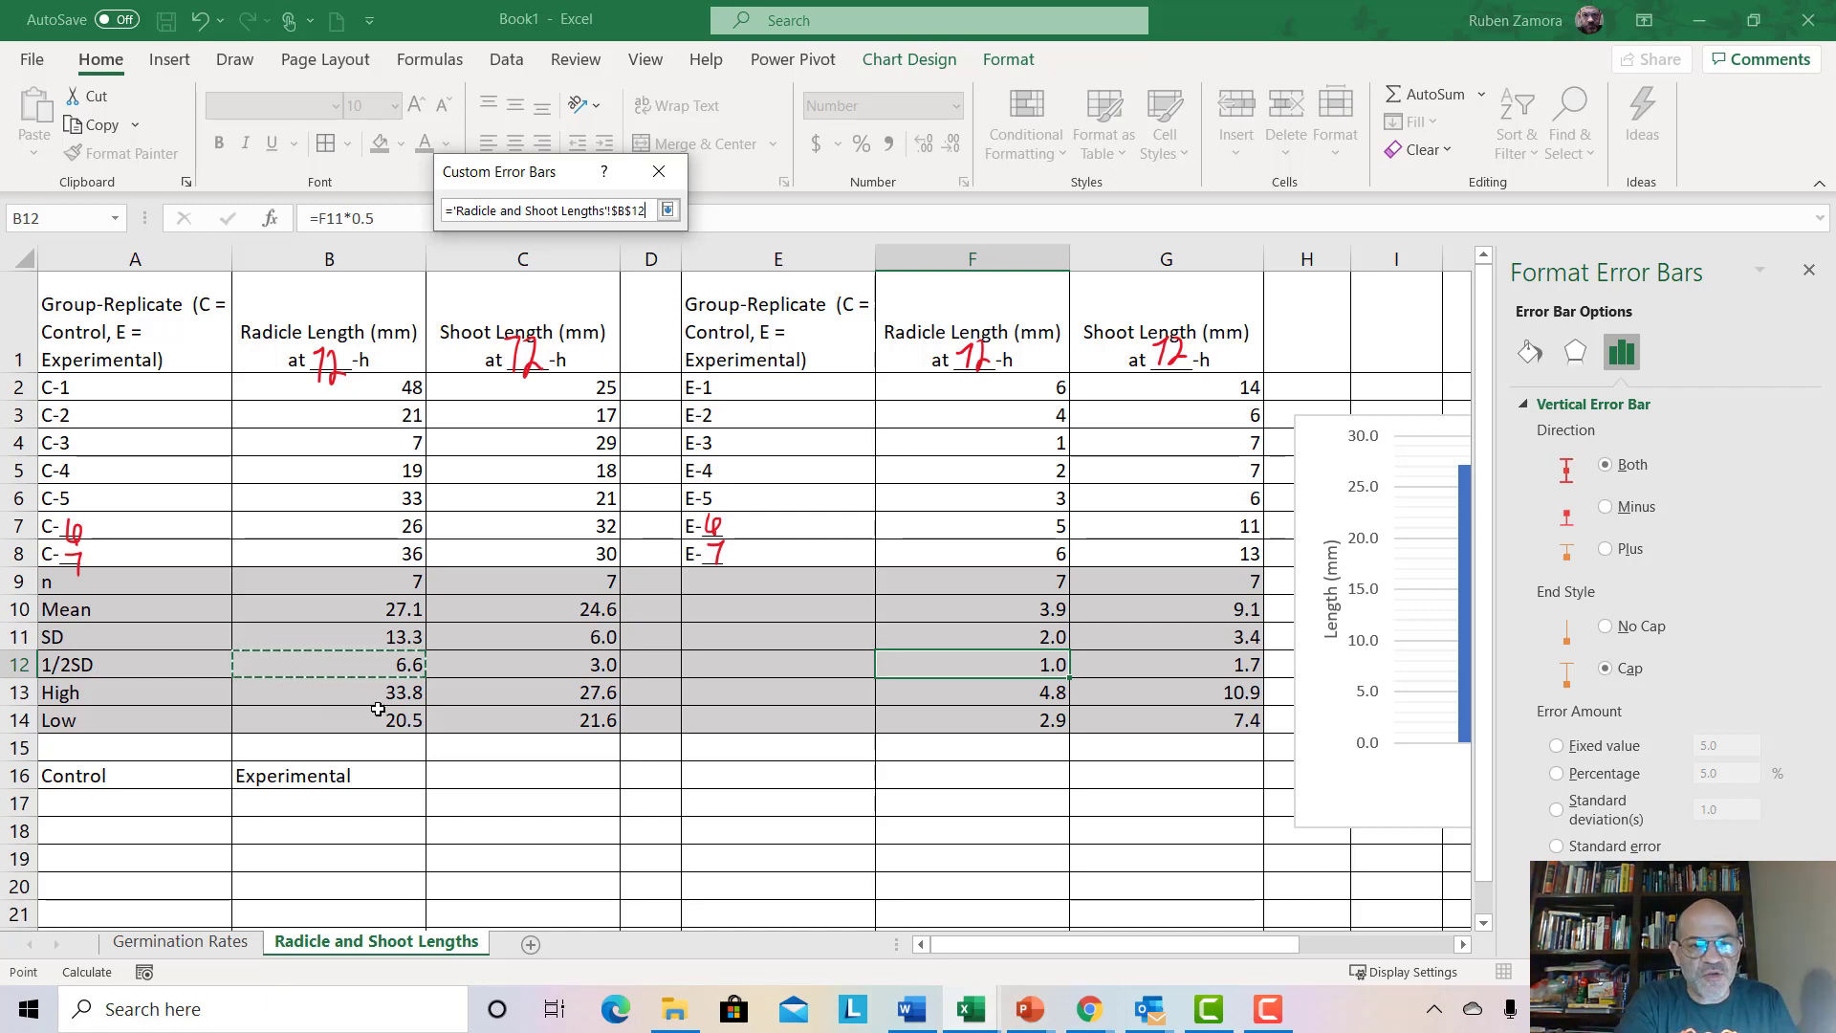
left_click(968, 664)
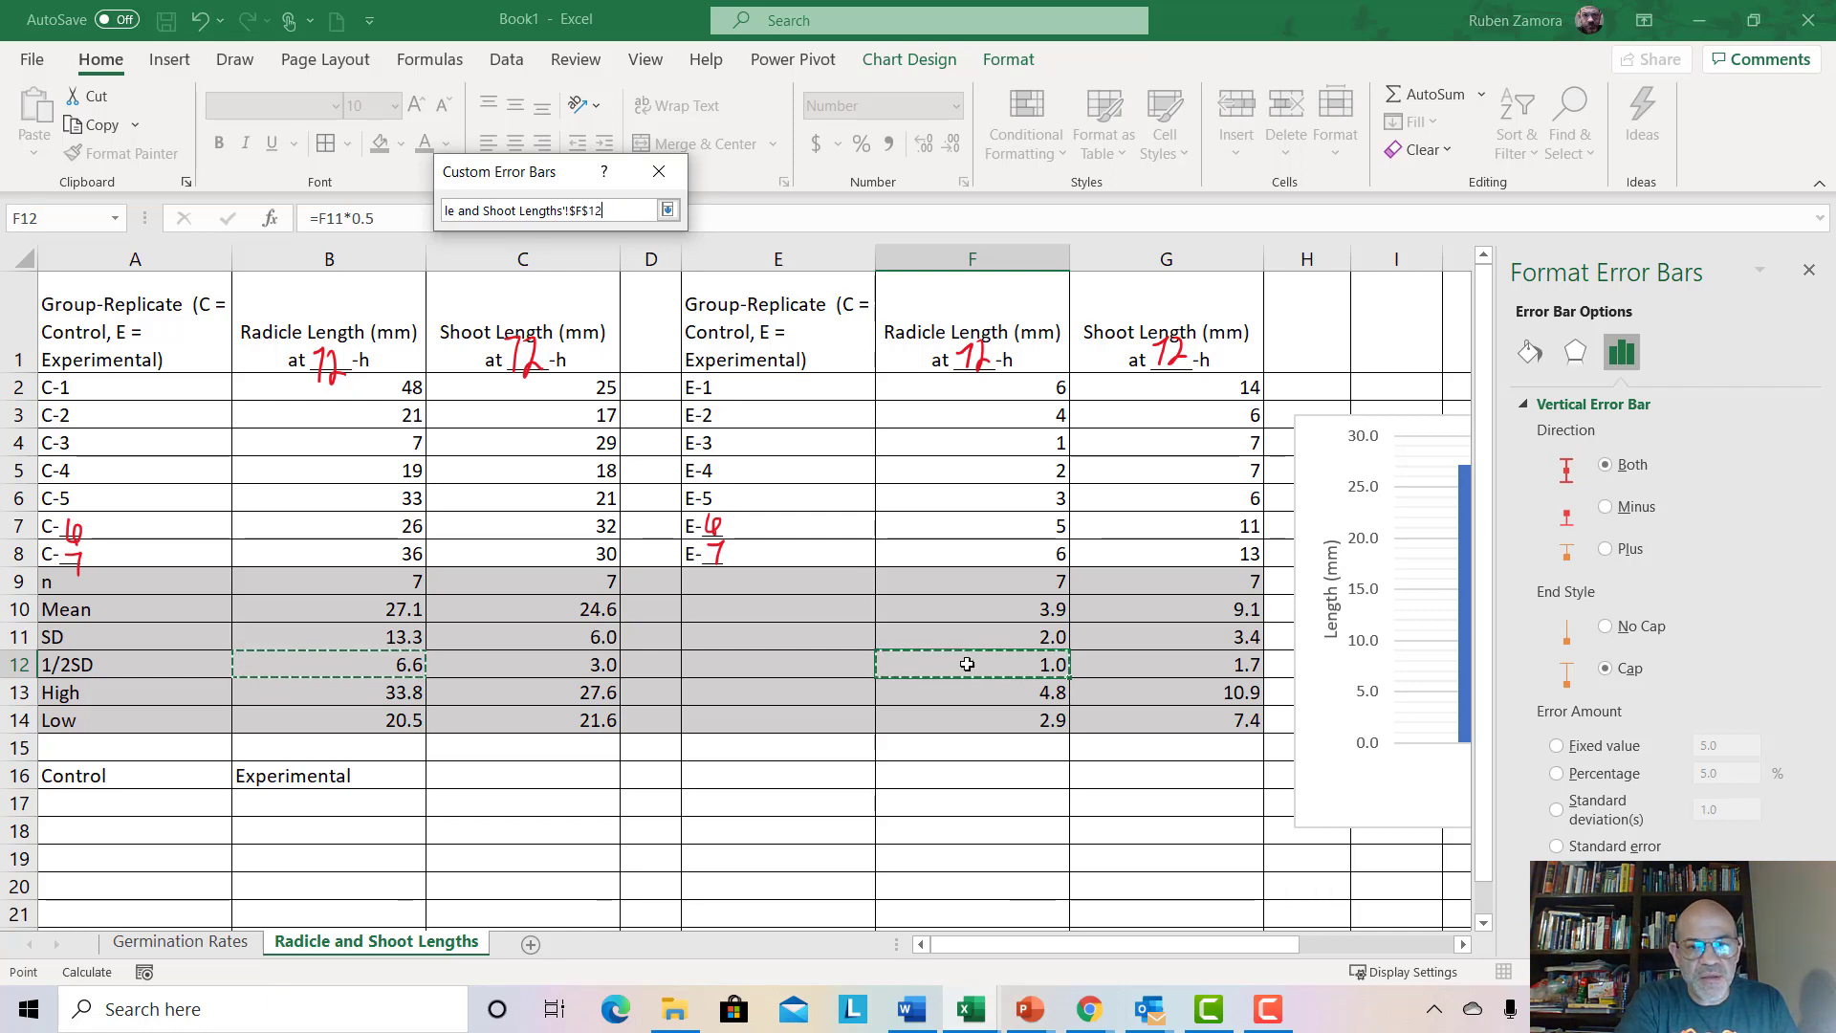
left_click(668, 209)
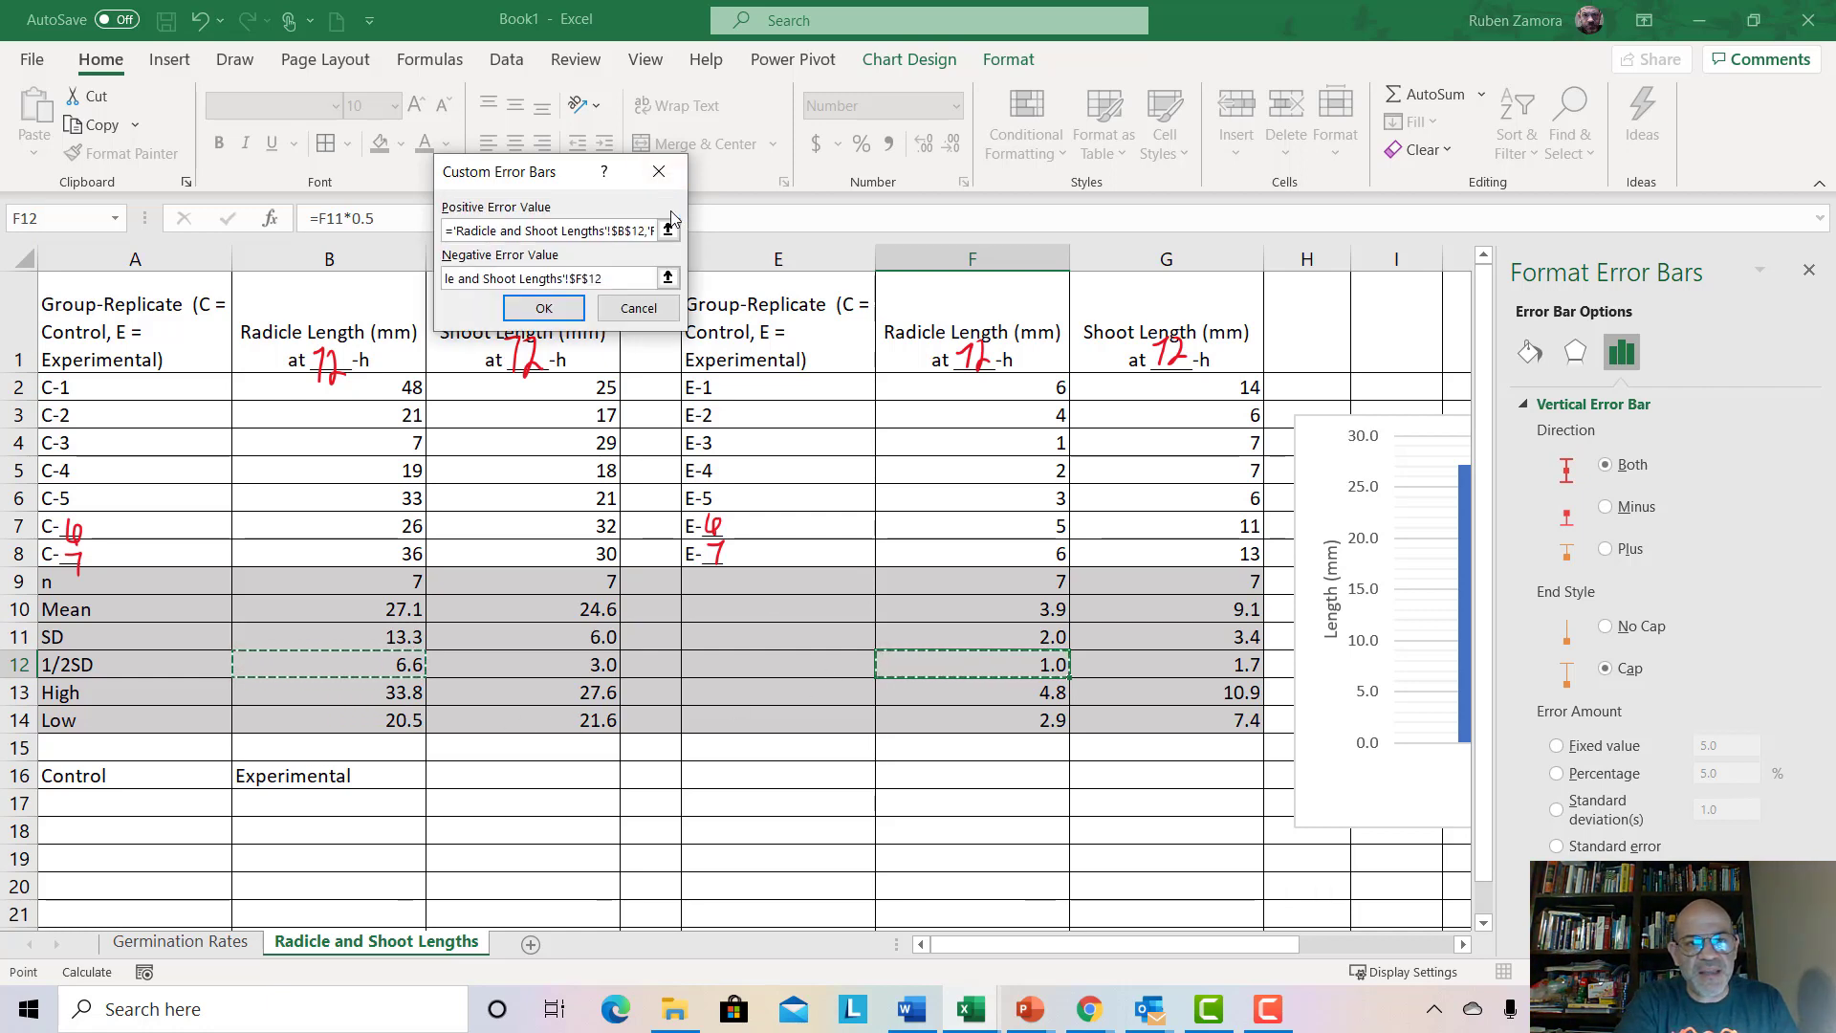
left_click(540, 307)
left_click_drag(1287, 944, 1363, 947)
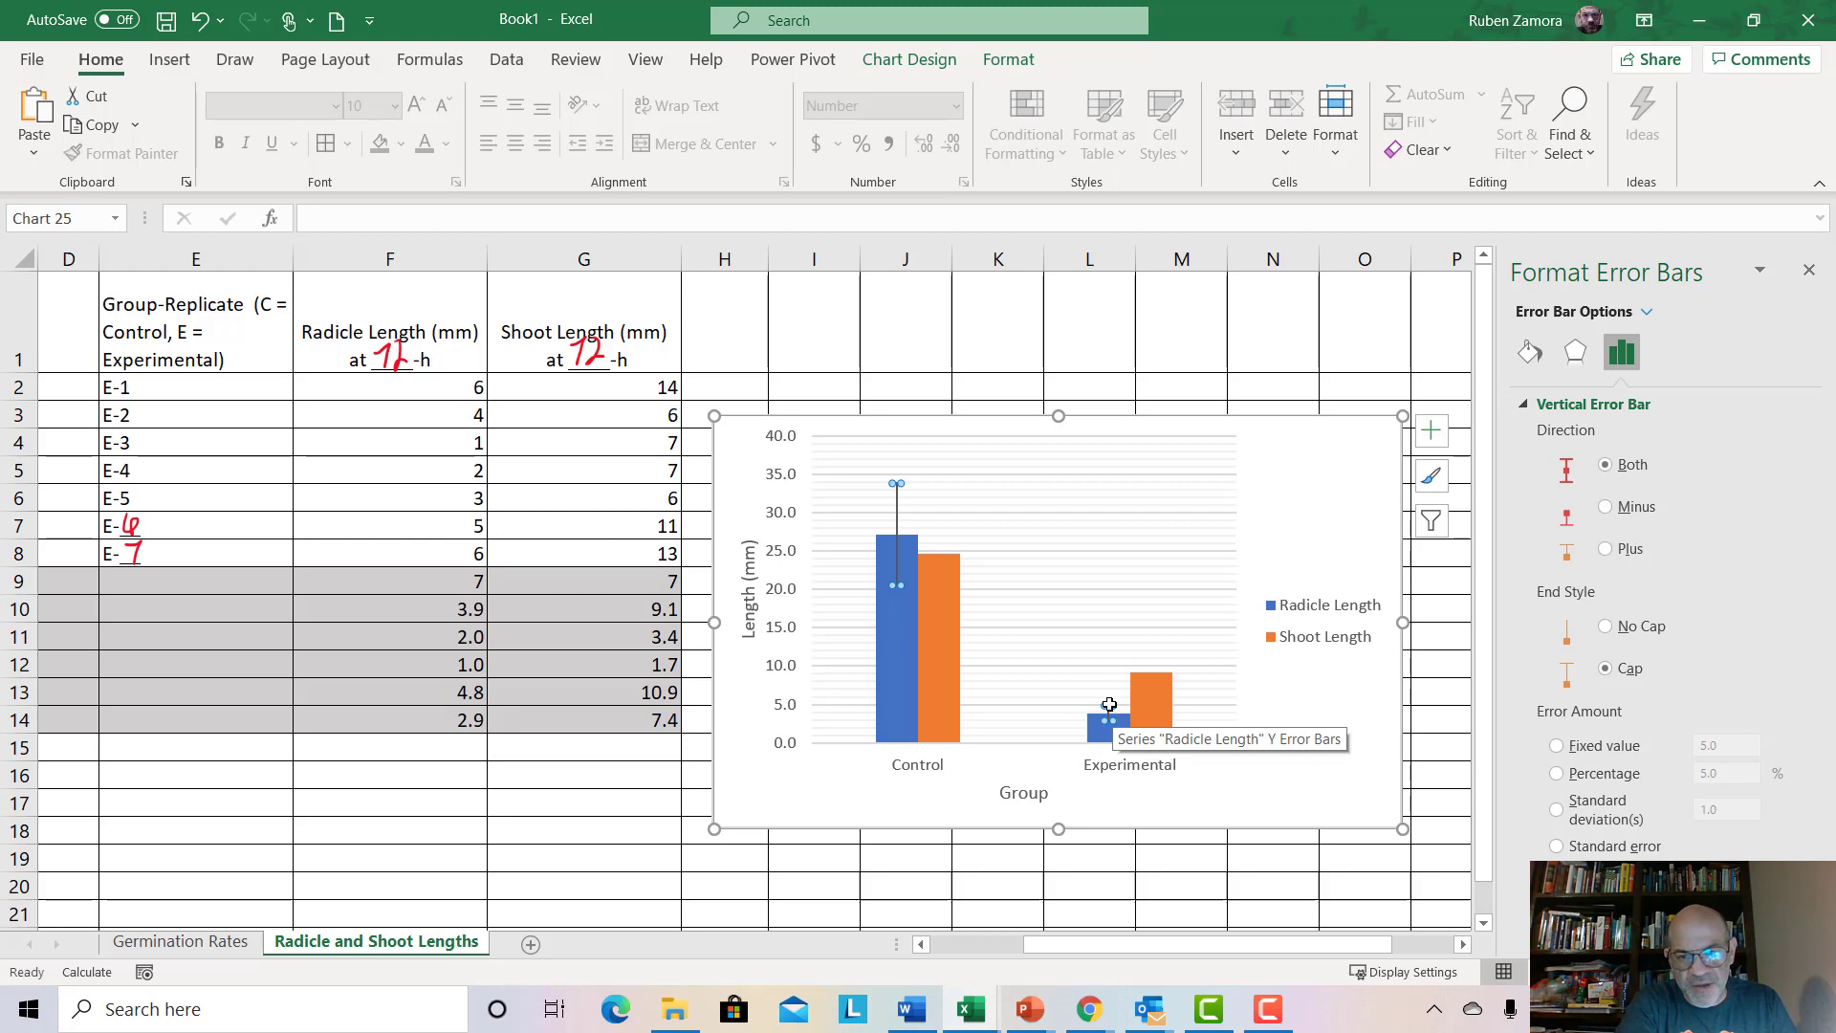
left_click(1304, 818)
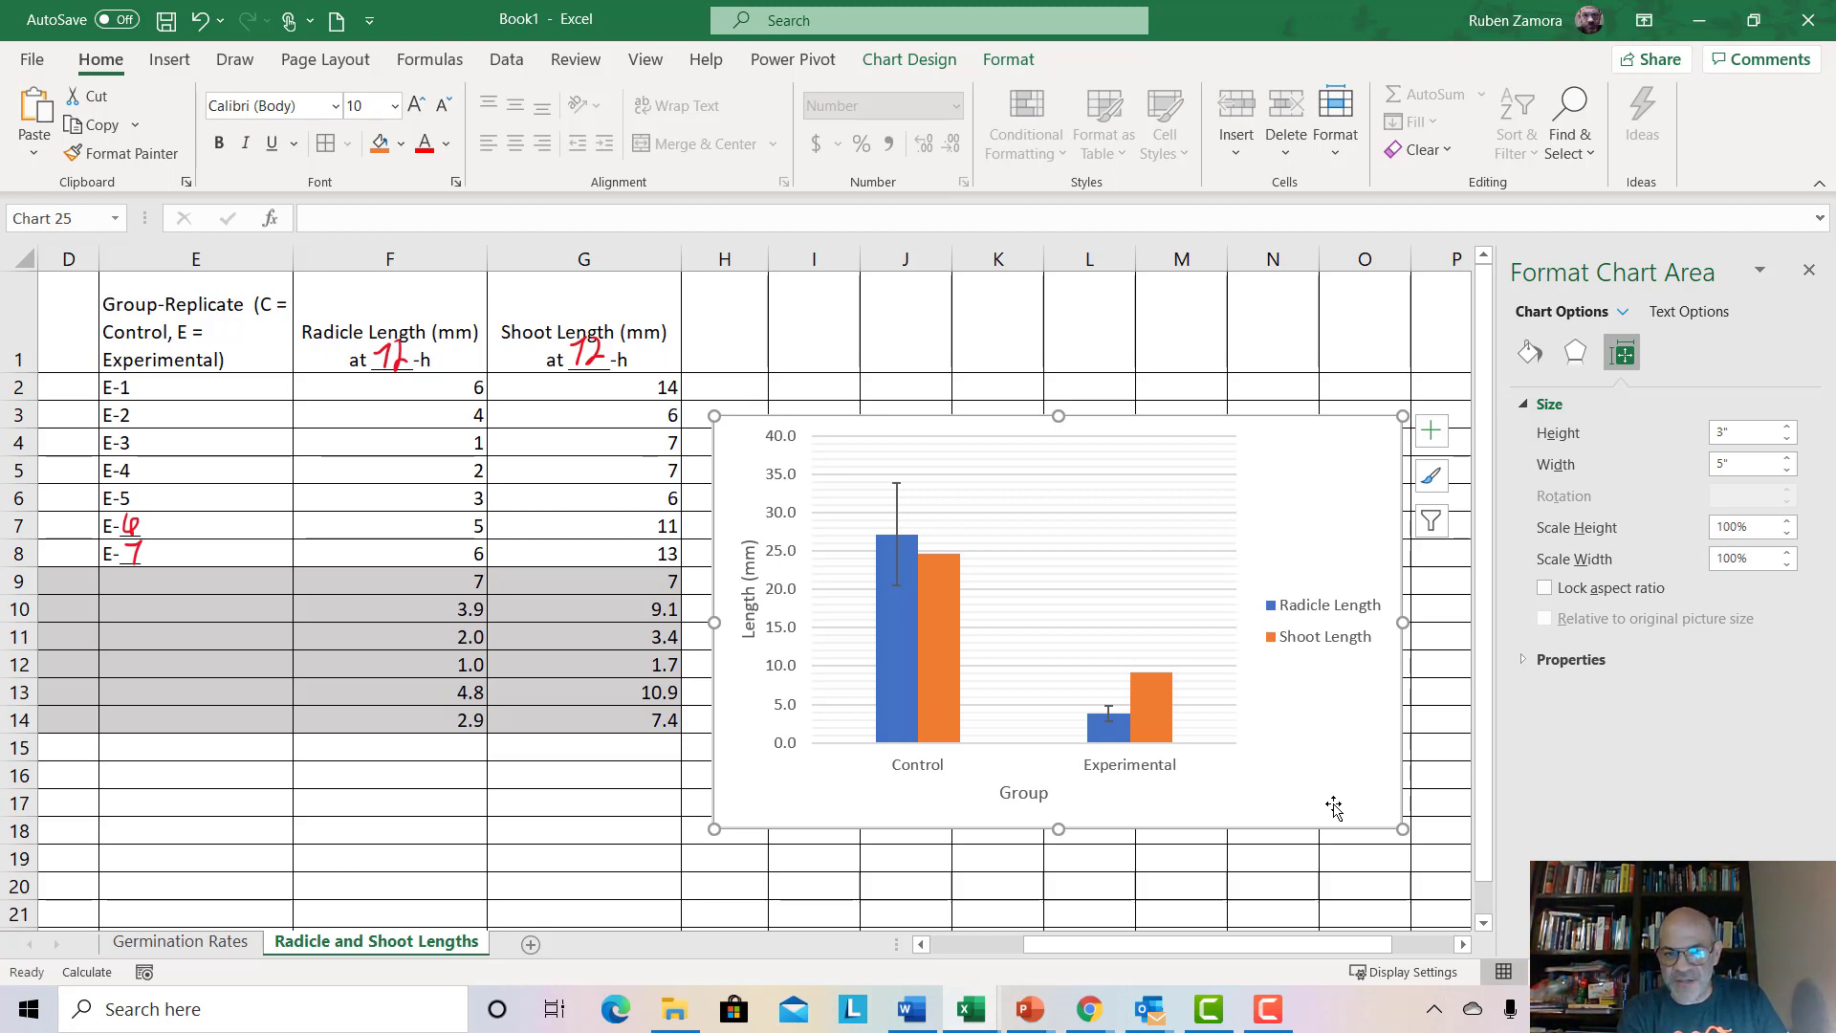
Add error bars with detailed options to the Shoot Length series of the chart
left_click(945, 651)
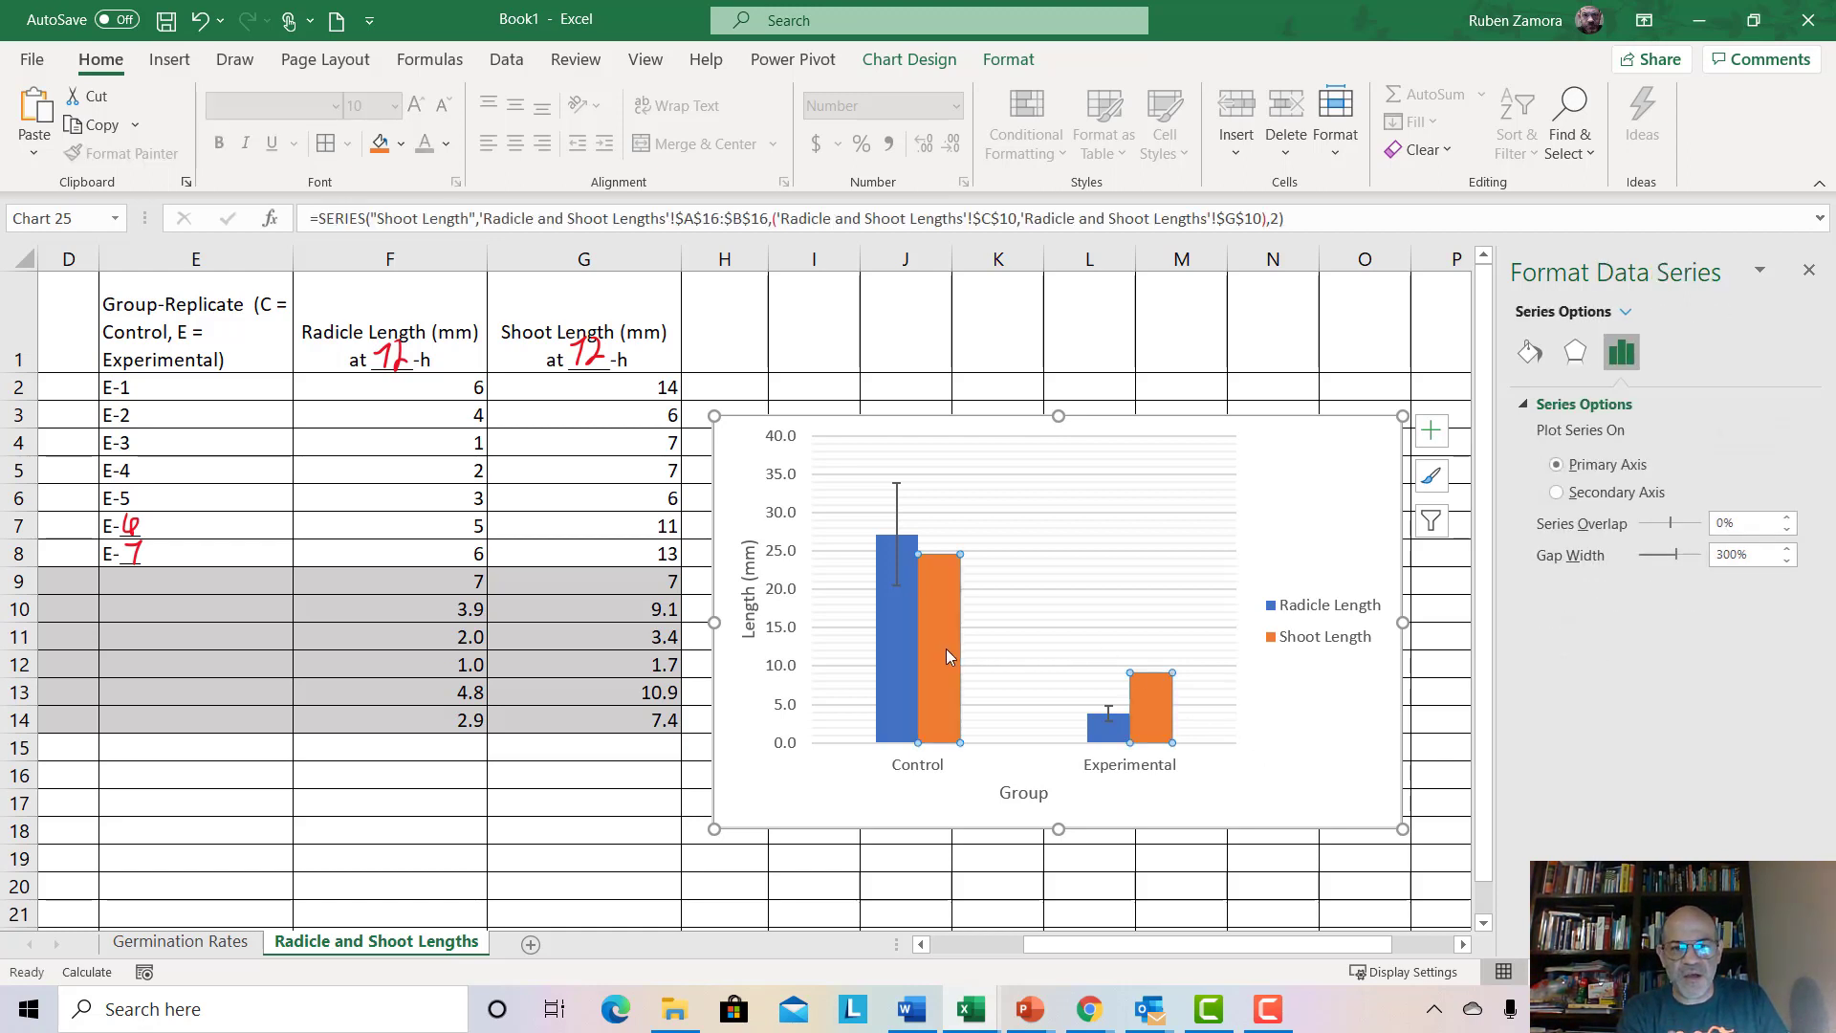
left_click(901, 675)
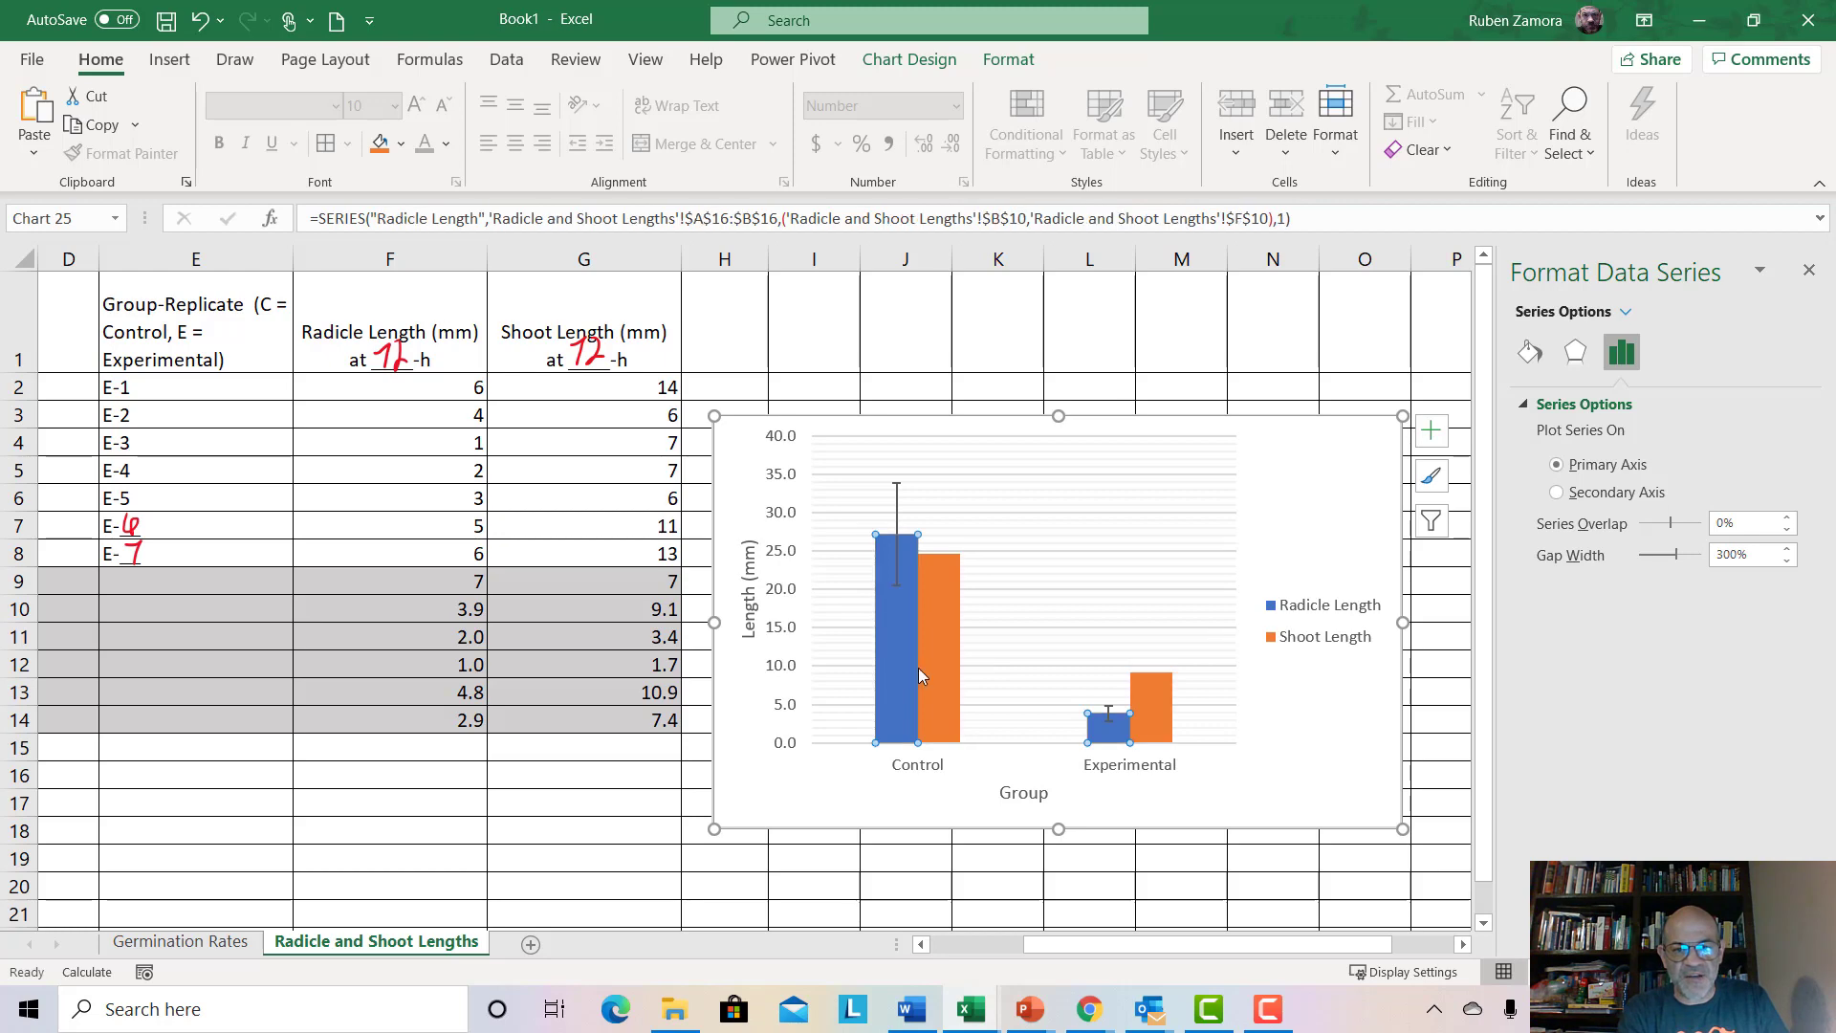
left_click(954, 672)
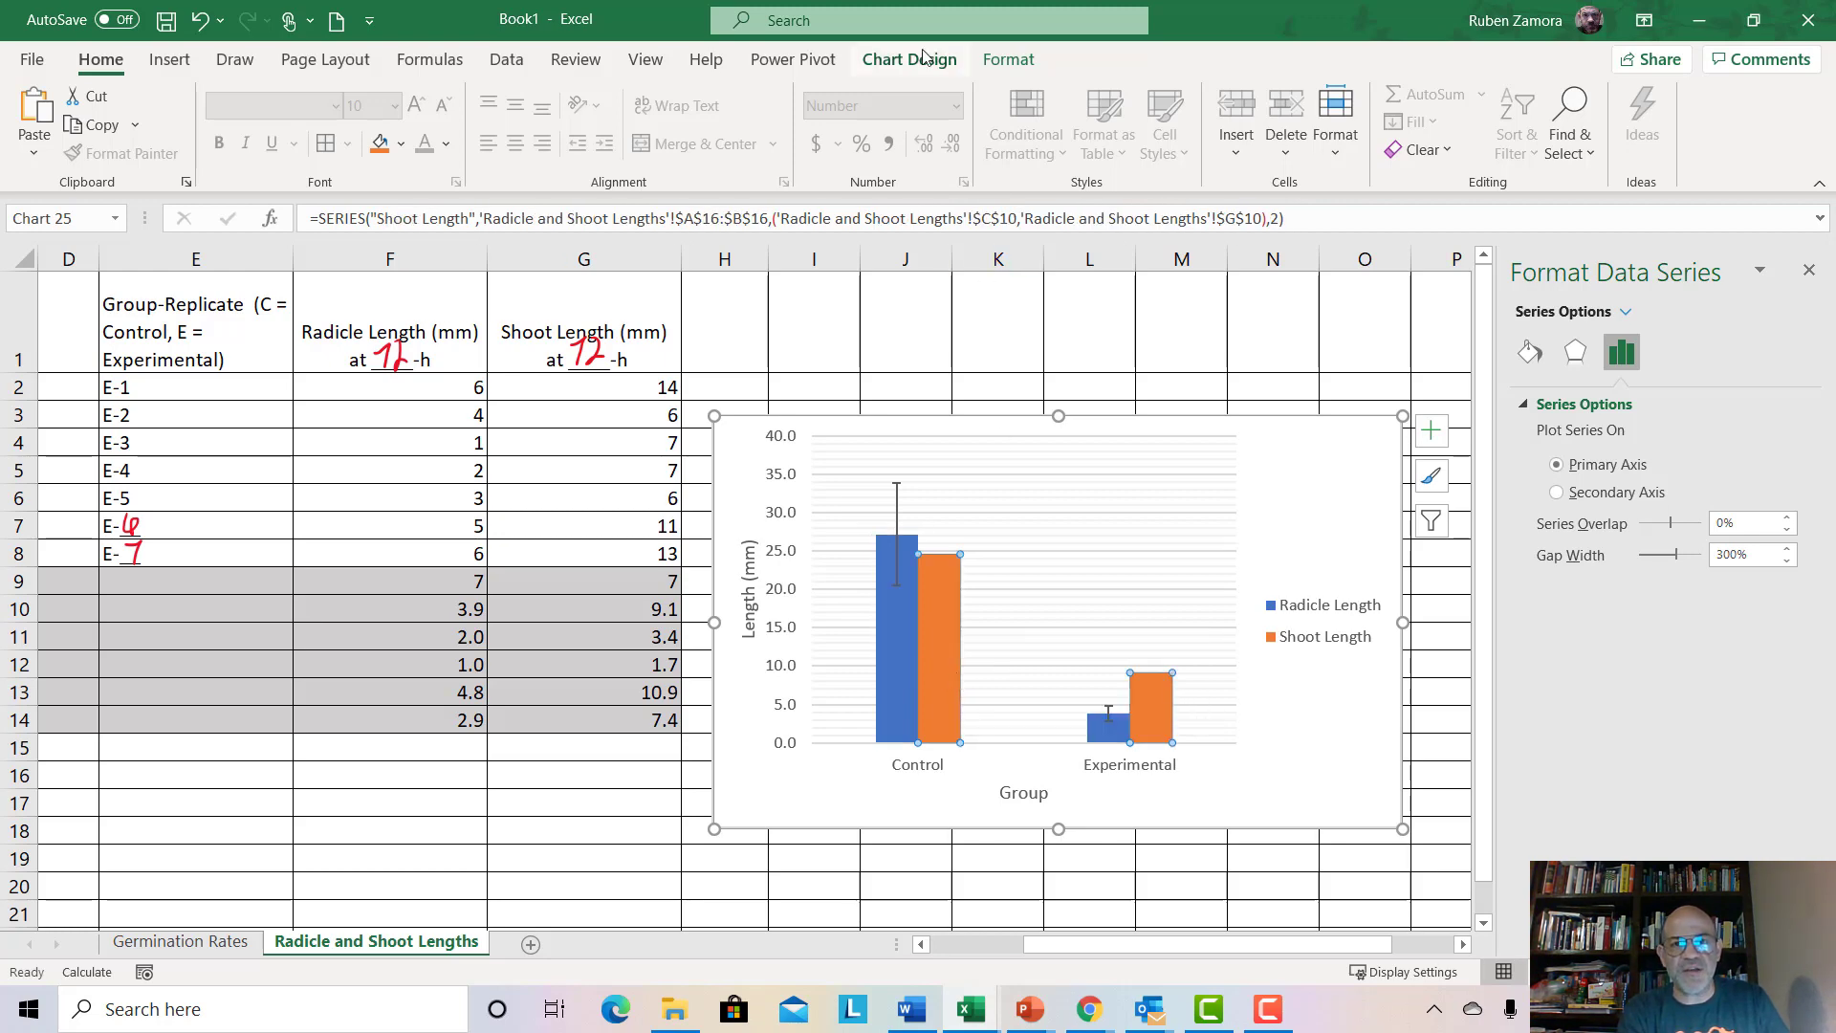
left_click(1432, 431)
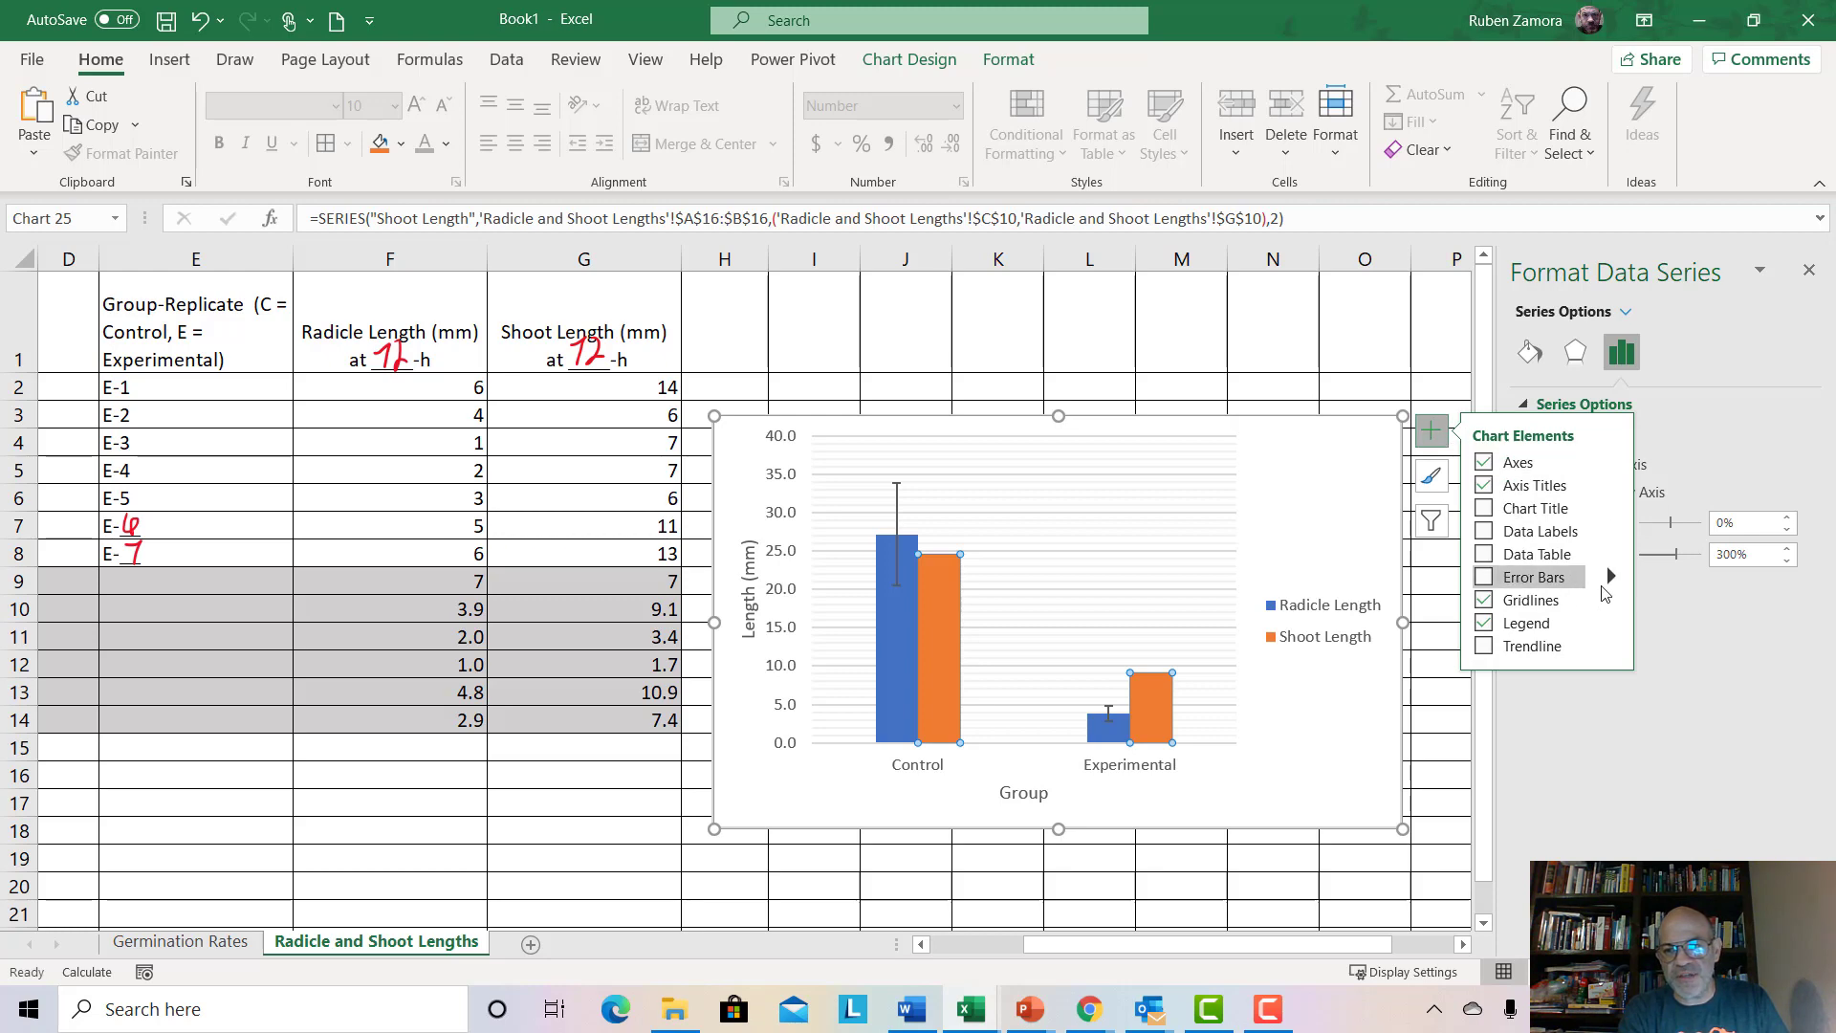
mouse_move(1614, 585)
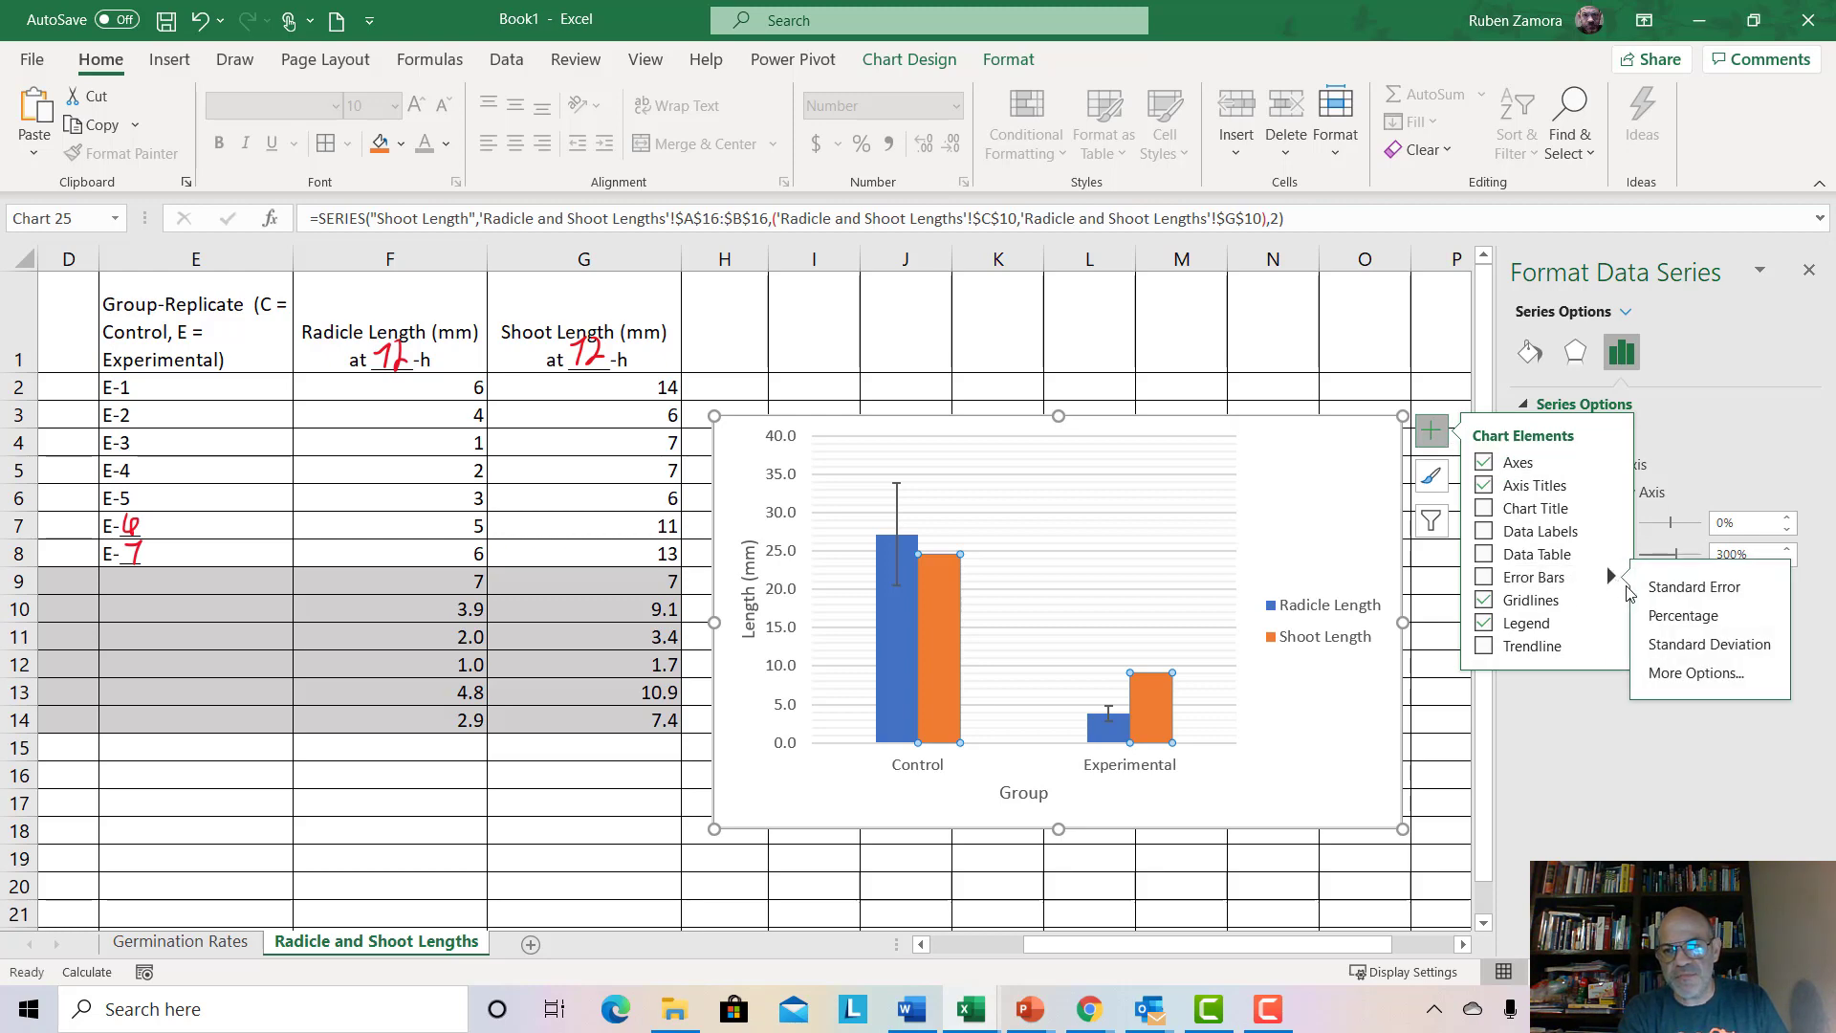
left_click(1680, 673)
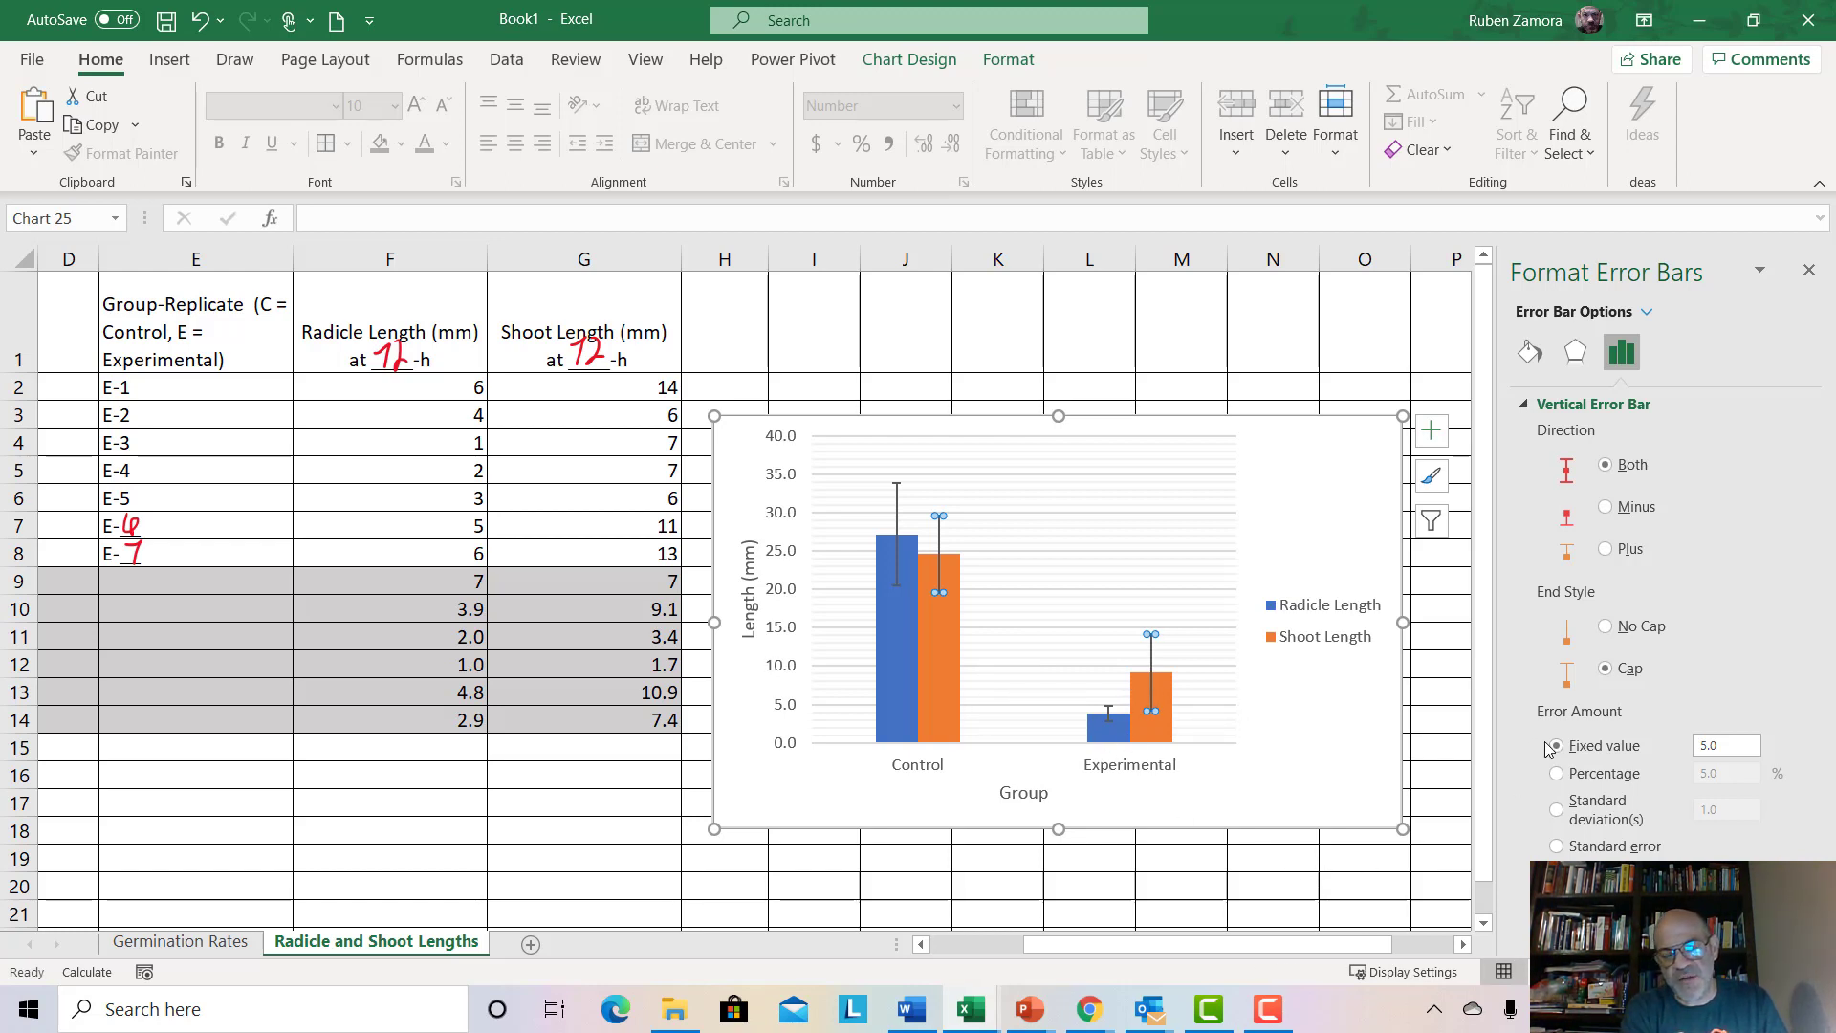
Switch the Shoot Length error amount to custom and set its positive error values to the 1/2SD cells C12 and G12
left_click(1557, 873)
left_click(1721, 903)
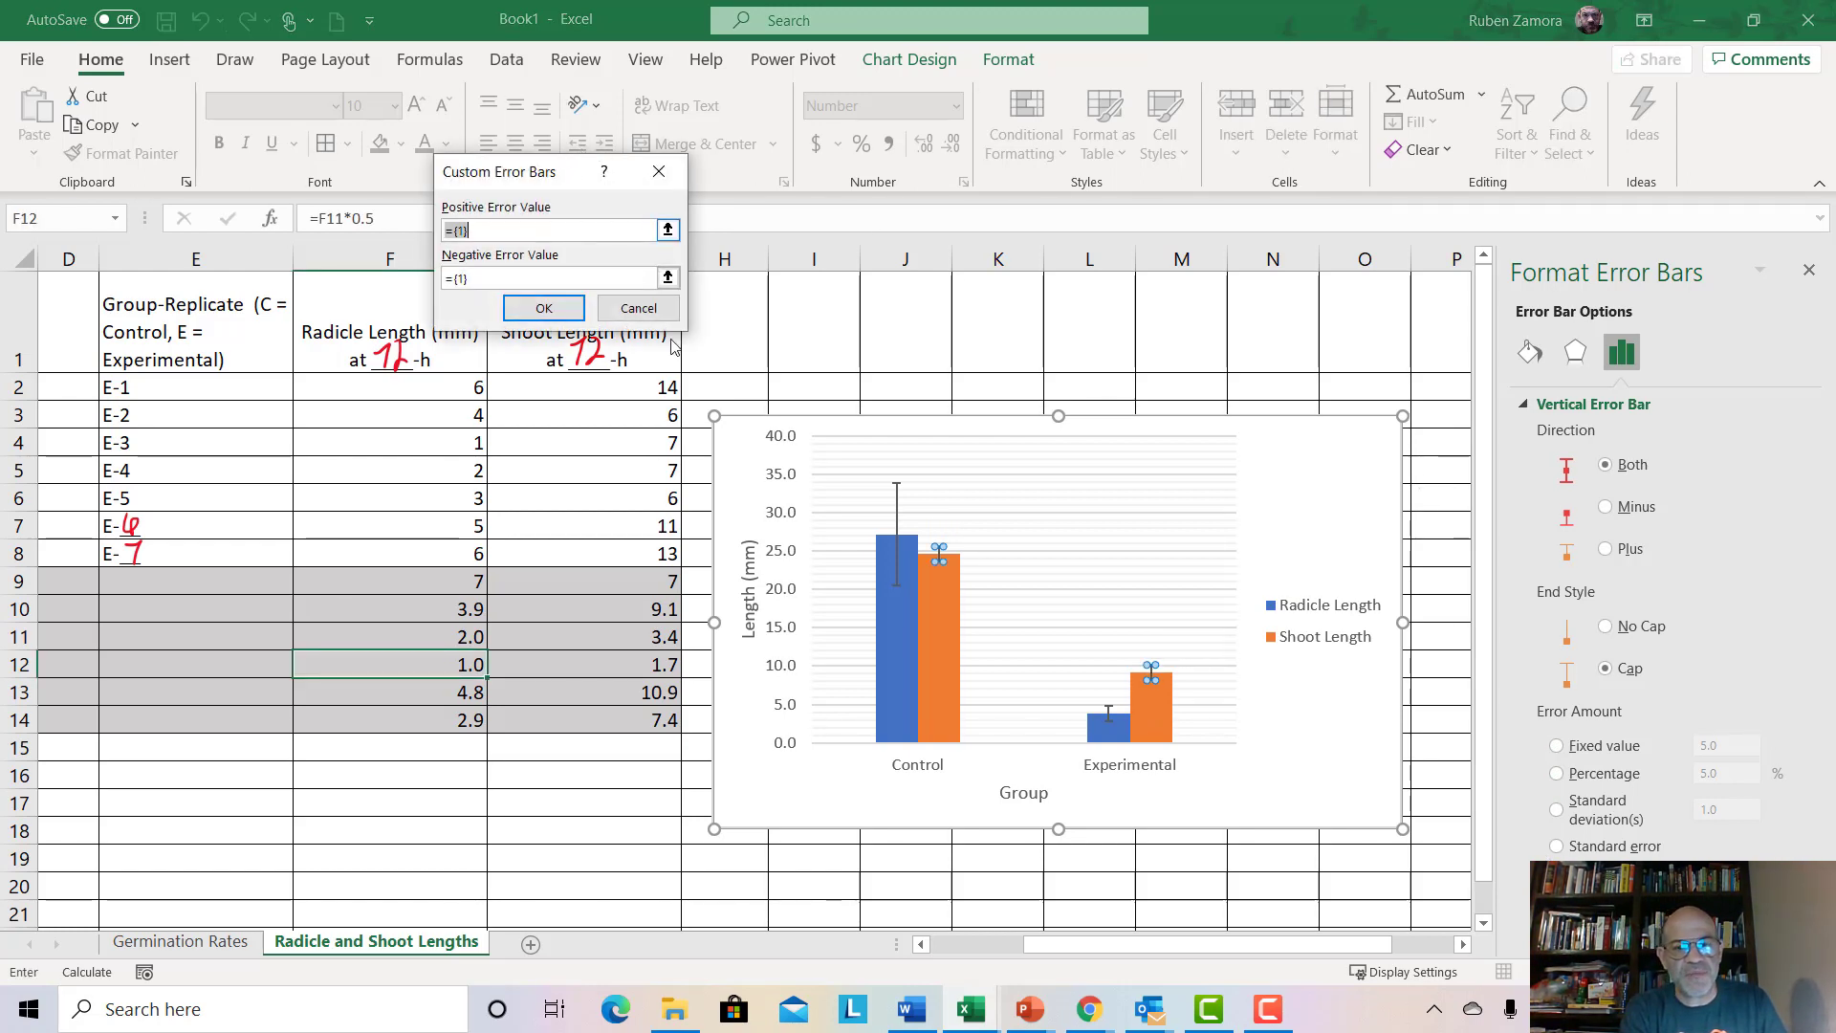
left_click(667, 232)
left_click_drag(1147, 947, 1004, 982)
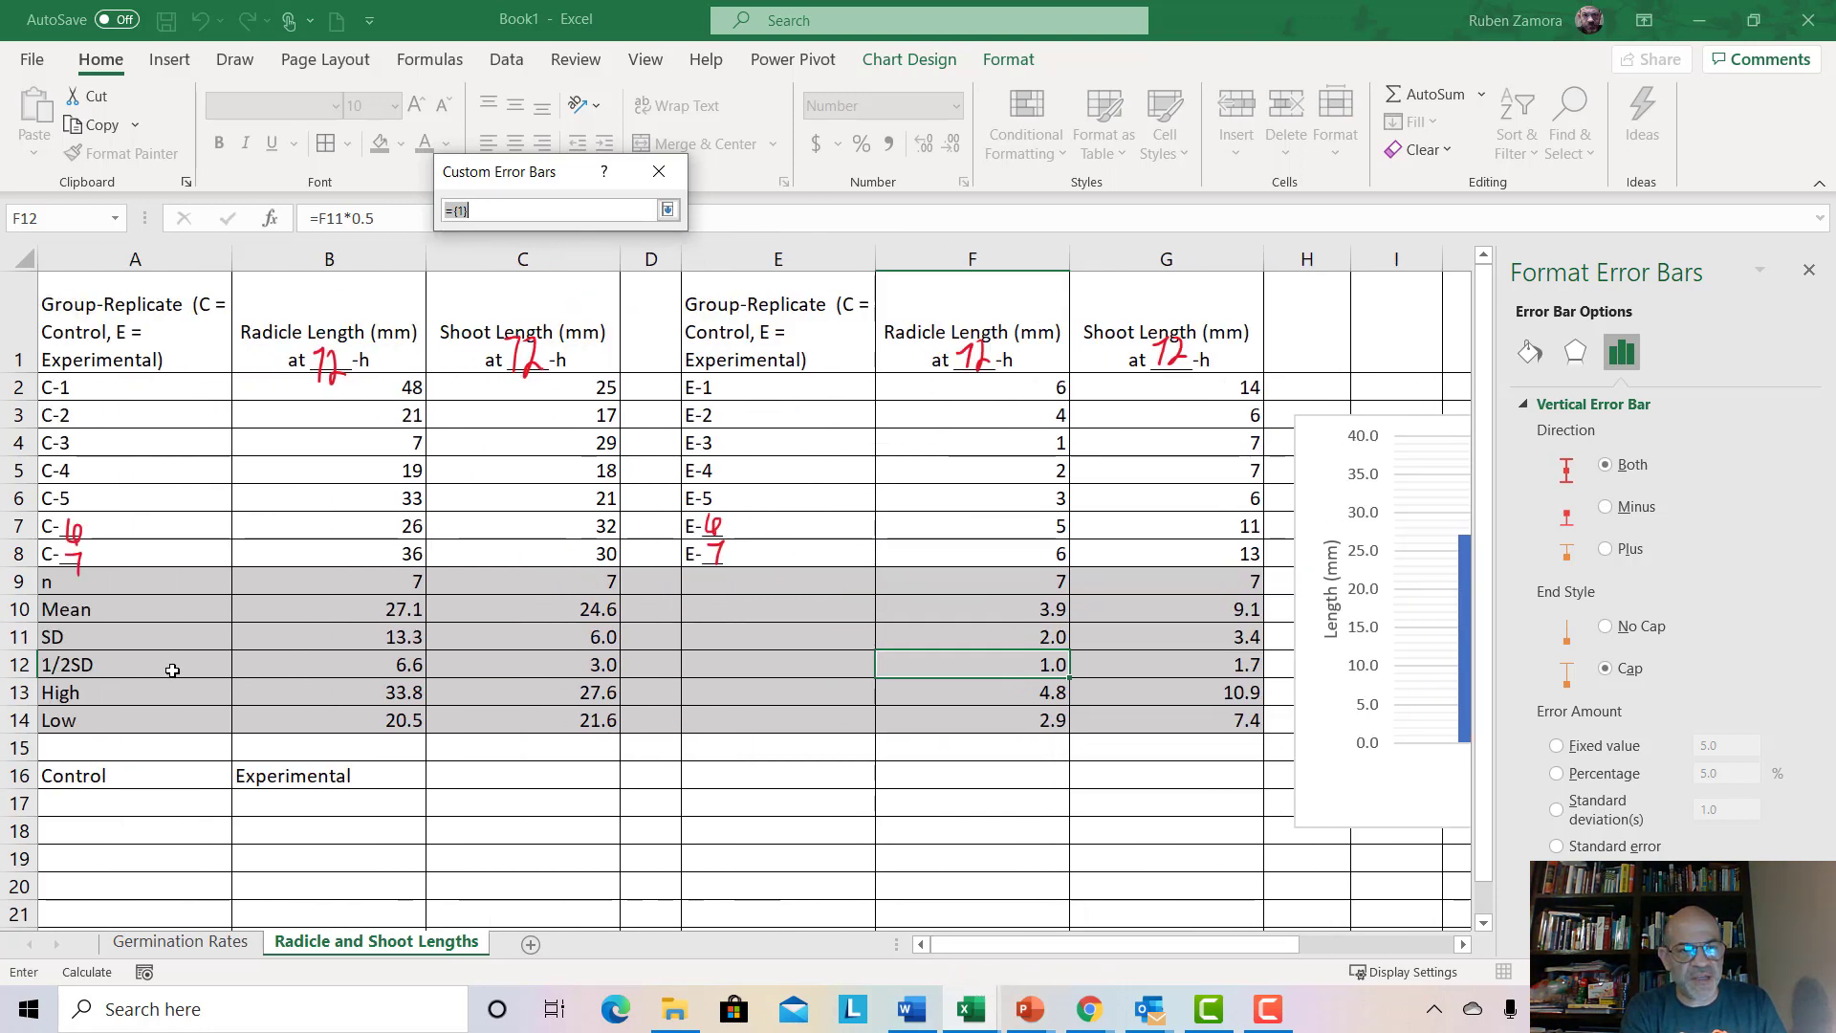
left_click(497, 665)
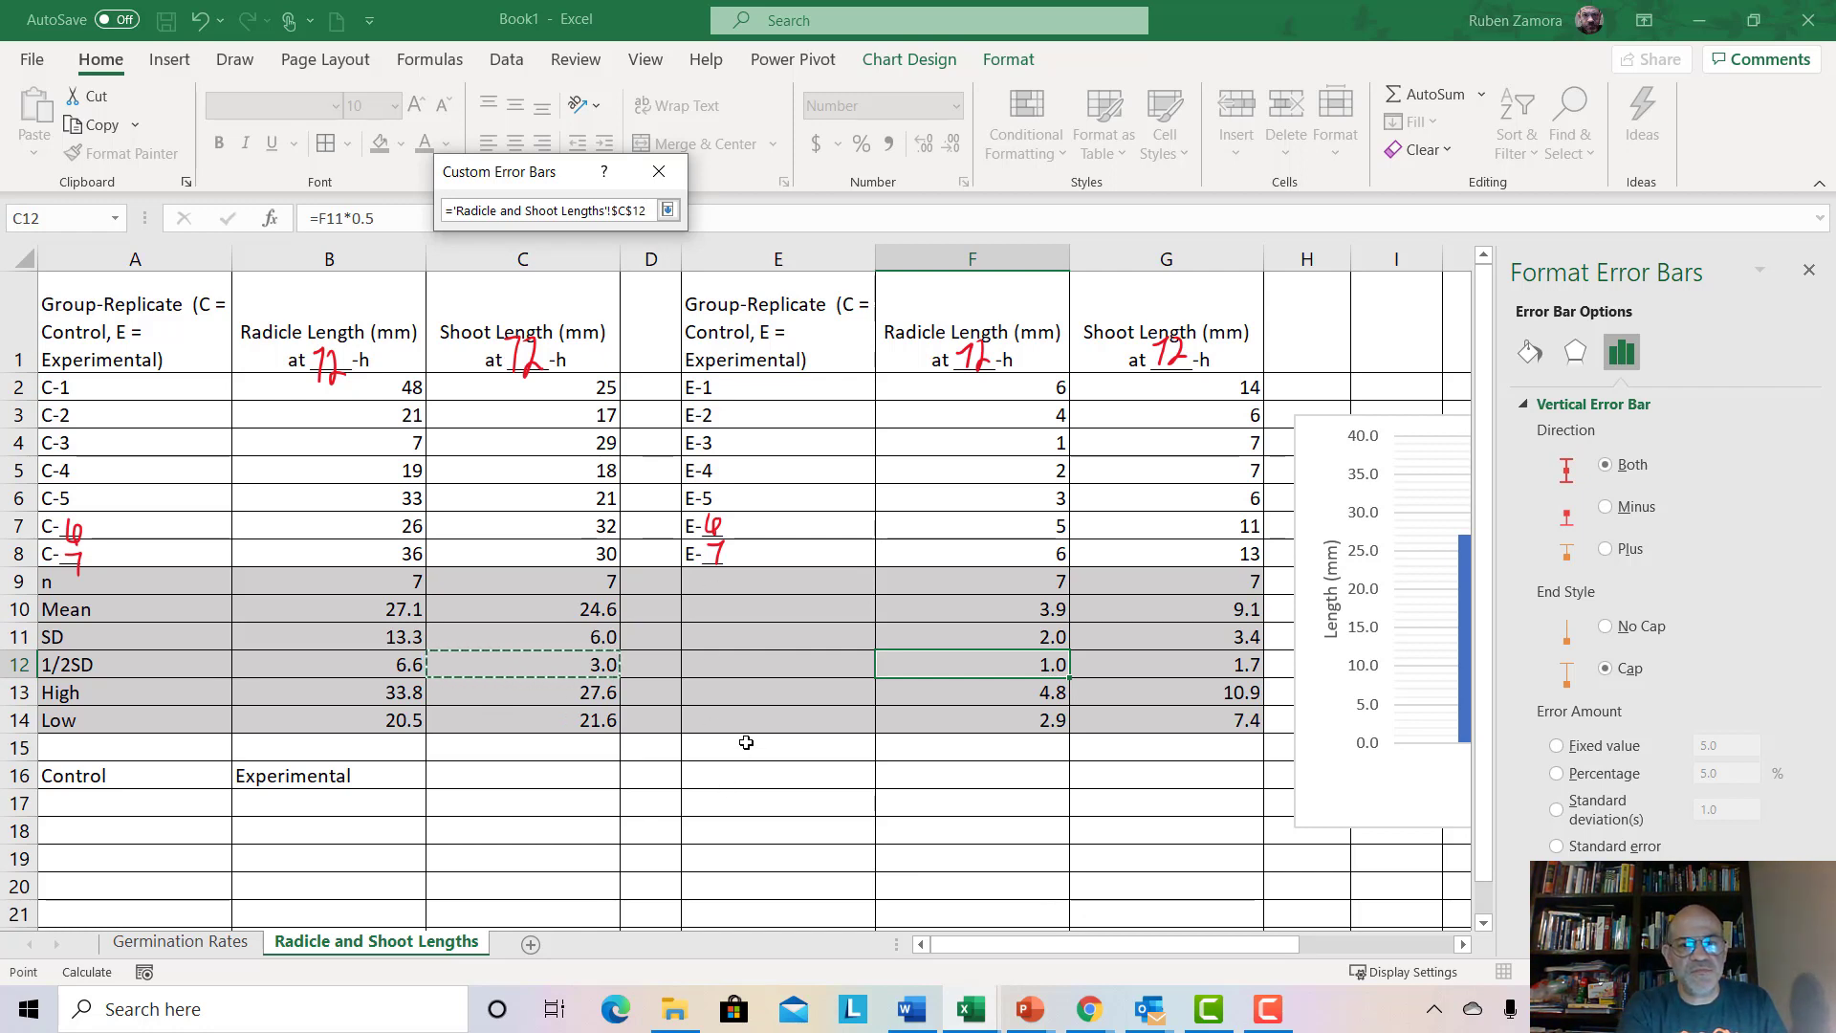
left_click(1111, 669)
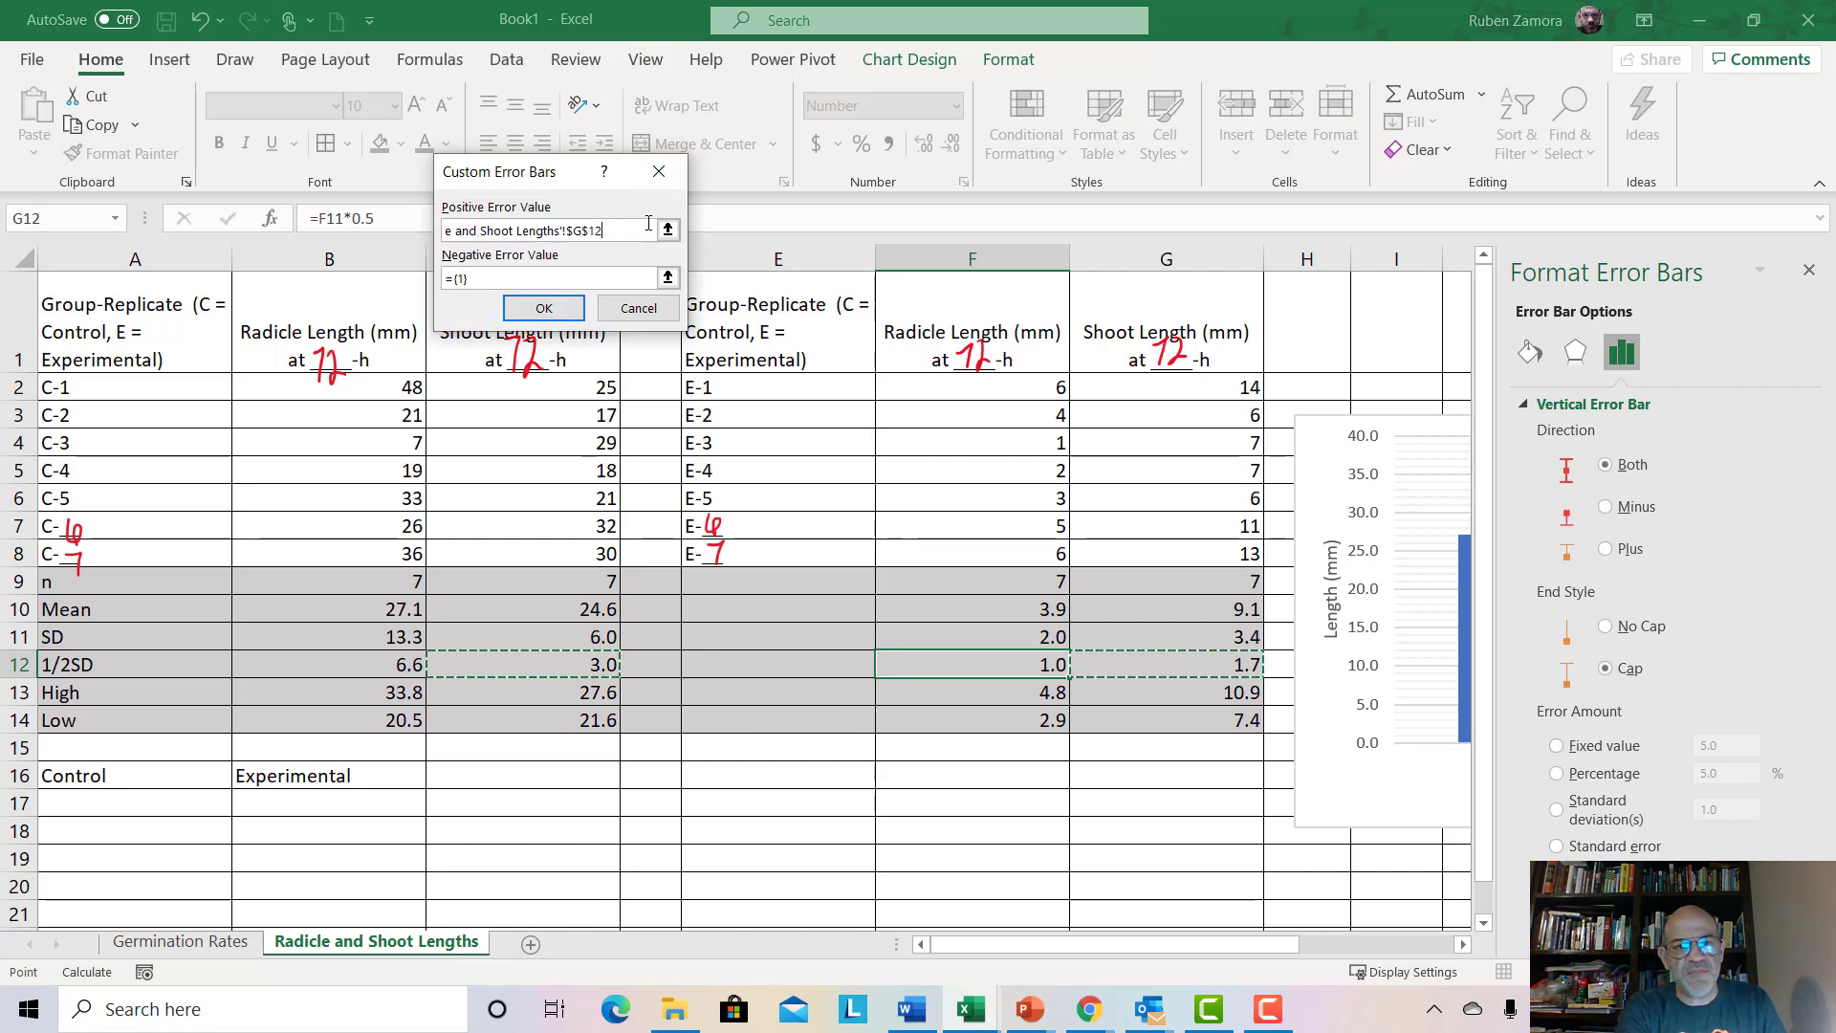
Set the Shoot Length negative error values to cells C12 and G12 and apply the custom error bars
left_click(668, 277)
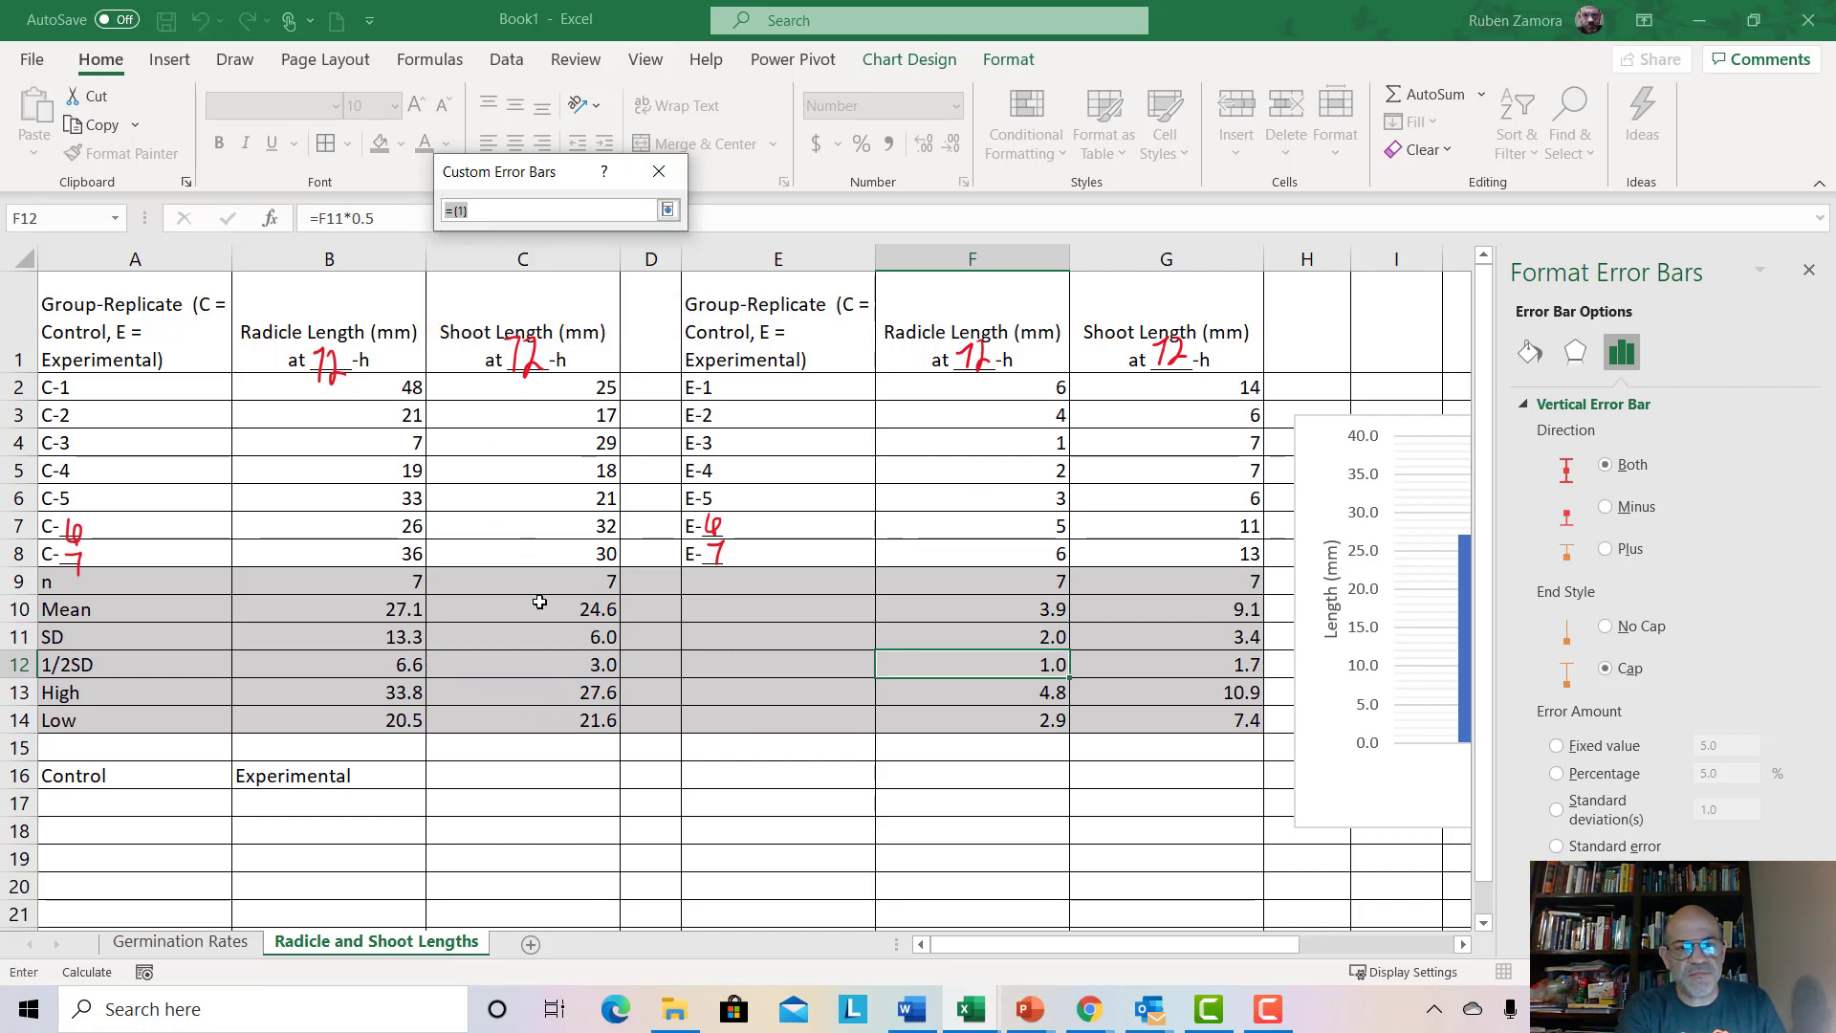
left_click(509, 667)
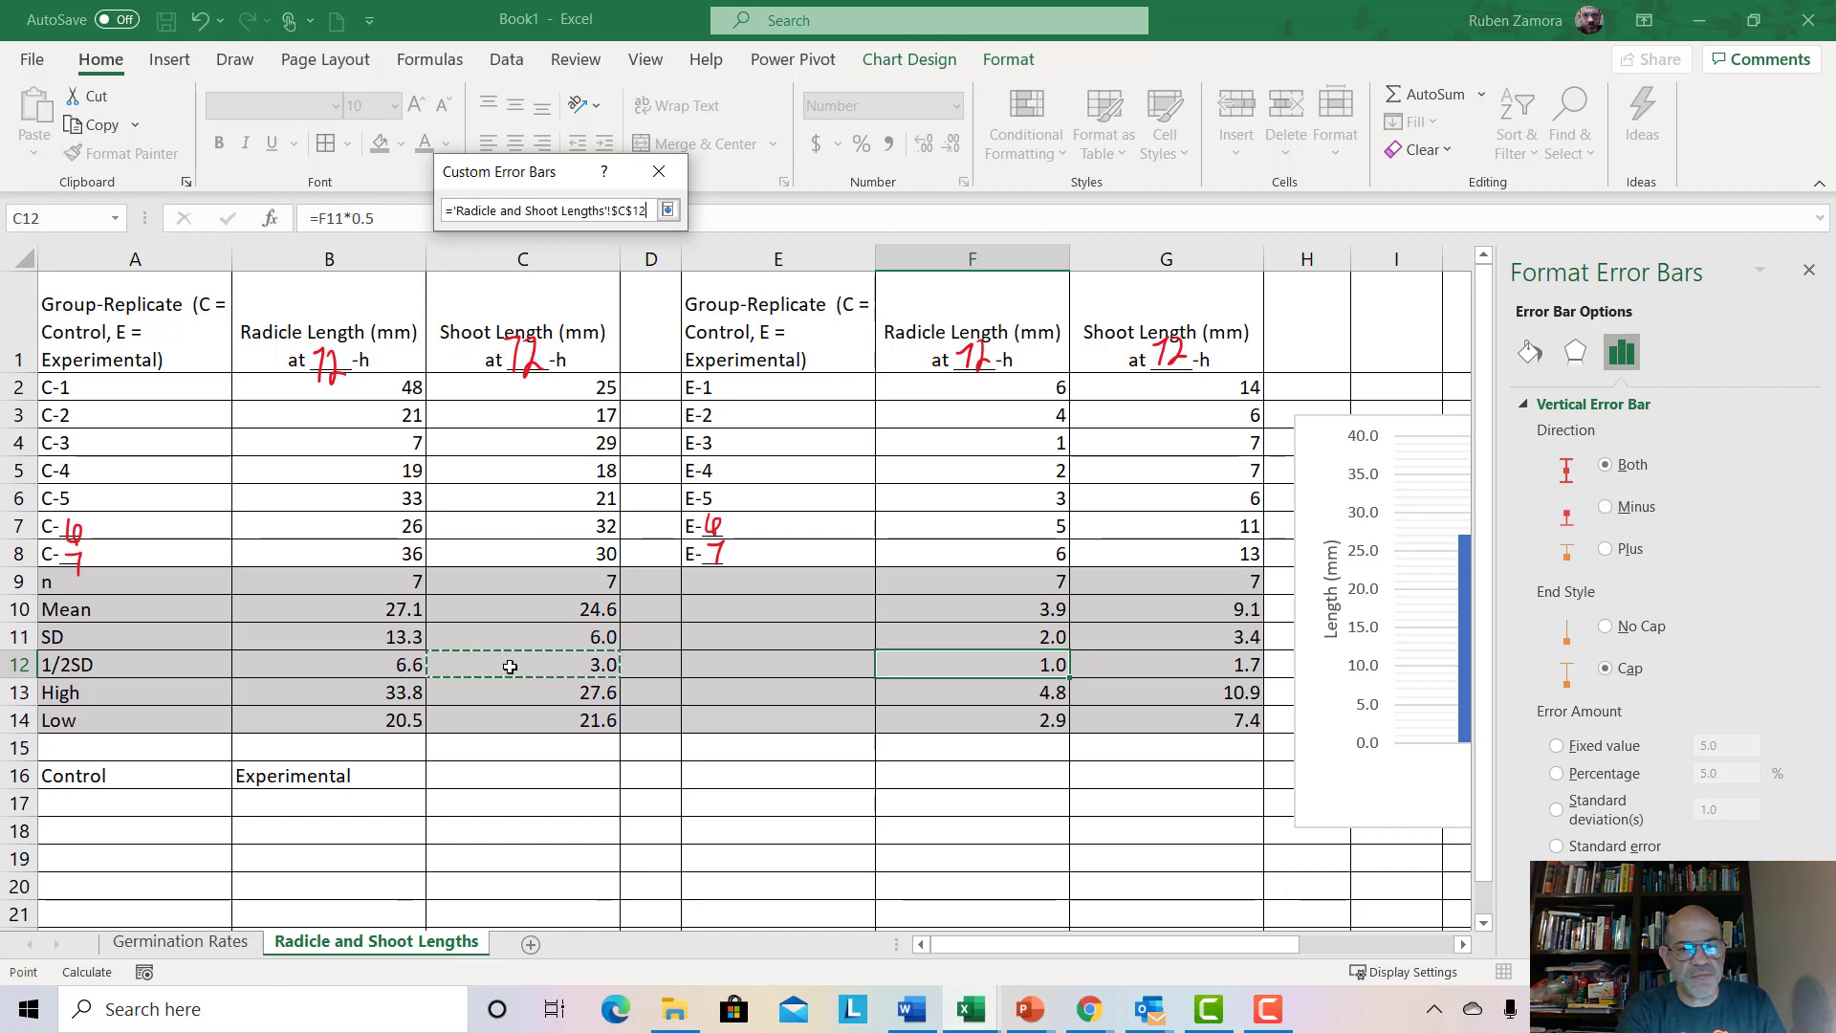
left_click(1172, 669)
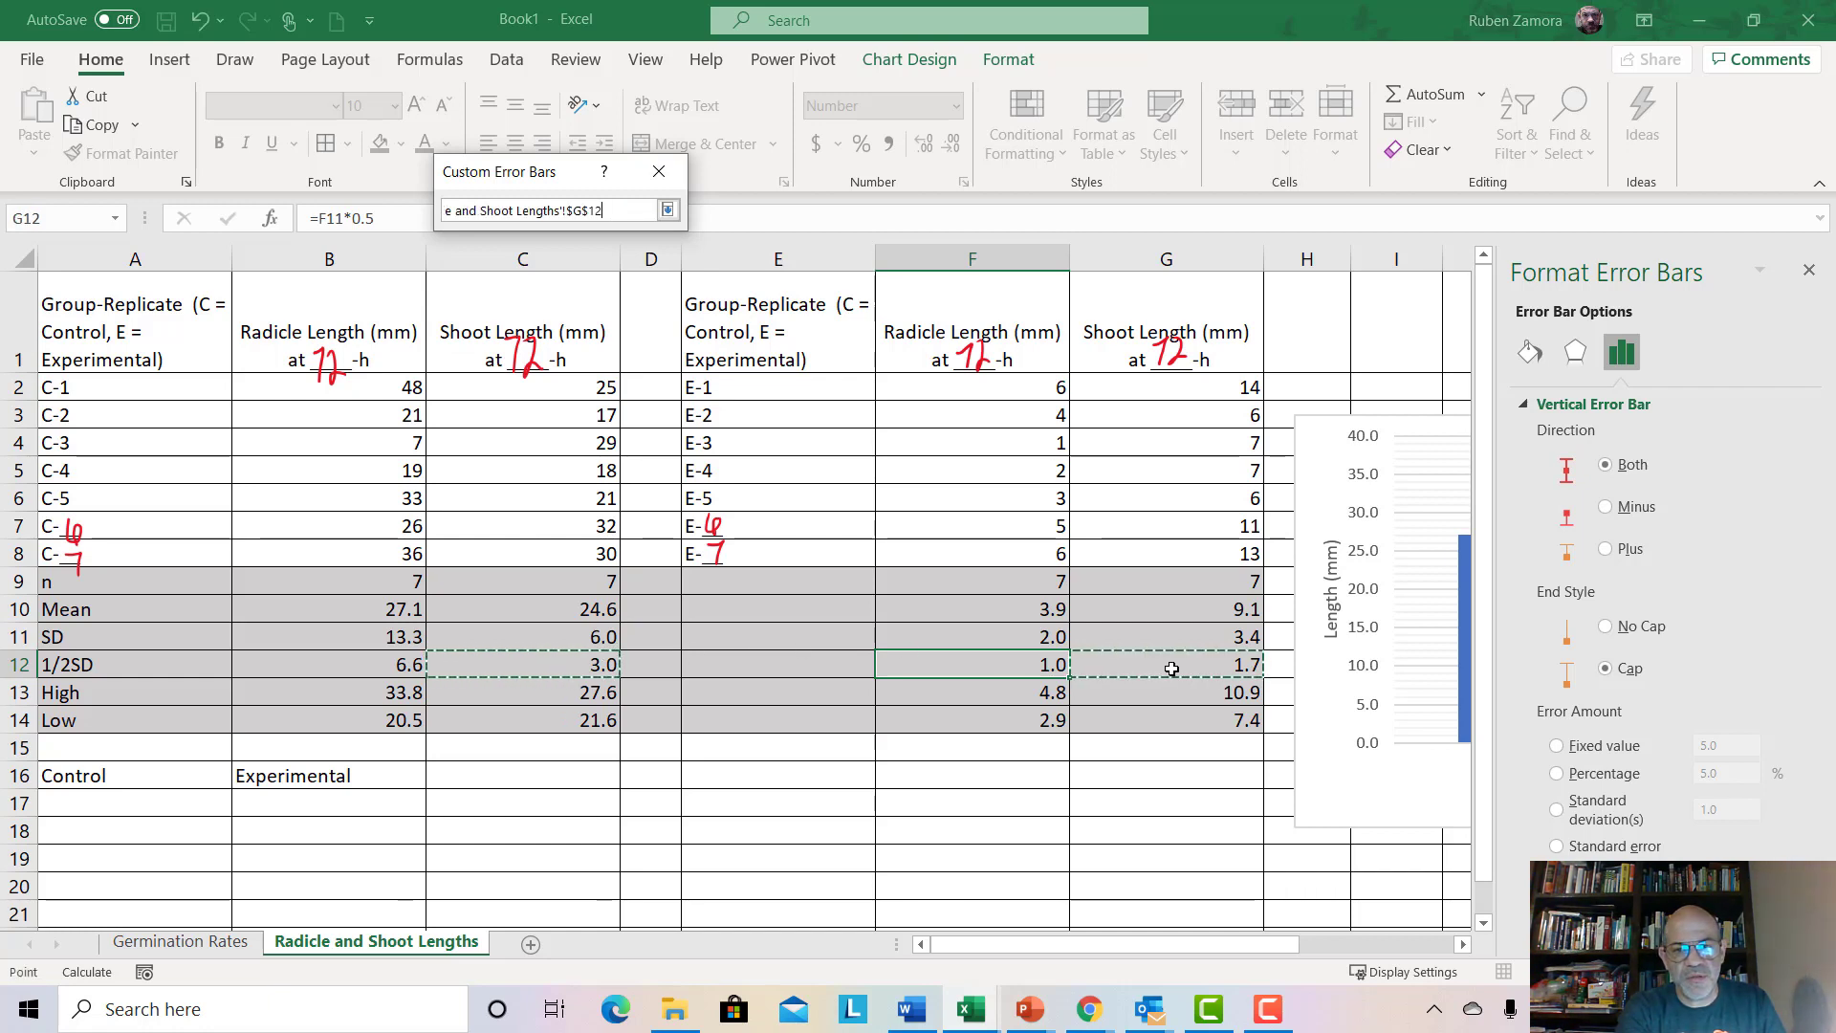
left_click(668, 210)
left_click(544, 308)
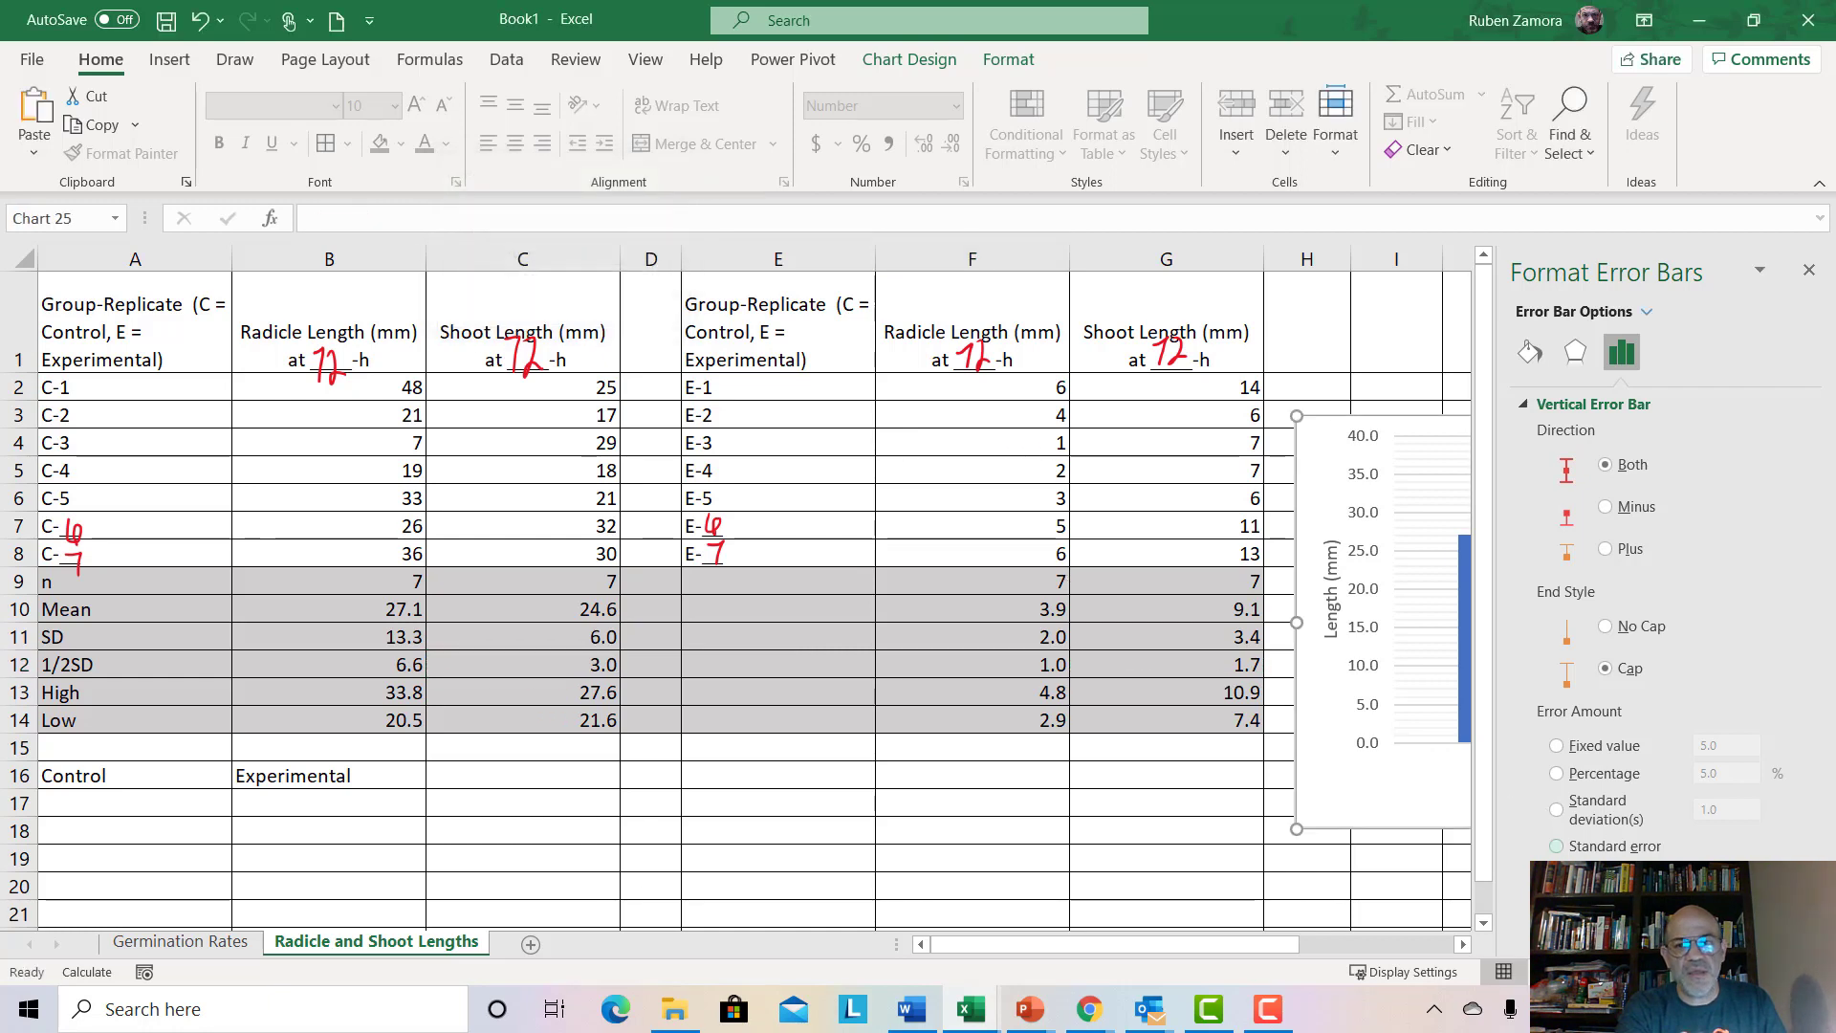
scroll(1310, 942, "right", 5)
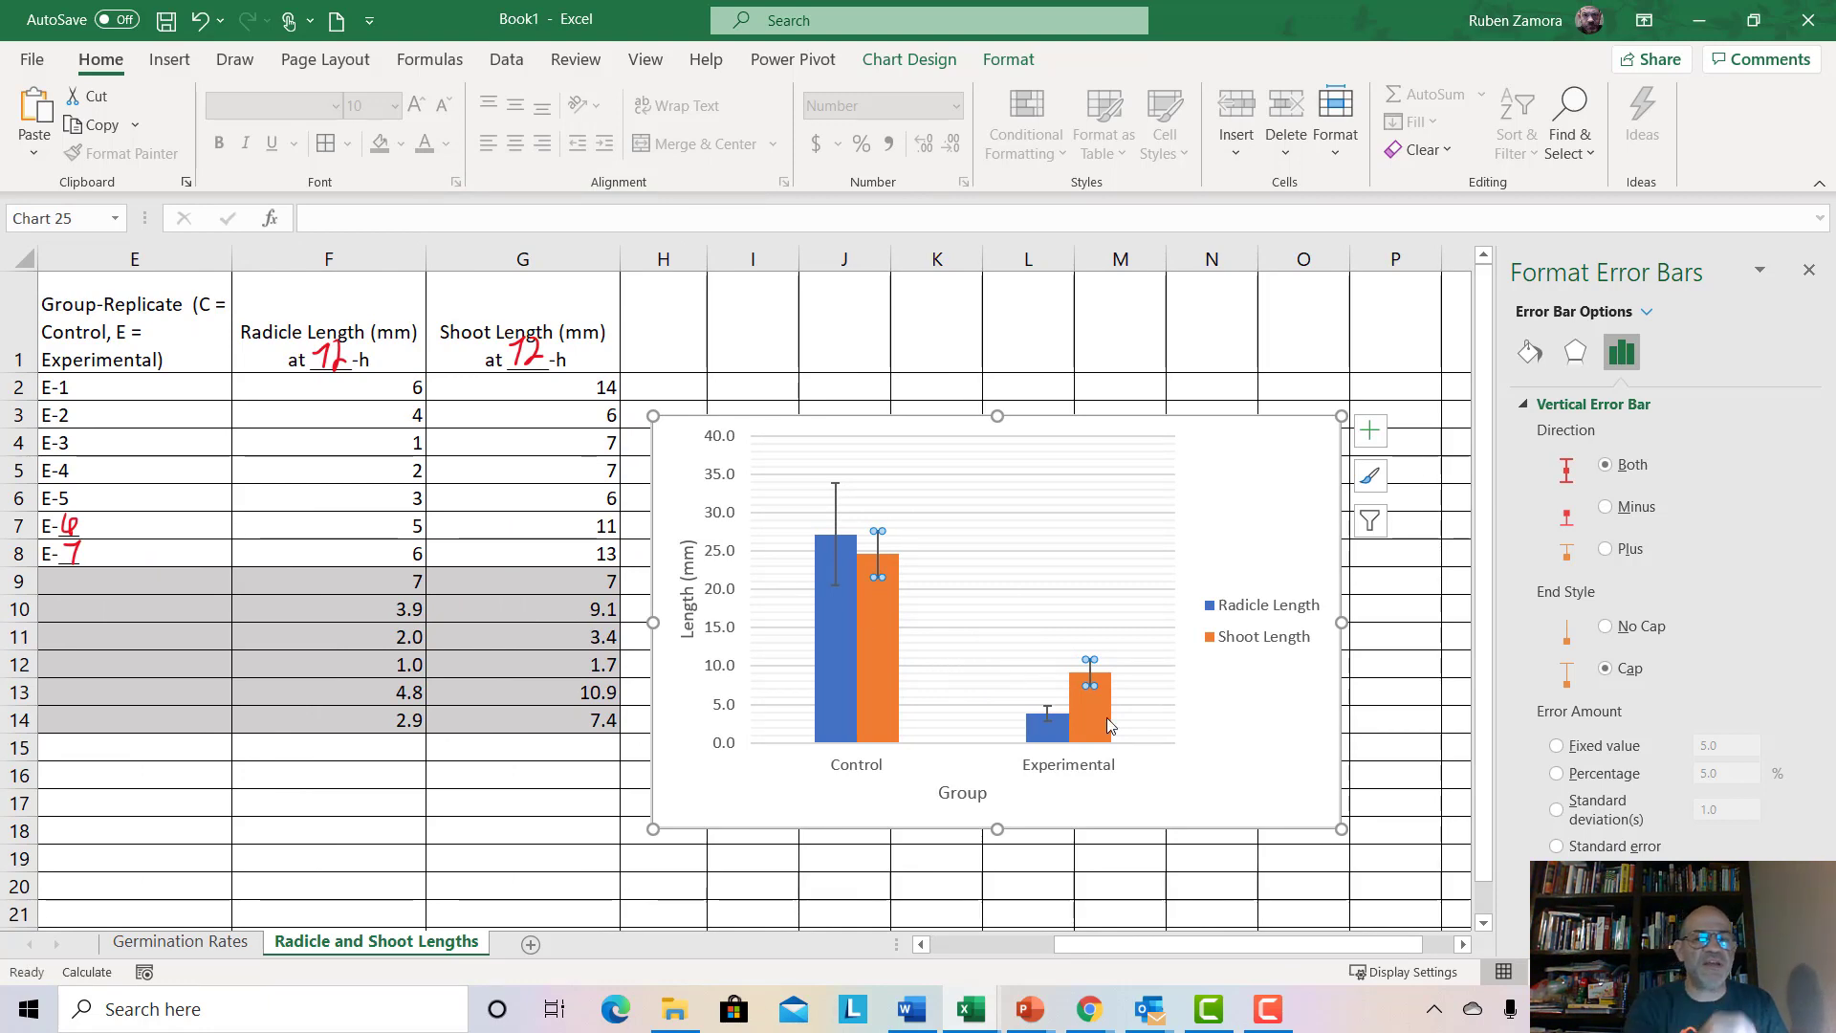
left_click(1253, 762)
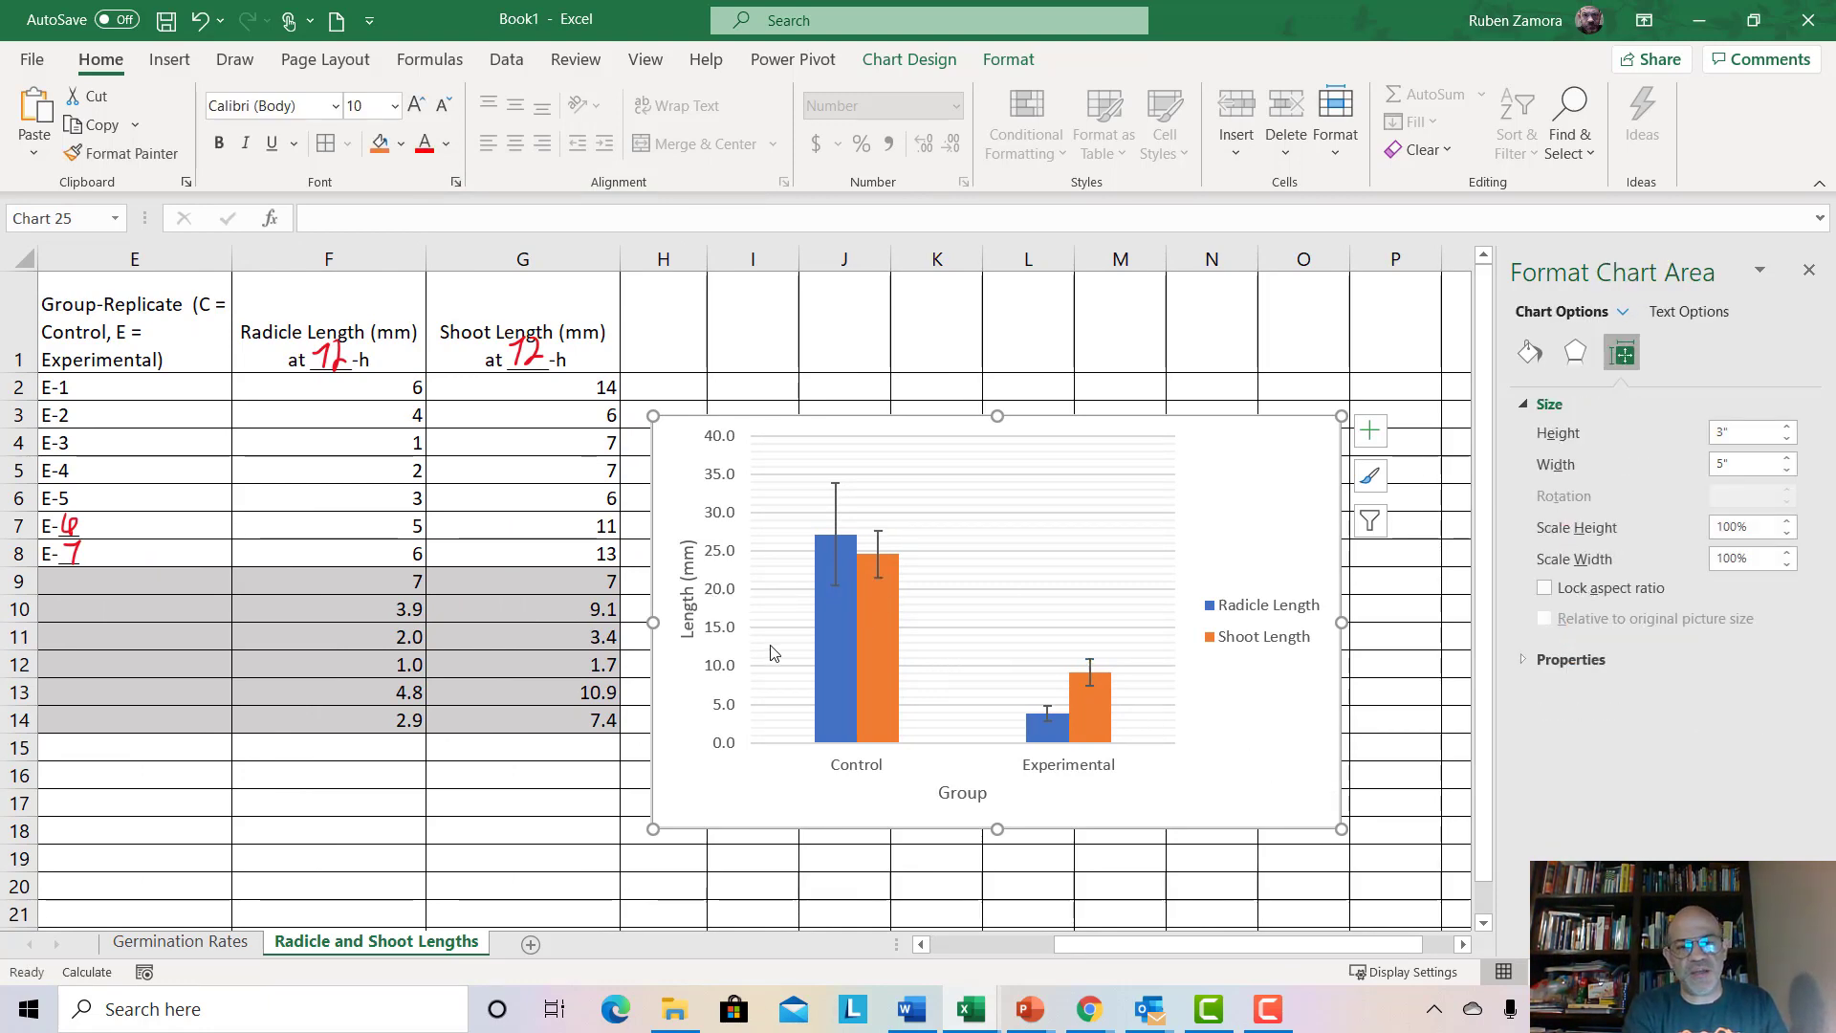
Switch to the ponderingpeacock_48x36 poster in PowerPoint and shorten the Results box from below to the height of the Abstract box
mouse_move(830, 682)
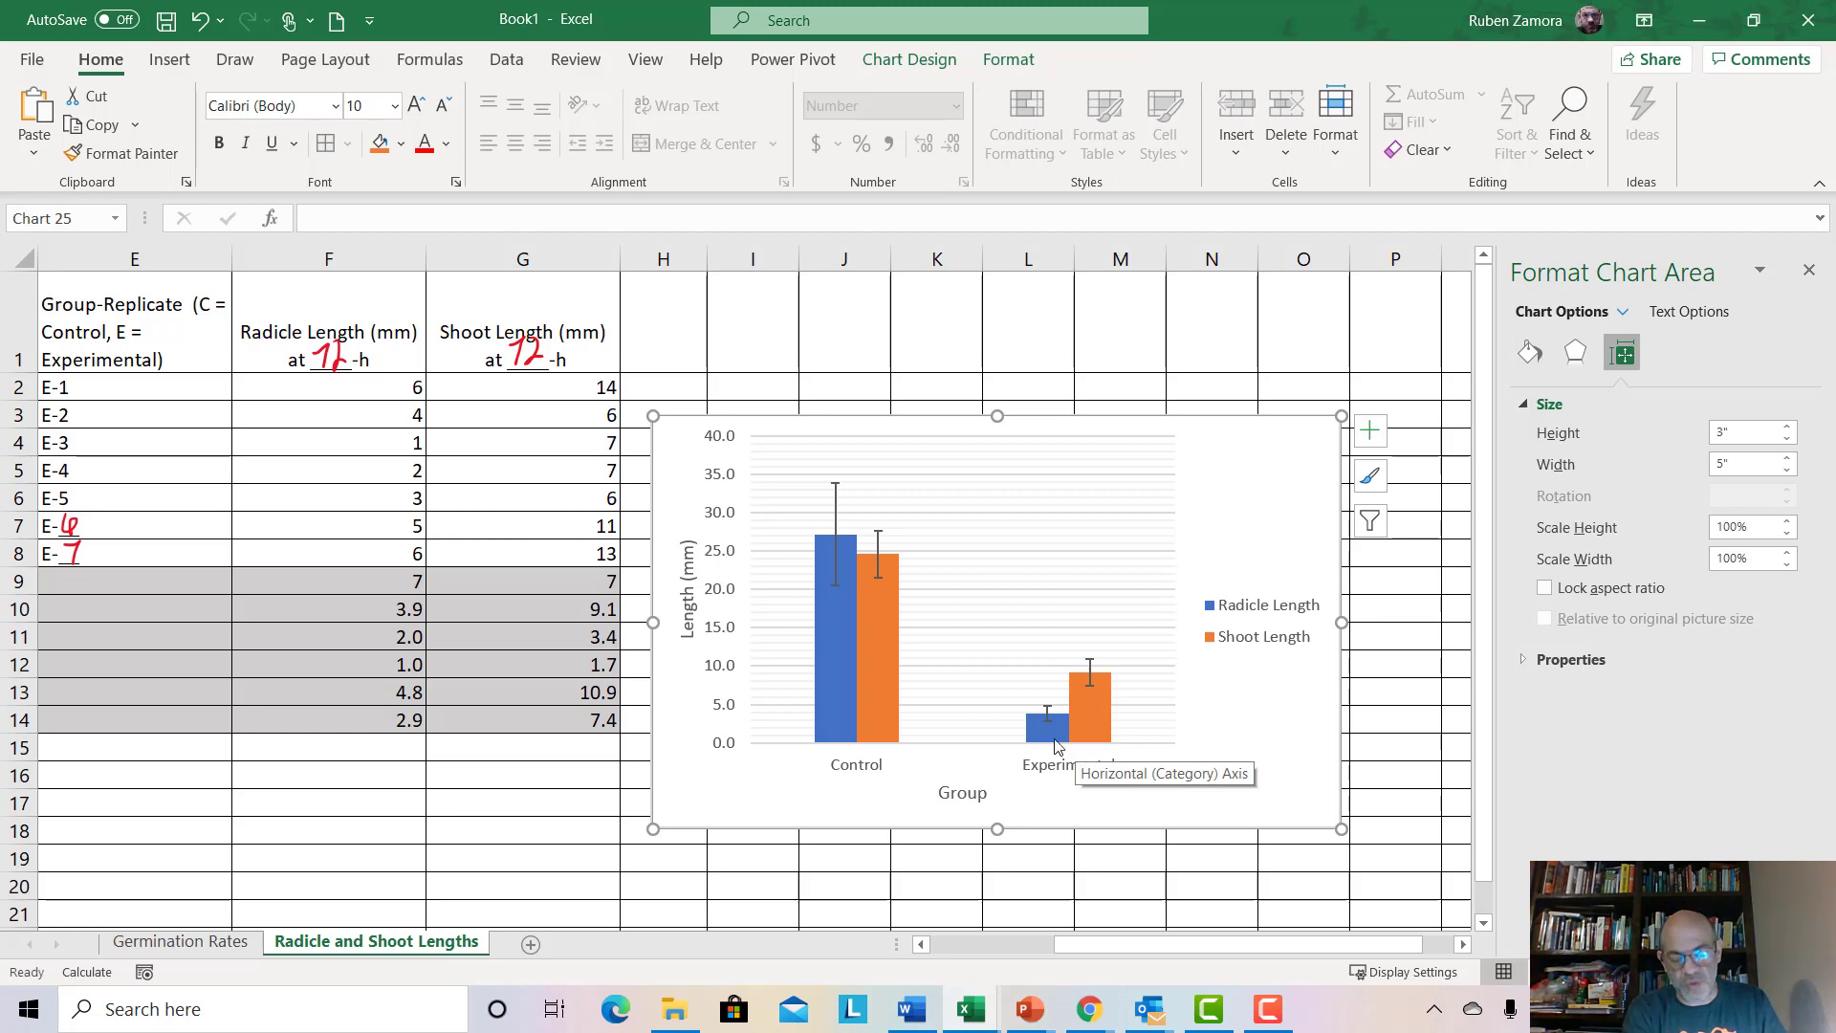
mouse_move(1098, 741)
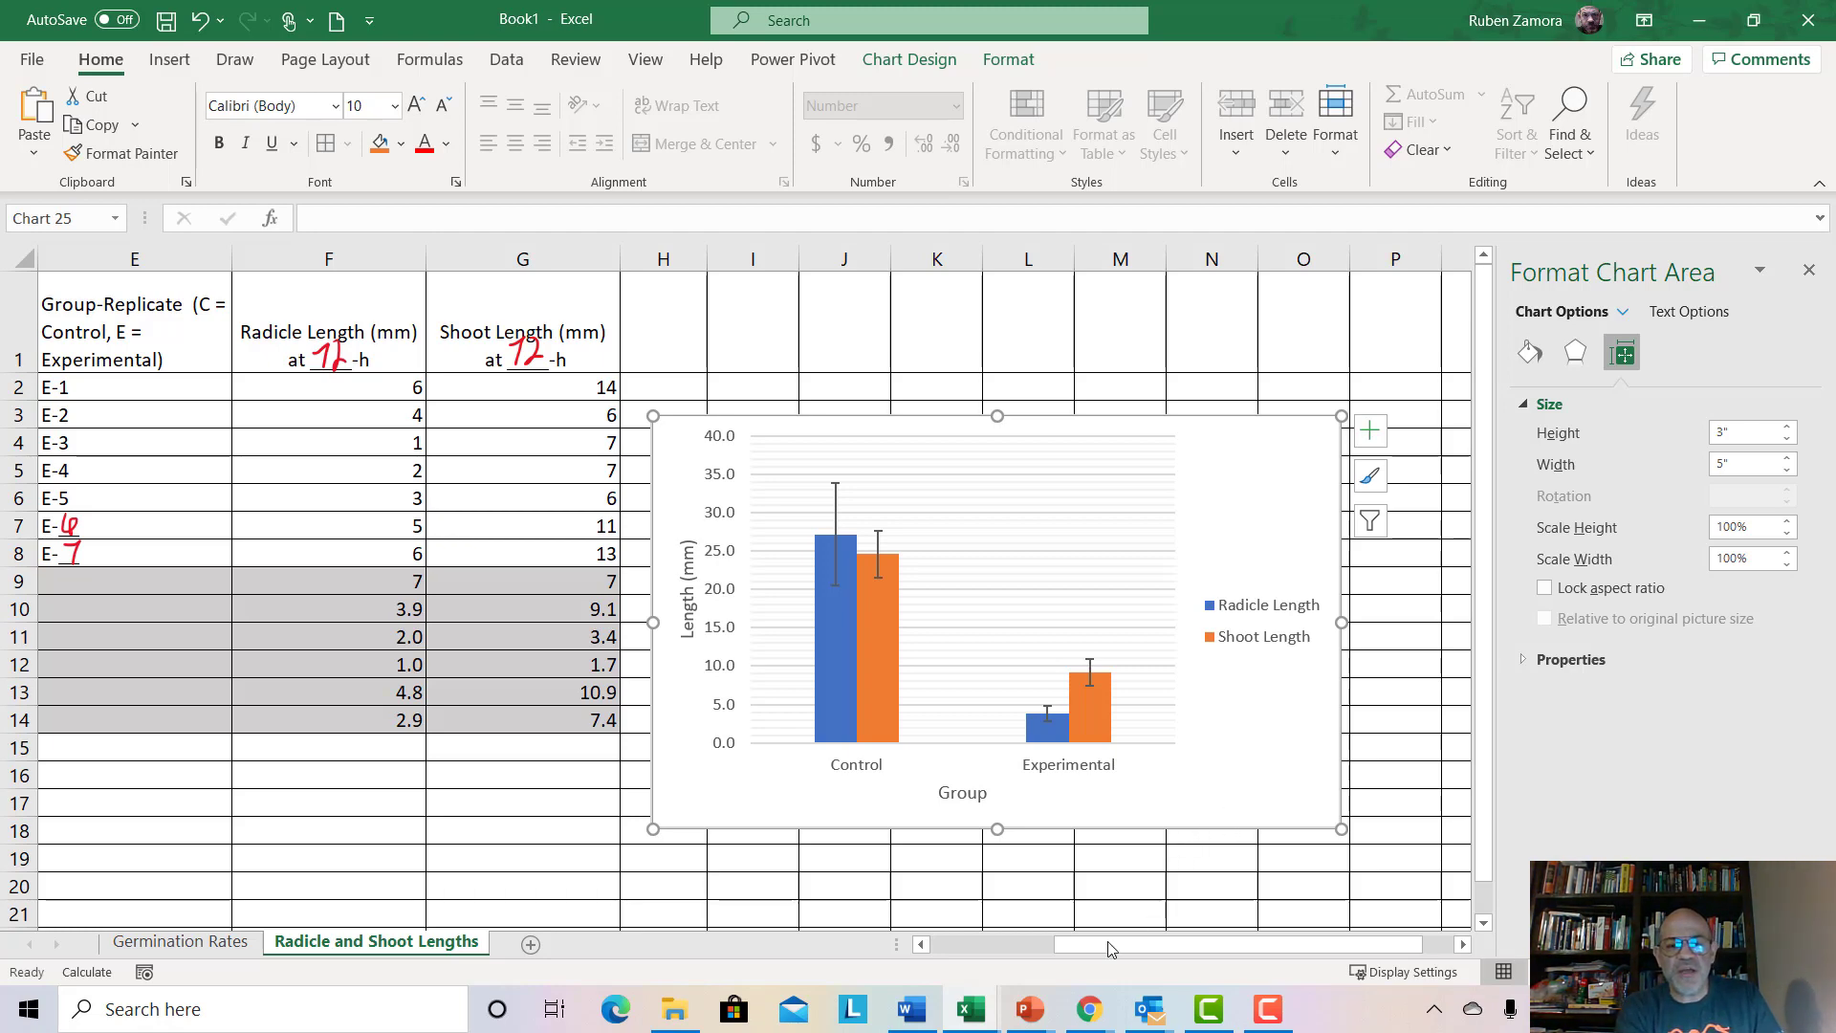
mouse_move(1022, 1021)
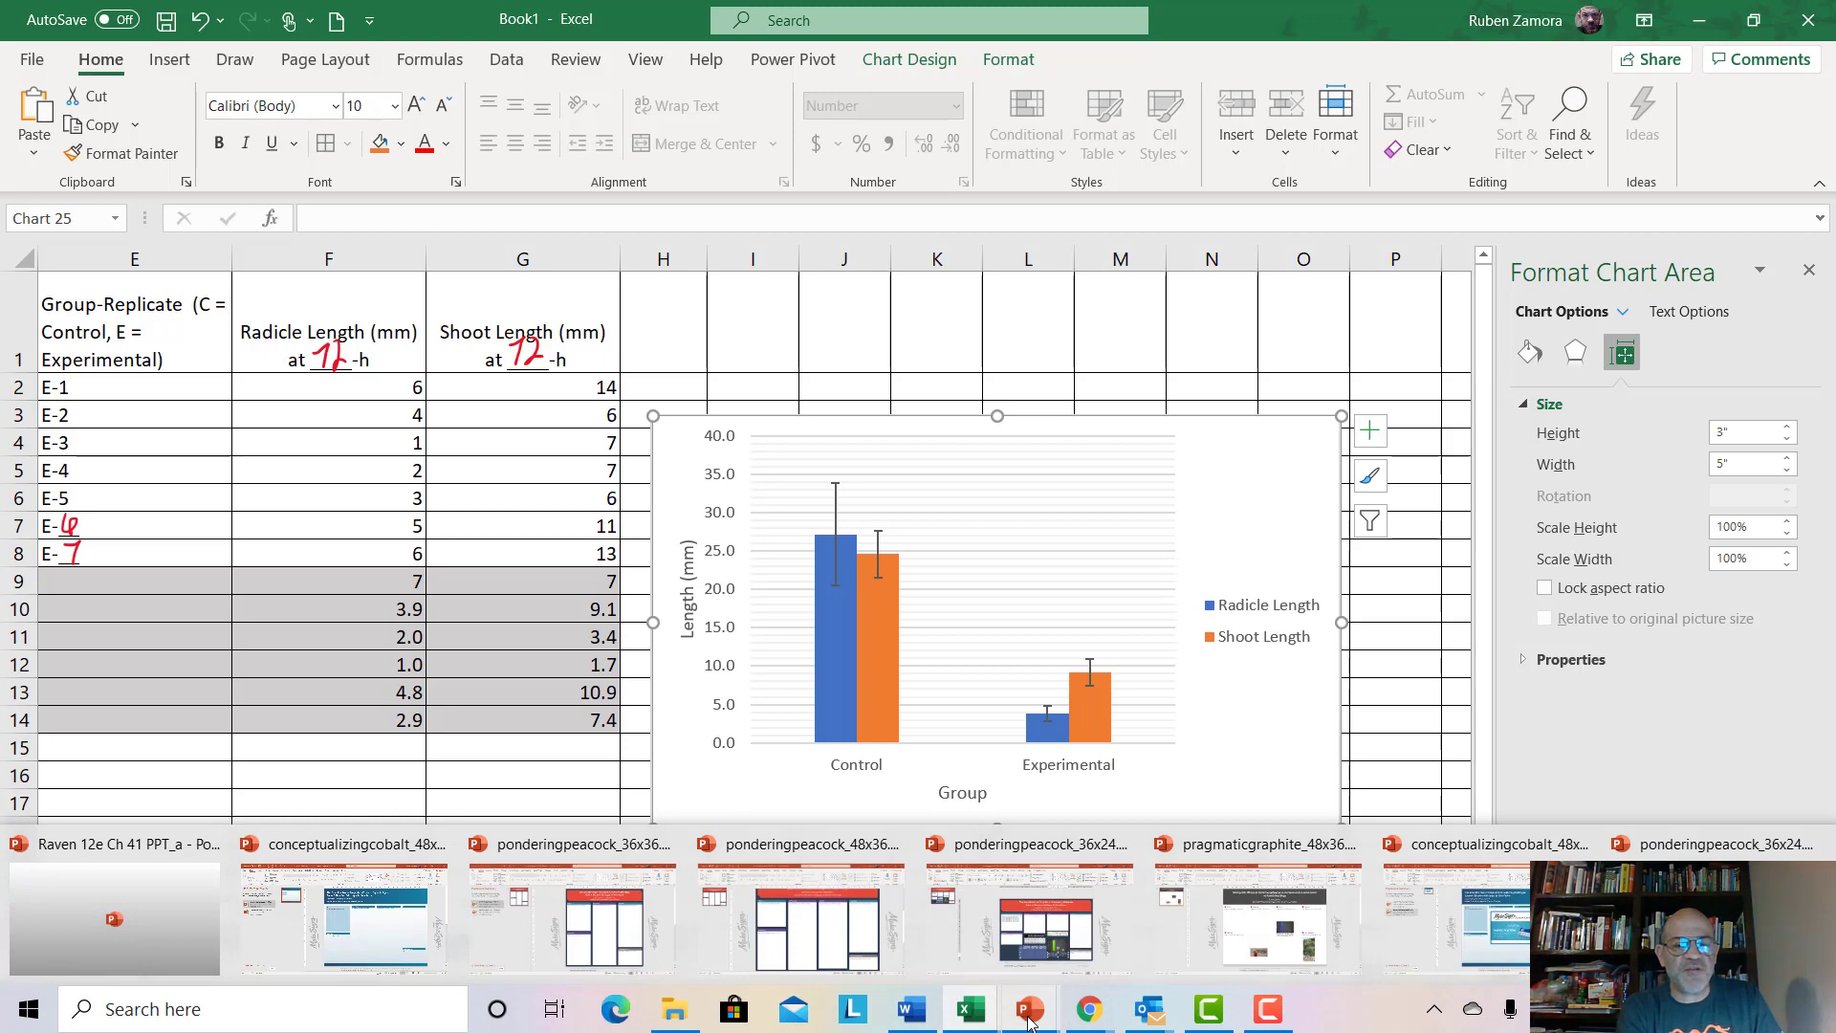
left_click(877, 946)
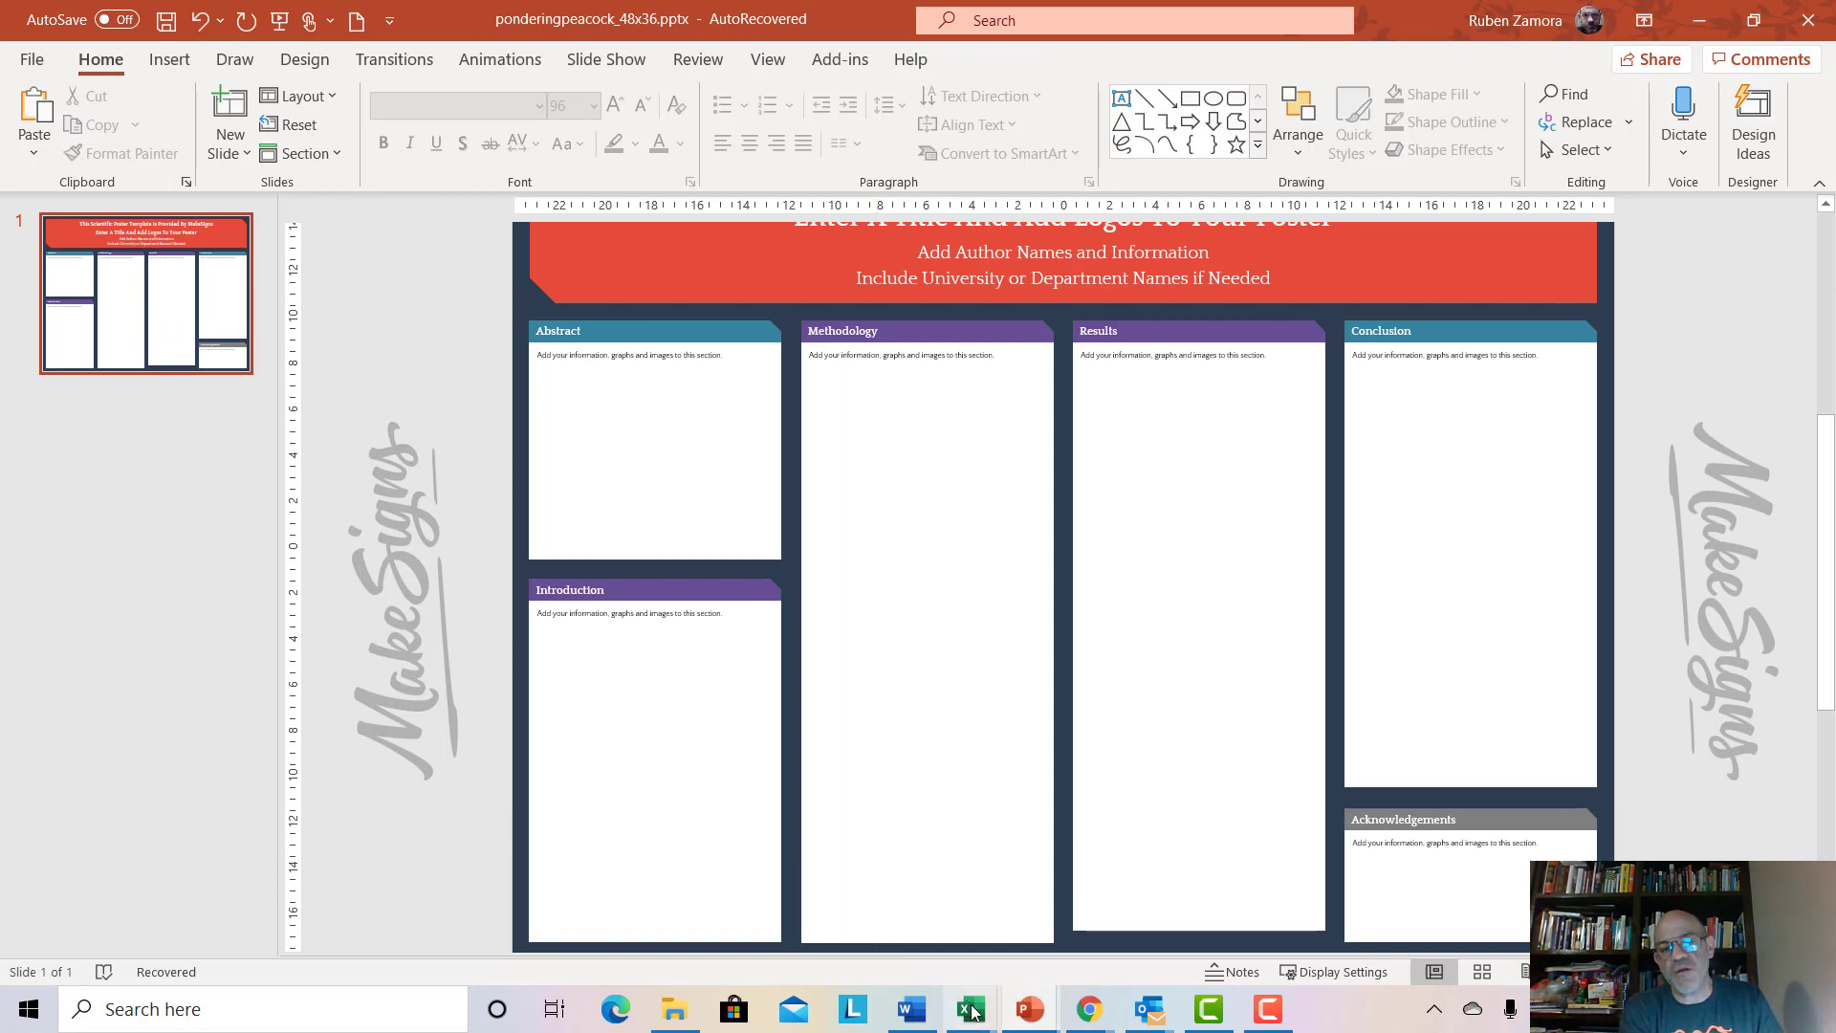
left_click(1186, 925)
left_click_drag(1198, 932, 1194, 940)
scroll(821, 690, "up", 1)
scroll(820, 690, "down", 1)
scroll(821, 690, "up", 1)
scroll(822, 698, "down", 1)
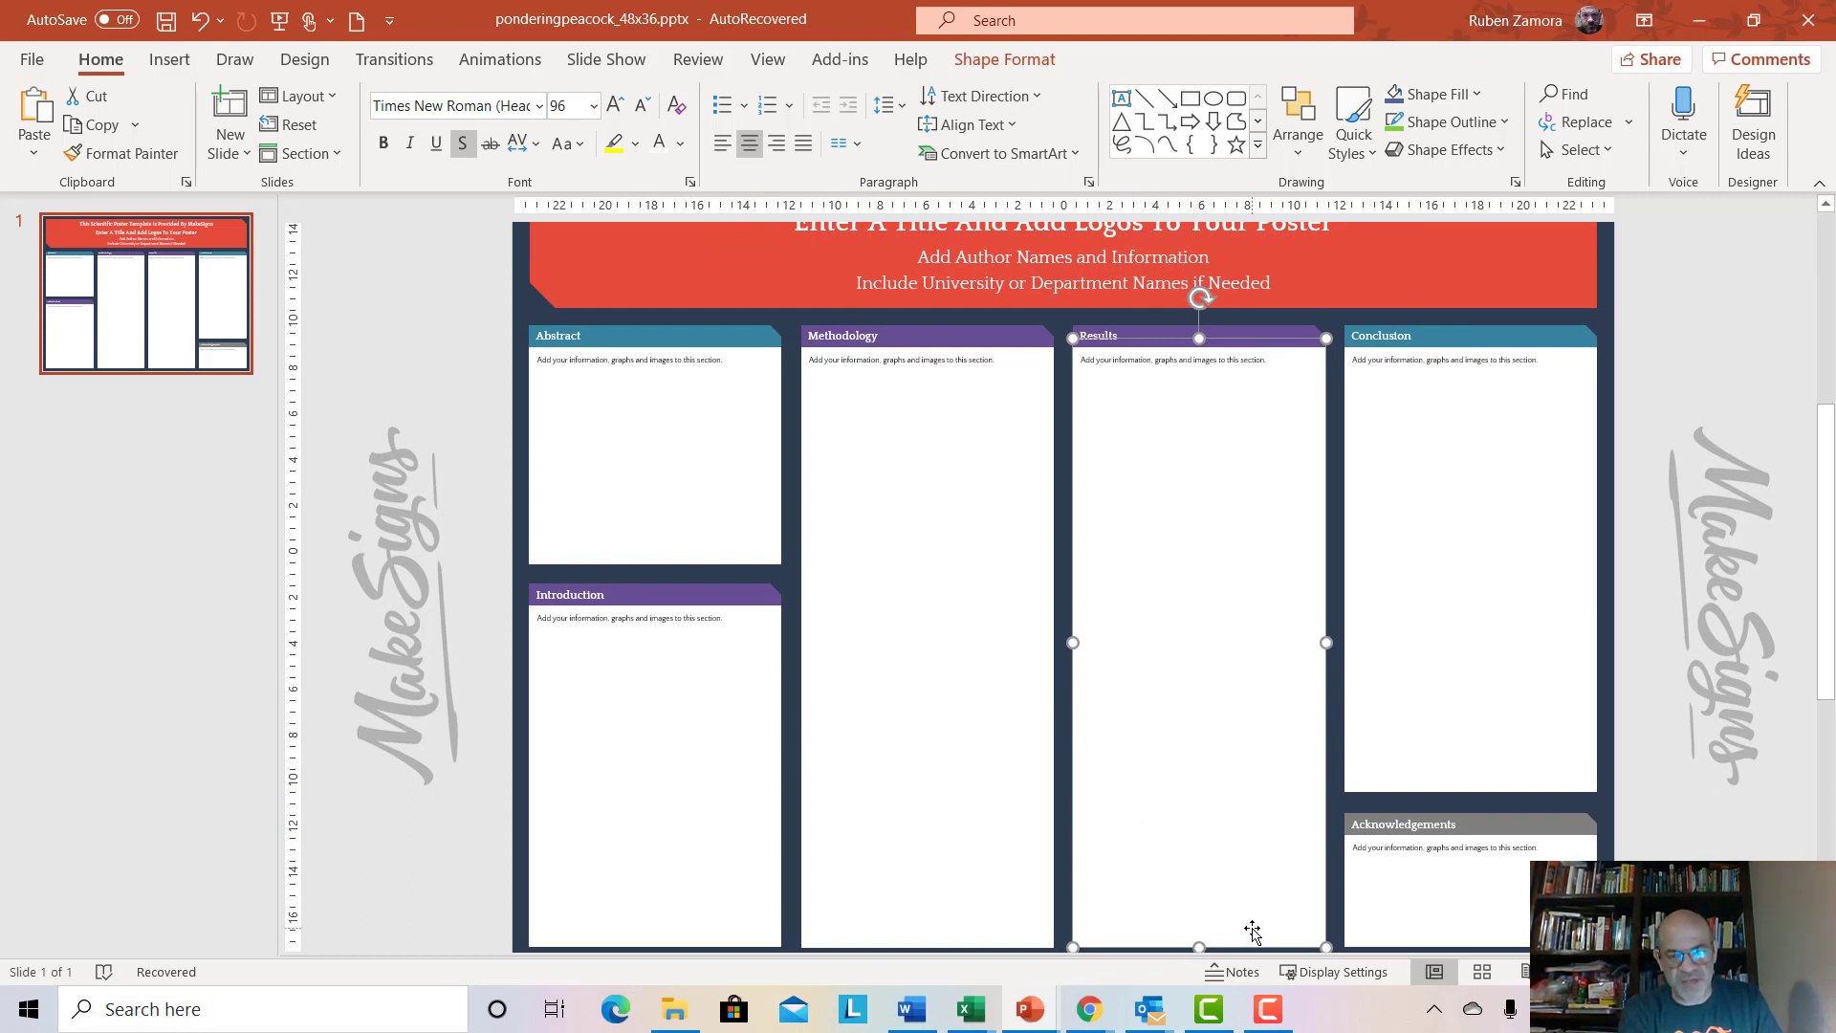
left_click_drag(1198, 947, 1201, 534)
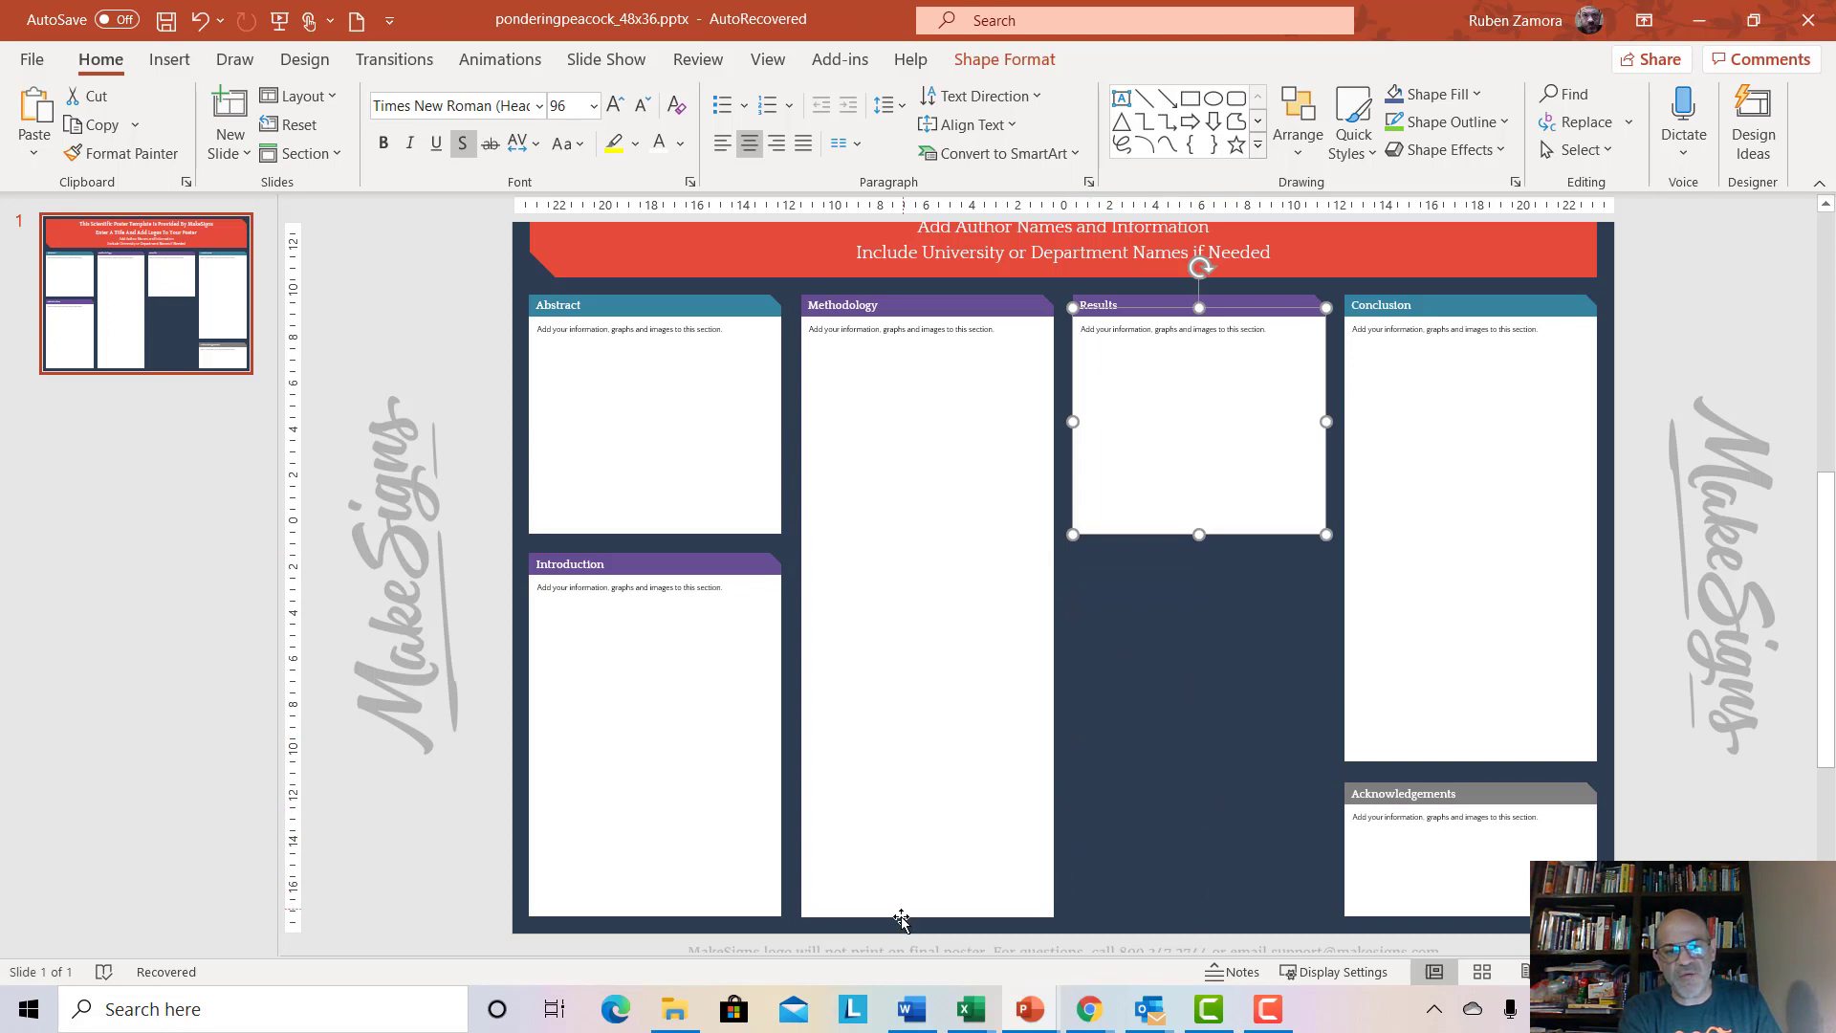
Shorten the Methodology box from below so that it ends level with the Results box
left_click(909, 865)
left_click_drag(925, 917, 890, 546)
left_click(958, 763)
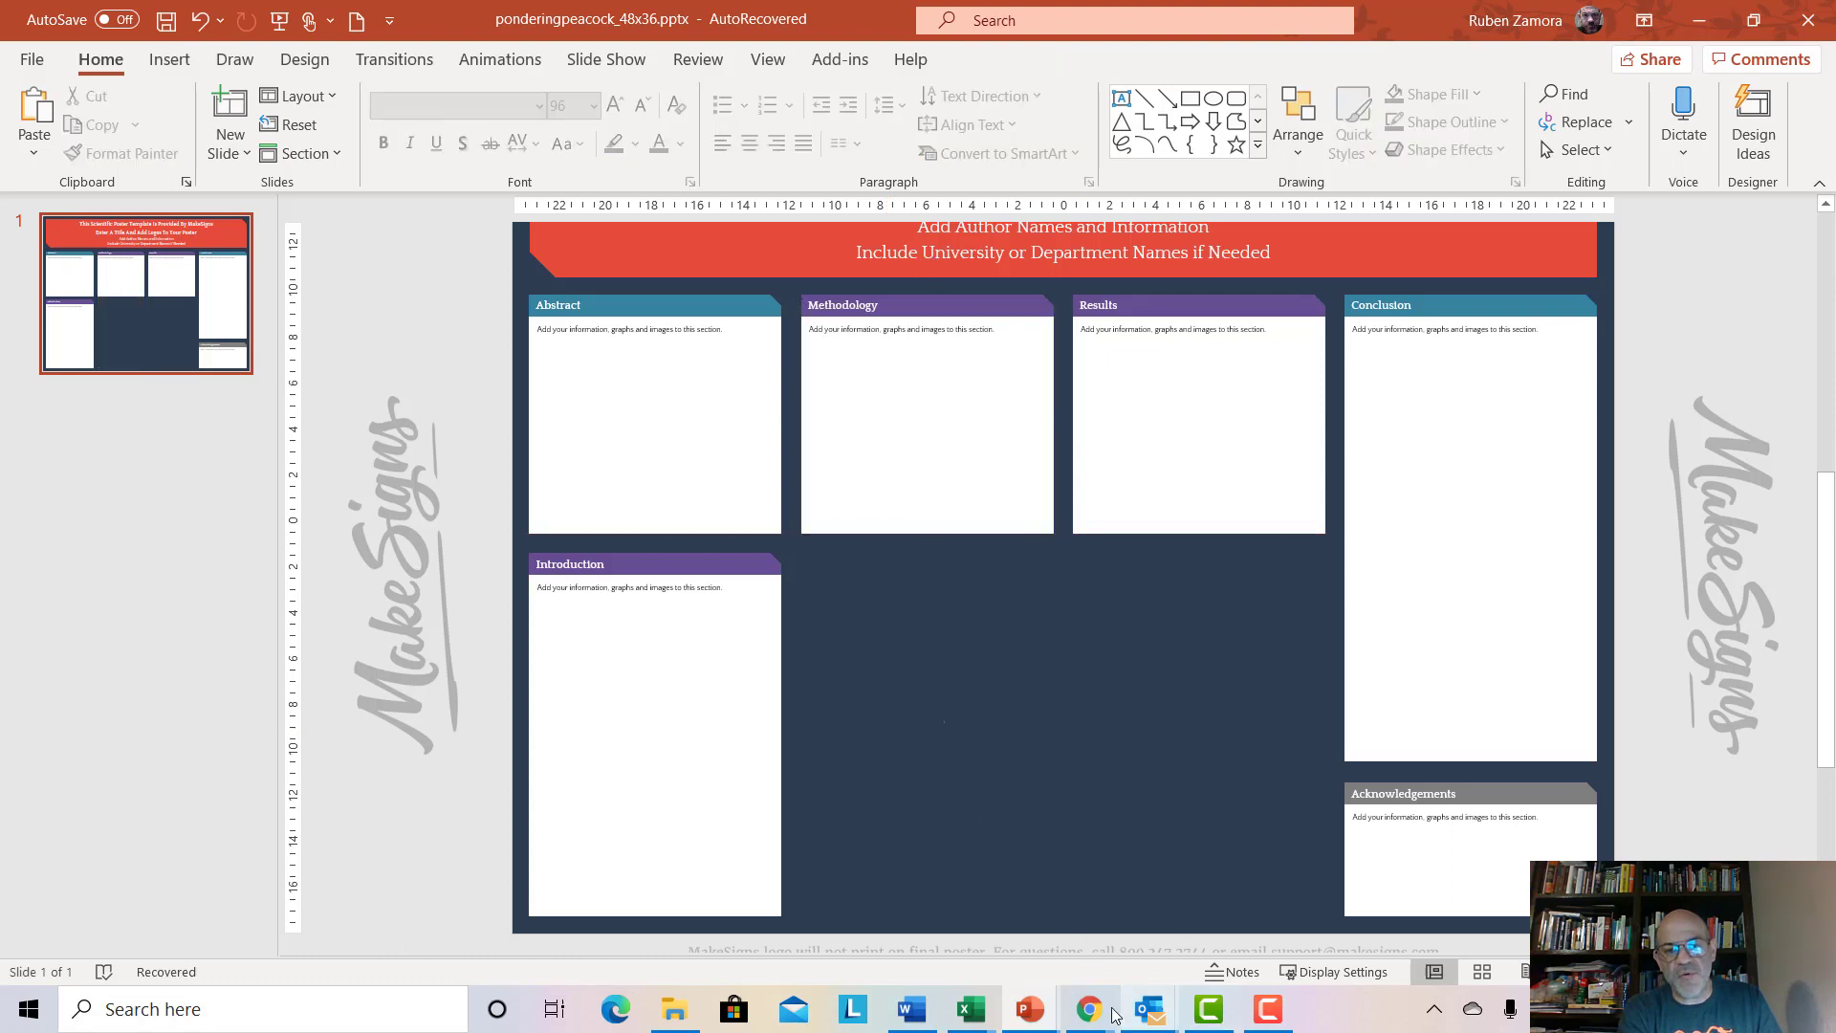
Switch back to the Book1 chart in Excel and apply the chart style with the dark background
left_click(1039, 1009)
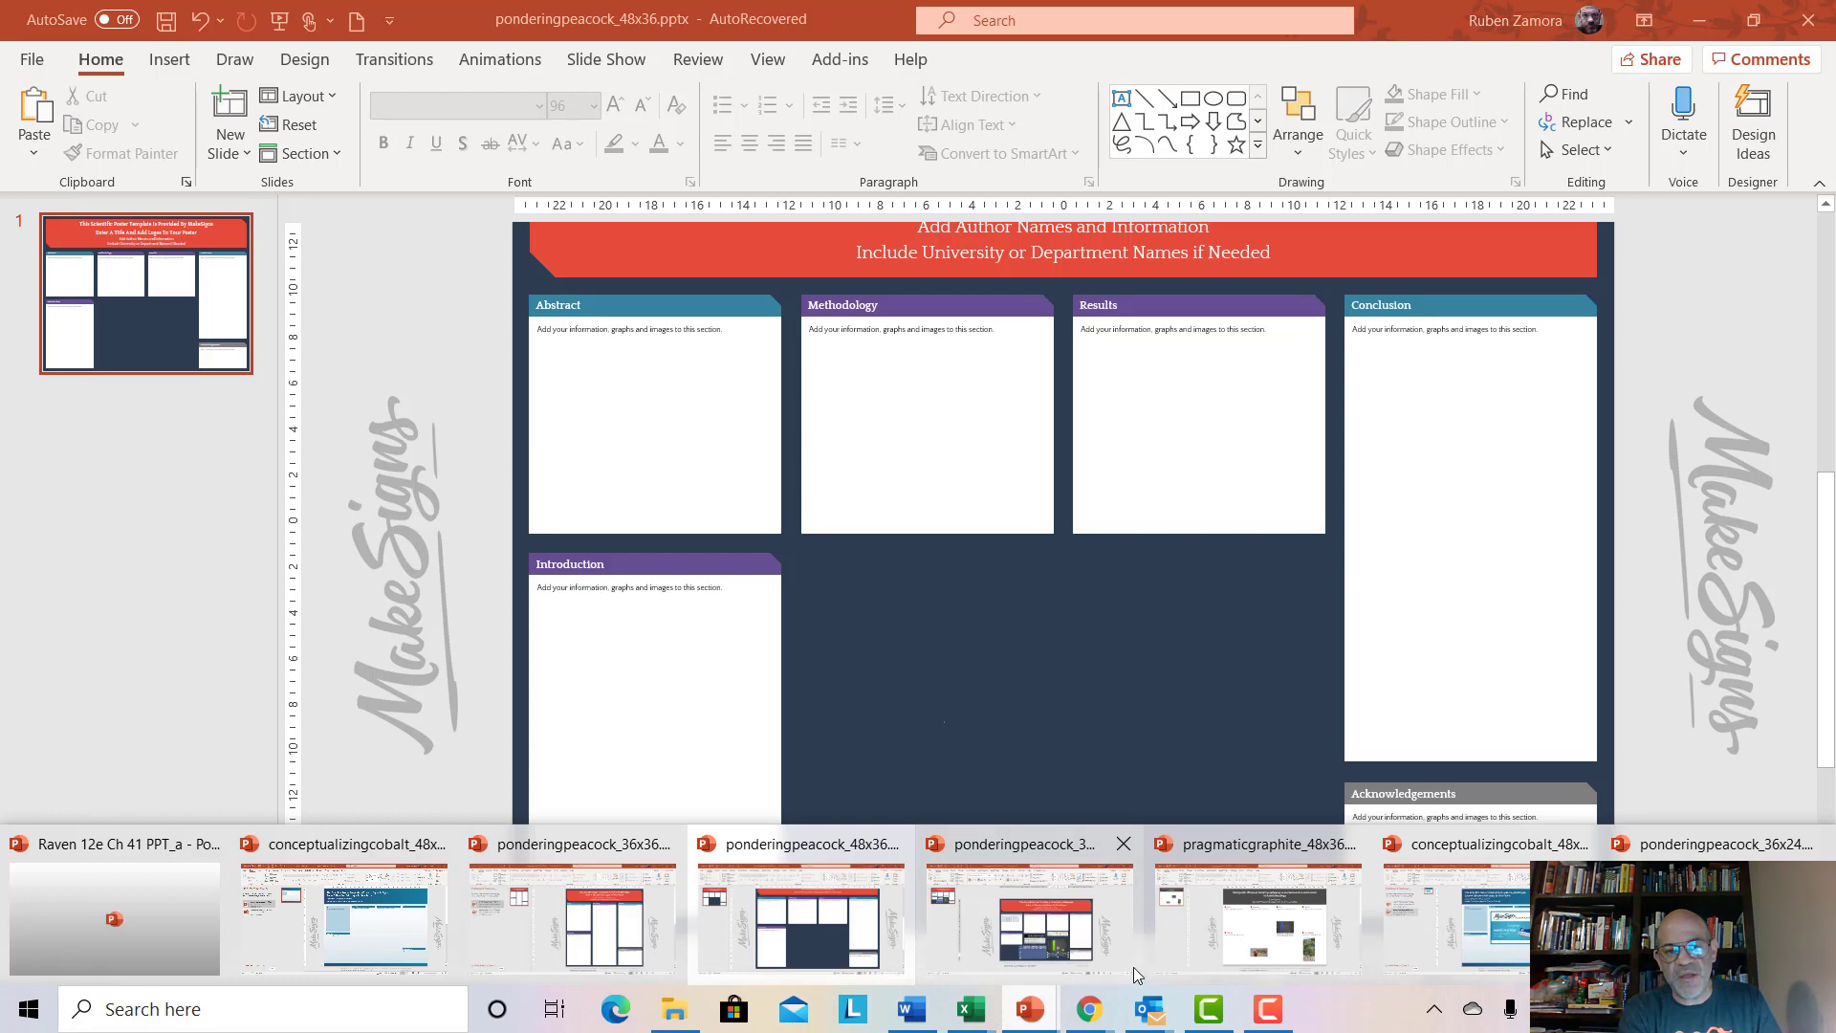
mouse_move(971, 1009)
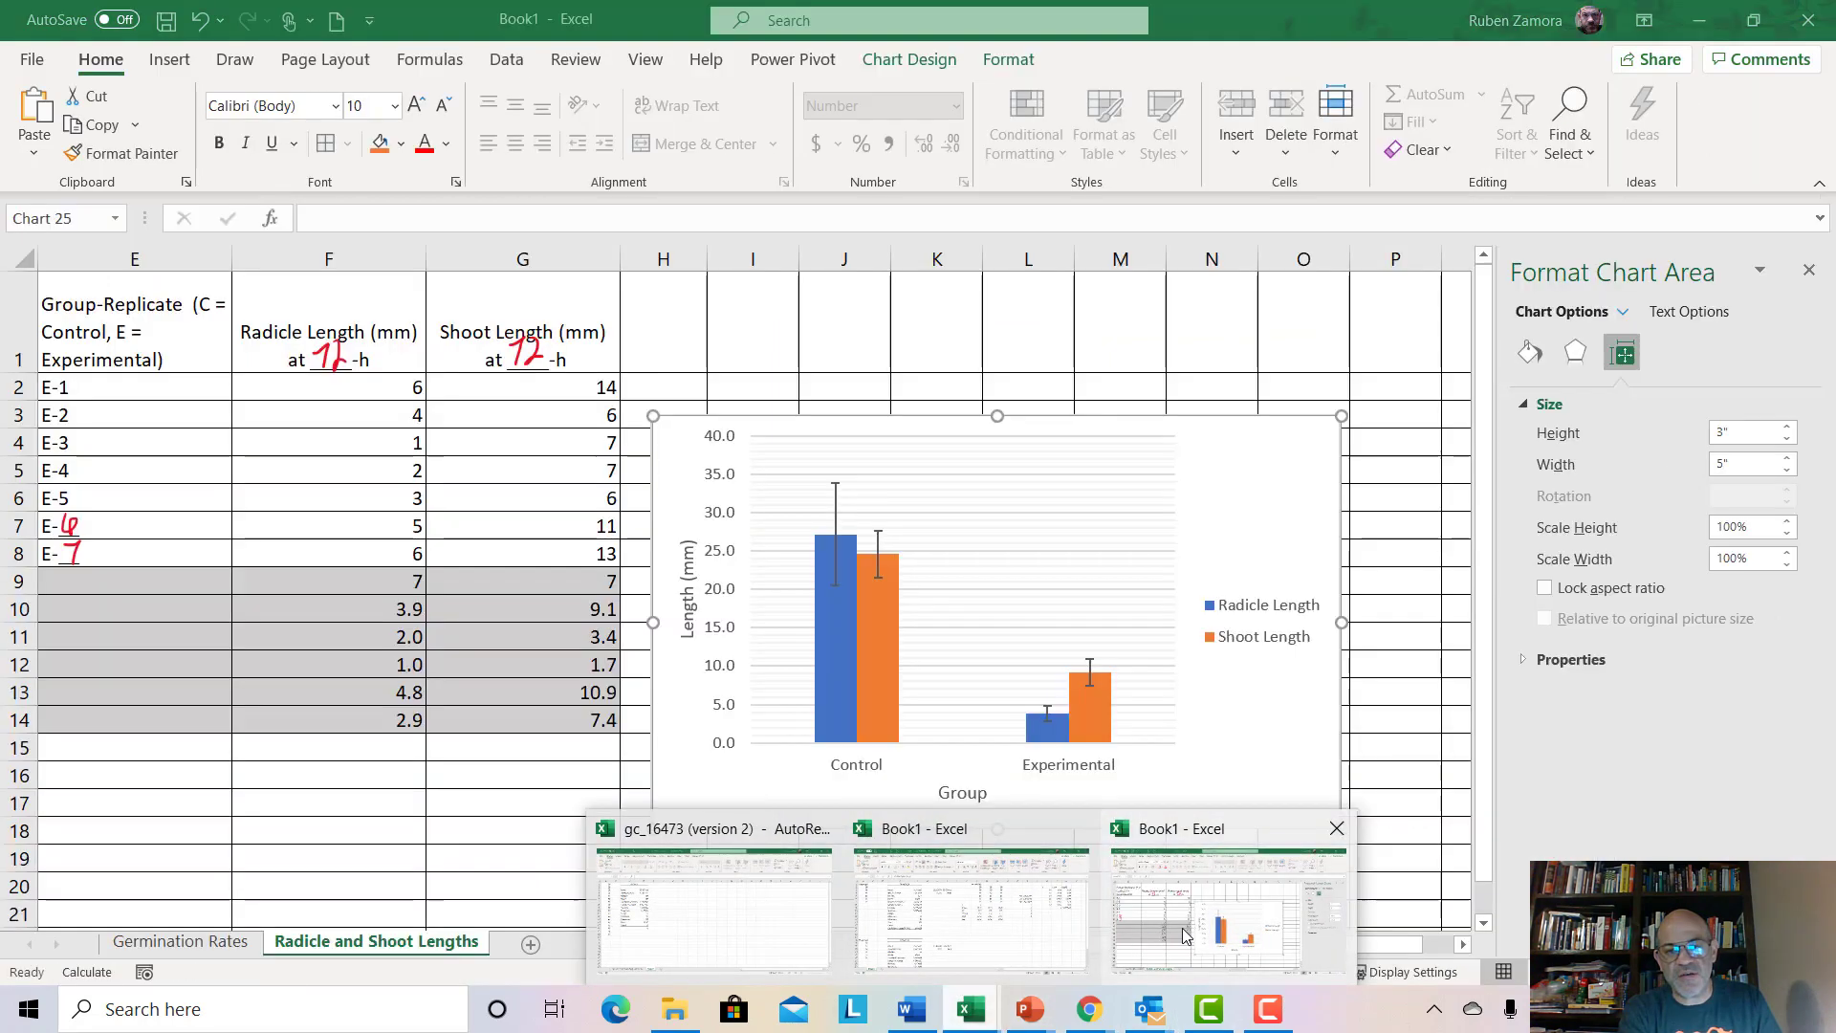
left_click(1182, 928)
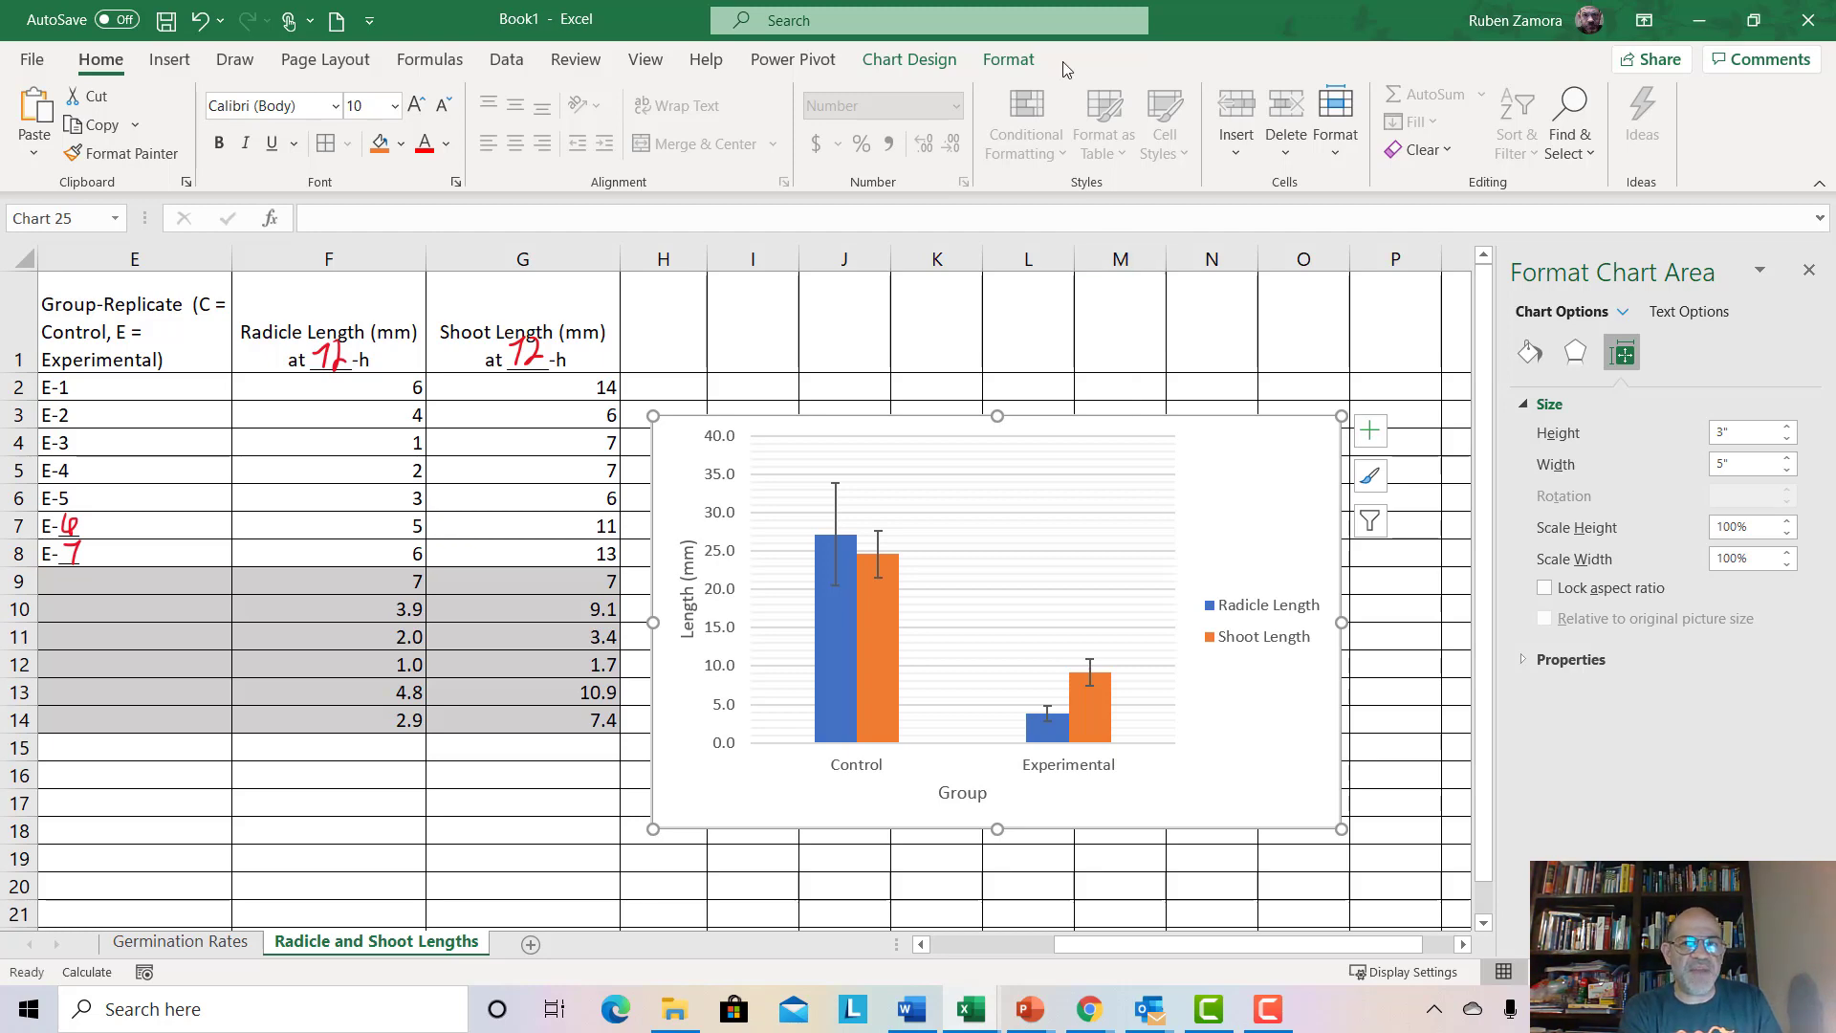
left_click(1004, 59)
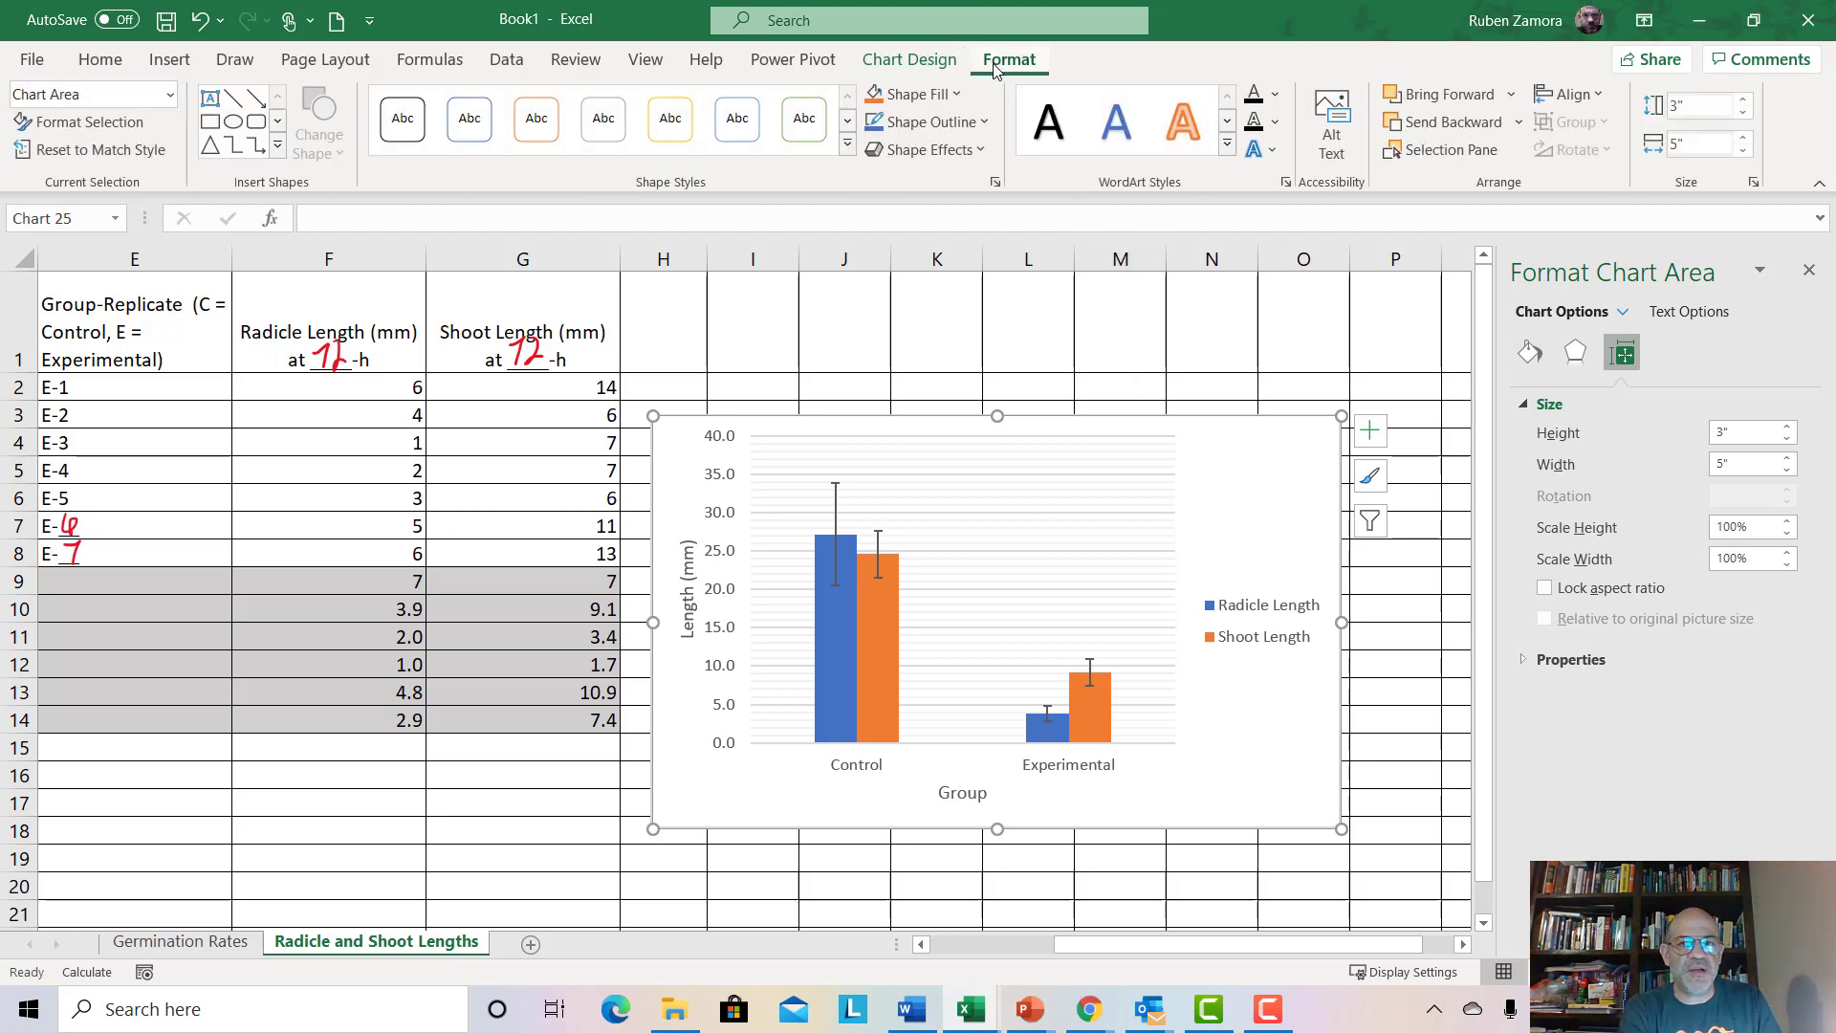
left_click(942, 63)
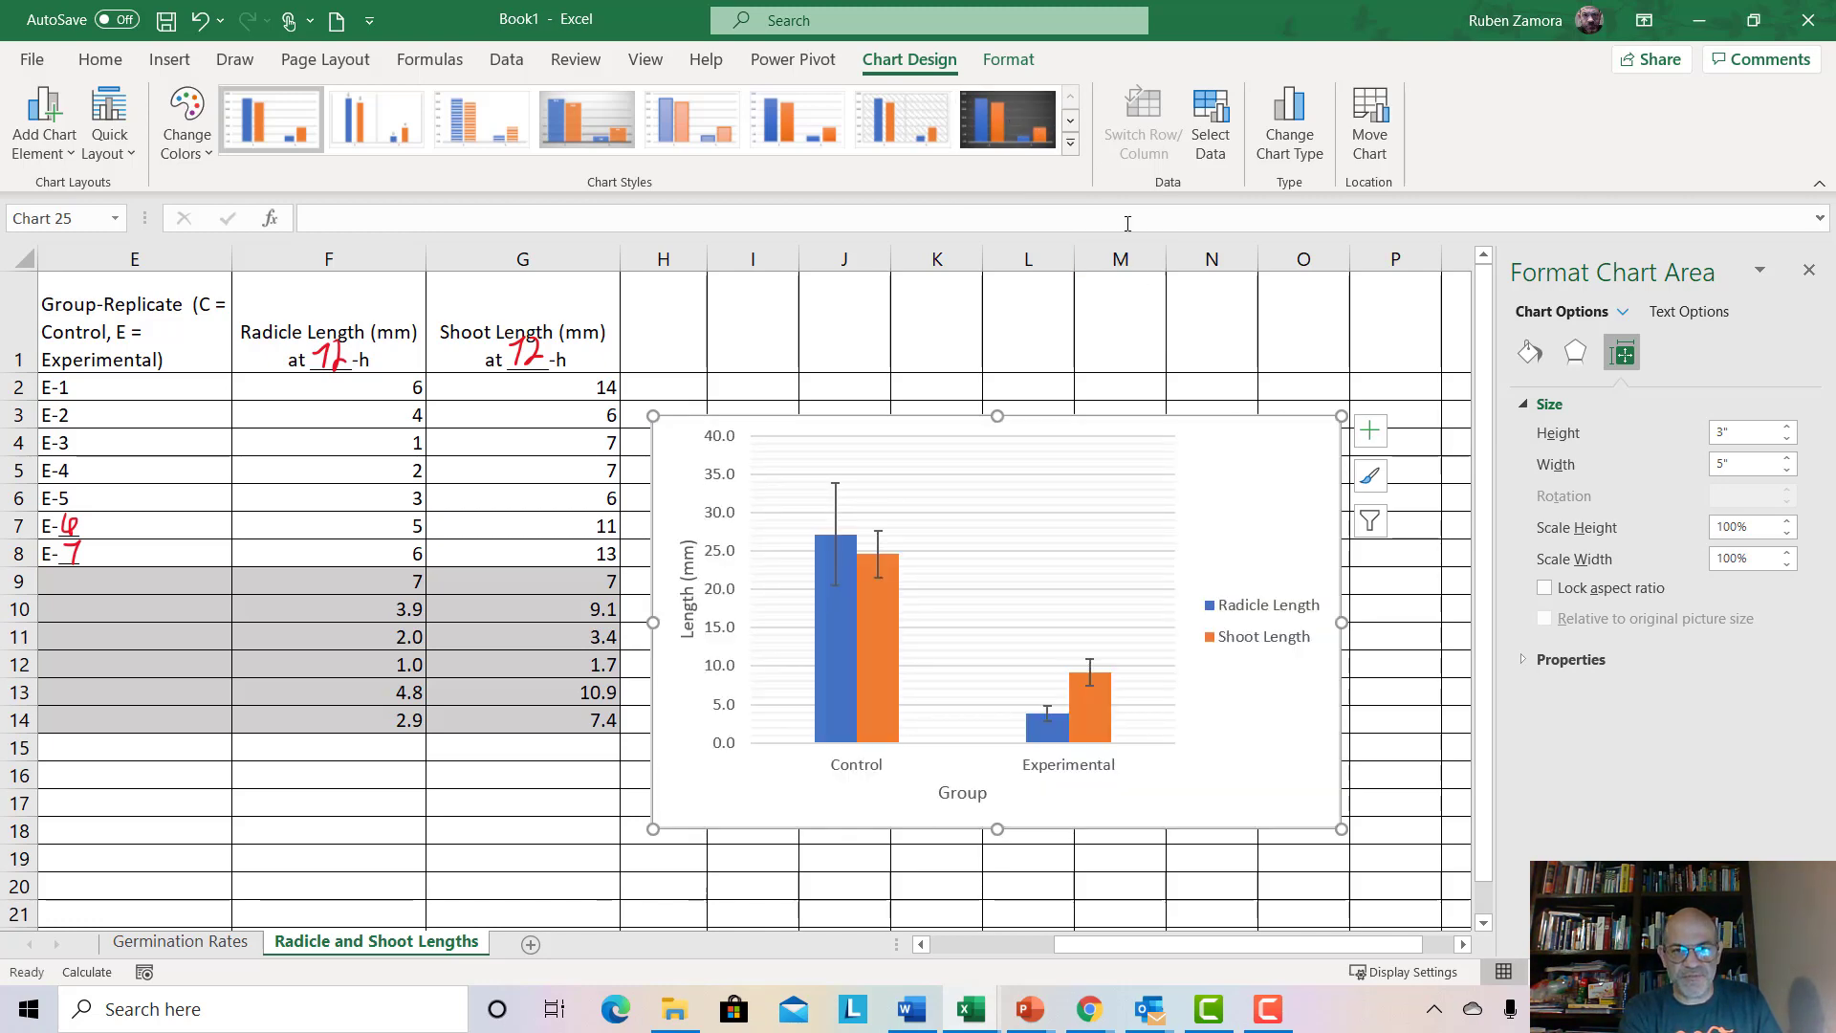
left_click(1043, 141)
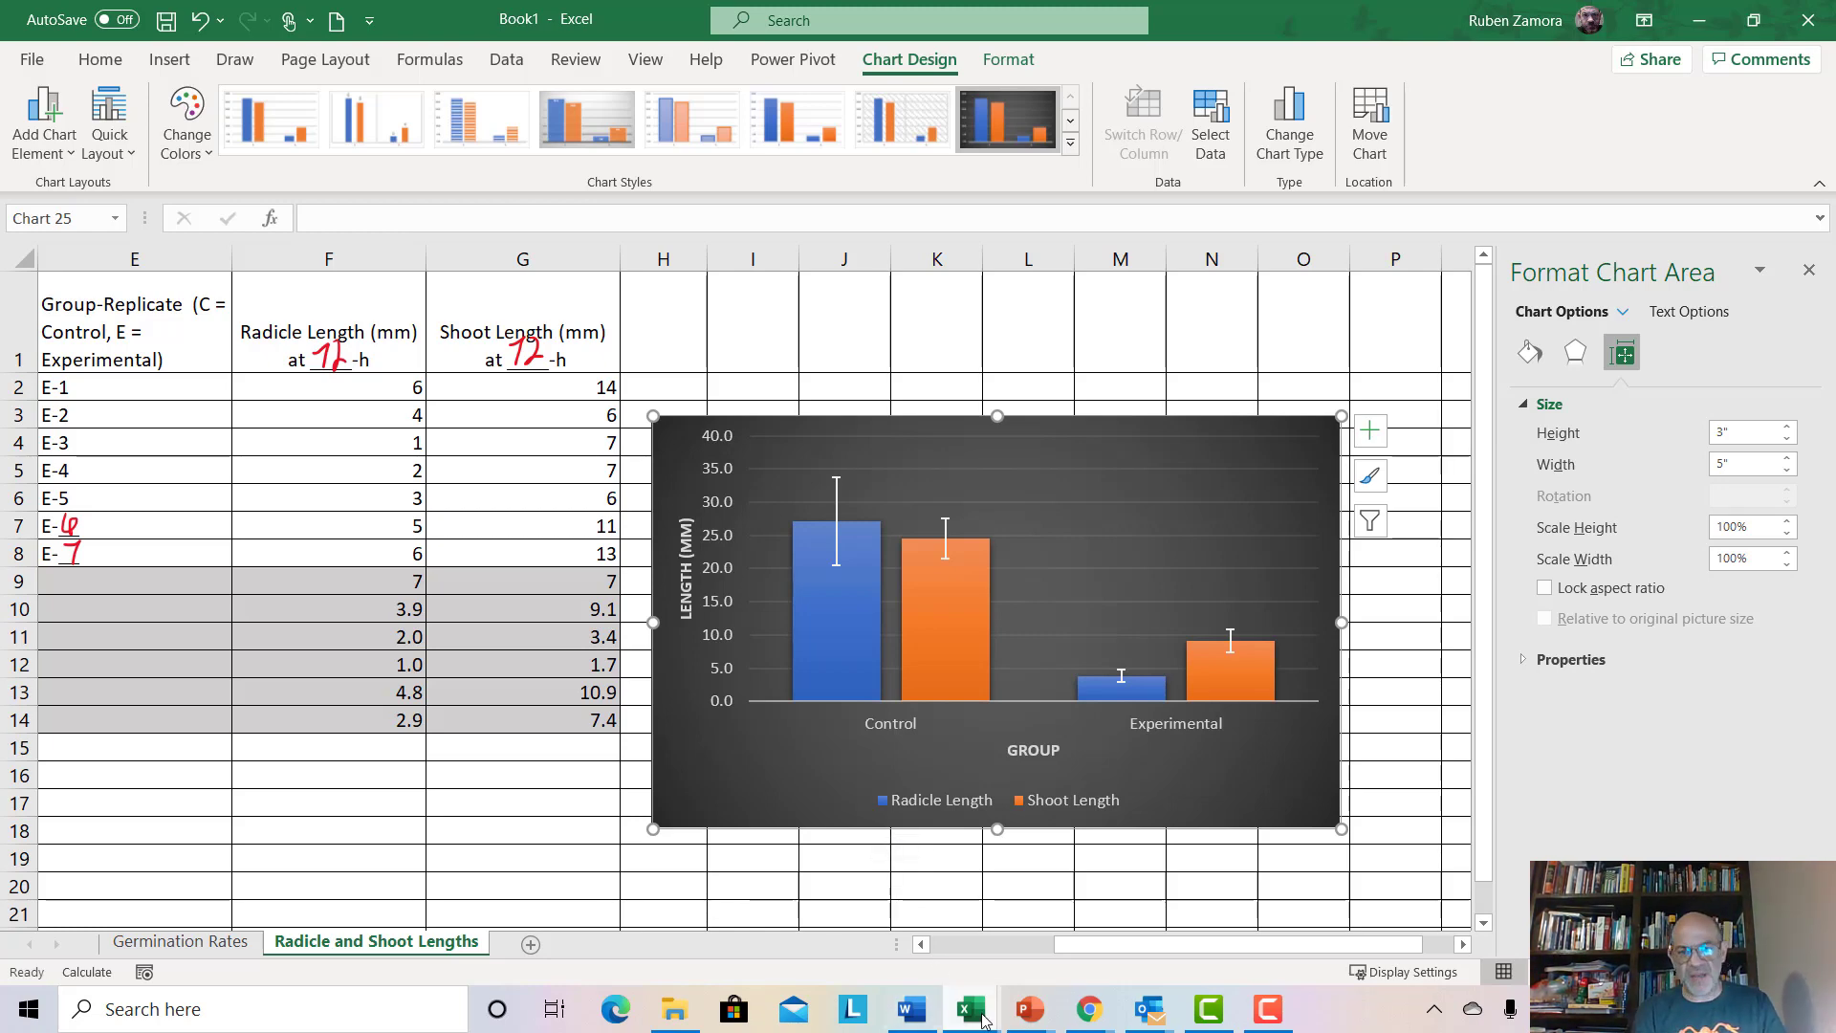
Copy the restyled chart and paste it into the ponderingpeacock_48x36 poster in PowerPoint
mouse_move(1025, 1013)
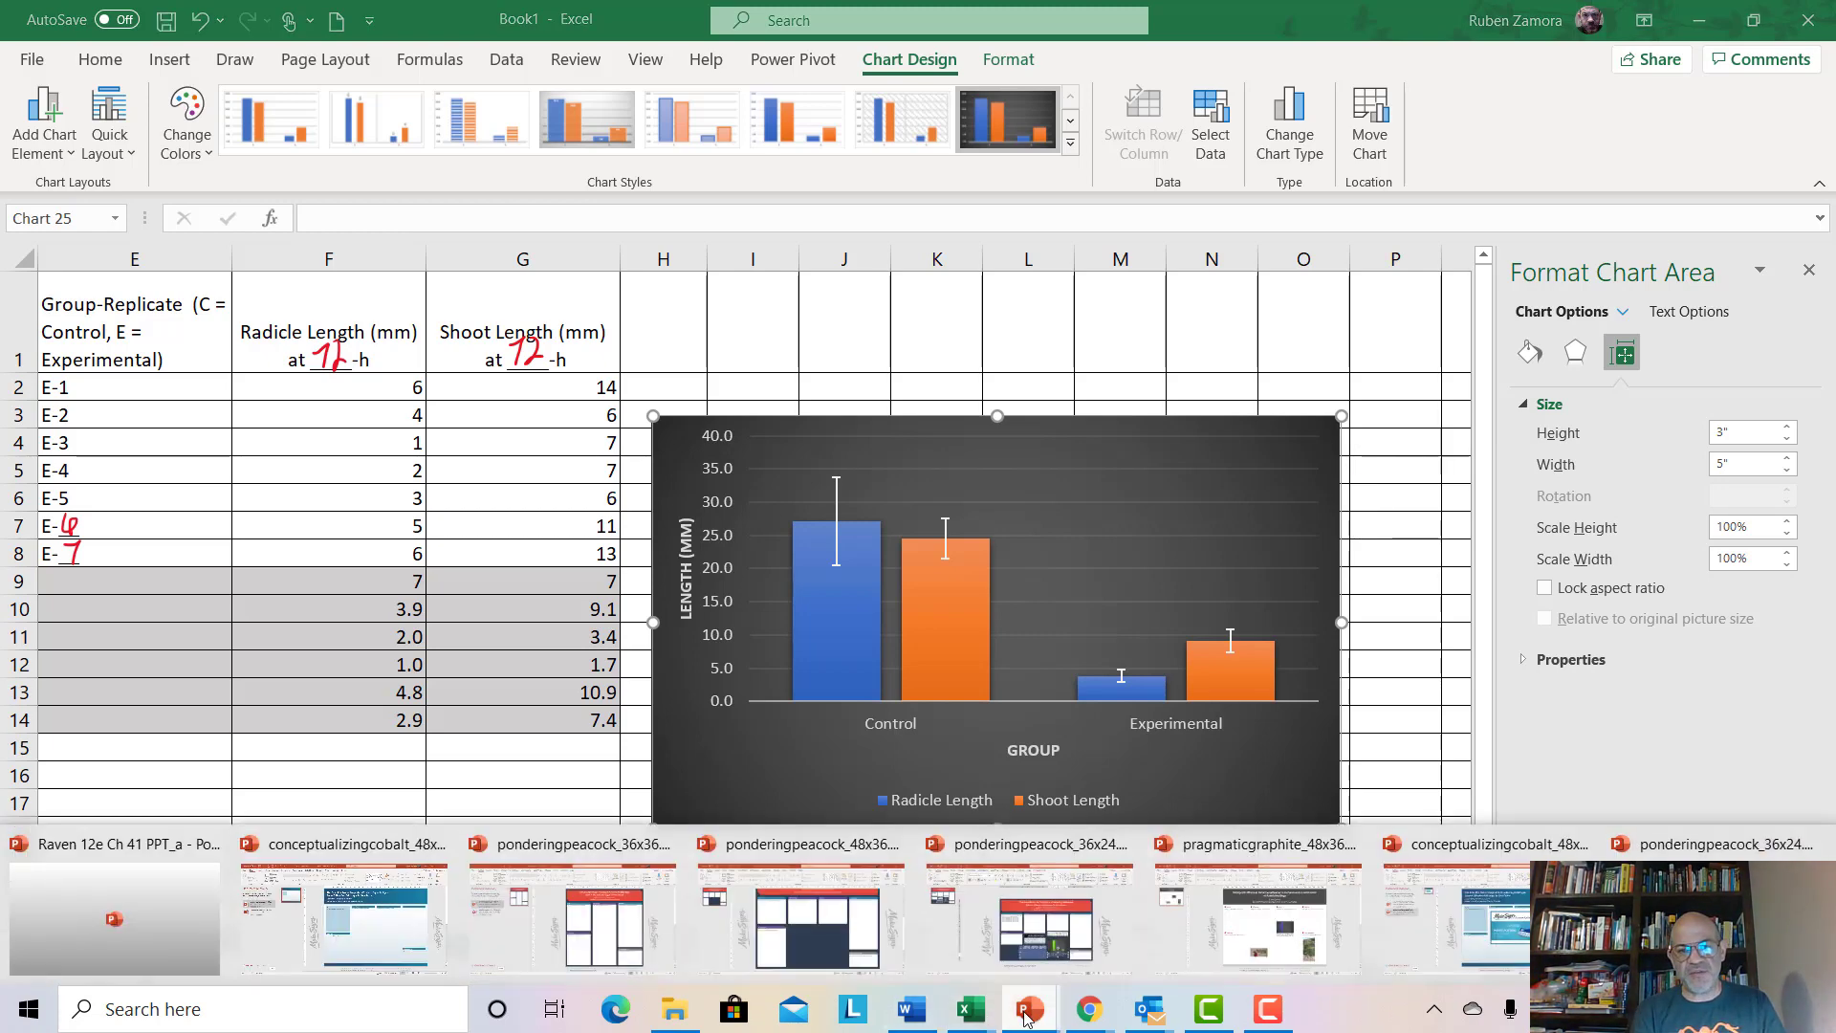
left_click(861, 951)
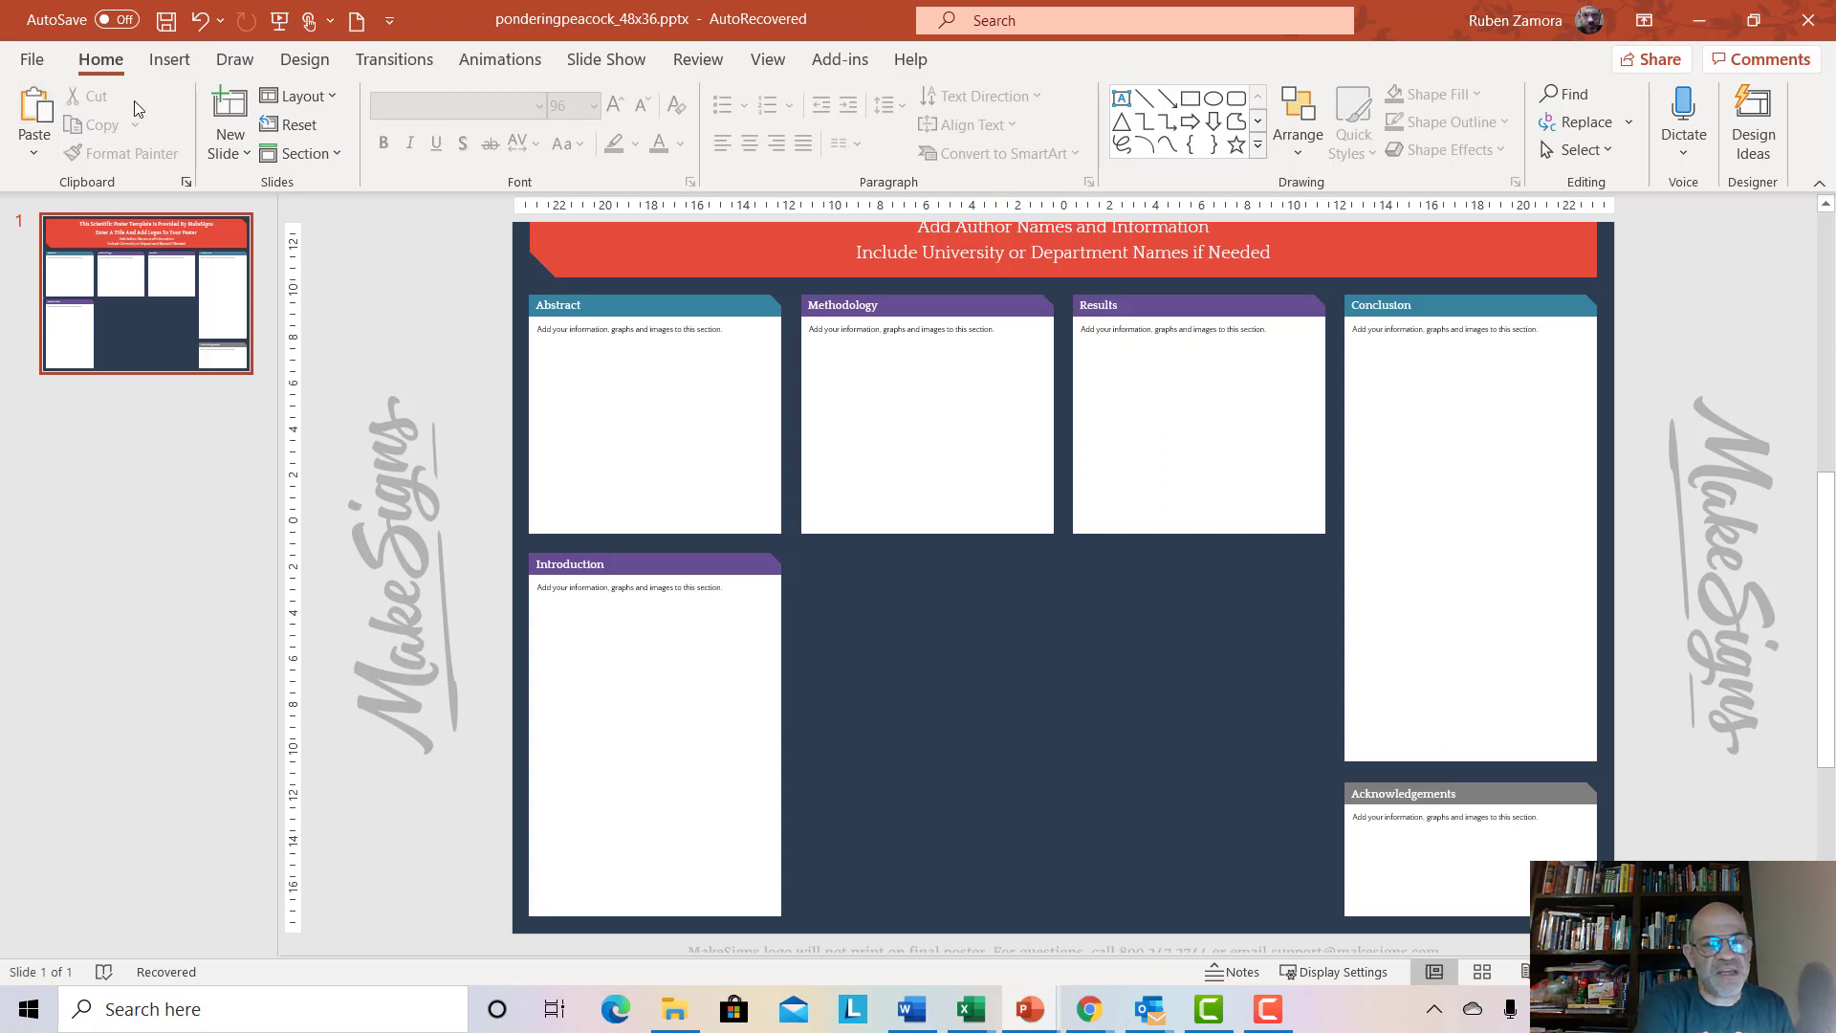
key("ctrl+v")
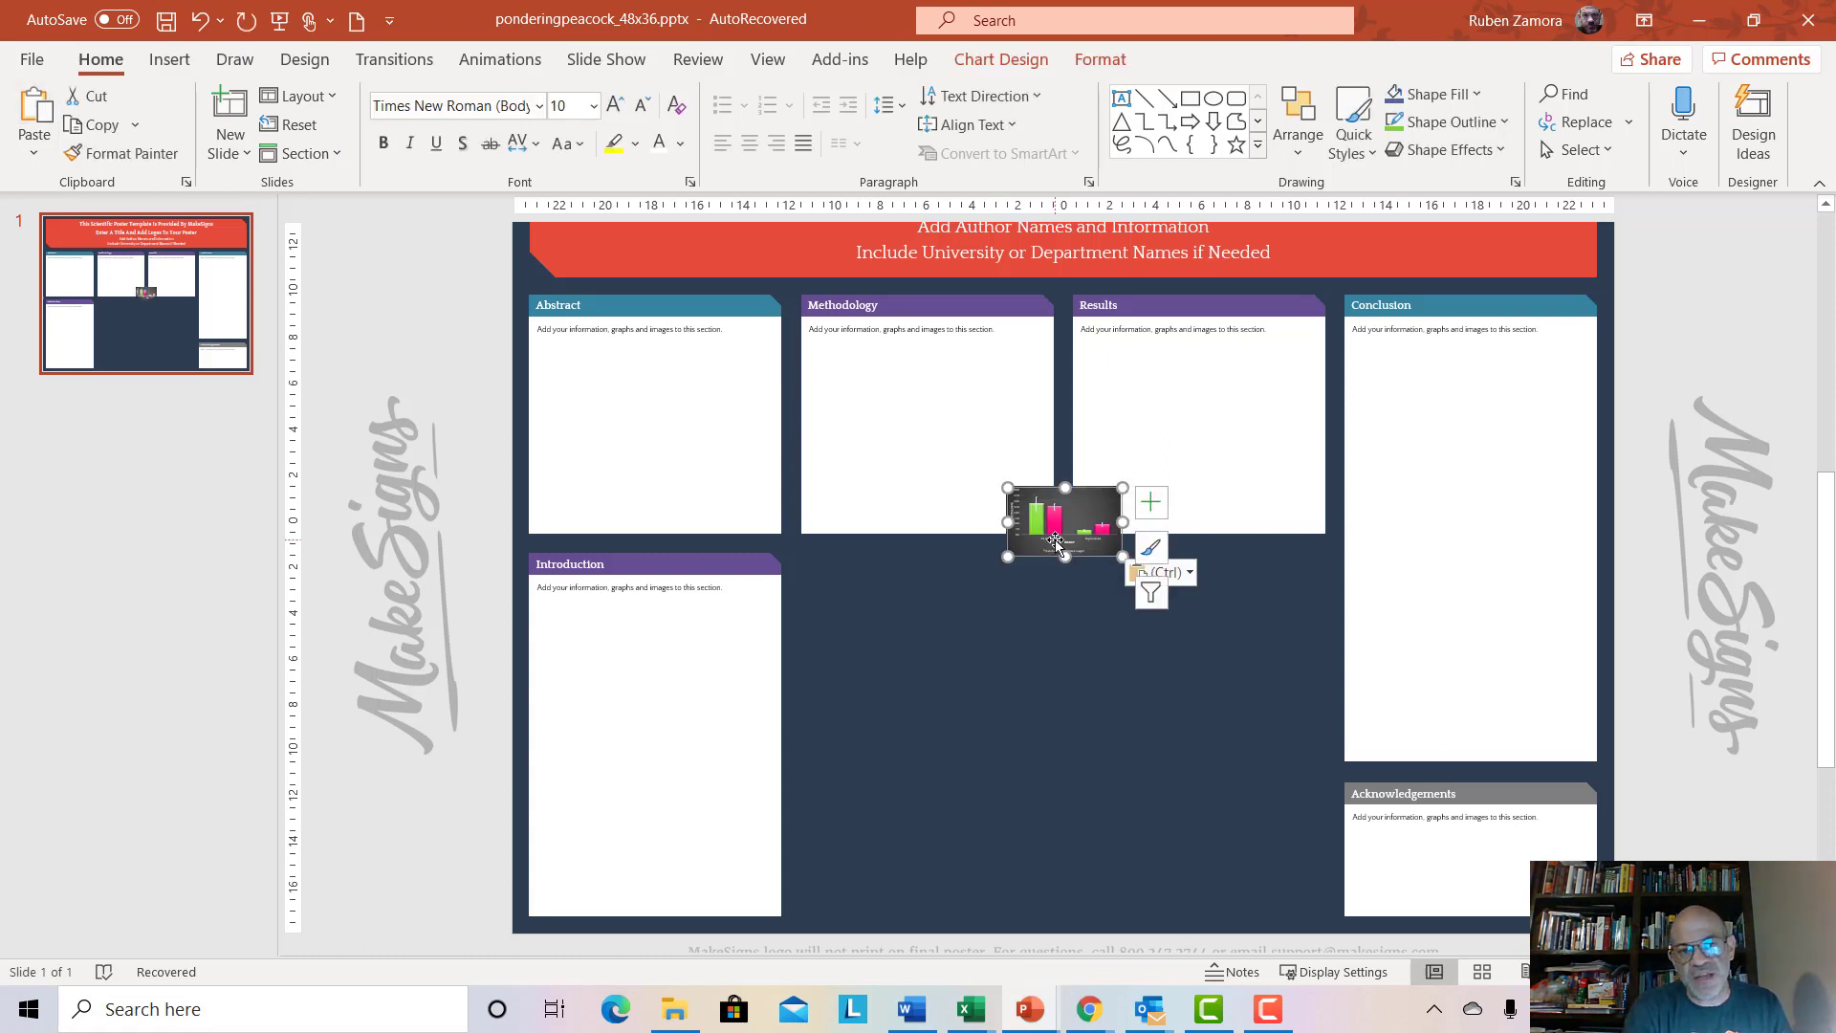